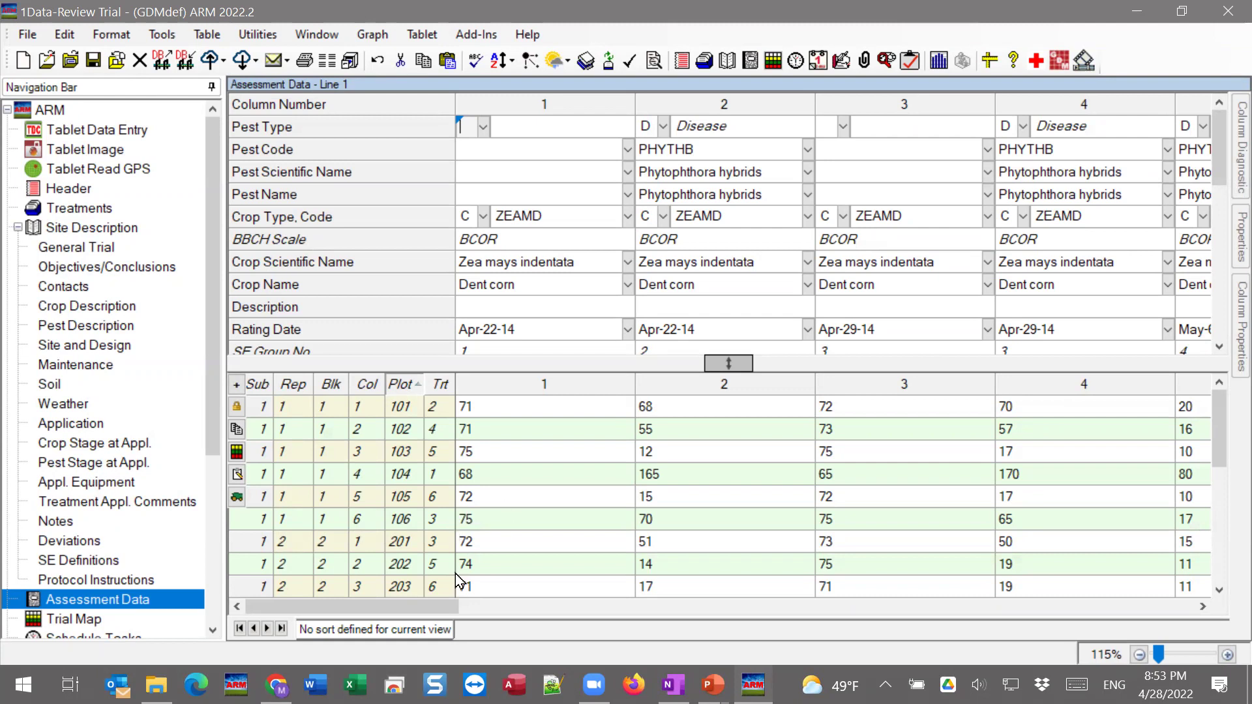
Select the plot 101 value in assessment column 1 and pin the Column Diagnostic panel open
left_click_drag(412, 613, 331, 609)
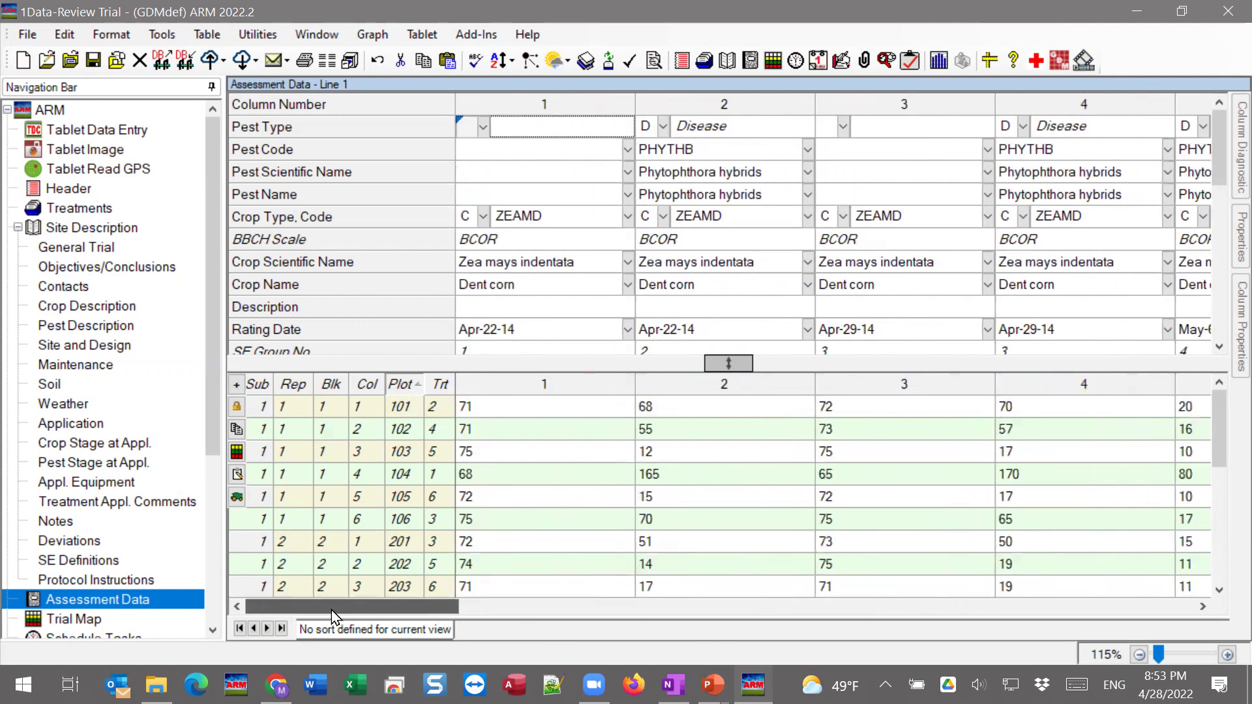
left_click(508, 411)
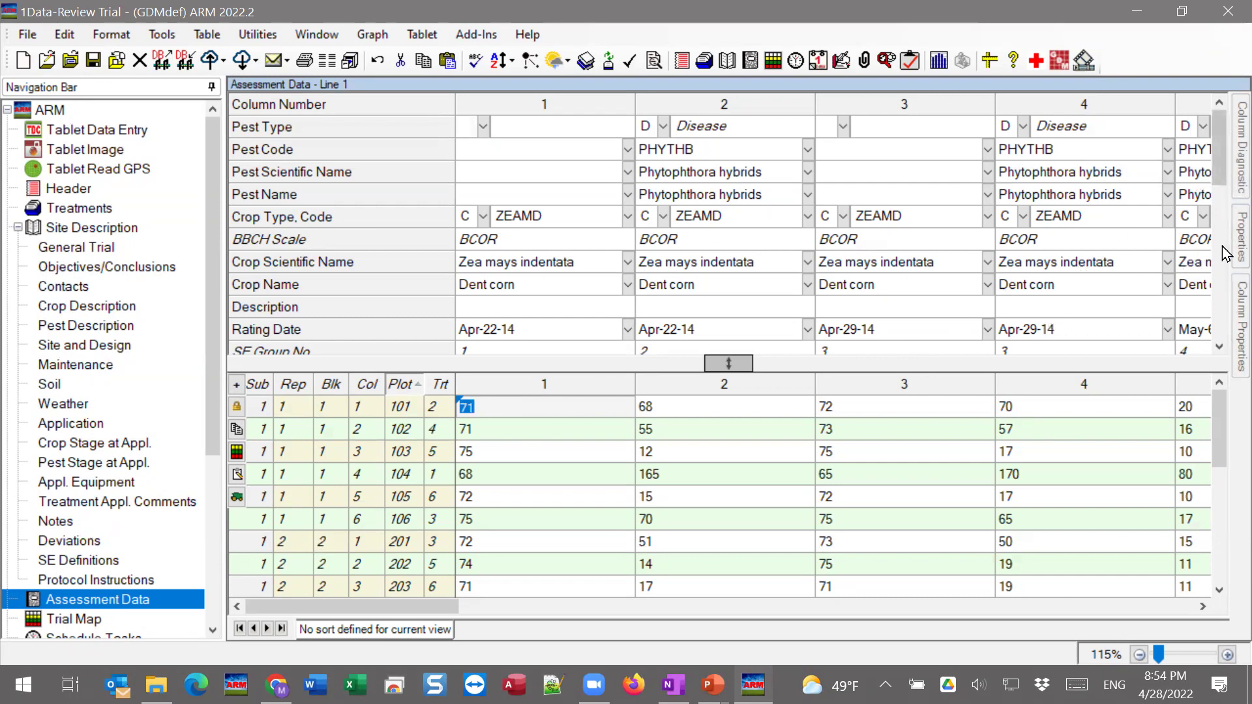
mouse_move(1226, 250)
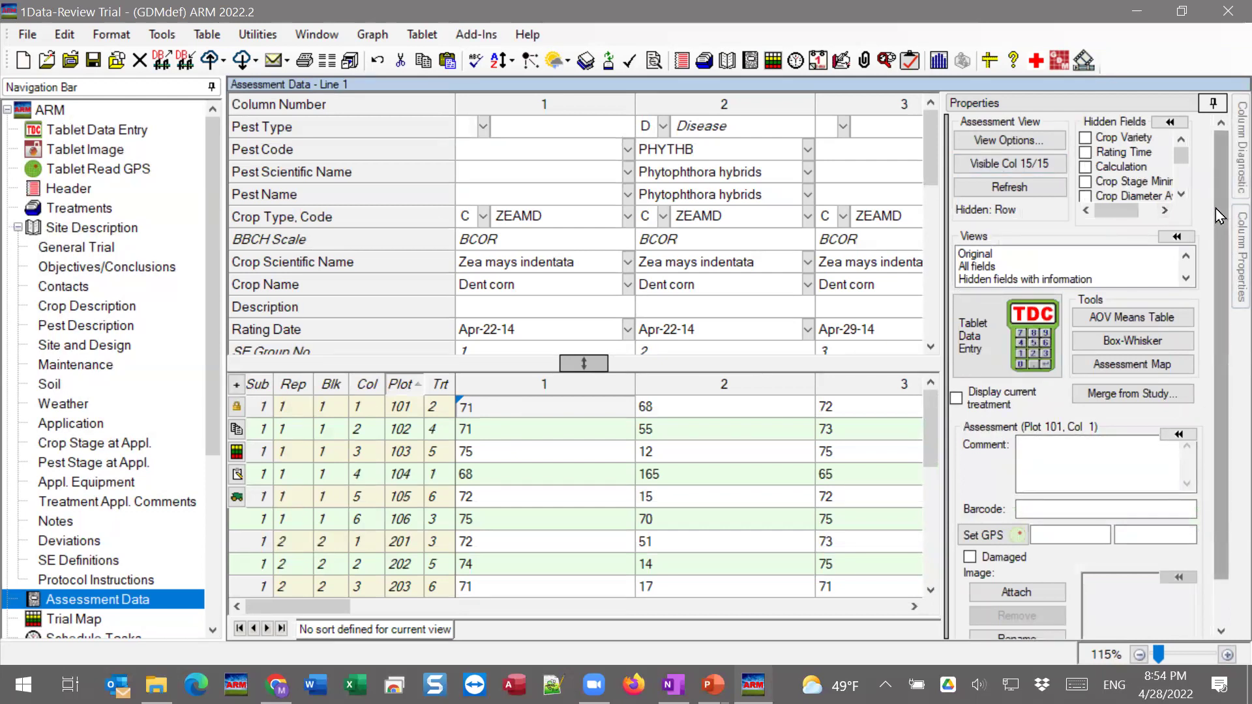
left_click(1211, 106)
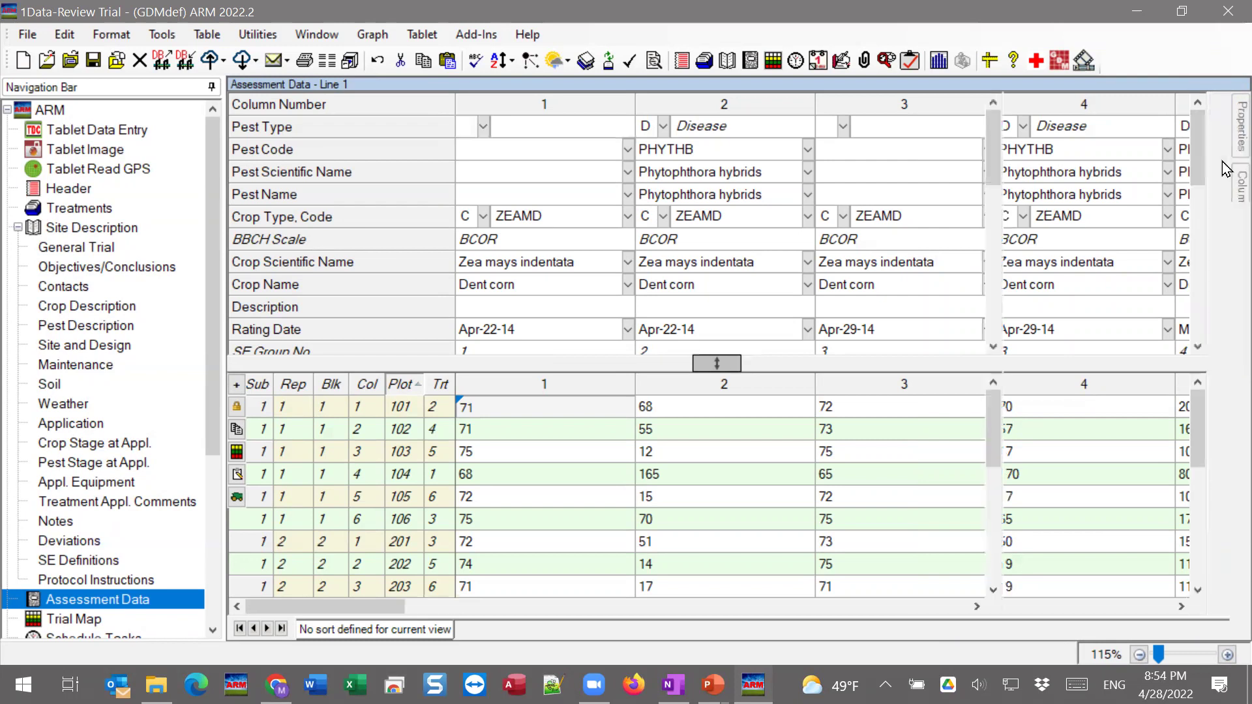
left_click(1240, 149)
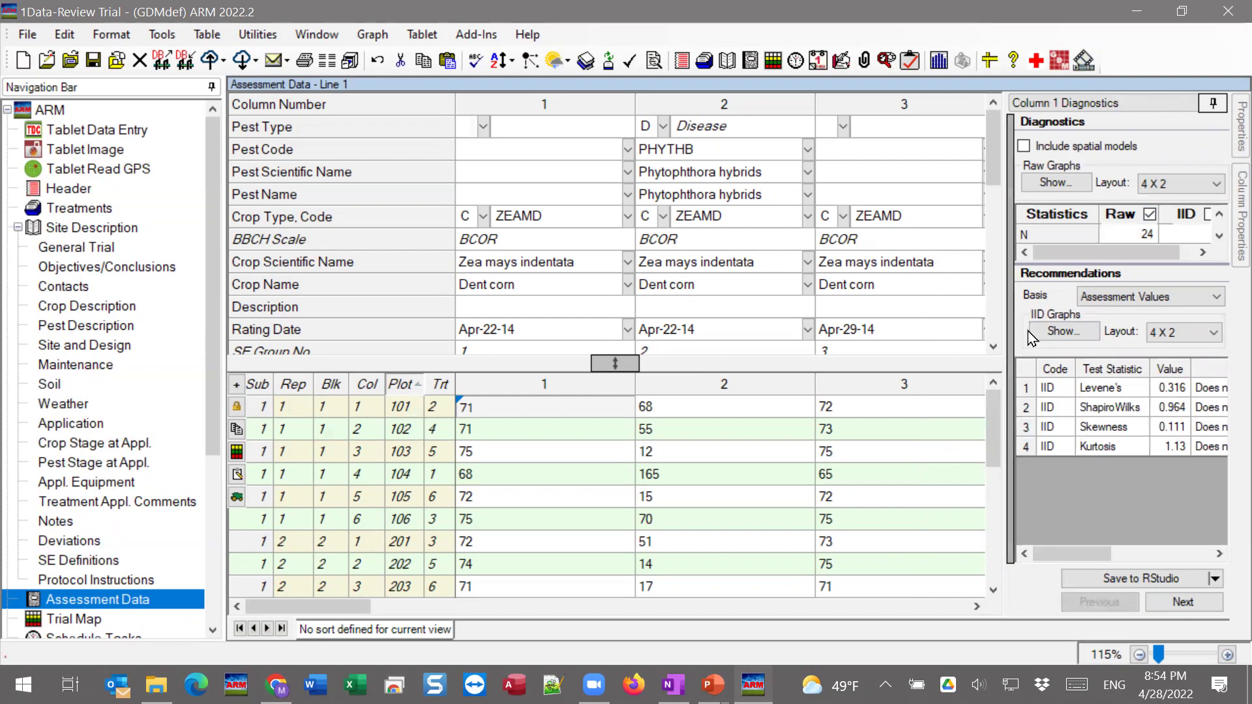
Widen the diagnostics panel and enlarge its statistics table to show more rows
left_click_drag(1007, 292, 812, 312)
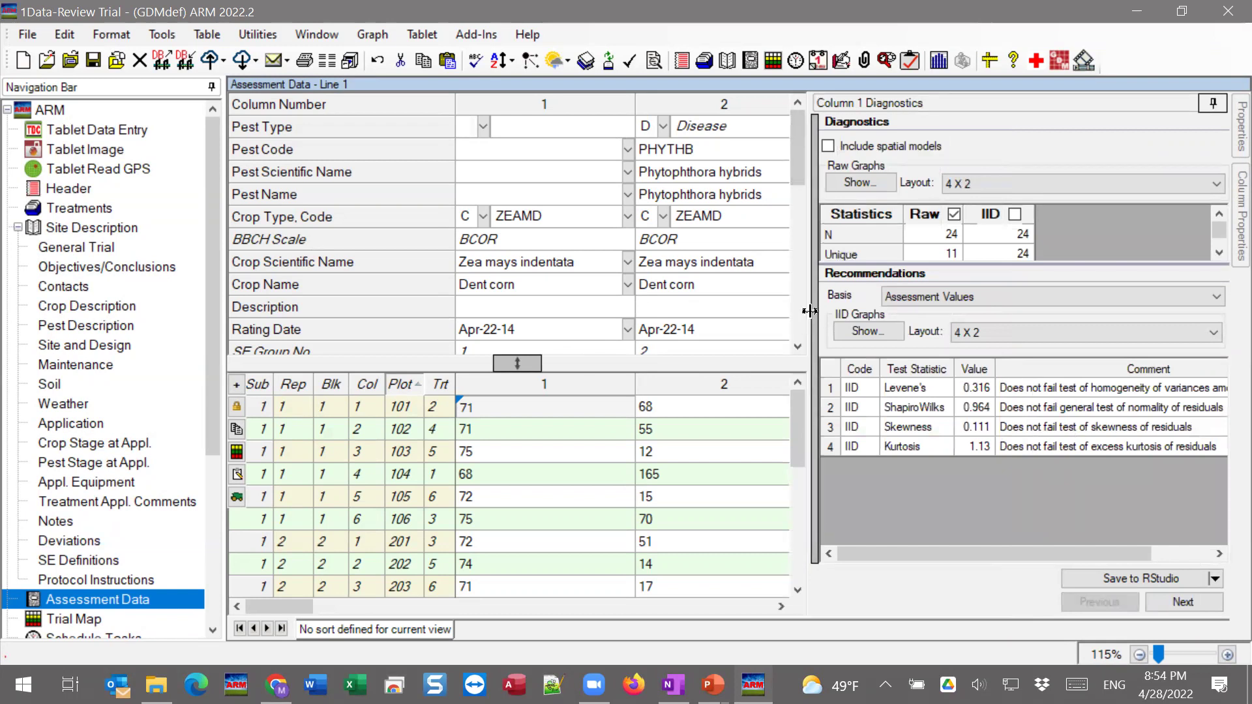
left_click_drag(808, 316, 793, 317)
left_click_drag(1033, 265, 1039, 353)
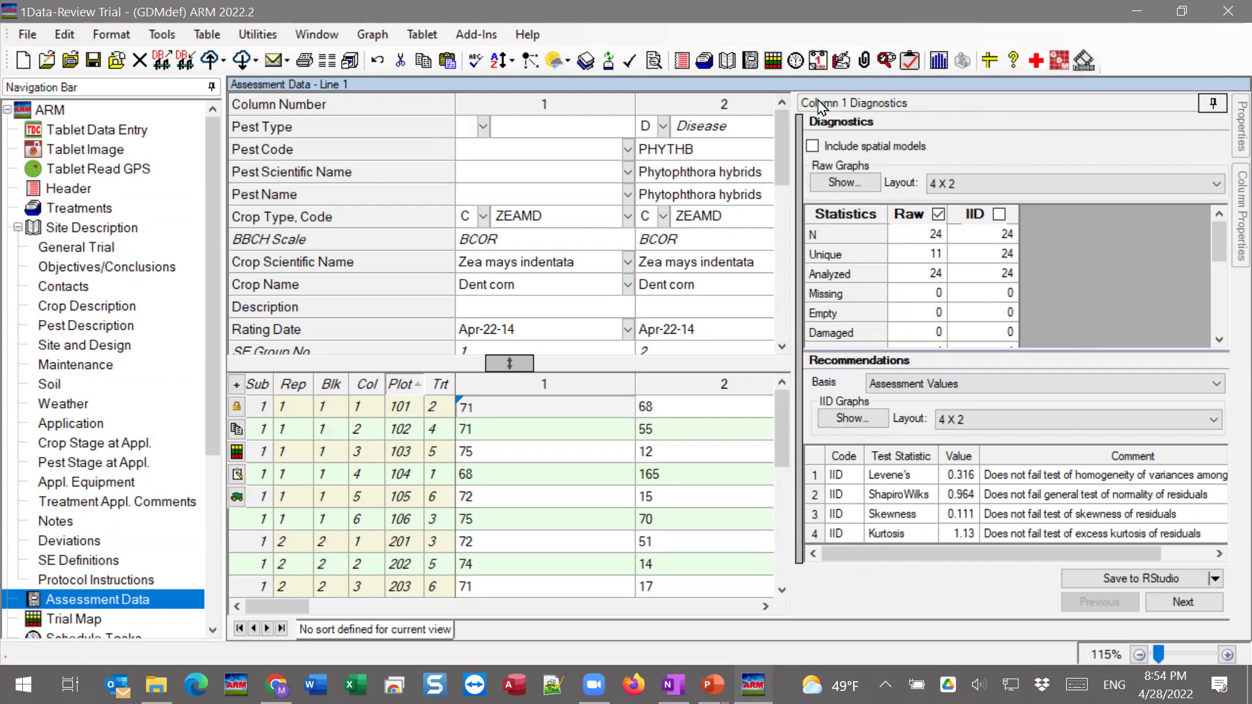
View the diagnostics for assessment column 2 and return to those of column 1
left_click(565, 416)
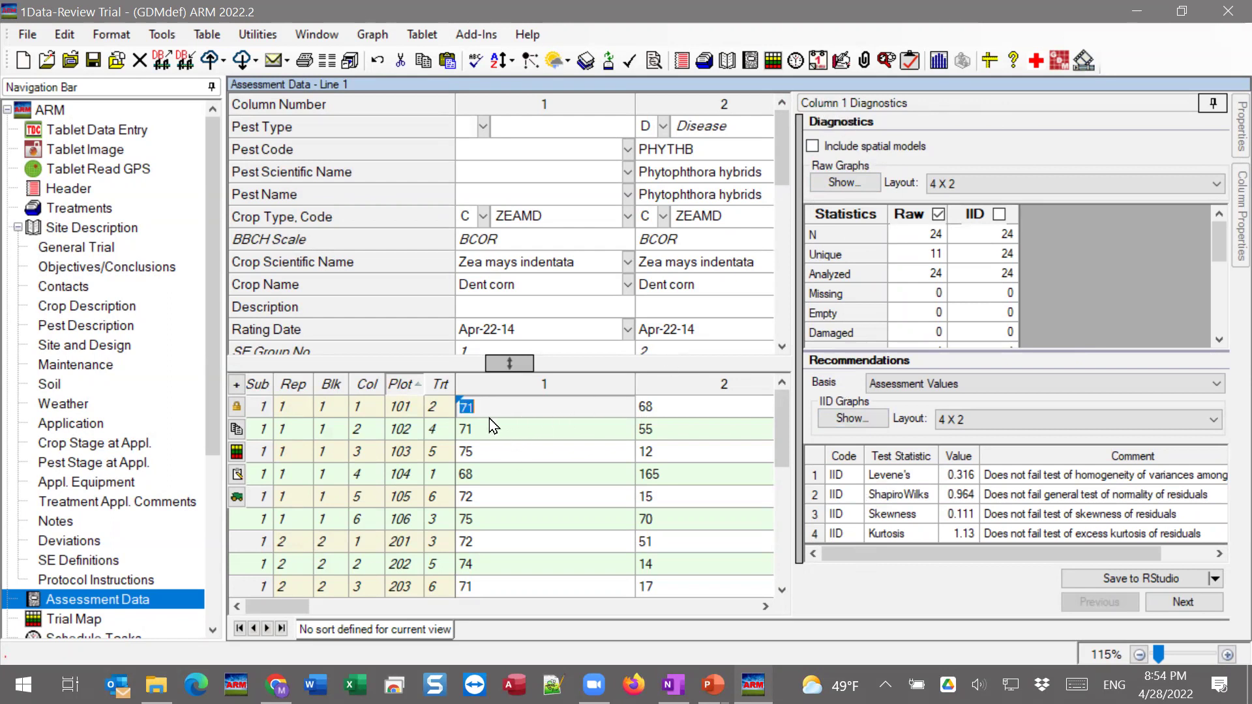
left_click(686, 407)
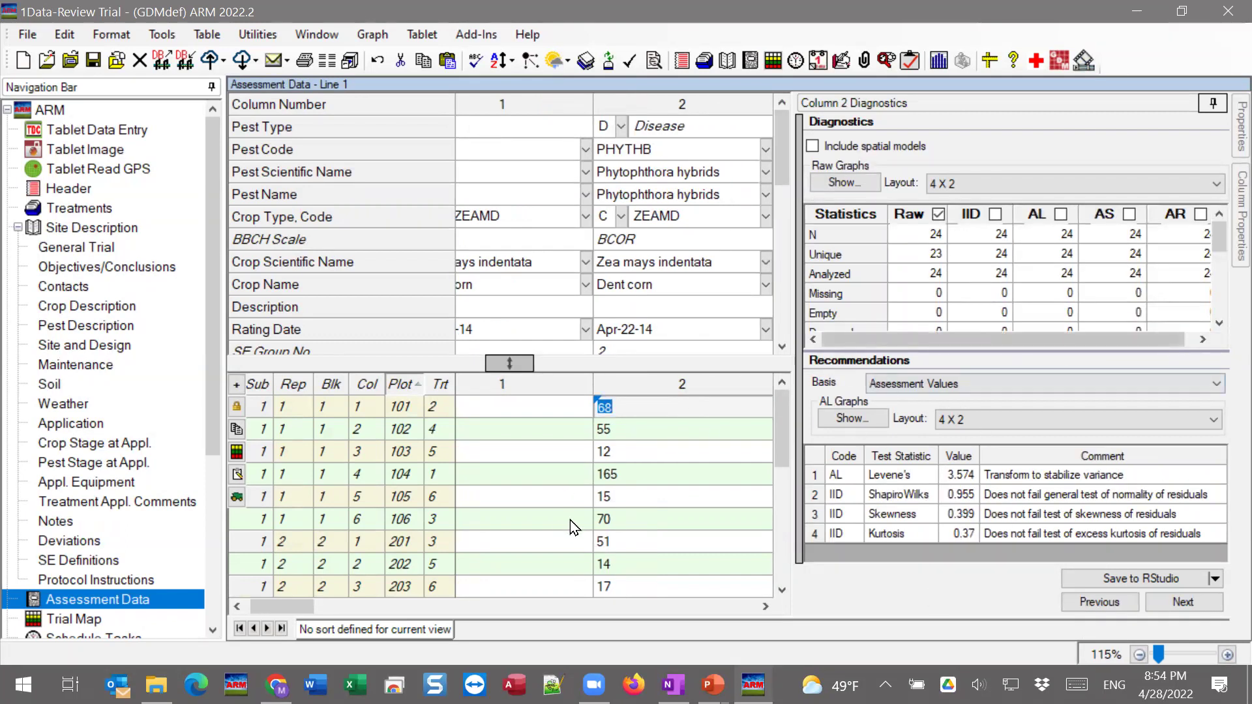
left_click(498, 407)
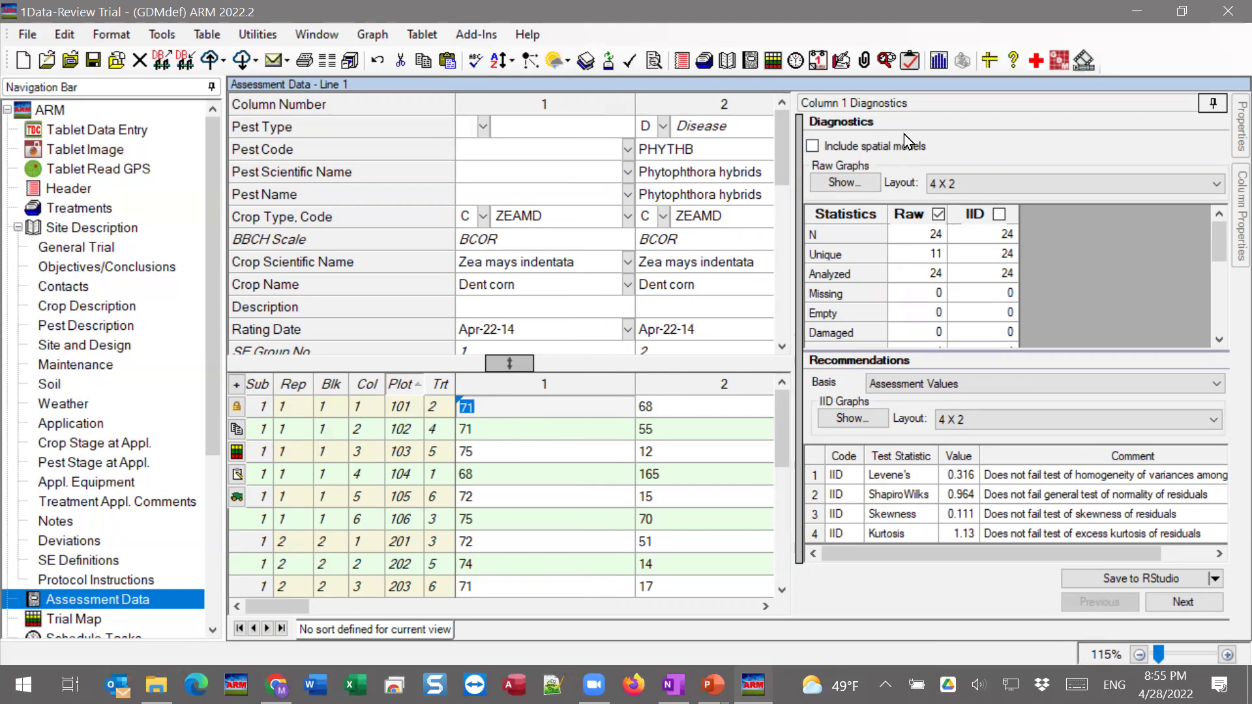
left_click(945, 104)
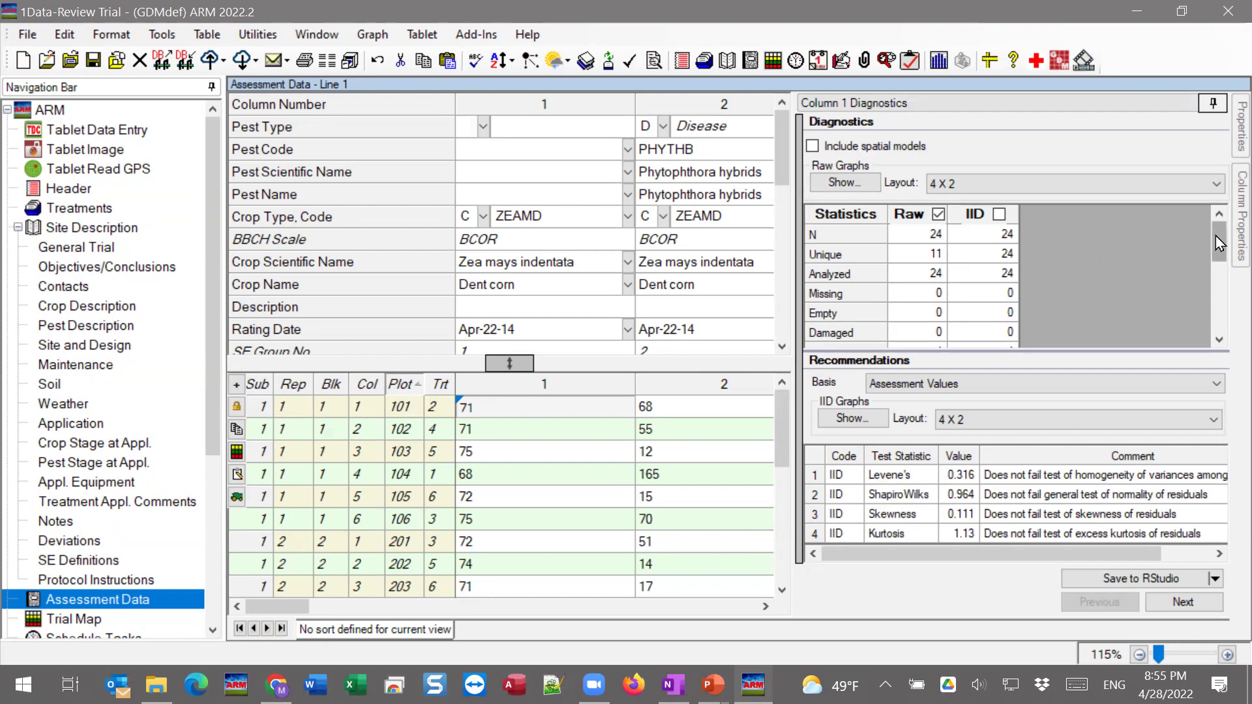
Examine column 1's Raw and IID statistics, from the observation counts through Levene's, ShapiroWilks, Skewness and Kurtosis
mouse_move(1221, 243)
left_mouse_down()
mouse_move(1221, 269)
mouse_move(1214, 240)
left_mouse_up()
double_click(908, 233)
left_click(936, 256)
left_click(920, 273)
scroll(919, 303, "down", 2)
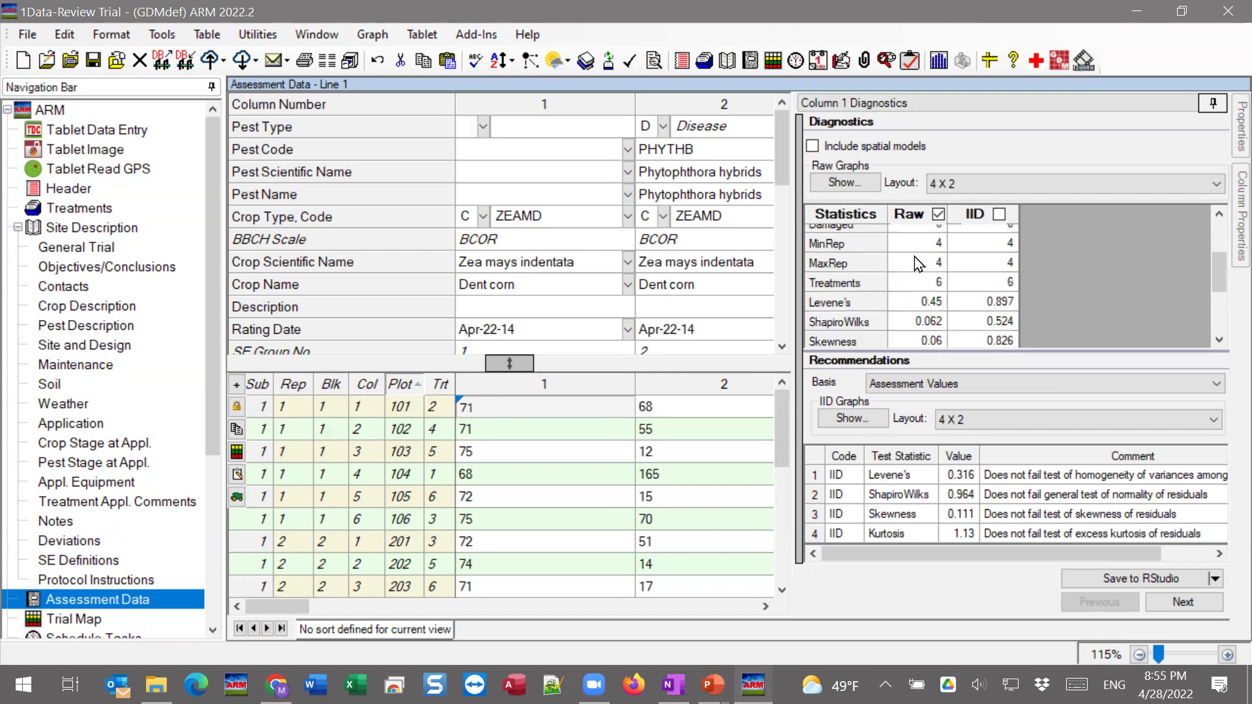
left_click(1218, 213)
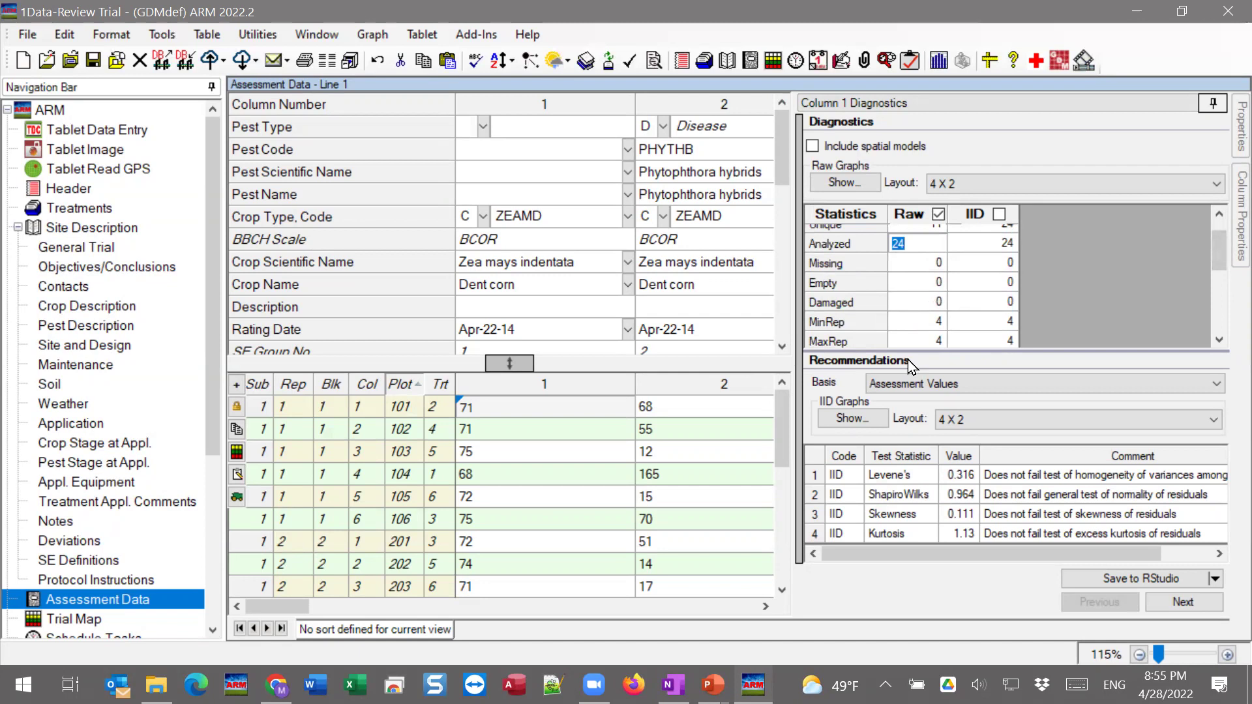
left_click(1221, 343)
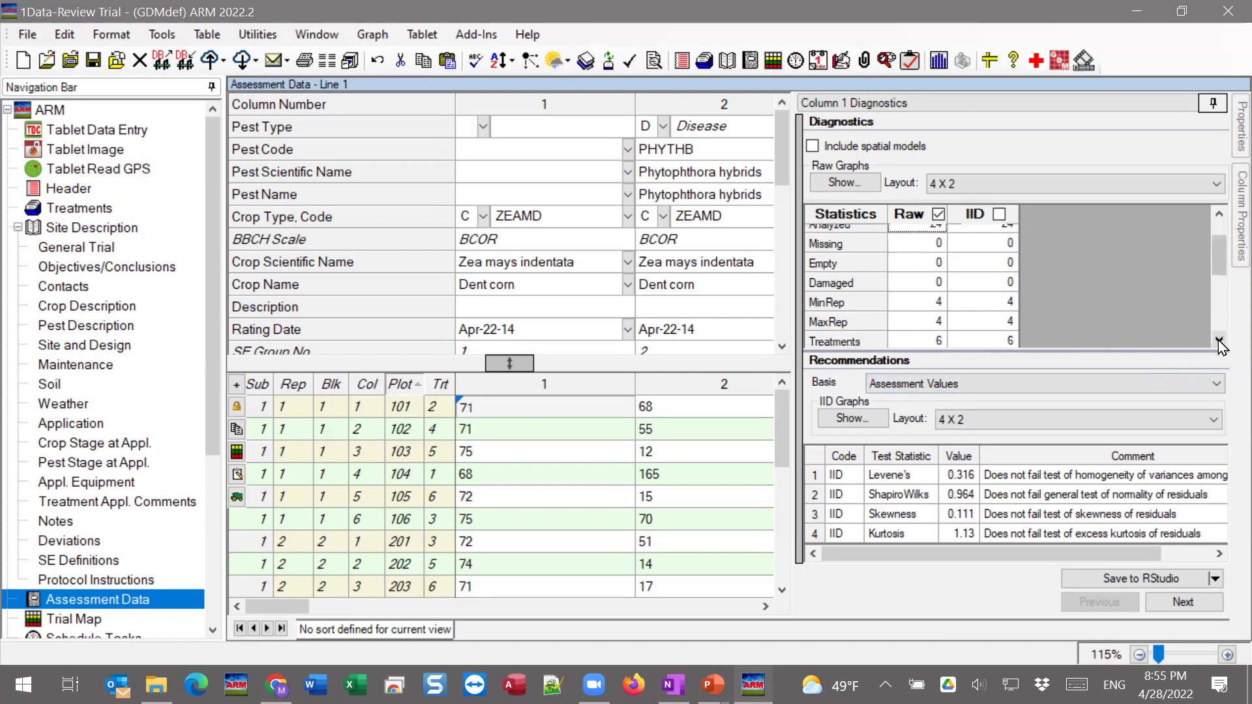
left_click(1220, 342)
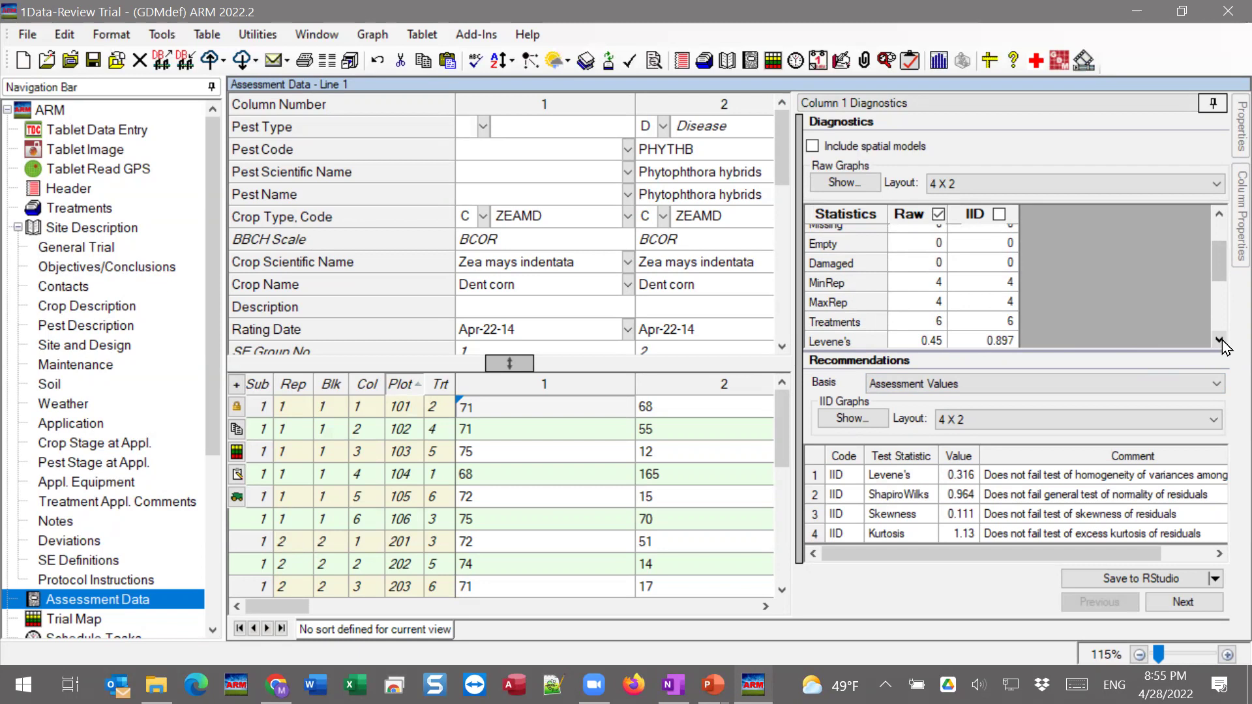
left_click(1219, 342)
left_click(1219, 342)
left_click(1219, 342)
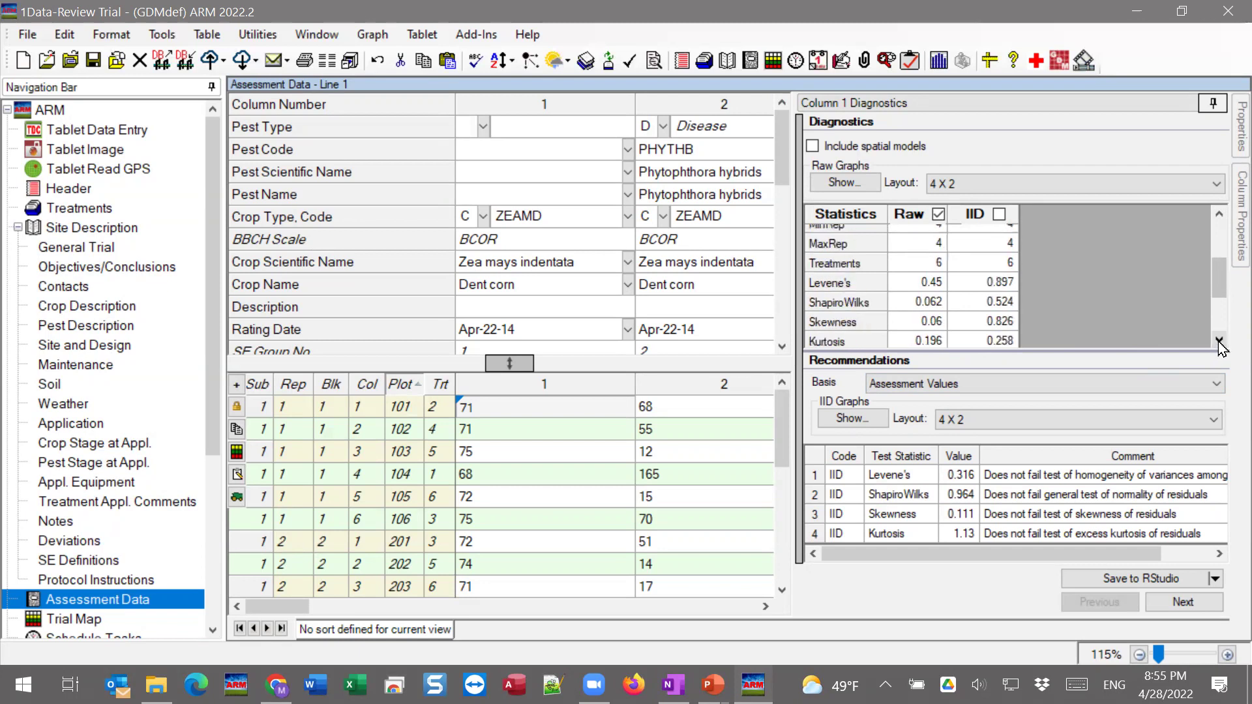
left_click(1219, 341)
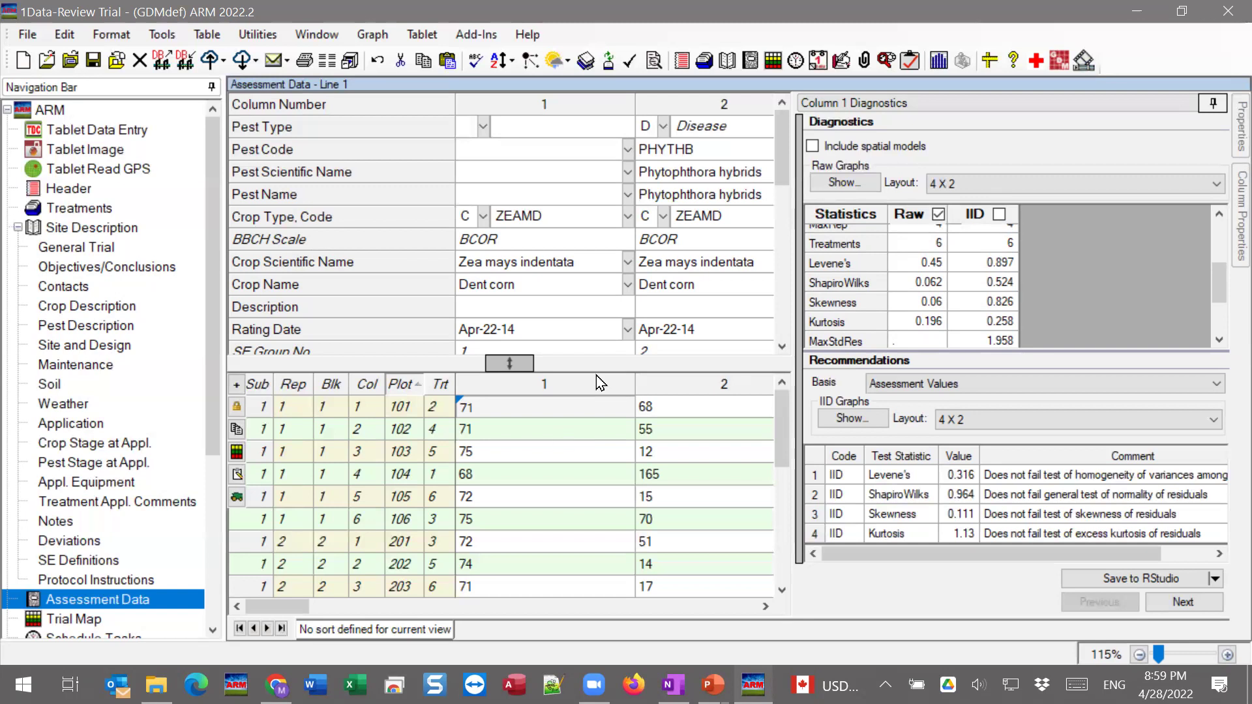
Apply the IID action code to column 1 and check its description in the ARM Action Codes list
left_click(999, 217)
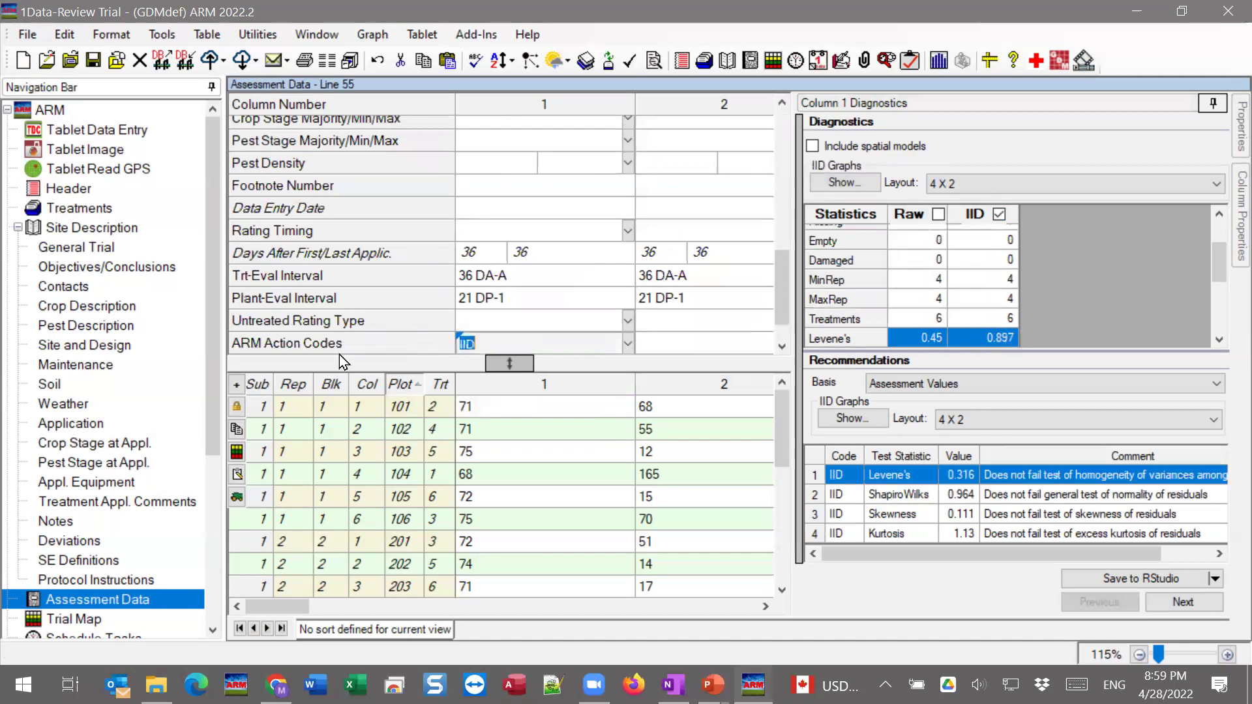
left_click(489, 343)
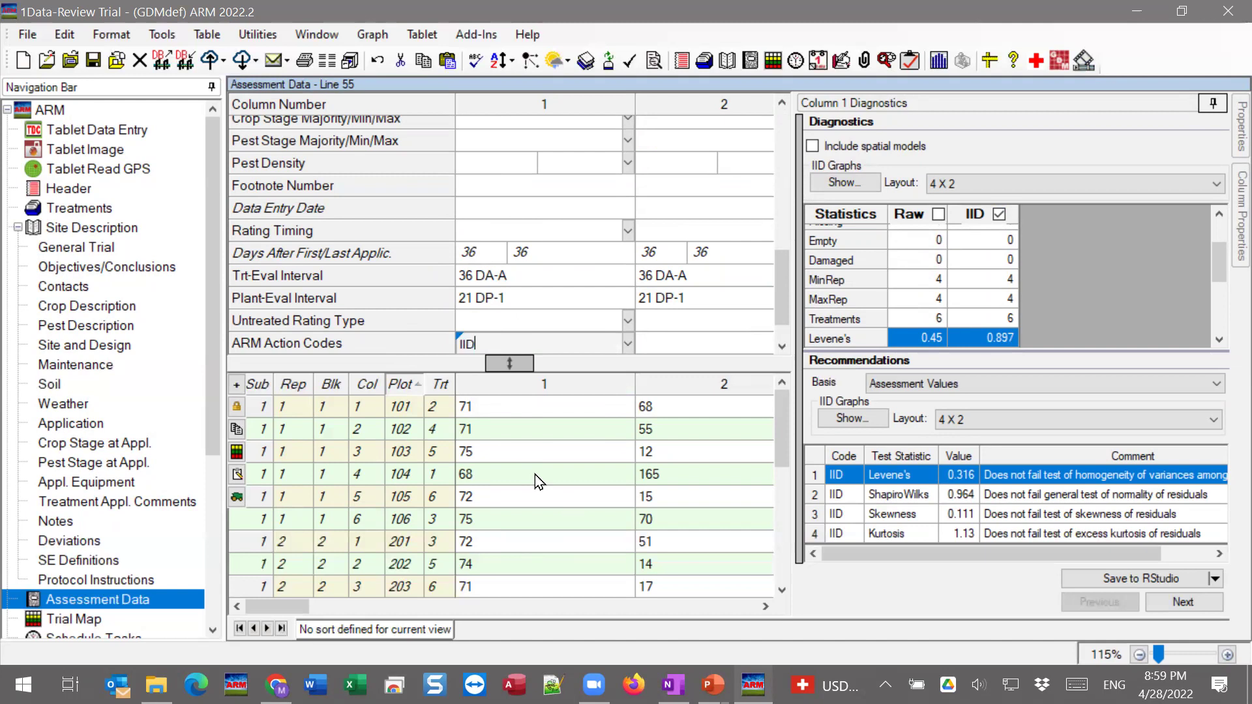
left_click(629, 343)
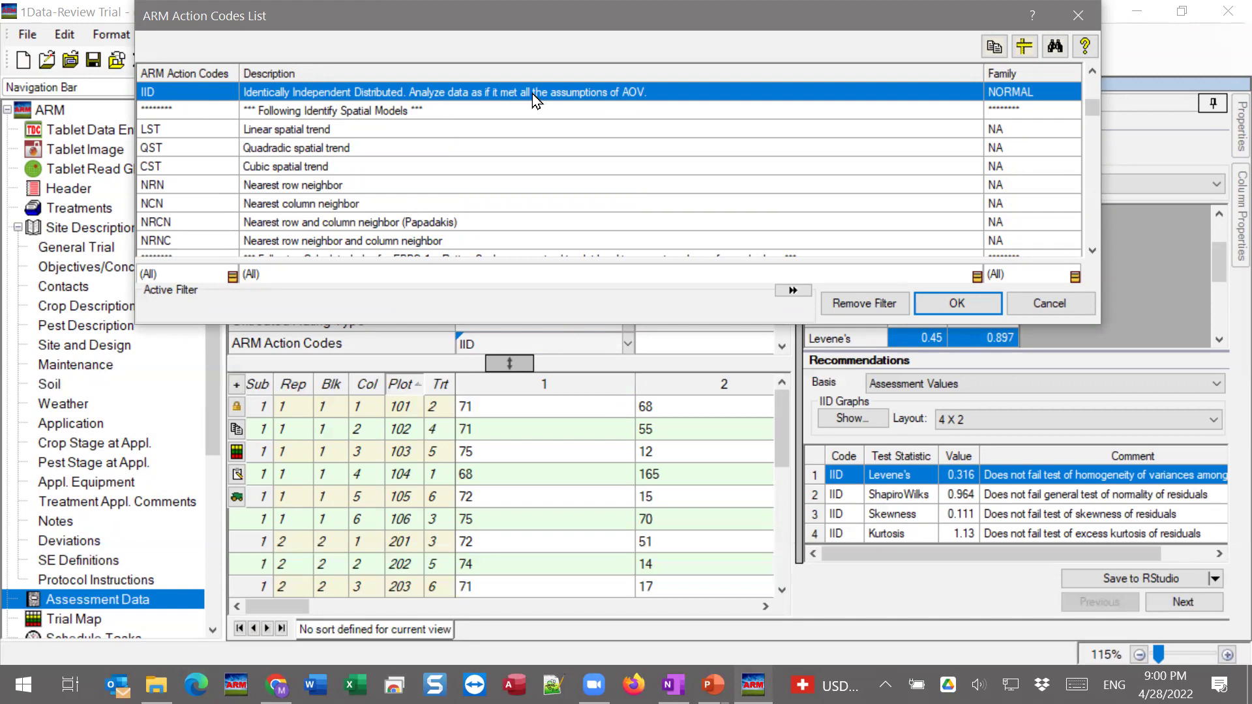
left_click(1062, 313)
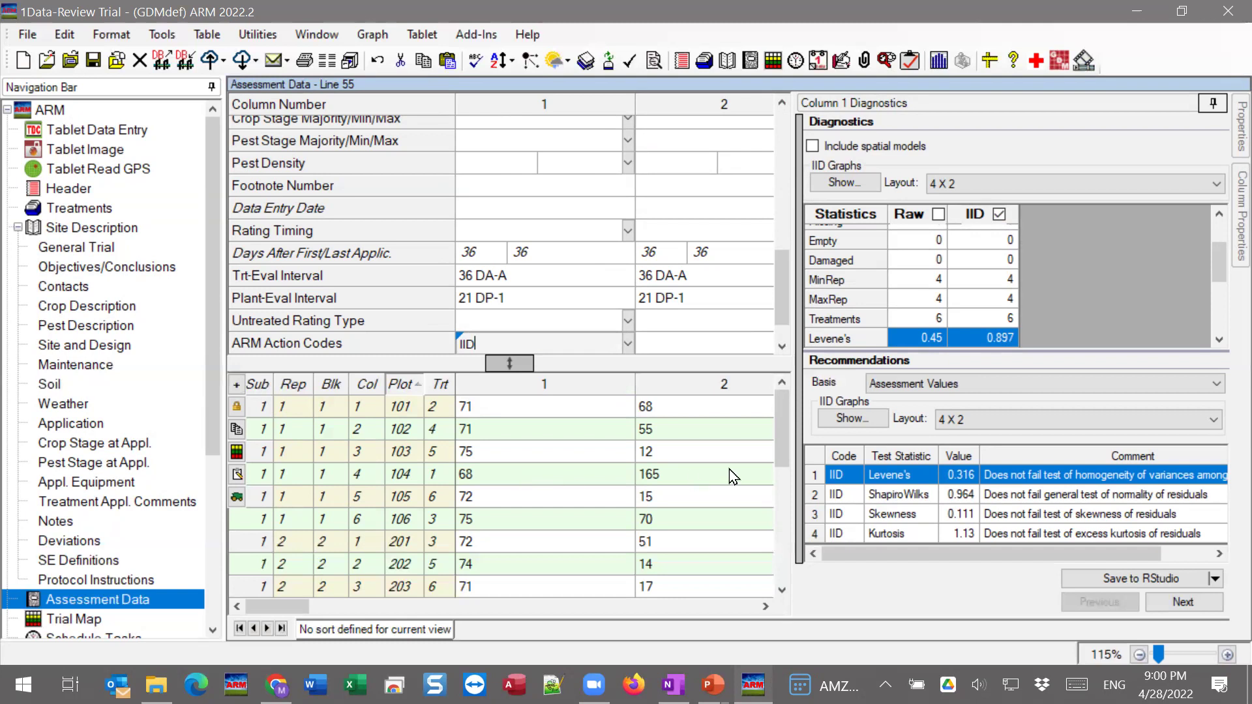
Examine column 2's Levene's, normality, skewness and kurtosis statistics for Raw, IID and AL against the recommended codes
left_click(716, 406)
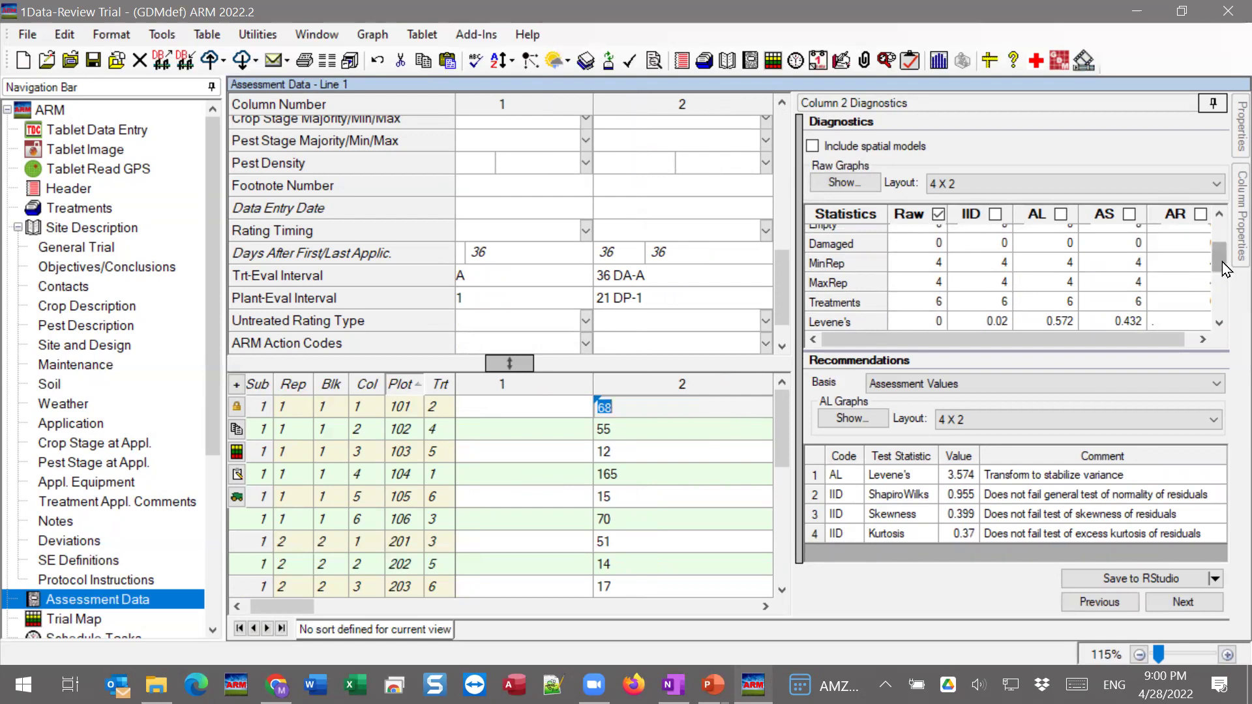
mouse_move(1223, 267)
left_mouse_down()
mouse_move(1221, 241)
mouse_move(1223, 279)
left_mouse_up()
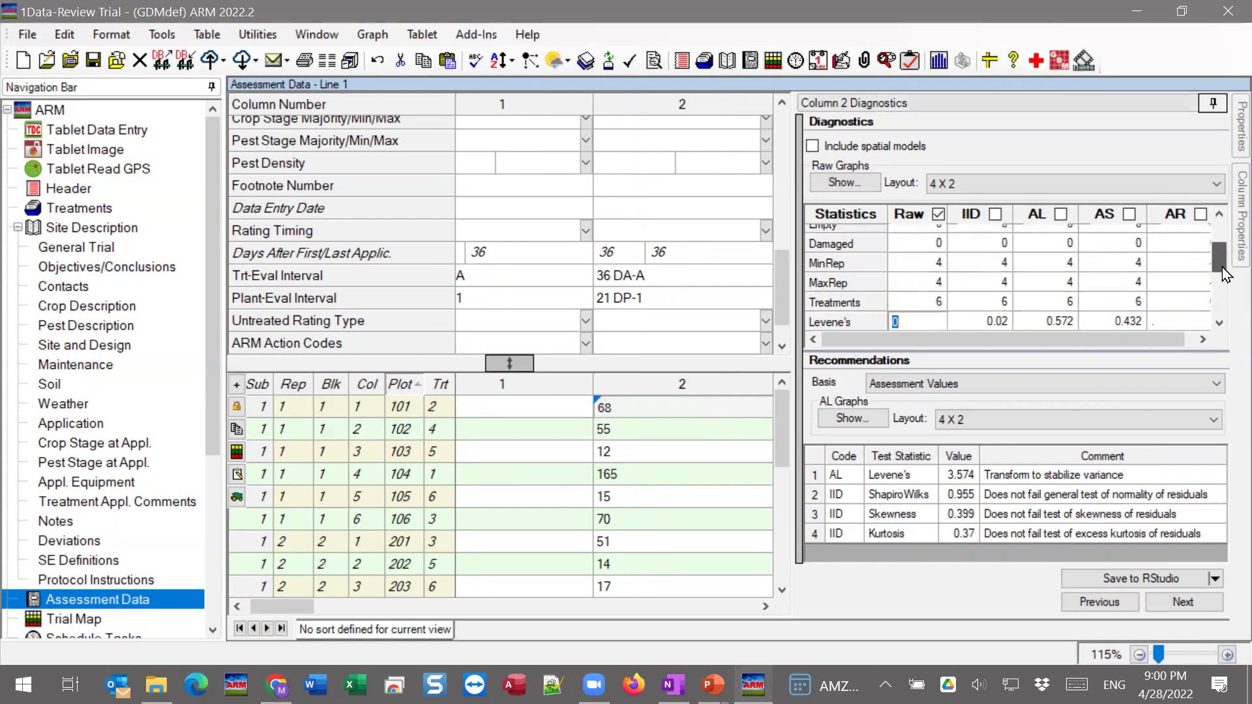
left_click(1218, 323)
left_click(1218, 322)
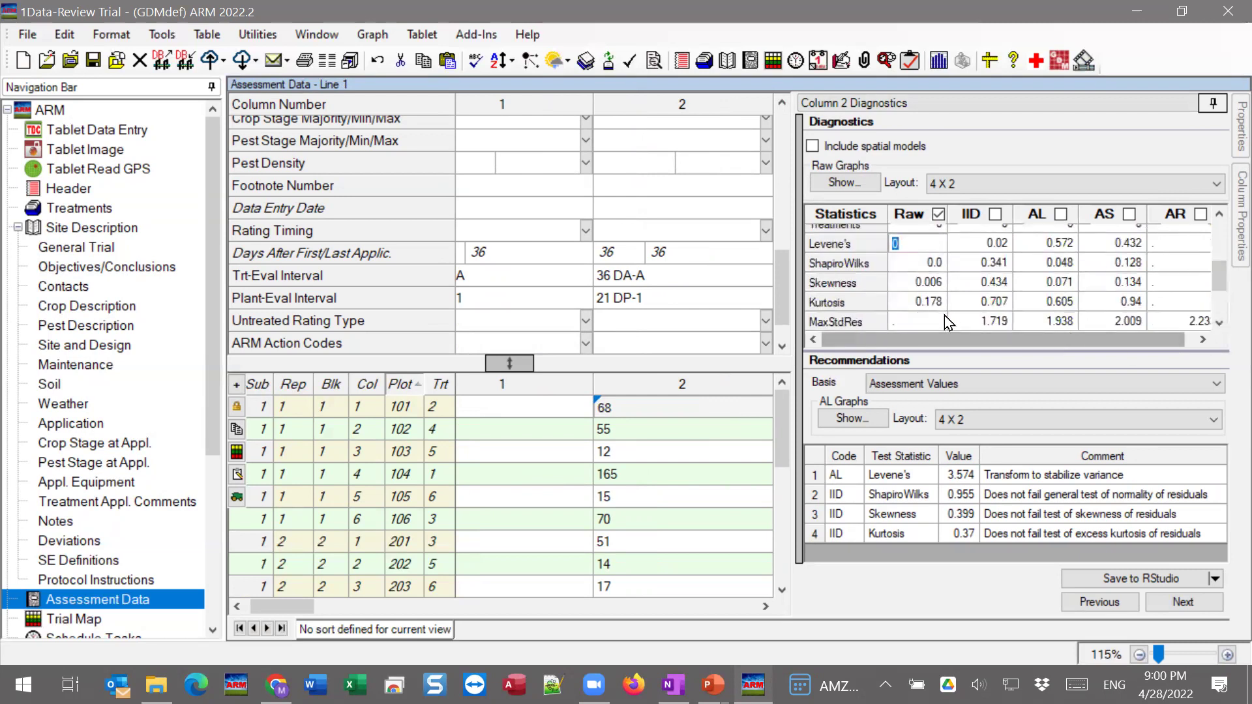
left_click(978, 248)
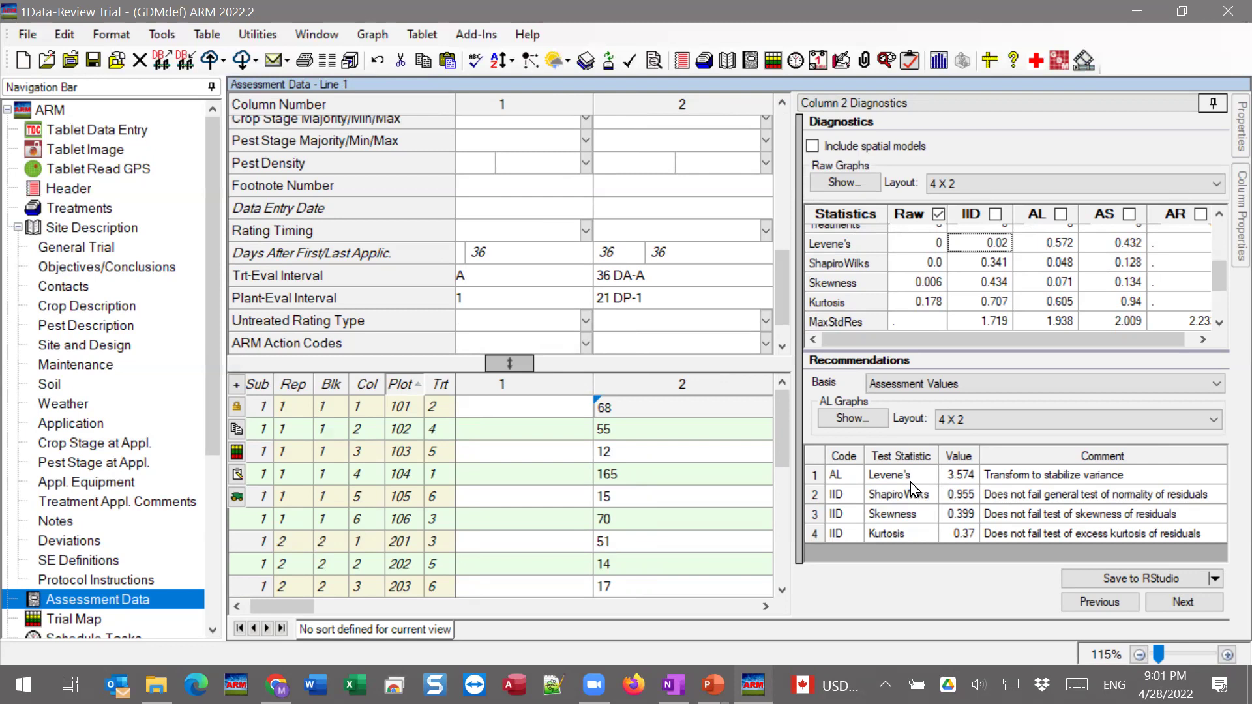
left_click(842, 478)
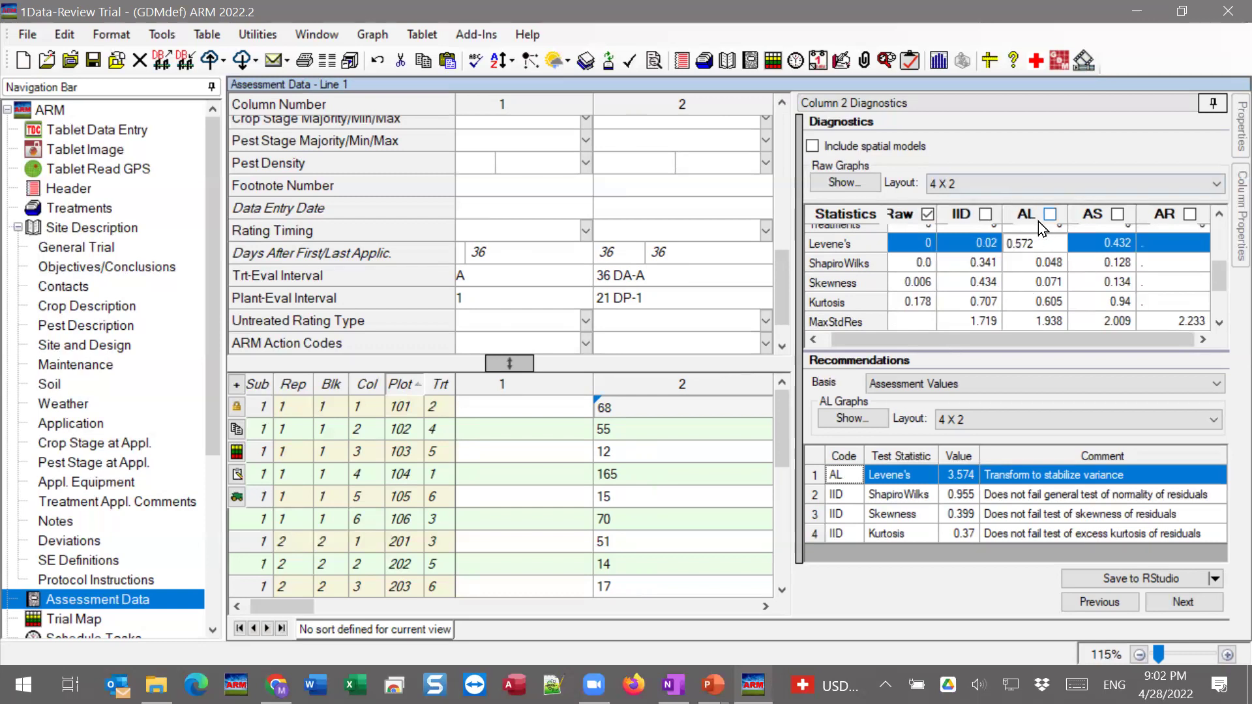
left_click(1040, 244)
Base column 2's recommendations on Rating Type : COUDIS and apply the recommended AS action code to the column
left_click(960, 385)
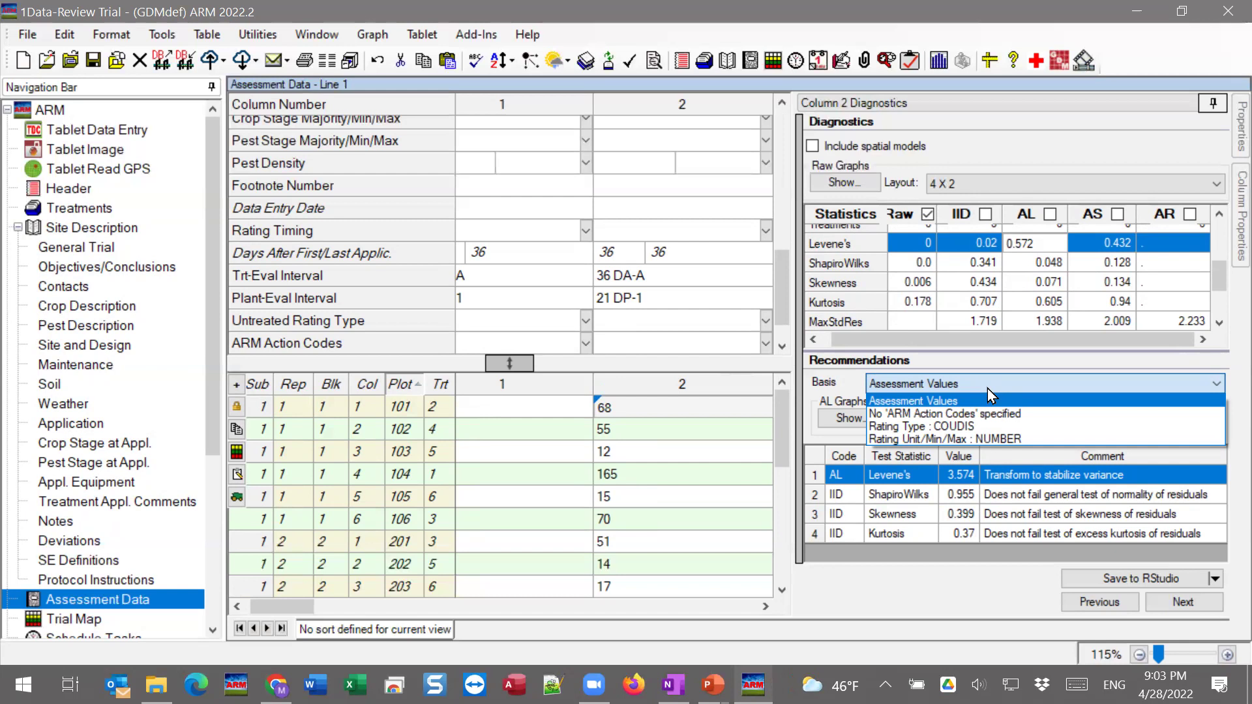
left_click(944, 431)
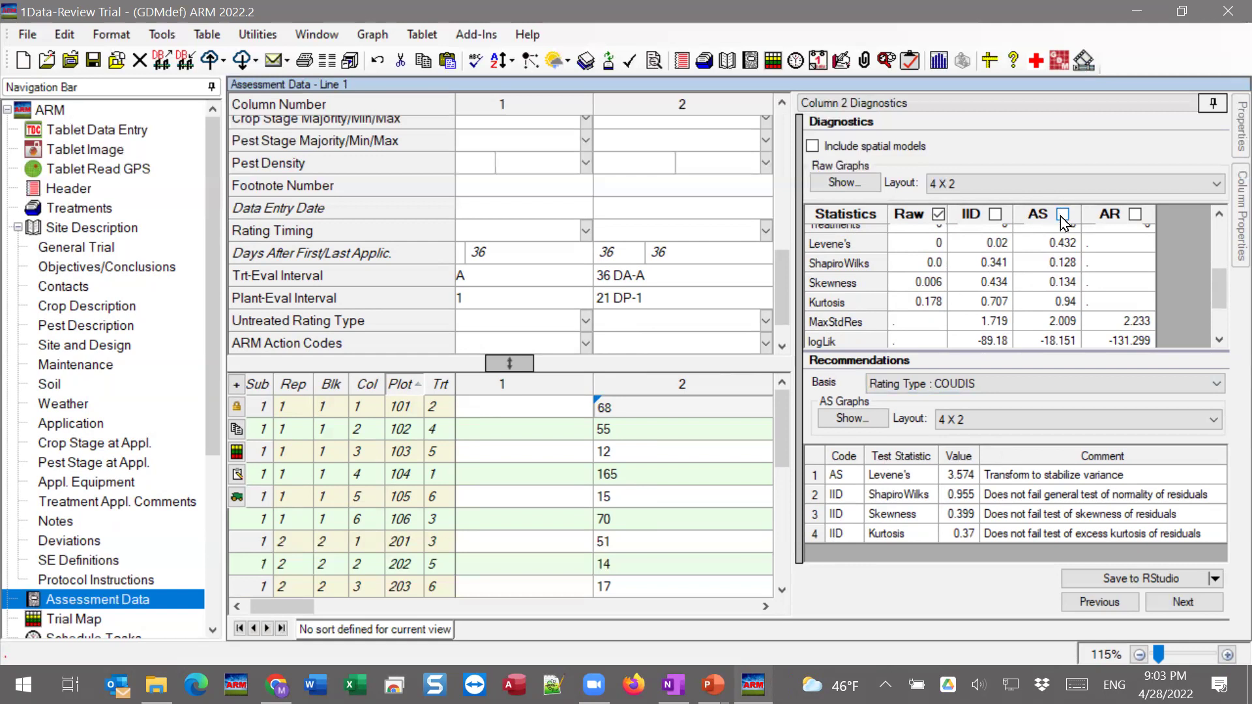
double_click(854, 481)
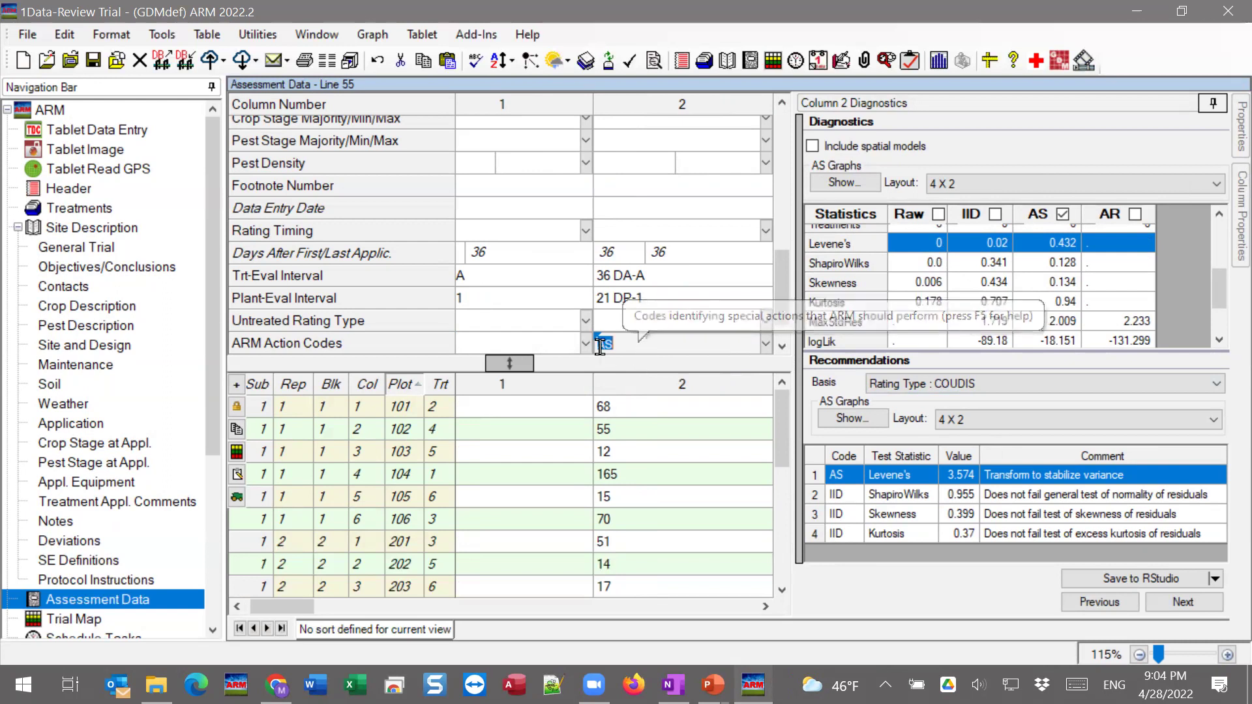
left_click(630, 343)
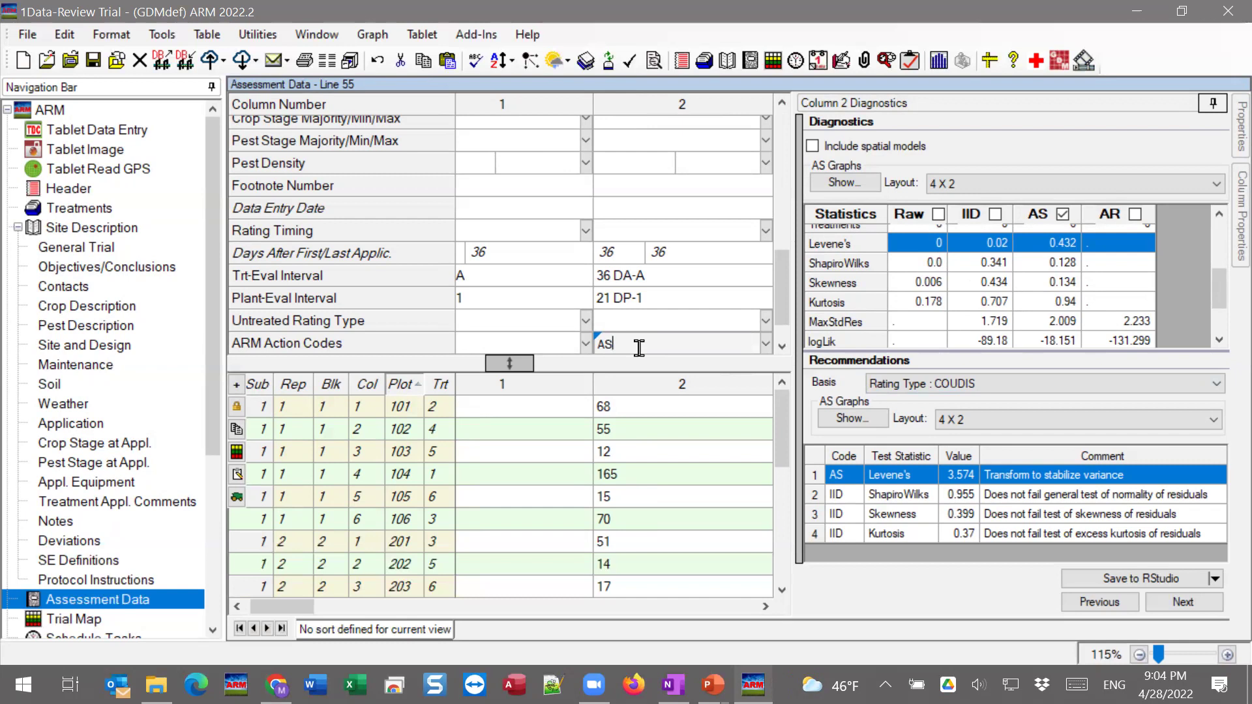
left_click(649, 407)
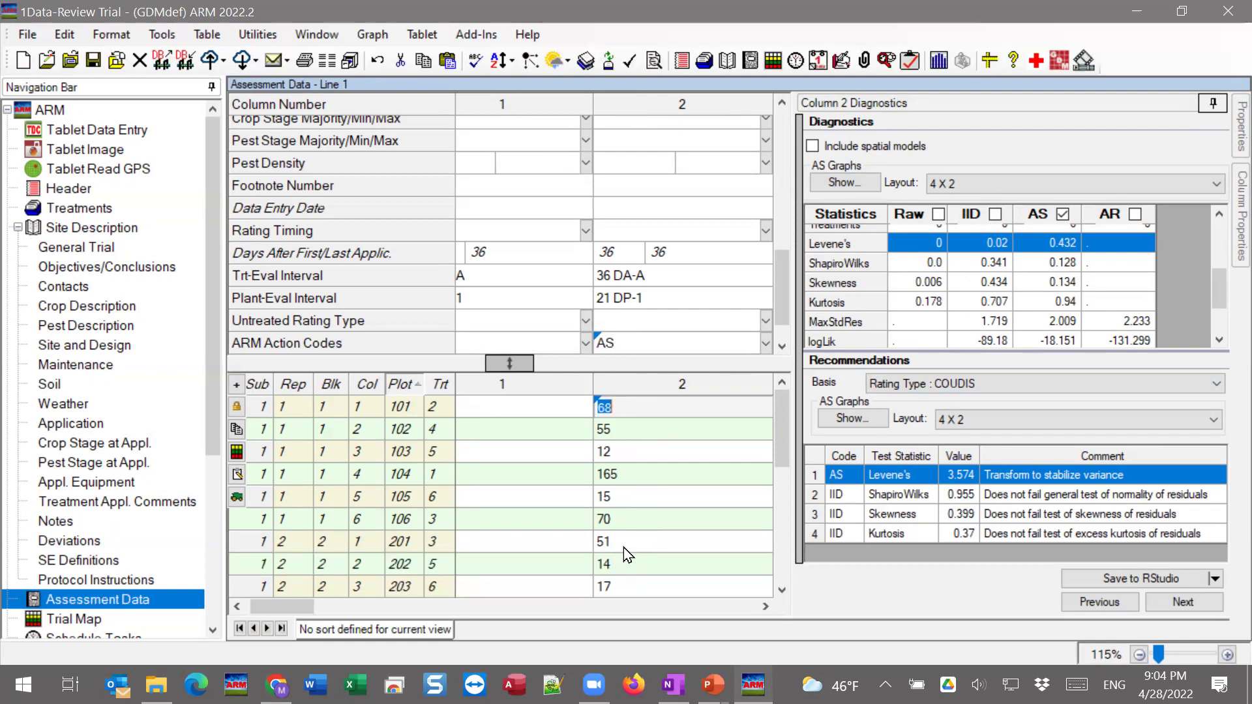
left_click(646, 342)
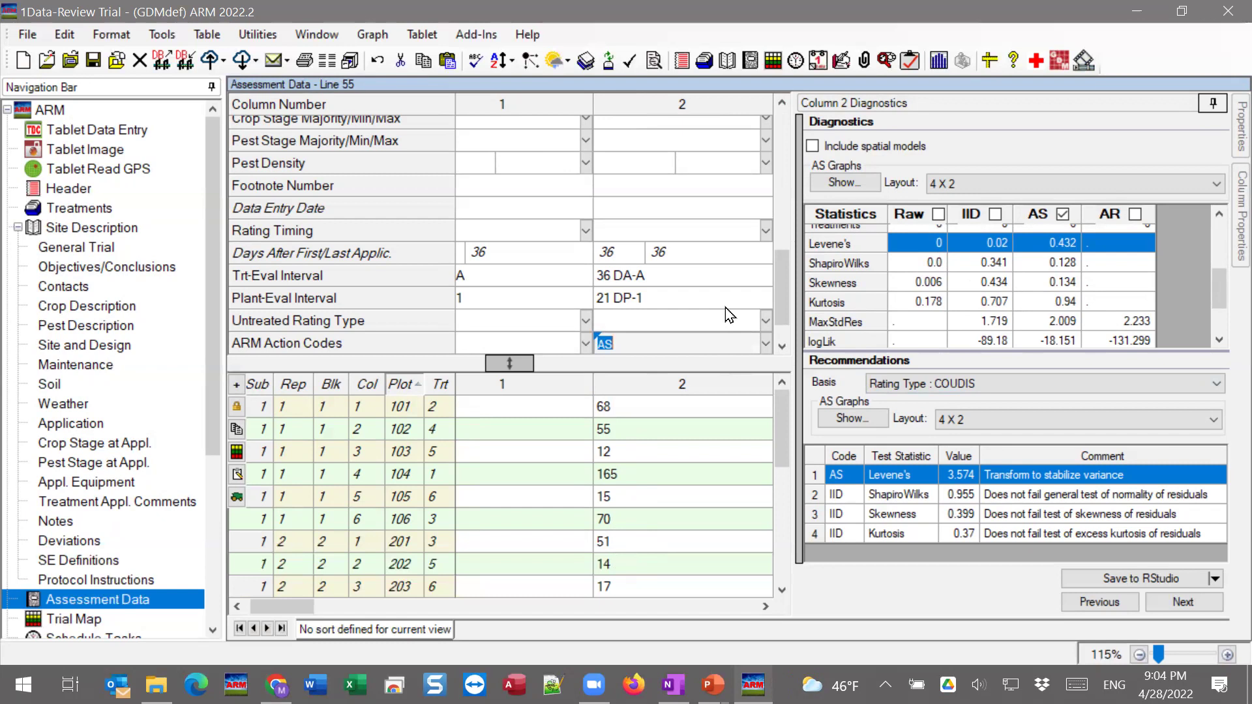
Apply the recommended IID action code to column 3 and advance to column 4's diagnostics
left_click(1177, 605)
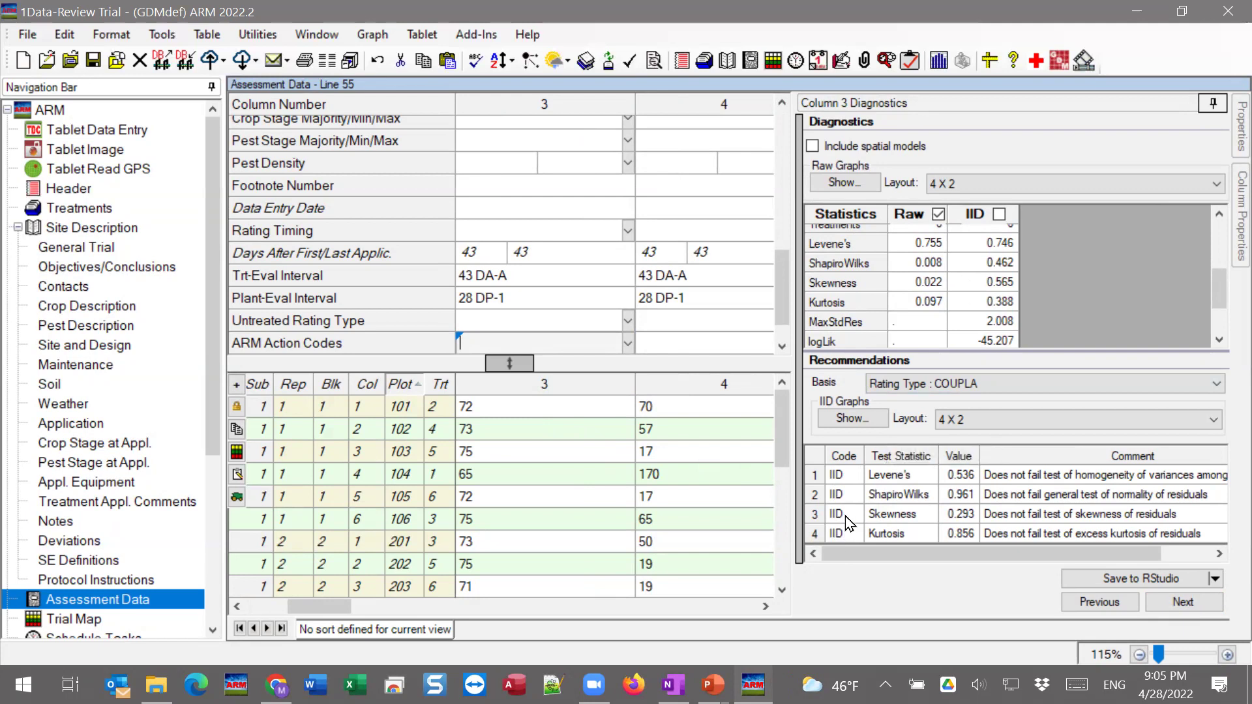
double_click(852, 484)
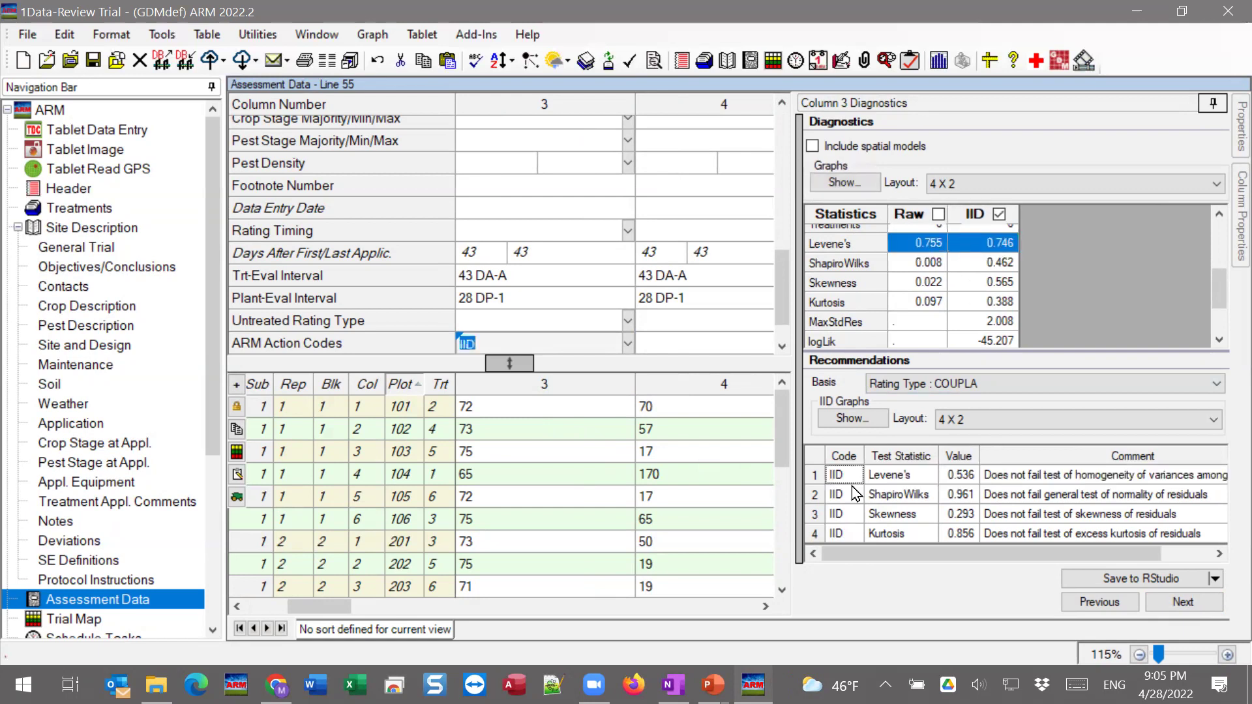
left_click(1195, 601)
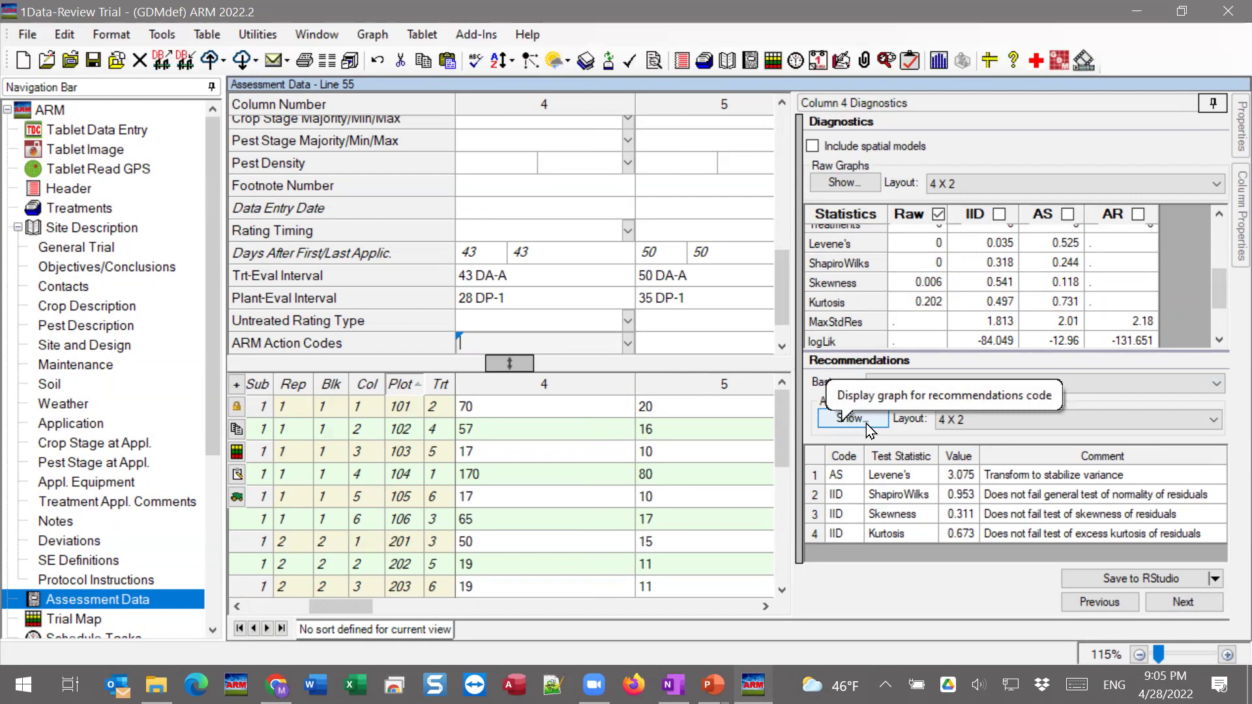
Show the graphs for column 4's AS recommendation on Levene's in a 2 X 2 layout and dismiss the feedback survey
left_click(984, 430)
left_click(957, 454)
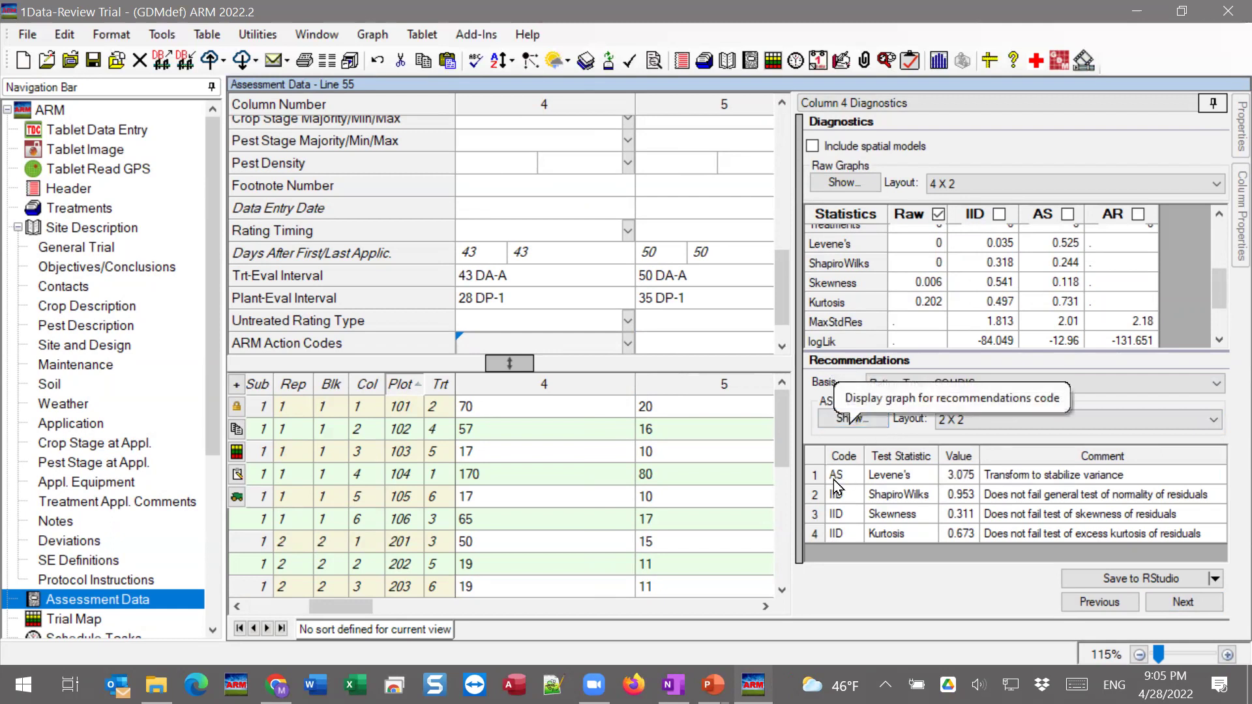
left_click(860, 477)
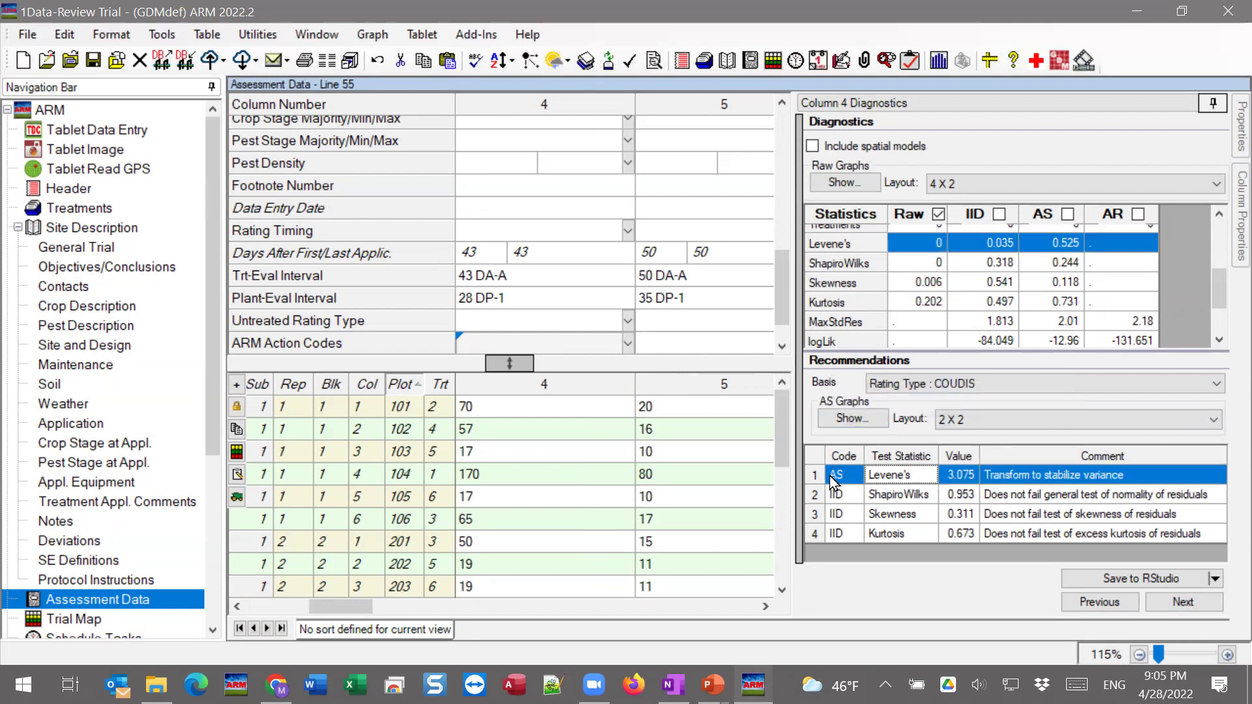
left_click(850, 418)
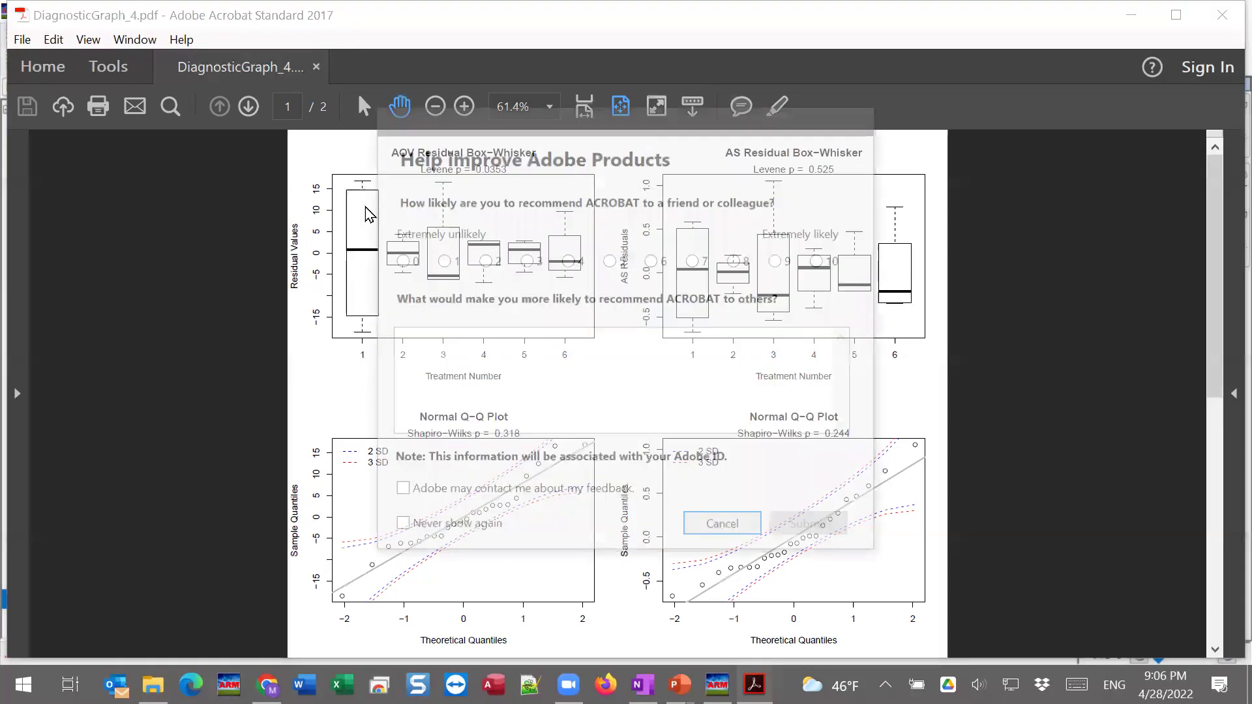
left_click(725, 528)
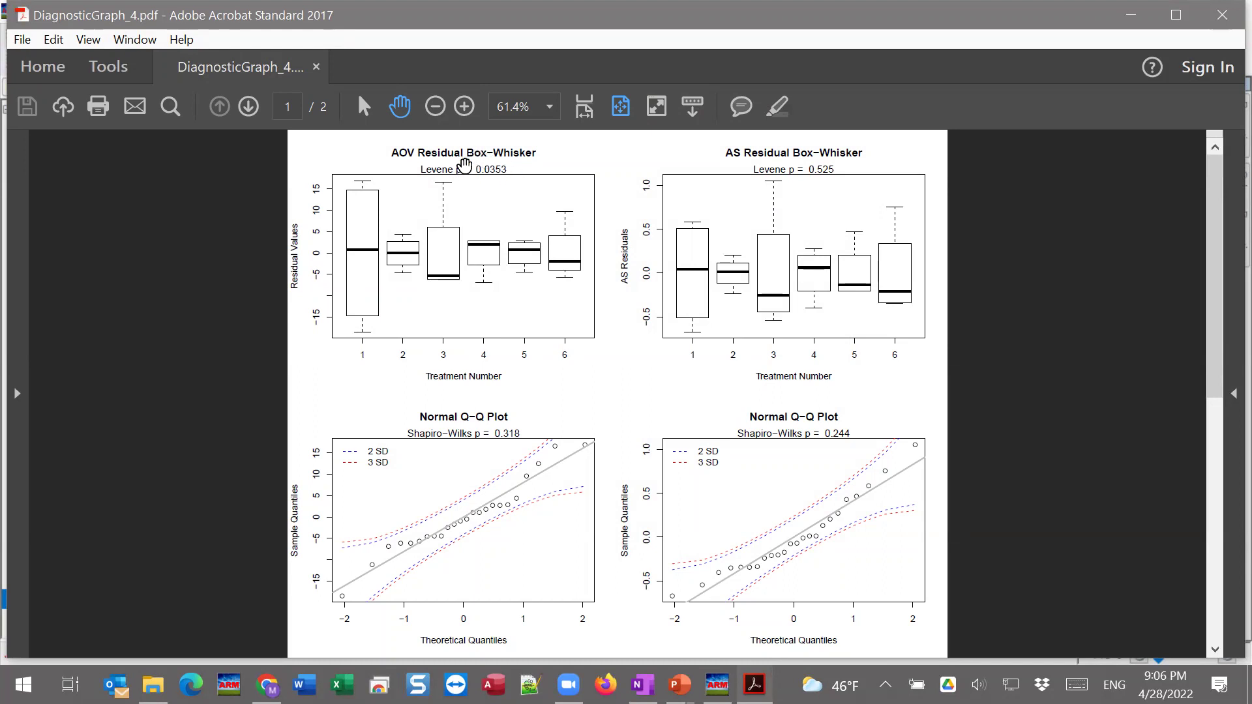
Examine the AOV and AS box-whisker, Q-Q, spread-location and histogram plots in DiagnosticGraph_4.pdf at 100% zoom
left_click(465, 106)
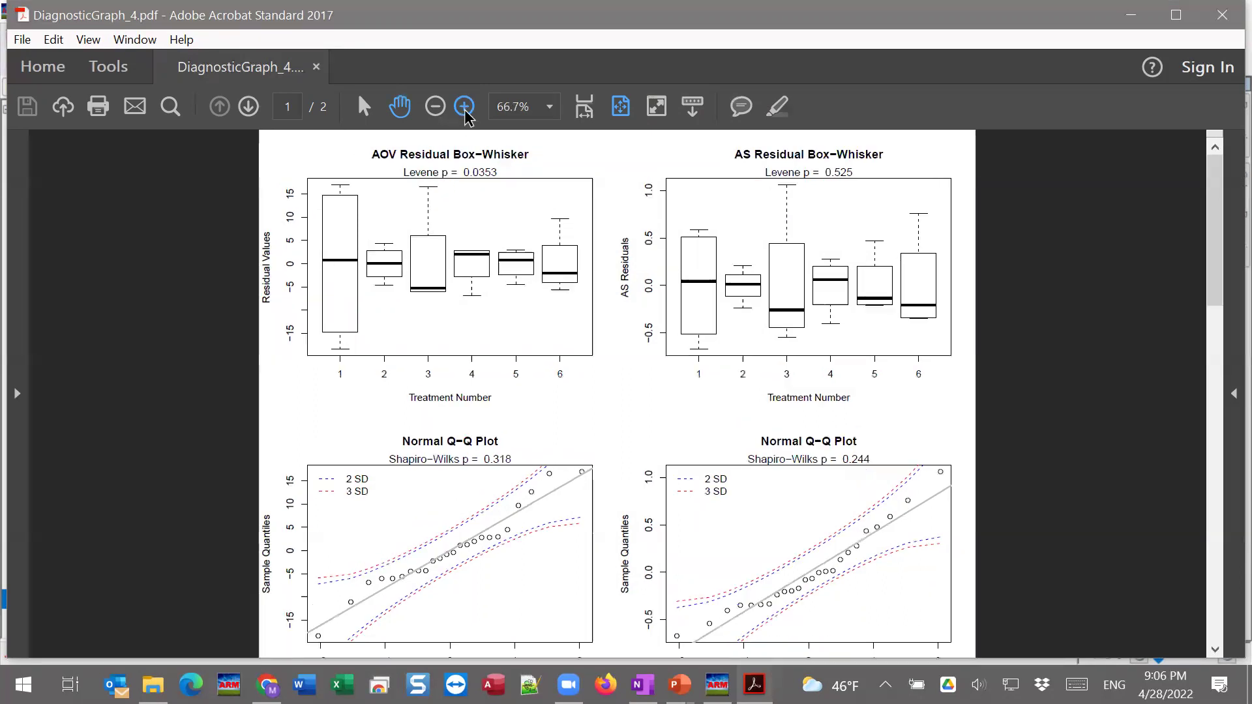
left_click(464, 107)
left_click(465, 107)
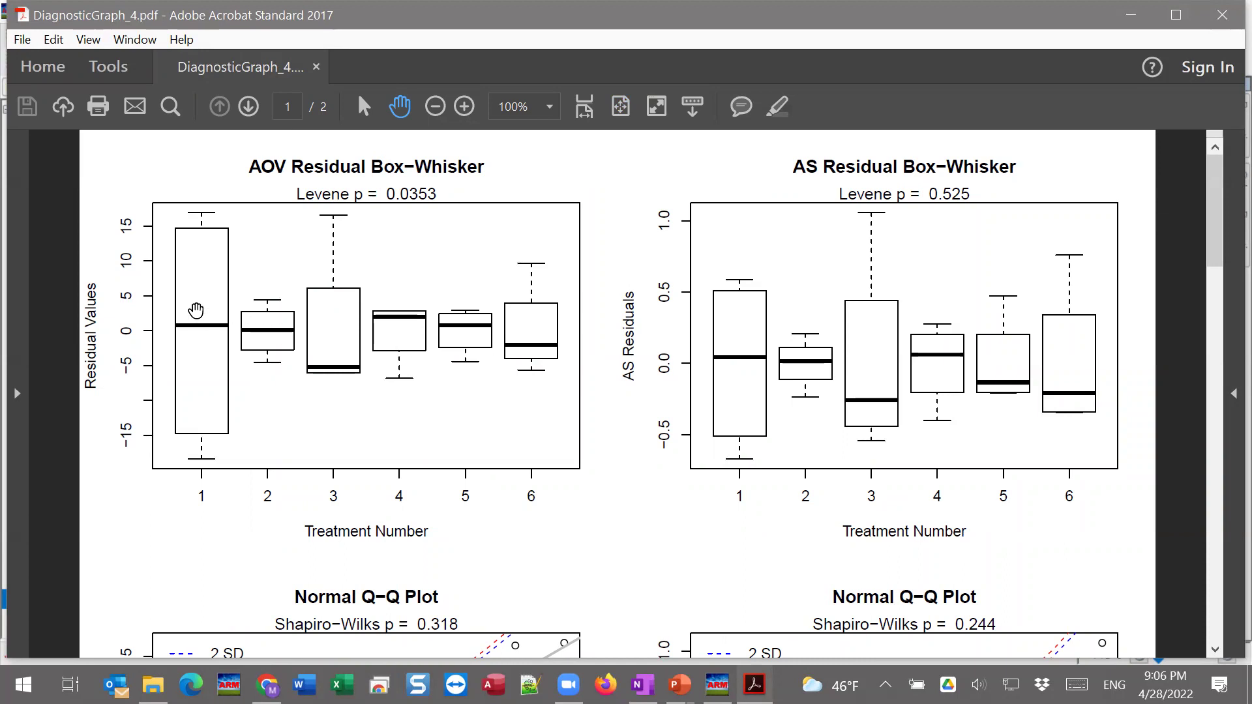
scroll(396, 514, "down", 5)
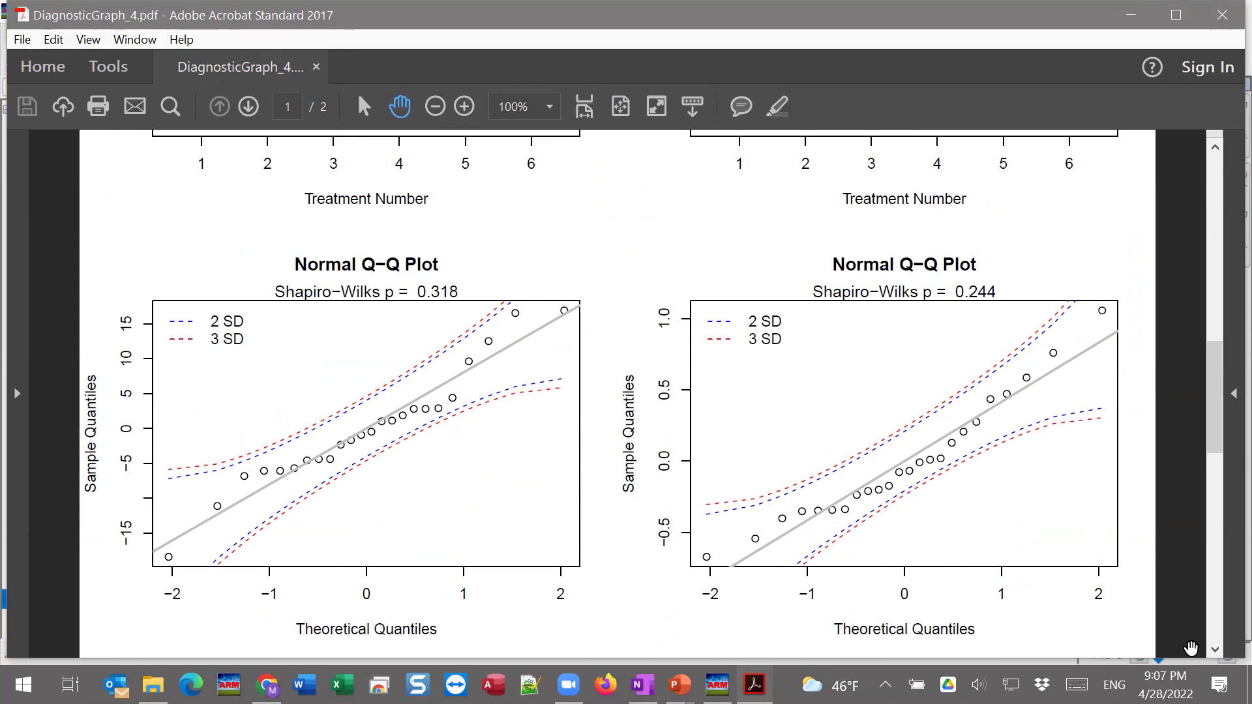
left_click(1215, 650)
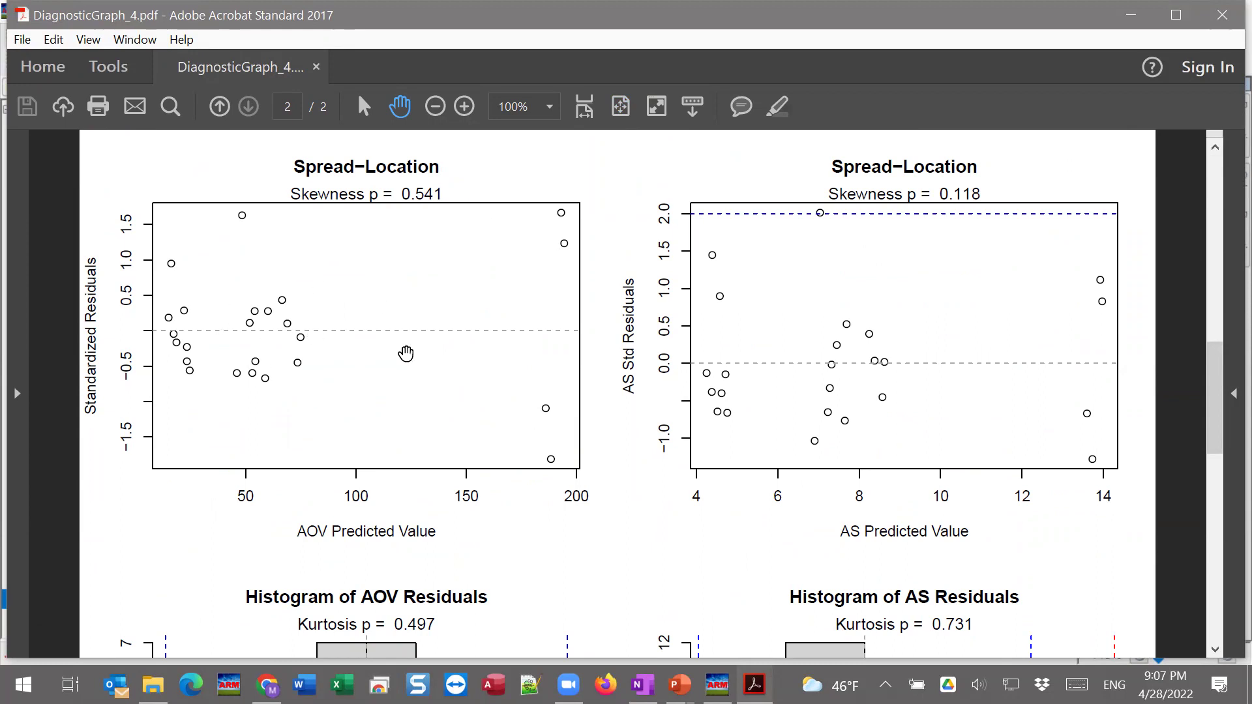
scroll(386, 487, "down", 5)
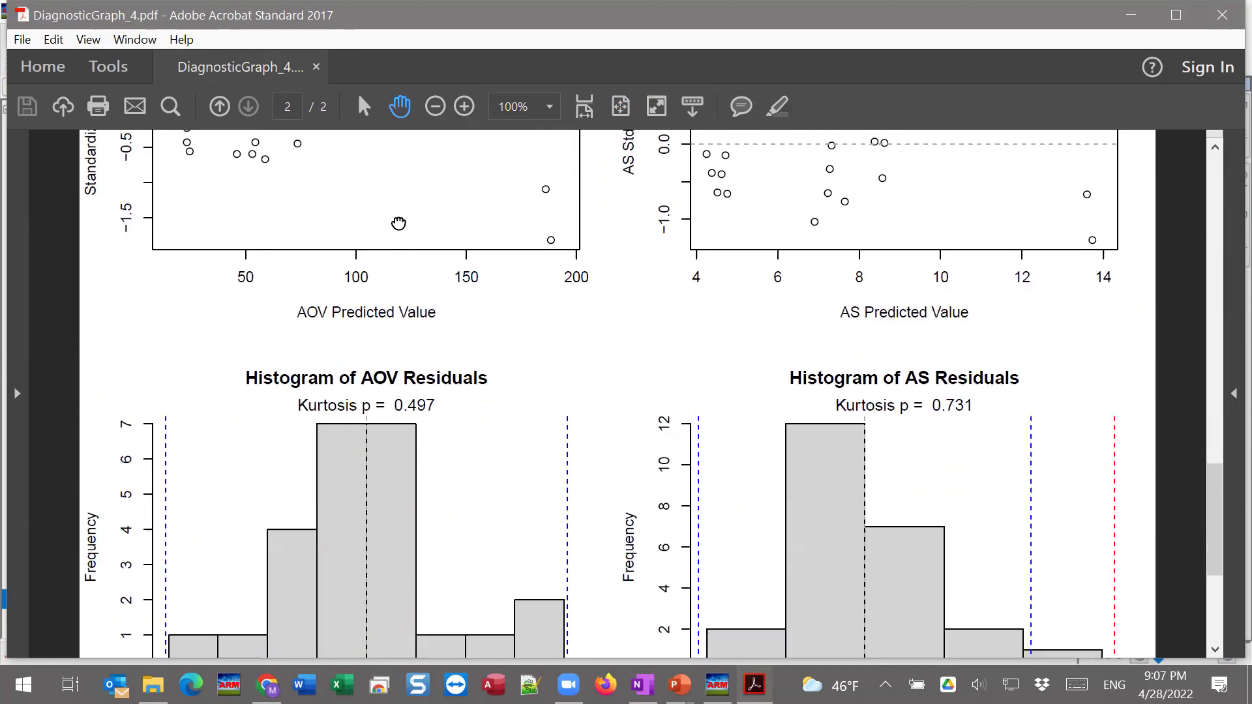
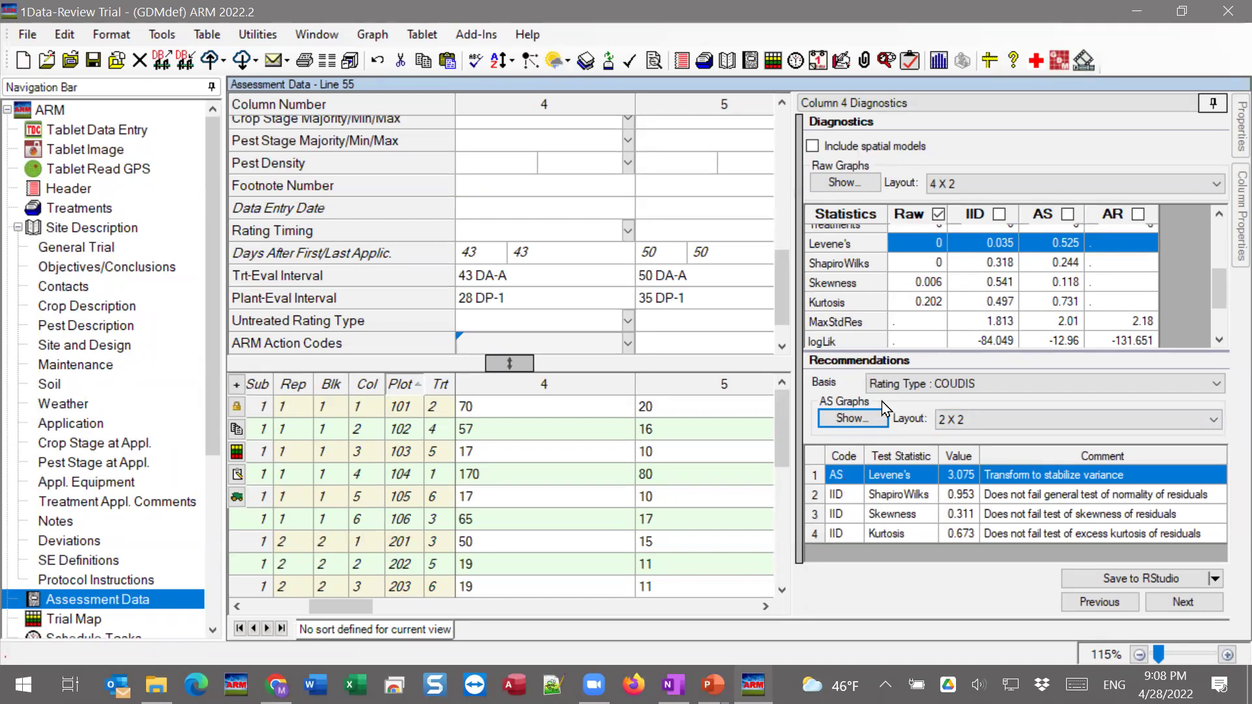
Apply the recommended AS action code to column 4 and the recommended IID action code to column 5
left_click(1000, 282)
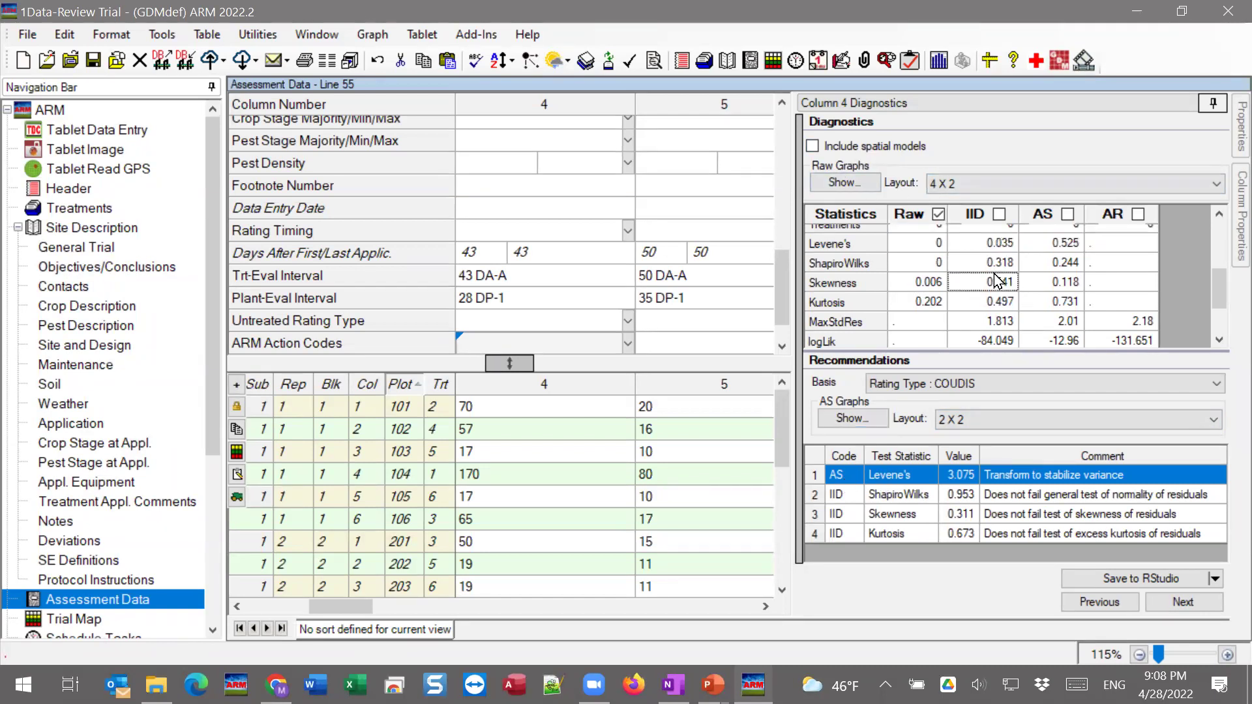
left_click(1059, 282)
left_click(846, 482)
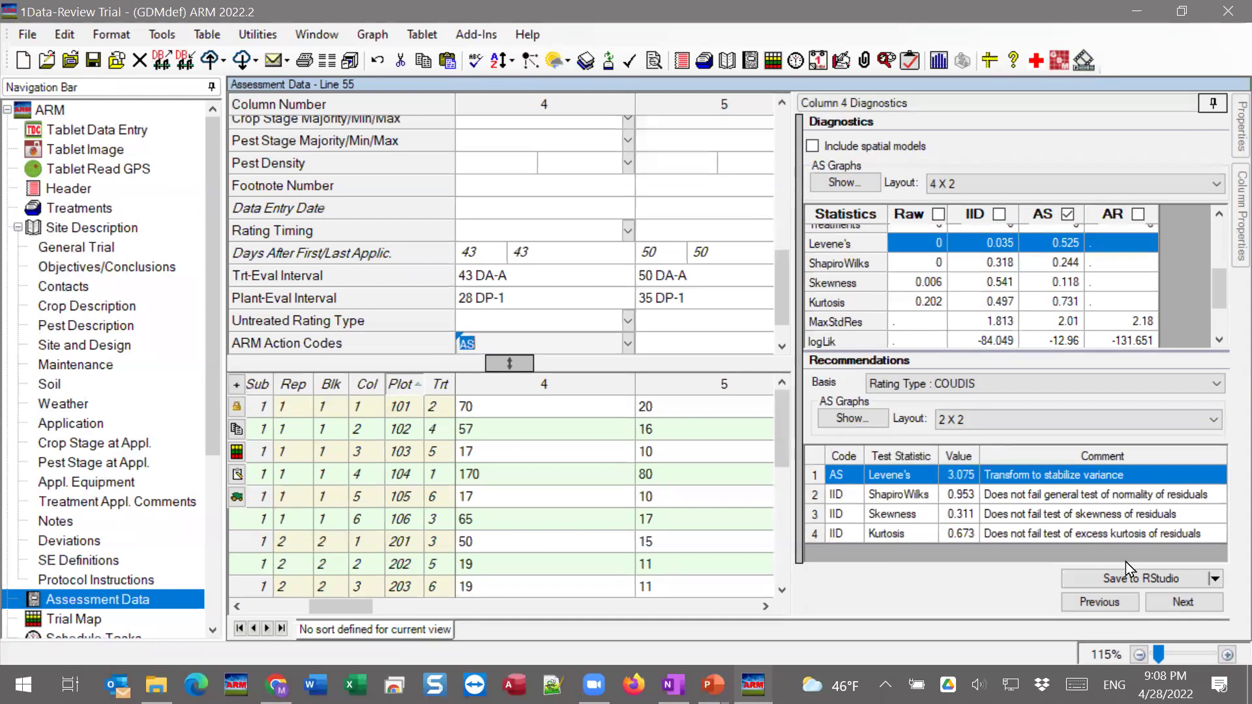
left_click(1183, 601)
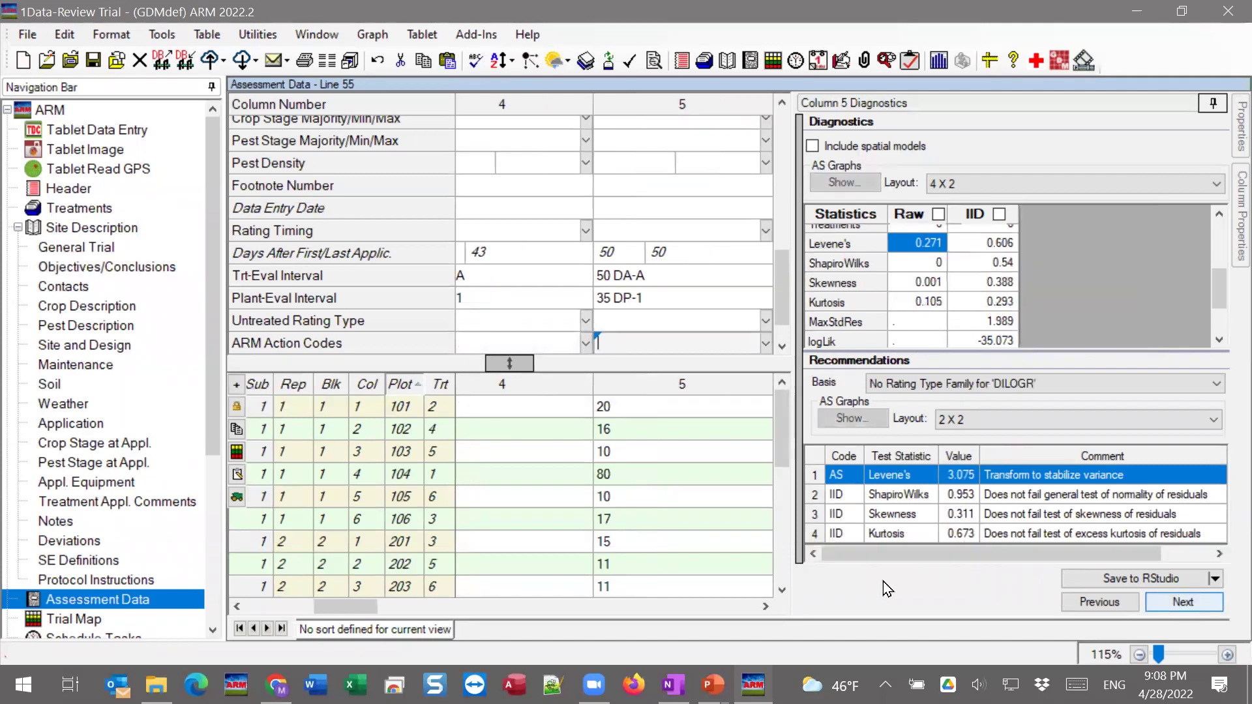
double_click(857, 479)
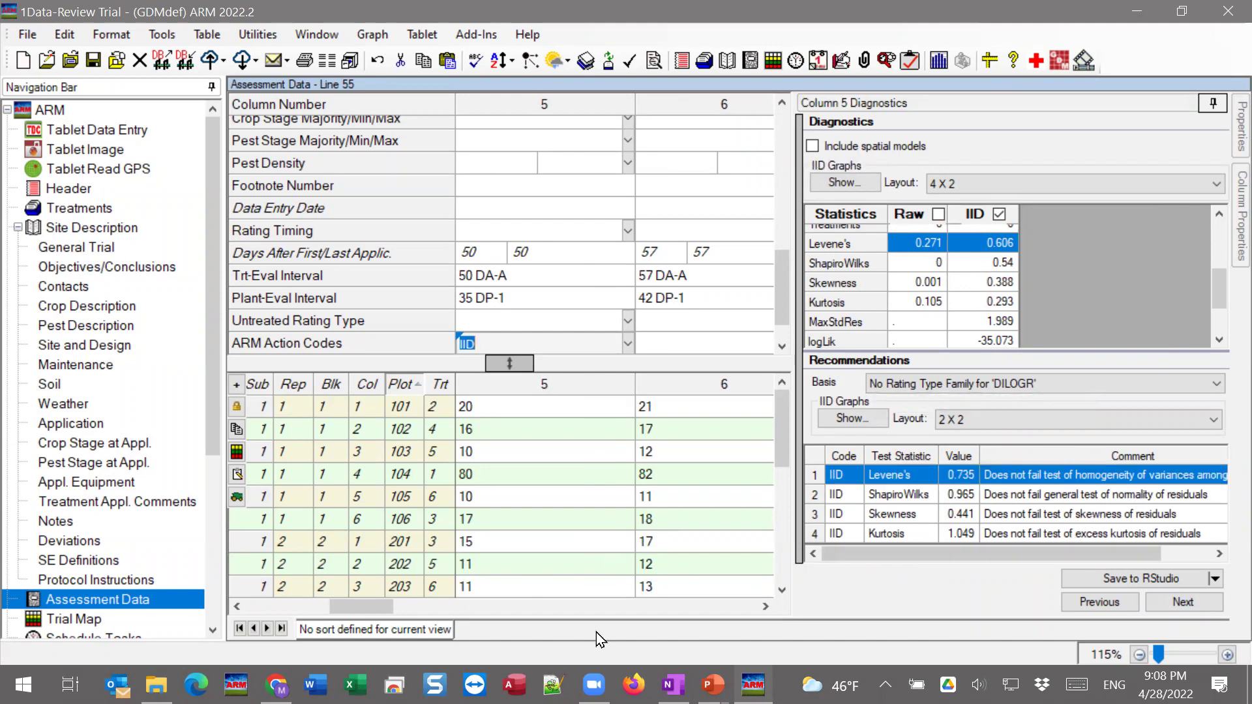
Bring up the diagnostics for column 12 from its ARM Action Codes field
left_click(764, 605)
left_click(764, 605)
left_click(764, 605)
left_click(764, 605)
left_click(764, 605)
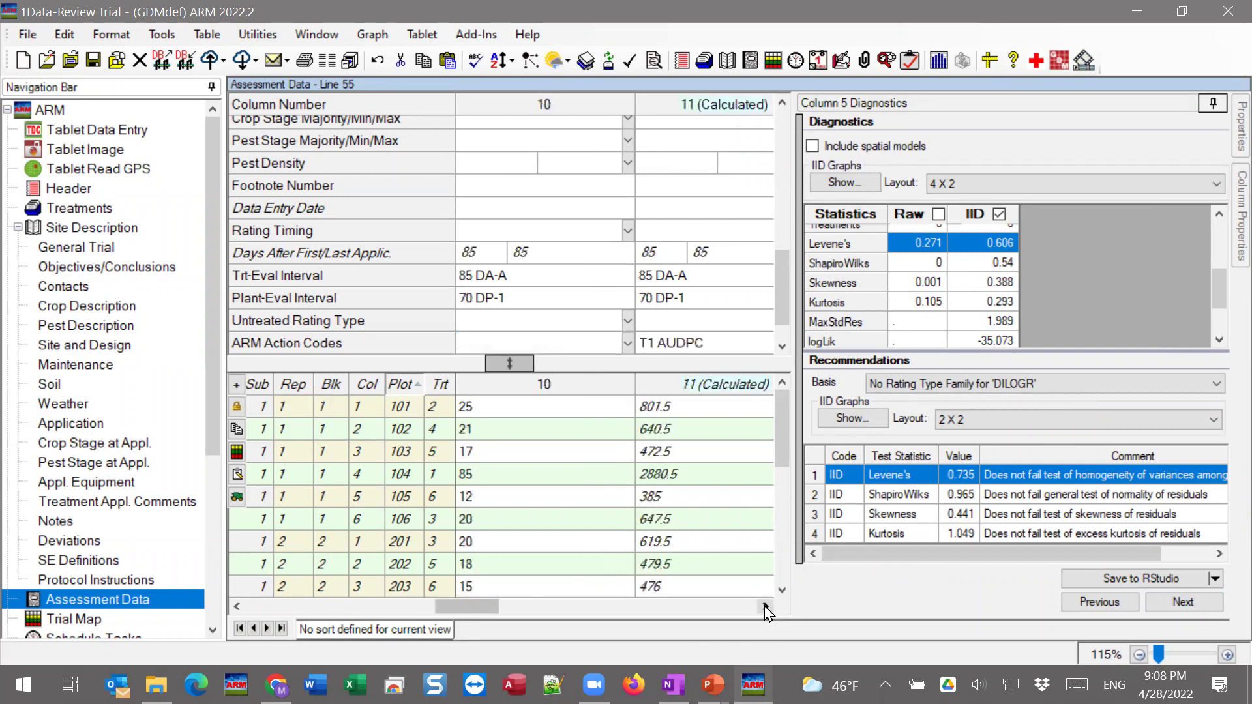
left_click(764, 605)
left_click(728, 345)
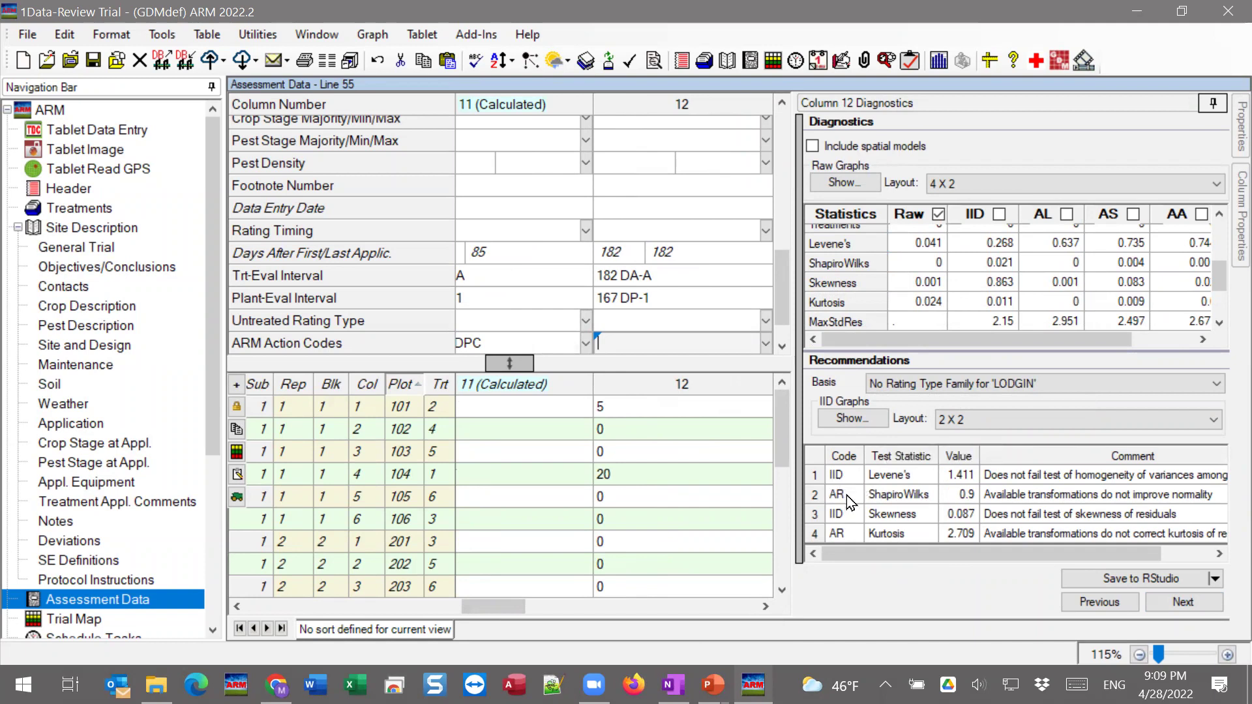
Compare column 12's ShapiroWilks statistics across the transformations and apply the recommended AR action code to the column
left_click(915, 495)
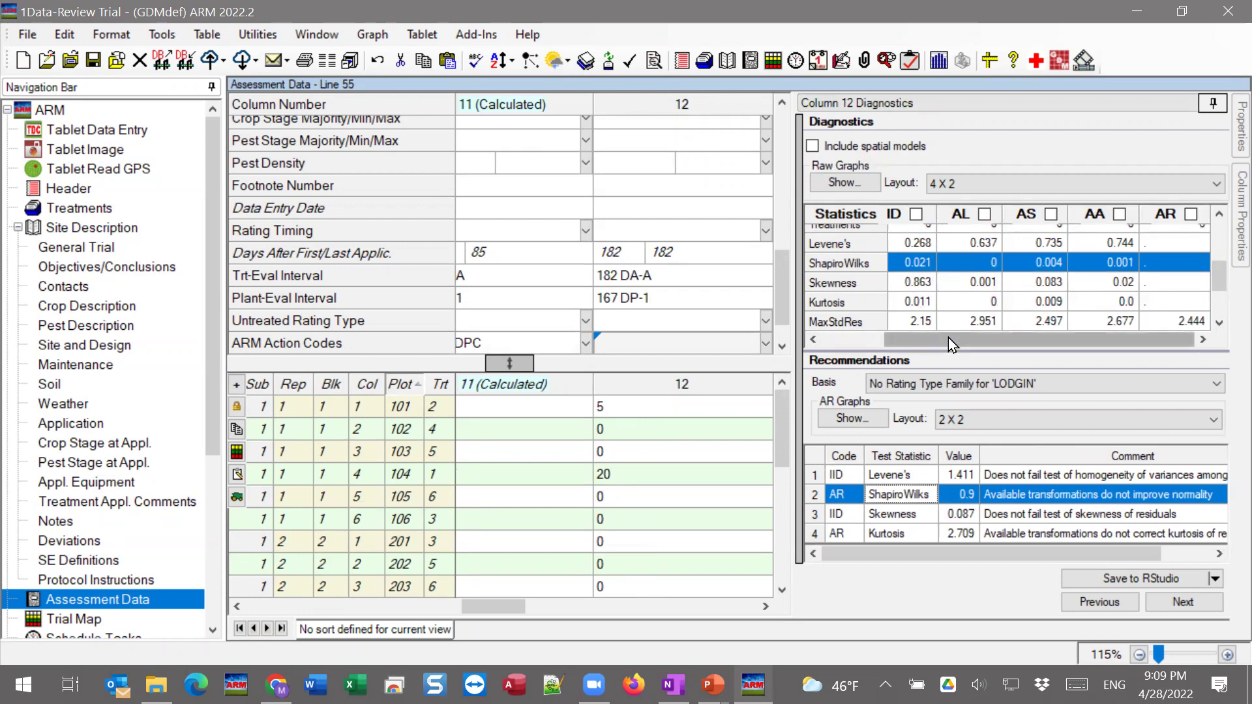
left_click_drag(948, 338, 927, 339)
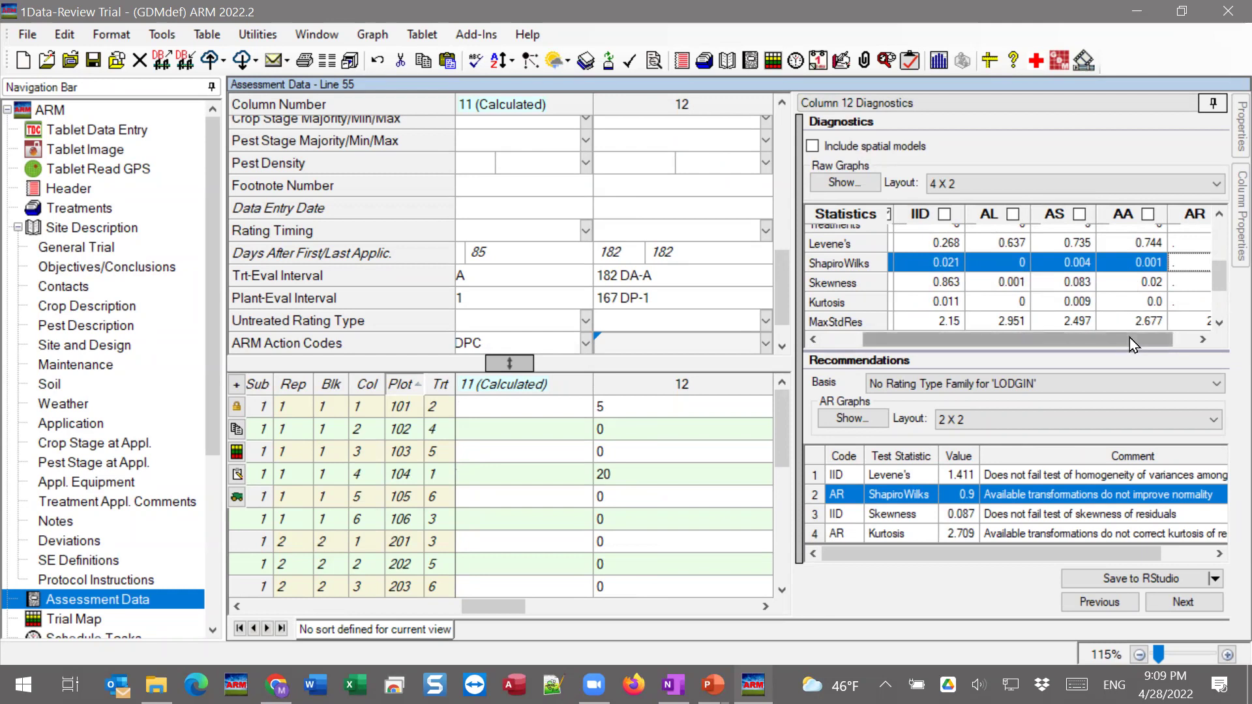
left_click_drag(1129, 338, 1151, 338)
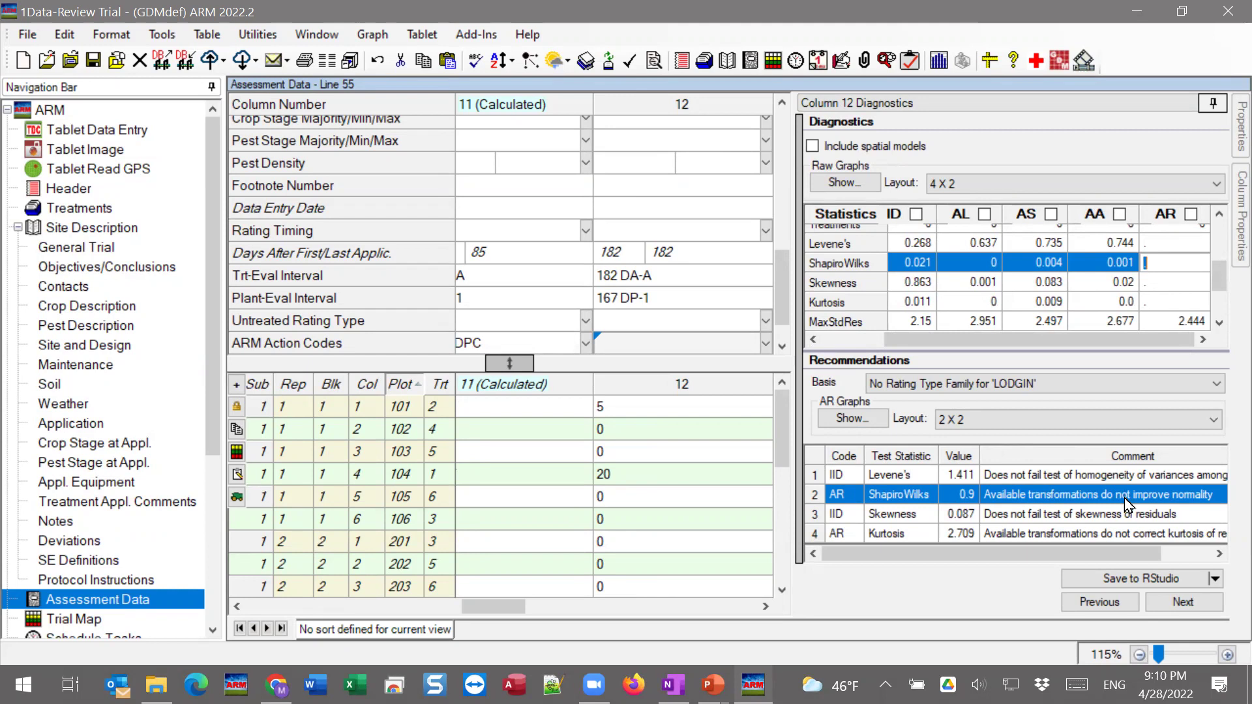
double_click(848, 495)
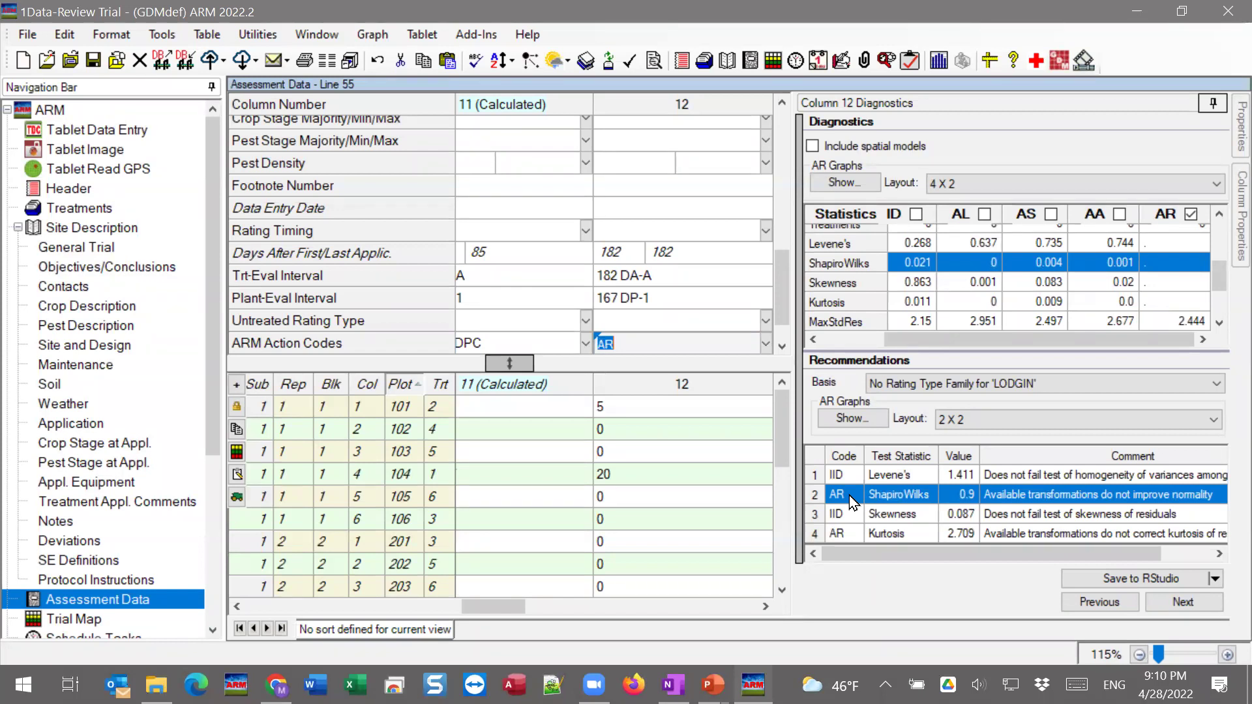
Examine column 12's plot values, rating type and unit, and check the available Basis options for its recommendations
left_click(665, 469)
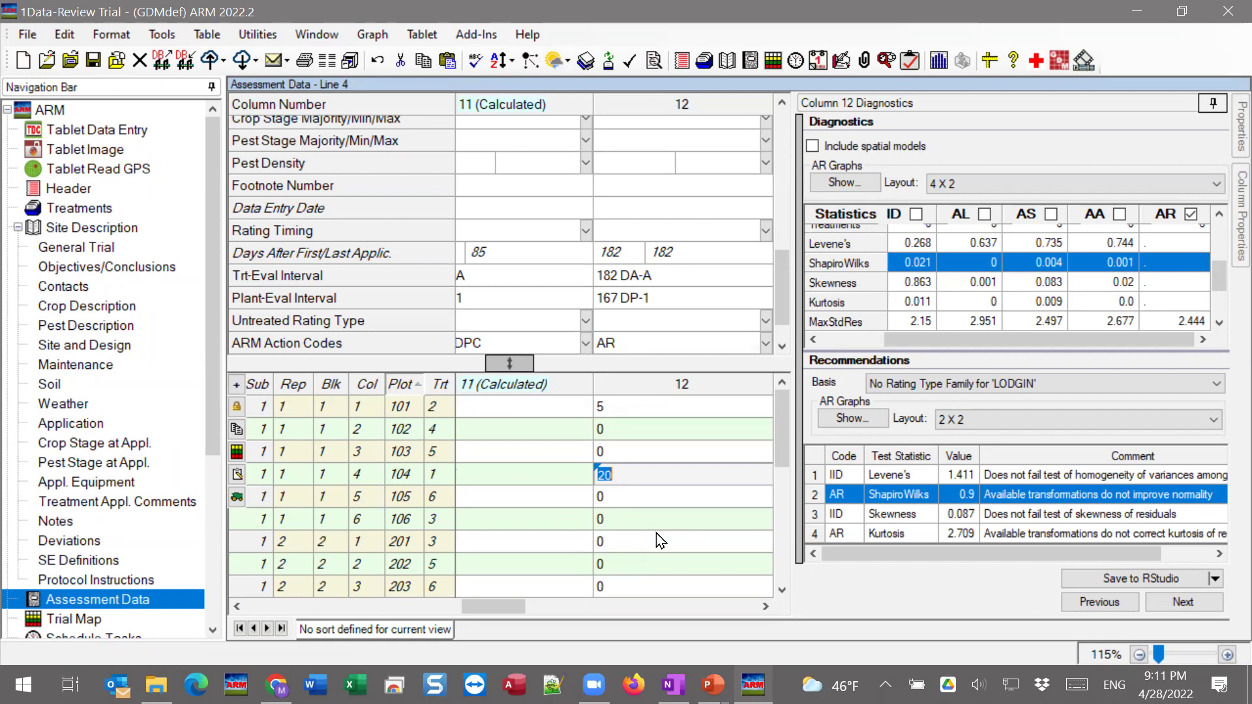
left_click_drag(779, 283, 784, 205)
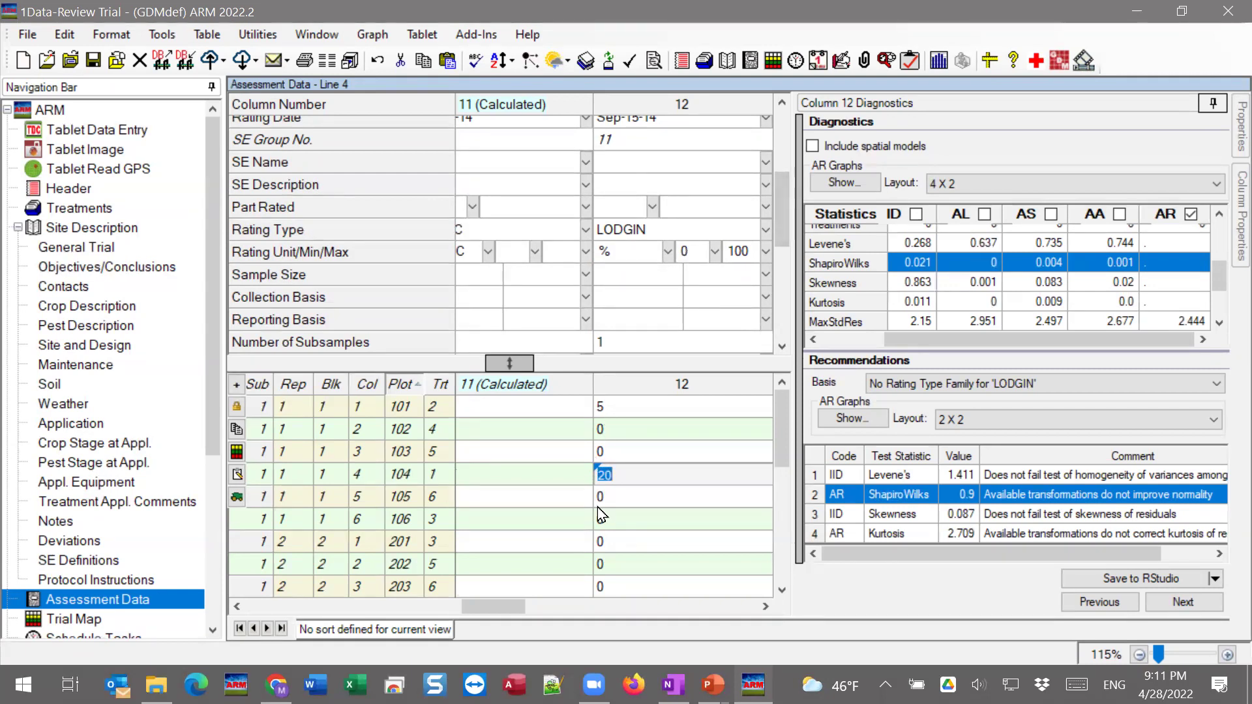
left_click_drag(788, 432, 724, 522)
left_click(678, 539)
key("Down")
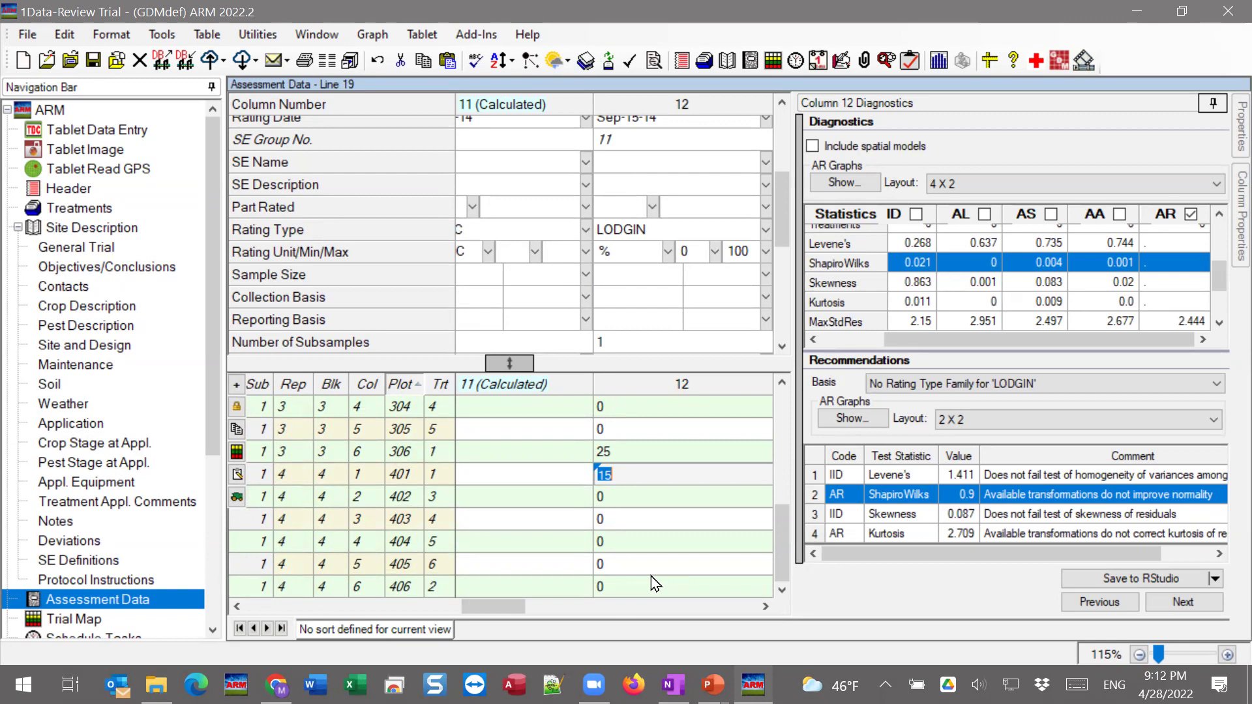
left_click(963, 386)
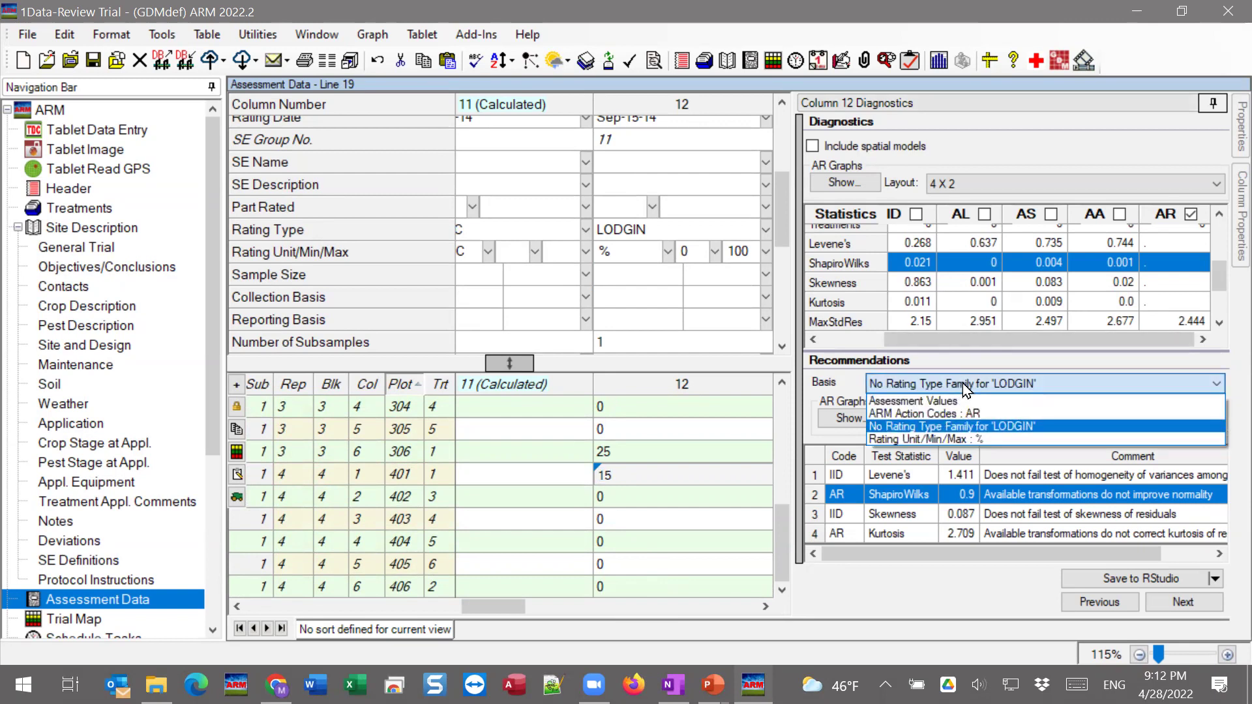
left_click(983, 388)
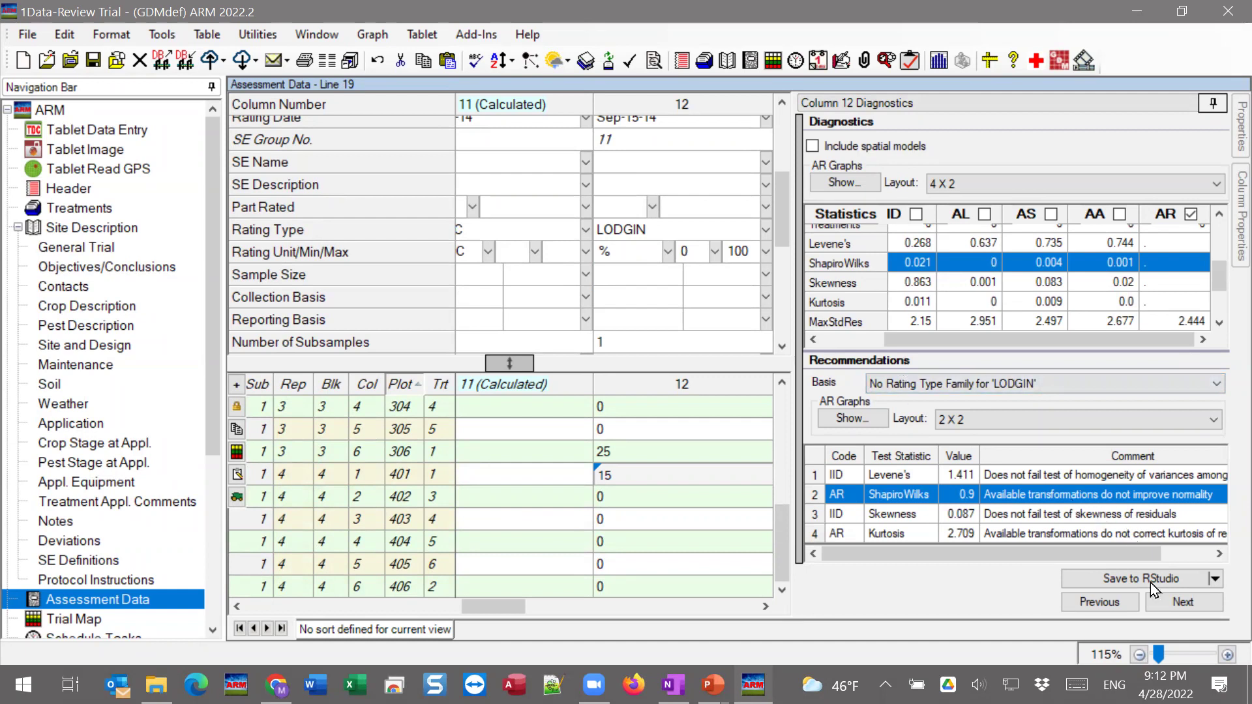
Advance to column 13 and review its diagnostics and recommendations with spatial models temporarily included, then excluded again
left_click(1189, 601)
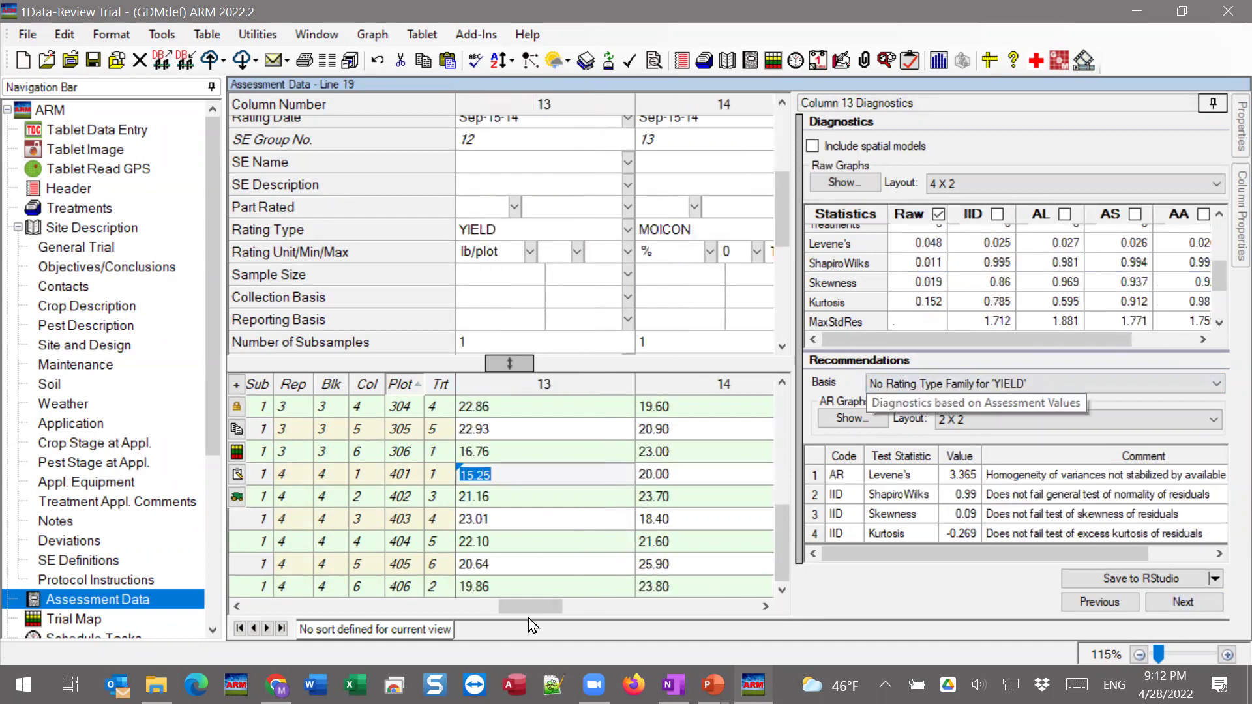
left_click_drag(950, 342, 900, 342)
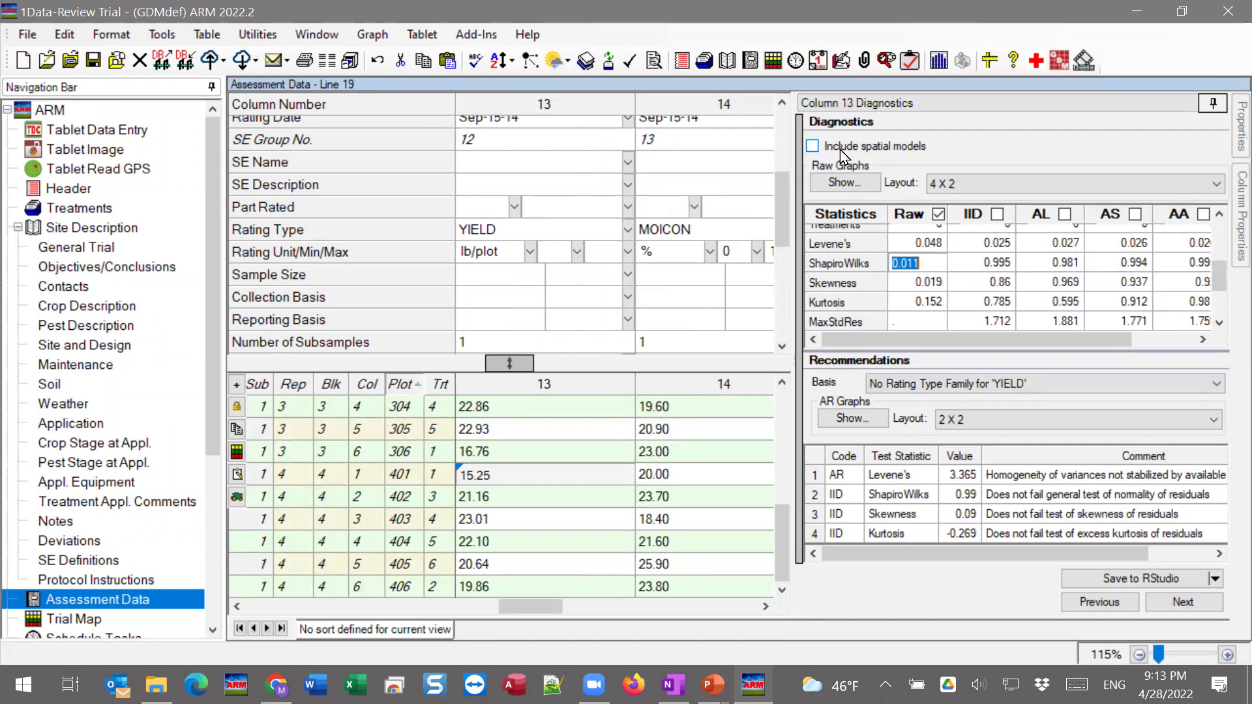
left_click(860, 146)
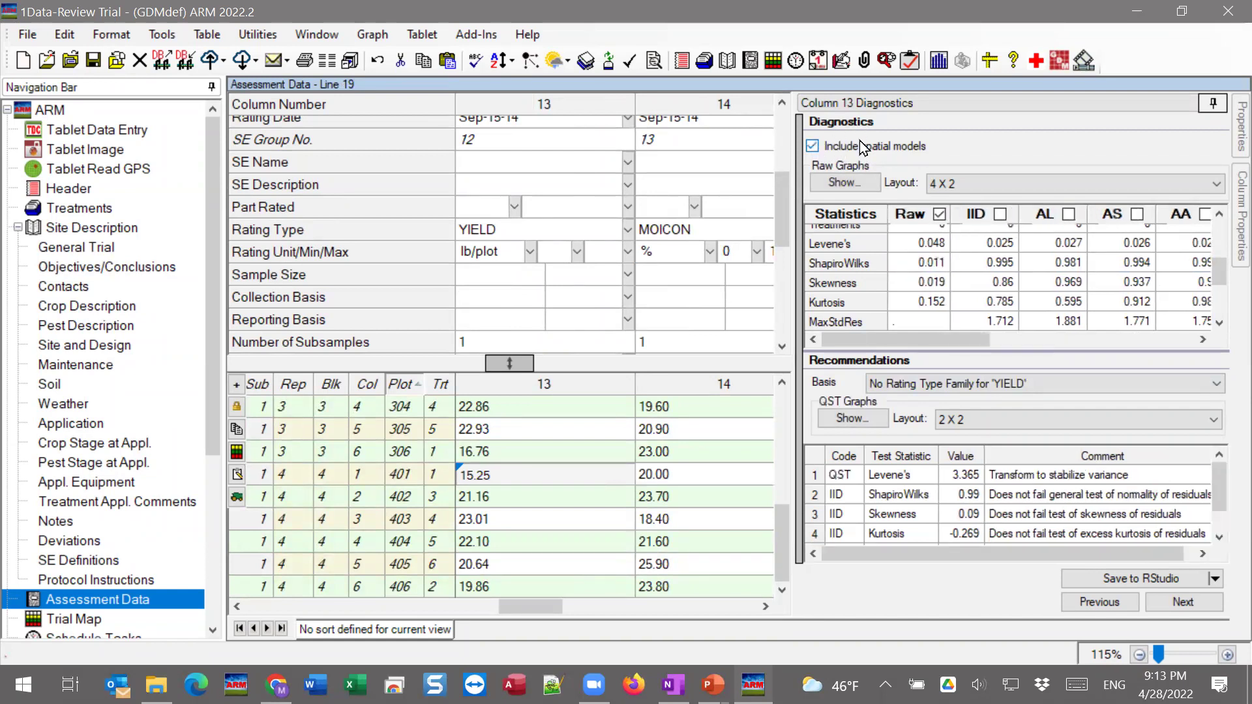
left_click_drag(932, 339, 1055, 339)
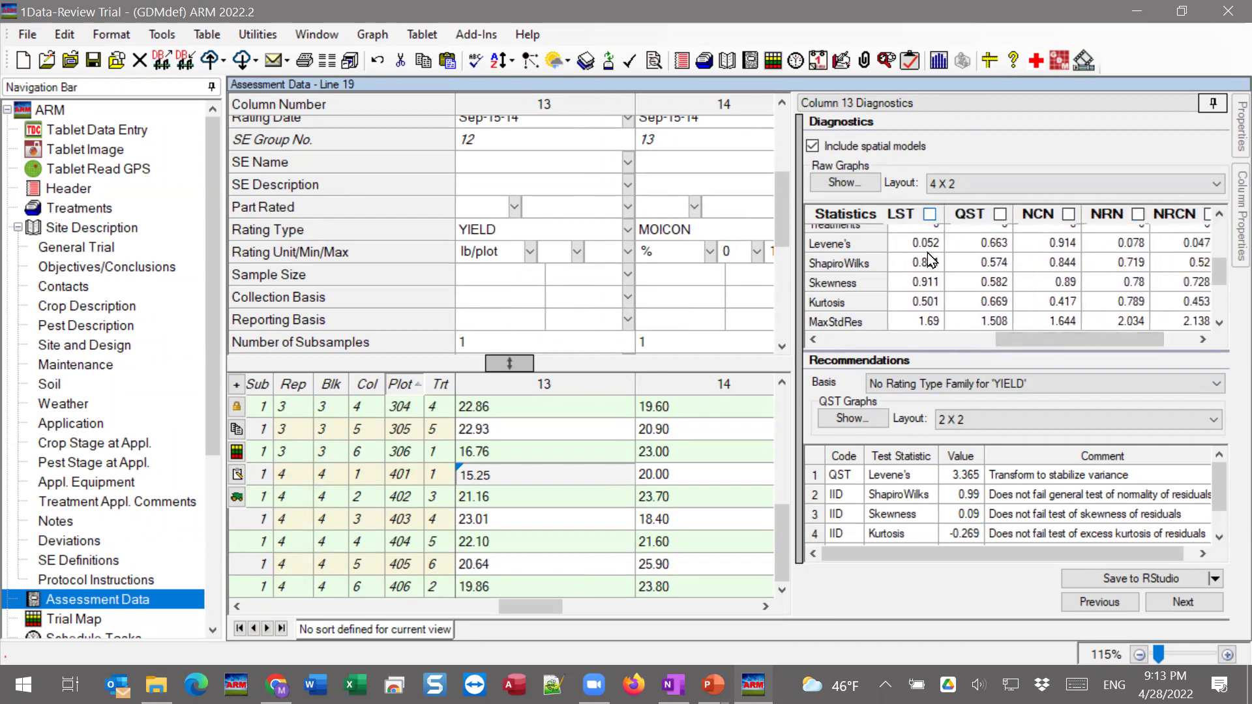
left_click_drag(1223, 277, 1225, 302)
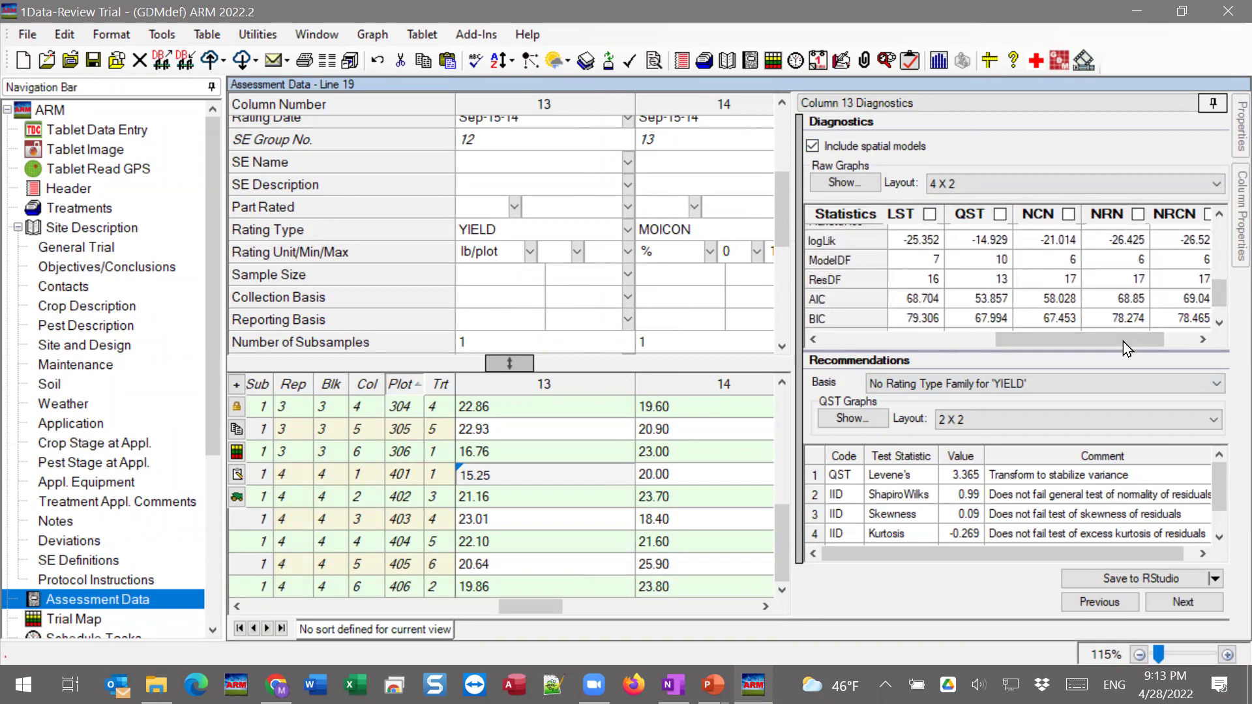
scroll(1122, 339, "down", 1)
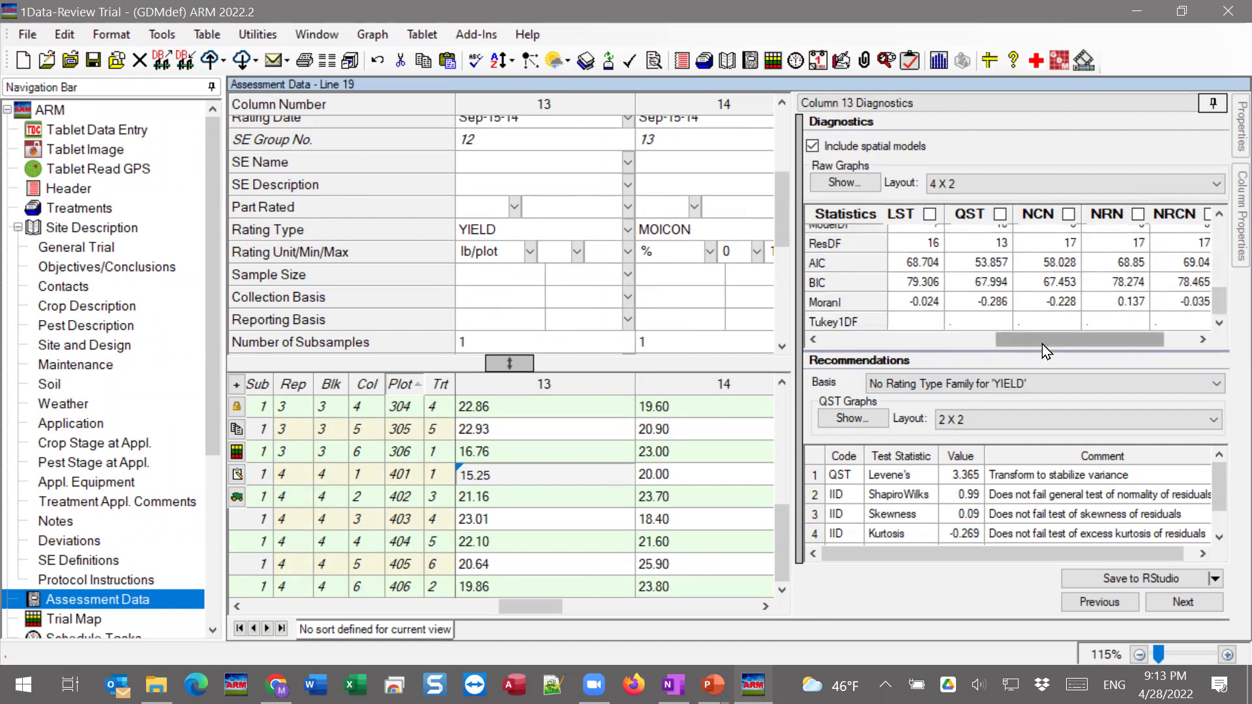
scroll(998, 525, "down", 1)
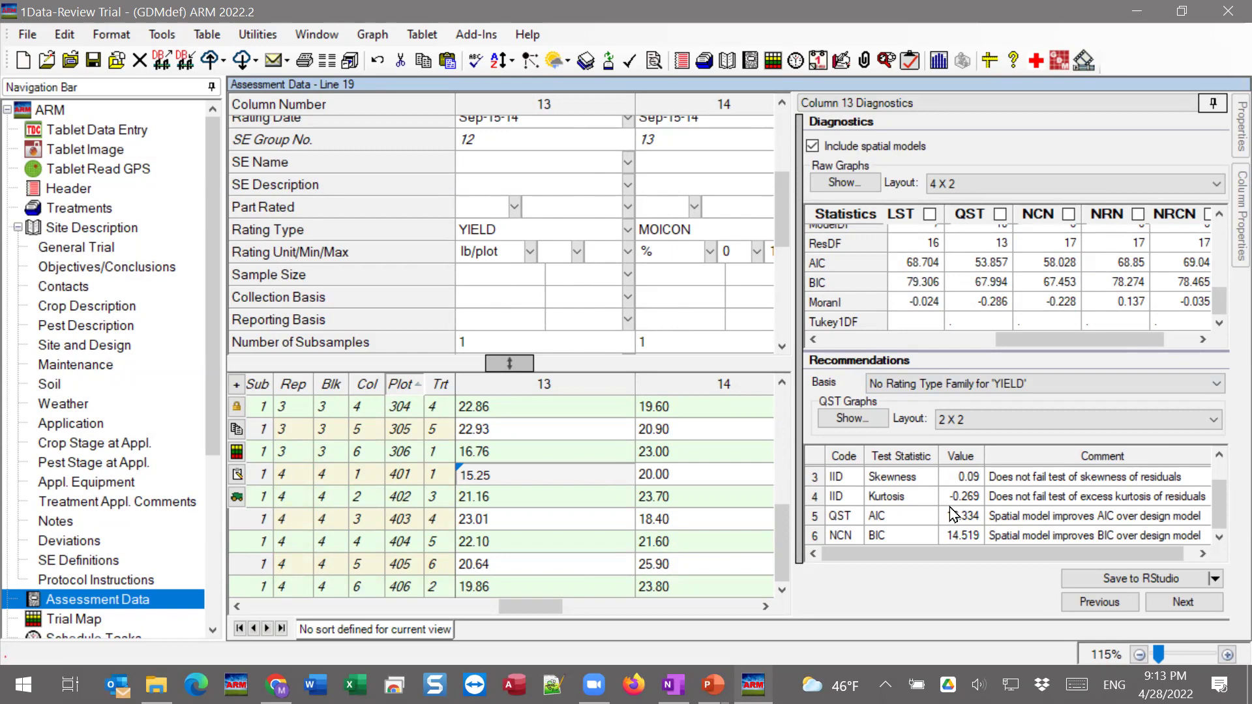
left_click(812, 147)
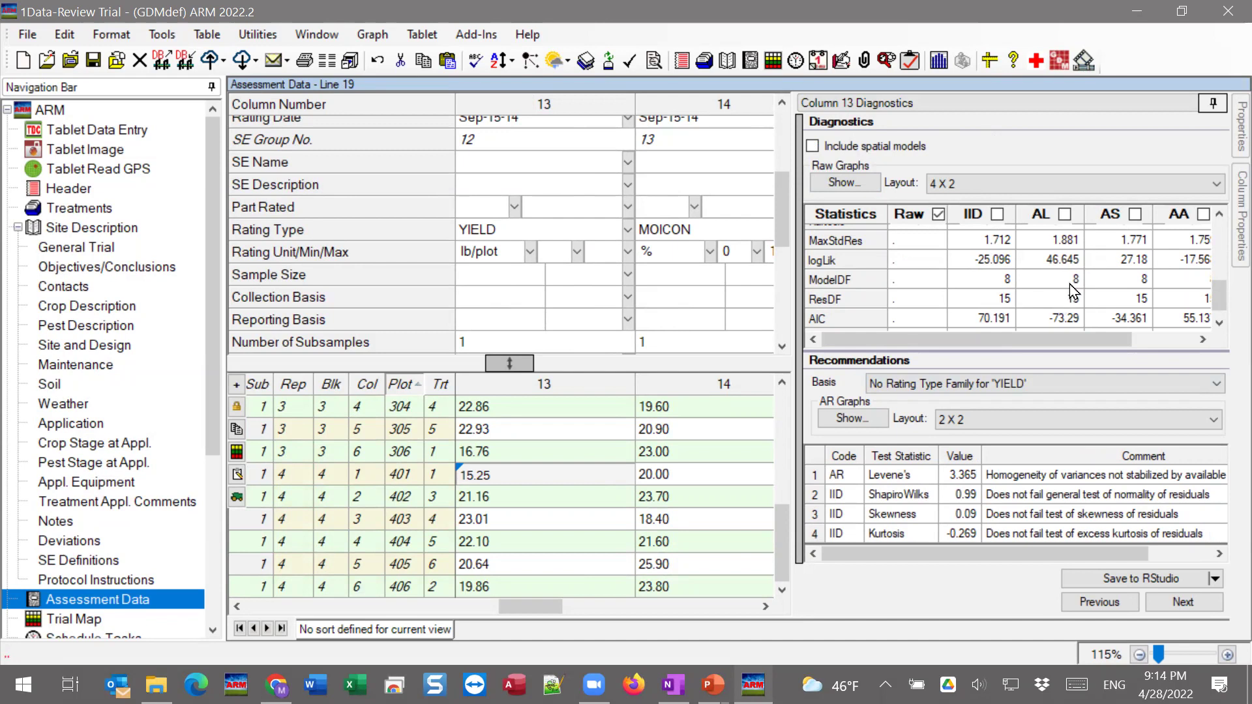
Return to the start of column 13's statistics and show its Column Properties alongside the diagnostics
scroll(1072, 274, "up", 5)
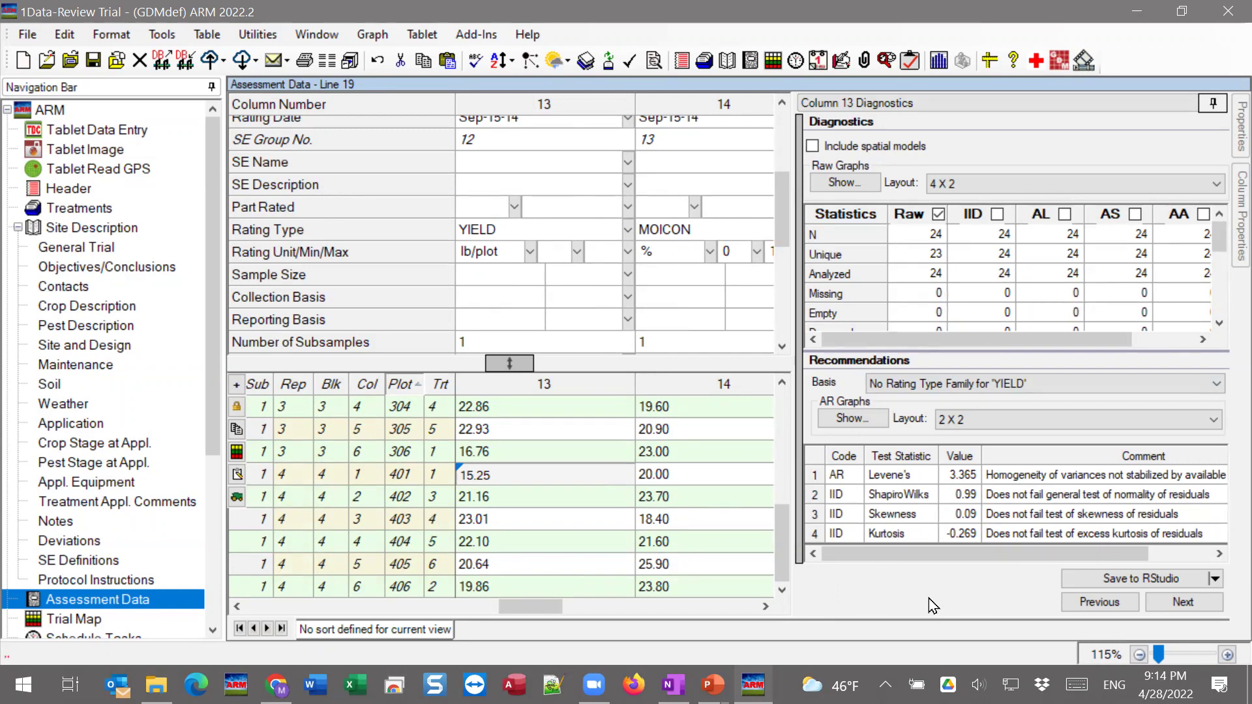
left_click(1241, 215)
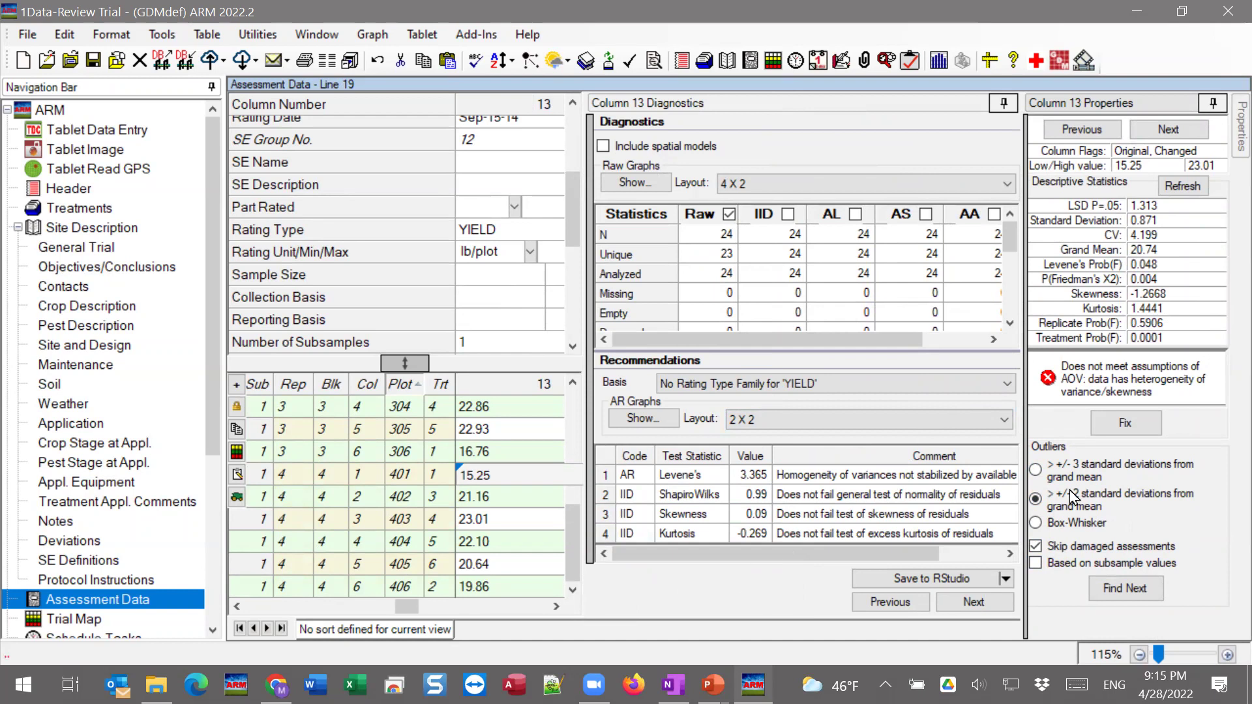
Hide Column Properties and compare column 13's Levene's, ShapiroWilks, Skewness and Kurtosis statistics across the raw data and transformations
left_click(1212, 105)
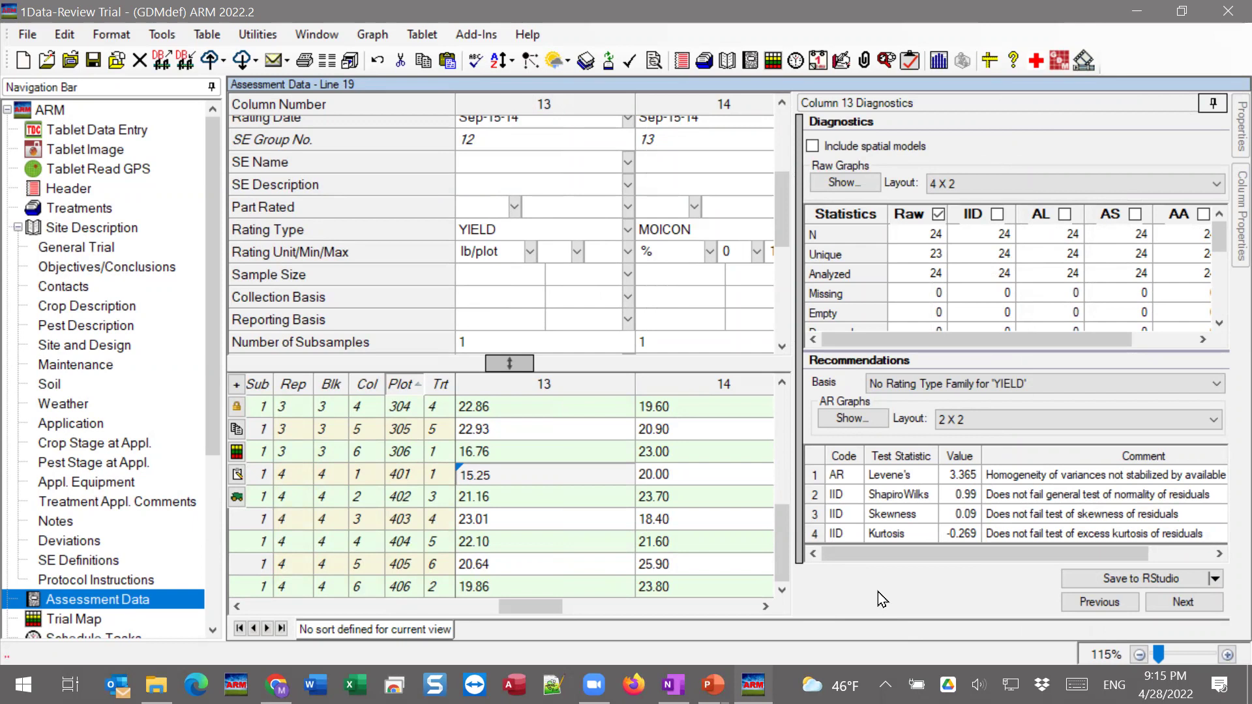
left_click_drag(1221, 244, 1221, 274)
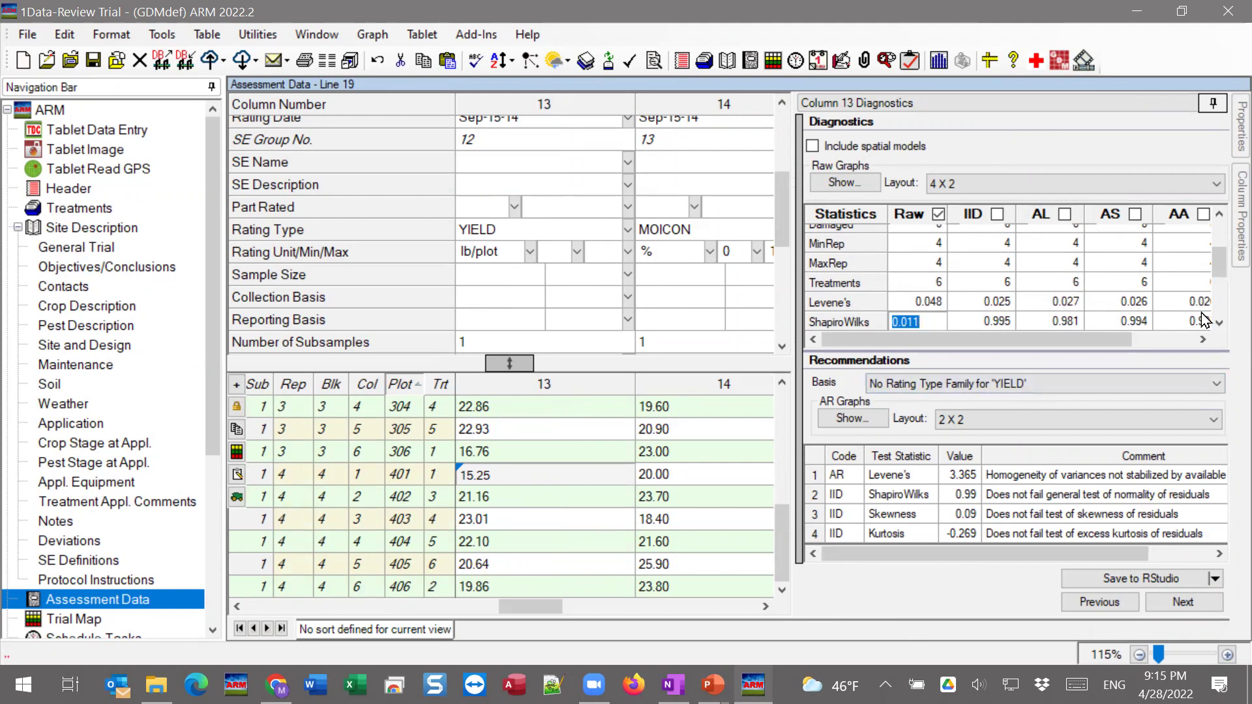
left_click(1219, 323)
left_click(1219, 322)
left_click(1220, 322)
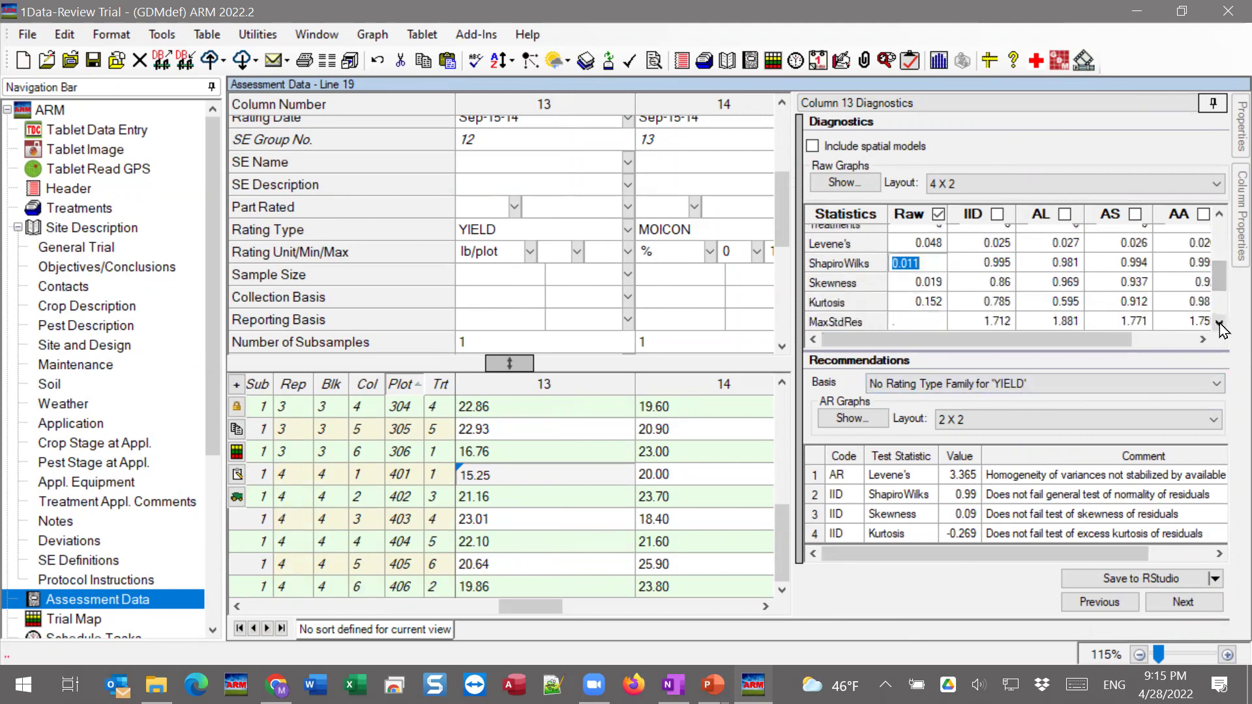
left_click(1219, 322)
left_click(1219, 322)
Check column 13's MaxStdRes values for Raw and IID and switch the diagnostics export option to Save to R
left_click(854, 288)
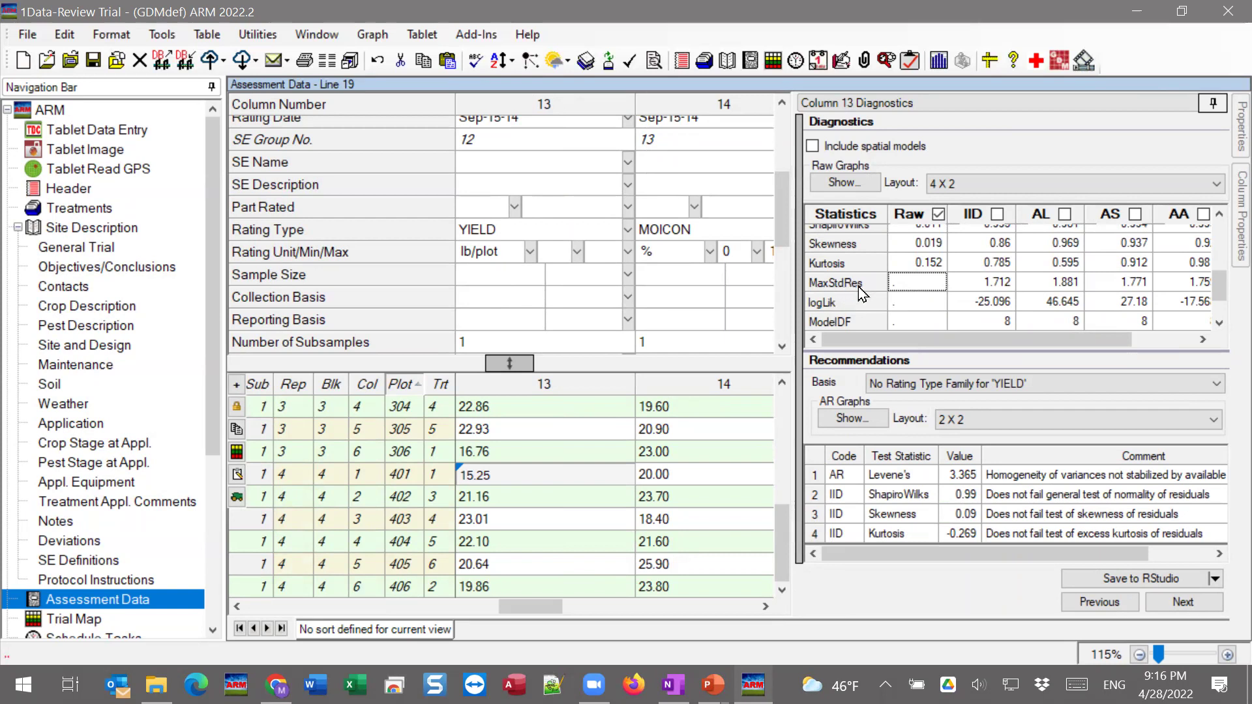
left_click(985, 285)
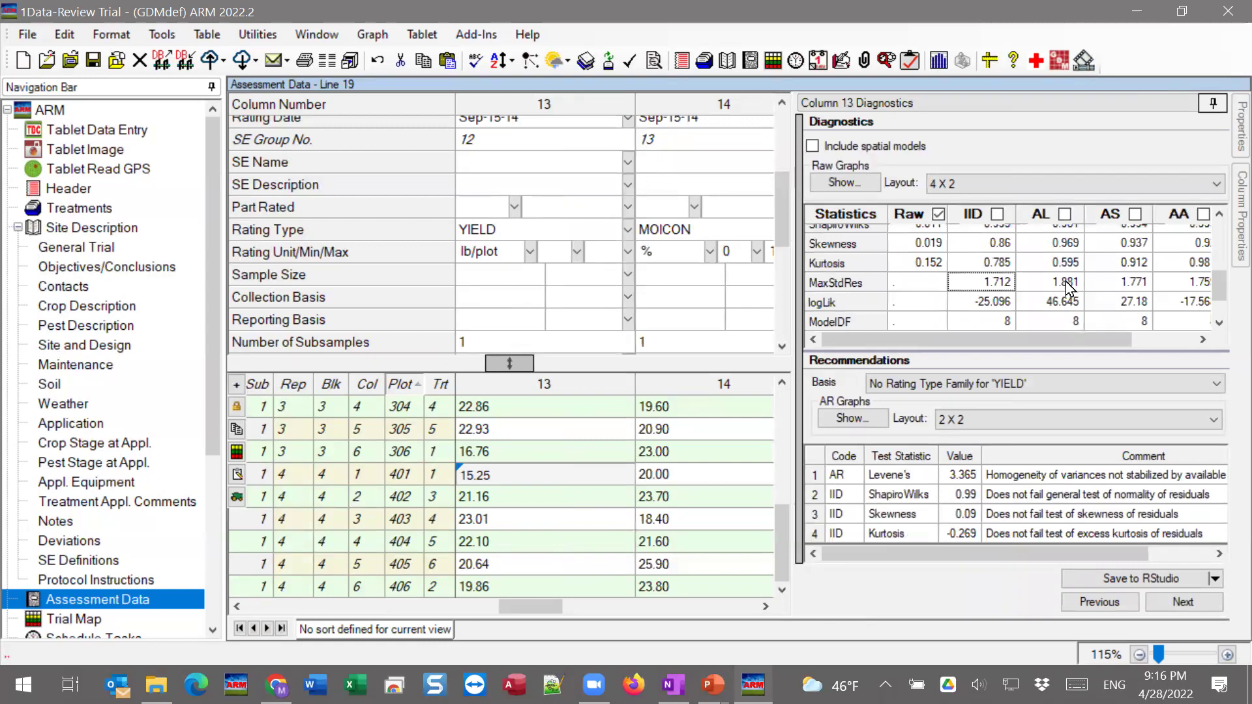
left_click(981, 283)
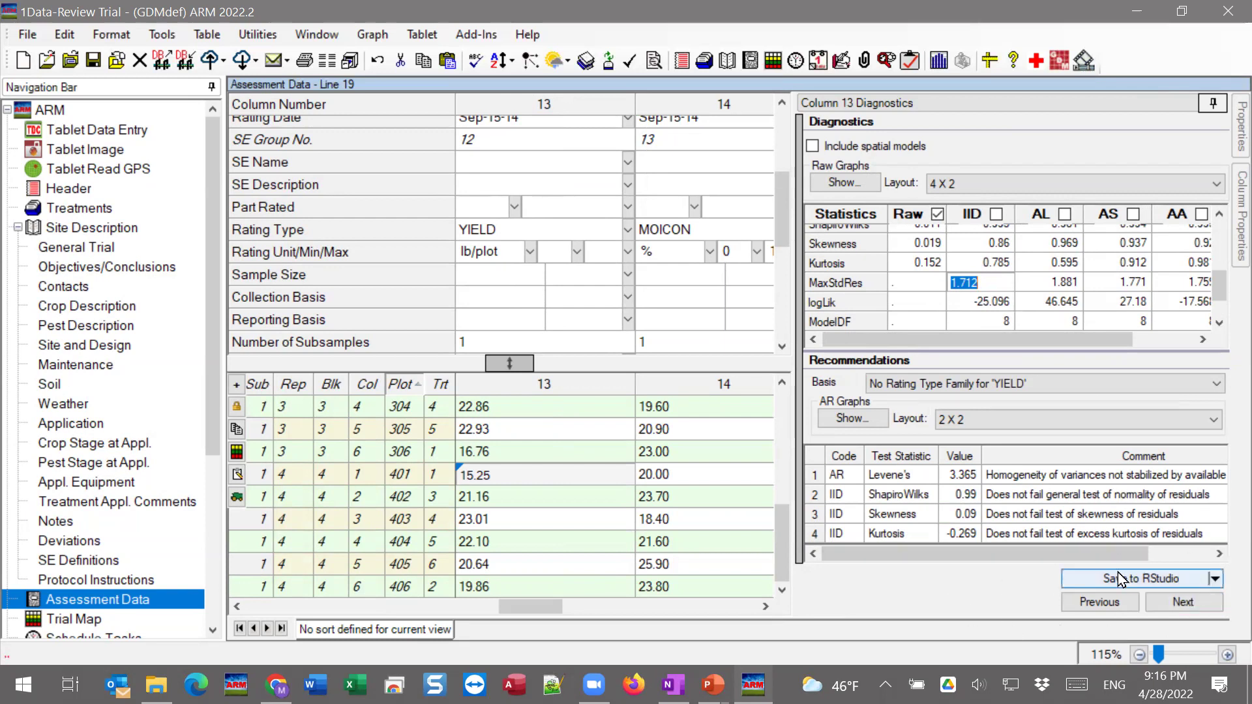
left_click(1214, 578)
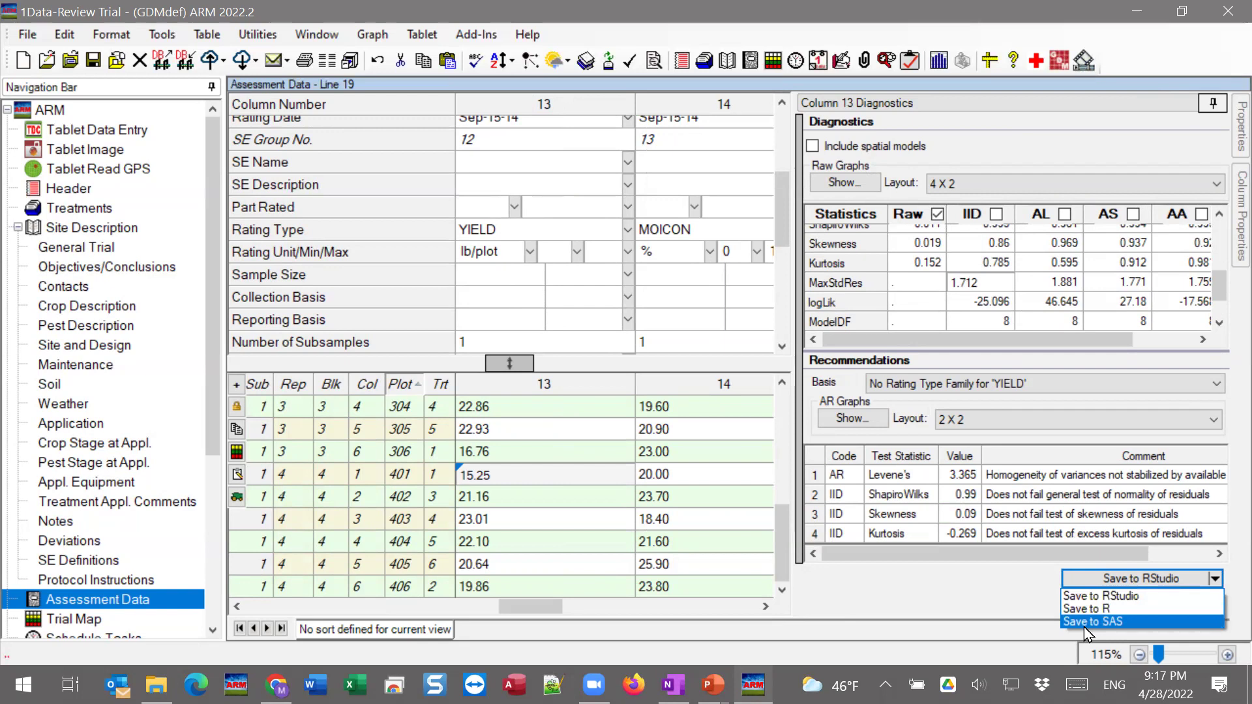
left_click(1143, 607)
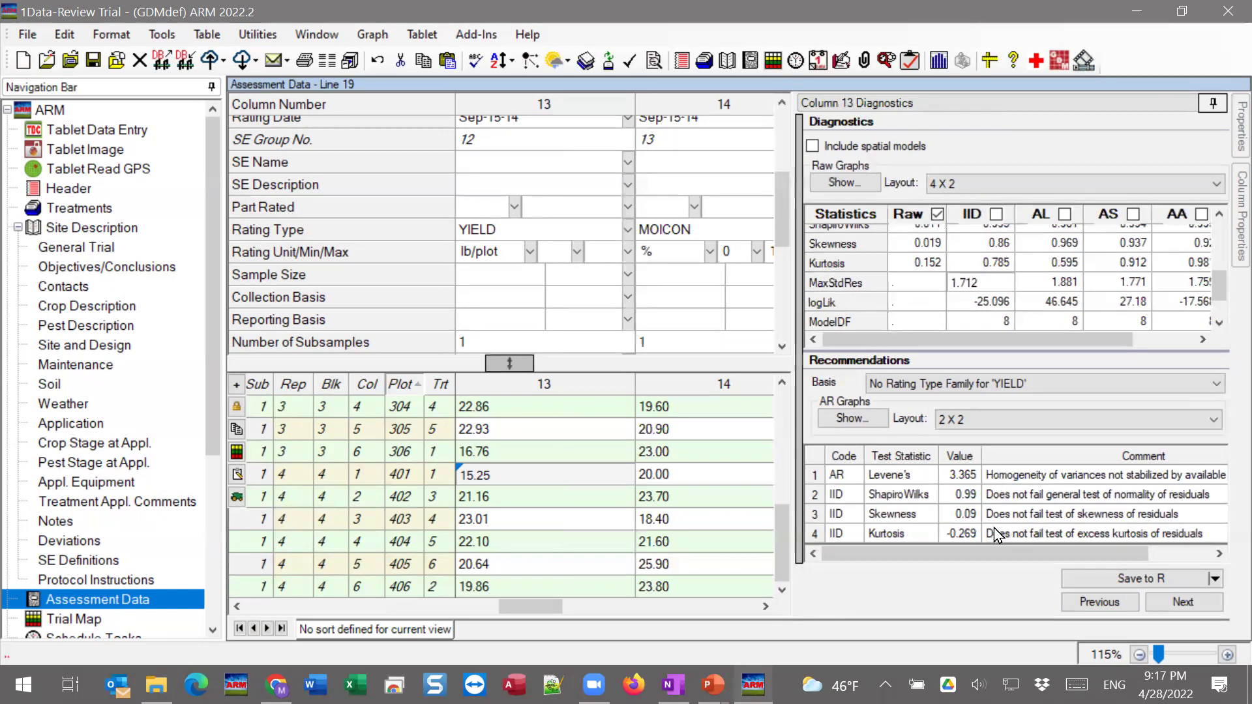
Open Print Reports, clear the existing report set and show the AOV Means Table's report options
left_click(26, 36)
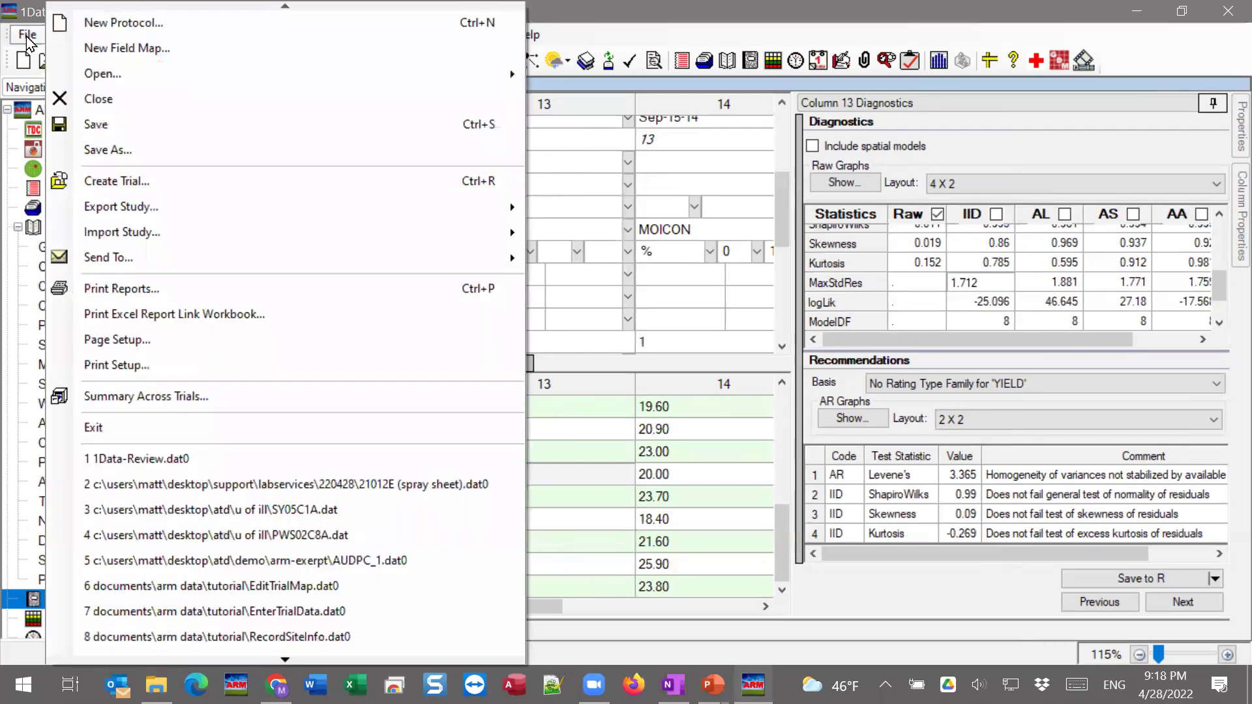
left_click(115, 288)
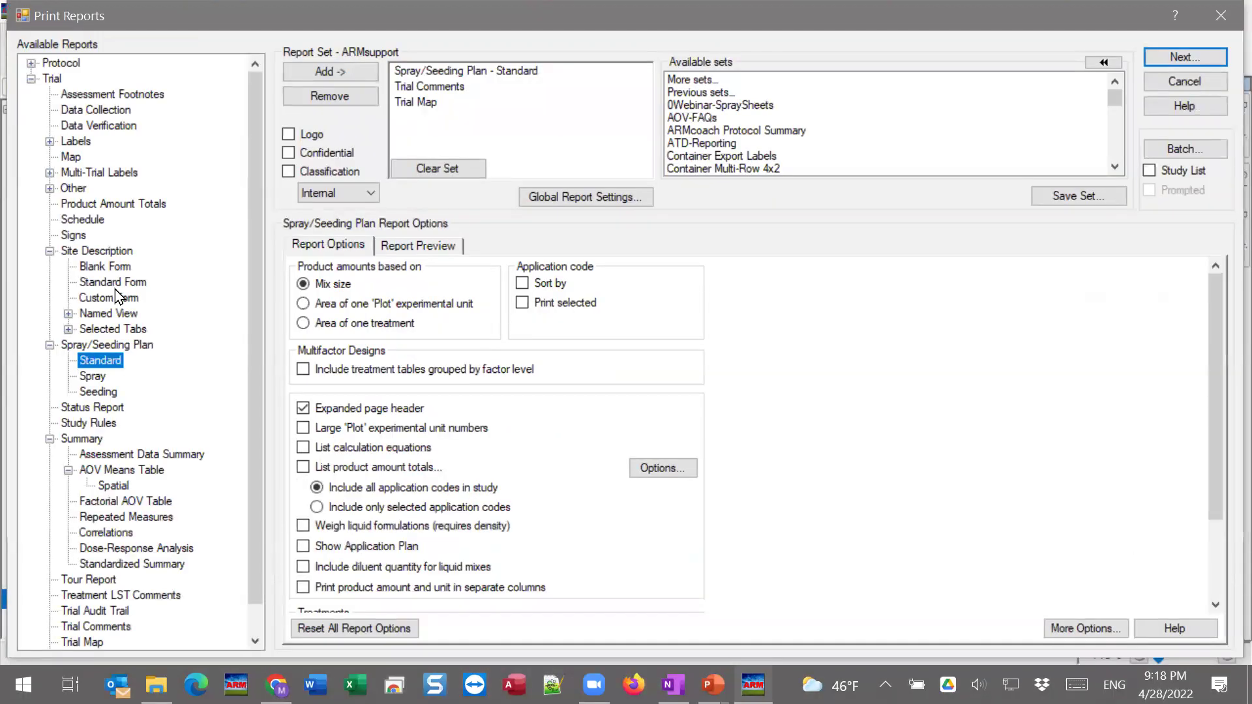
left_click(440, 170)
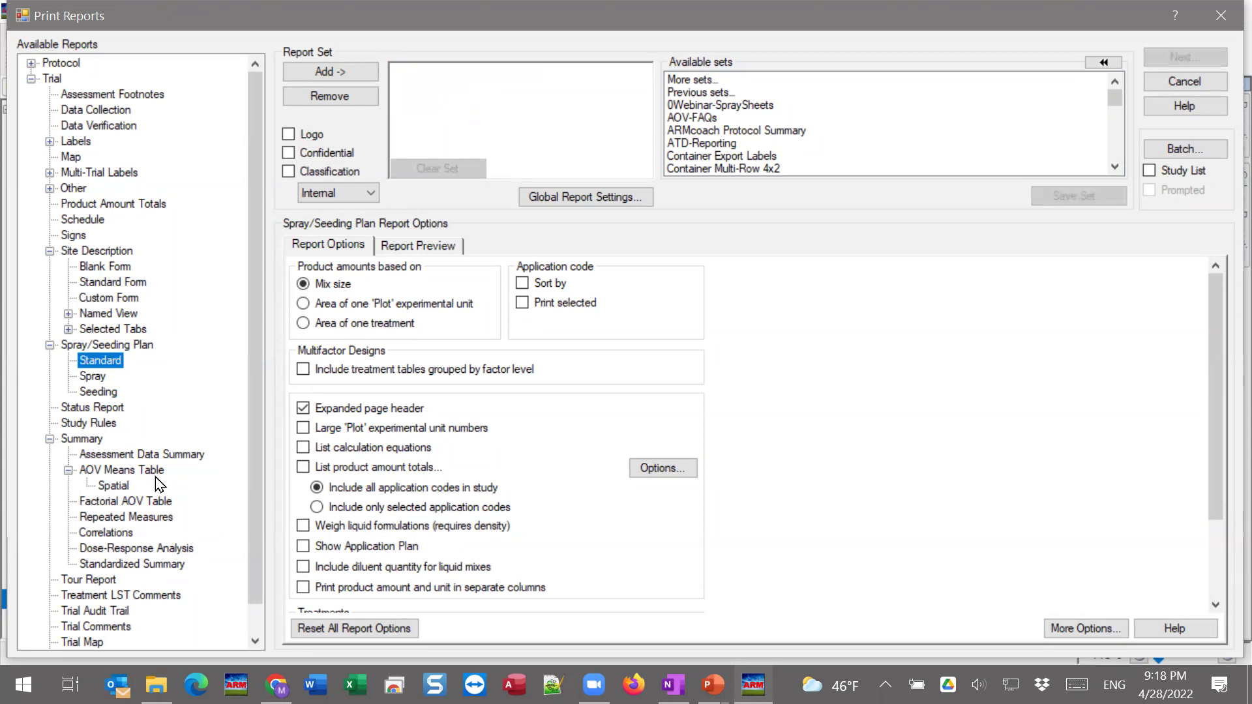
left_click(121, 470)
left_click(69, 471)
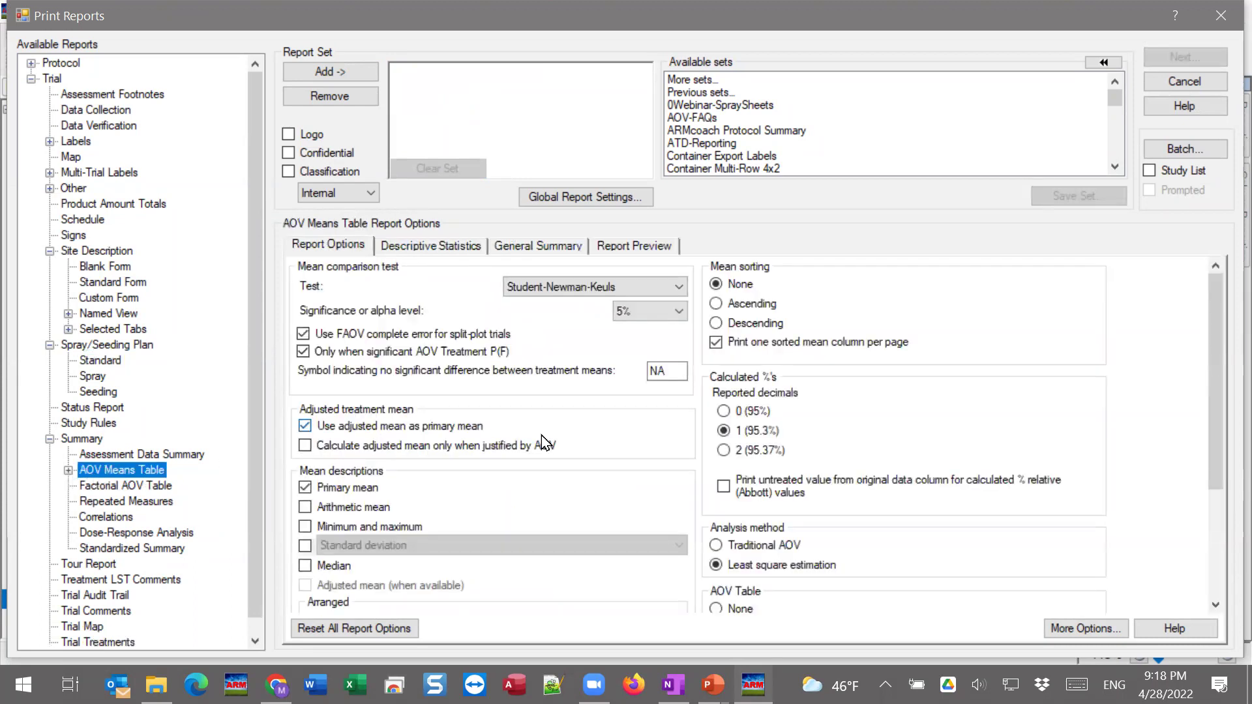
left_click(724, 429)
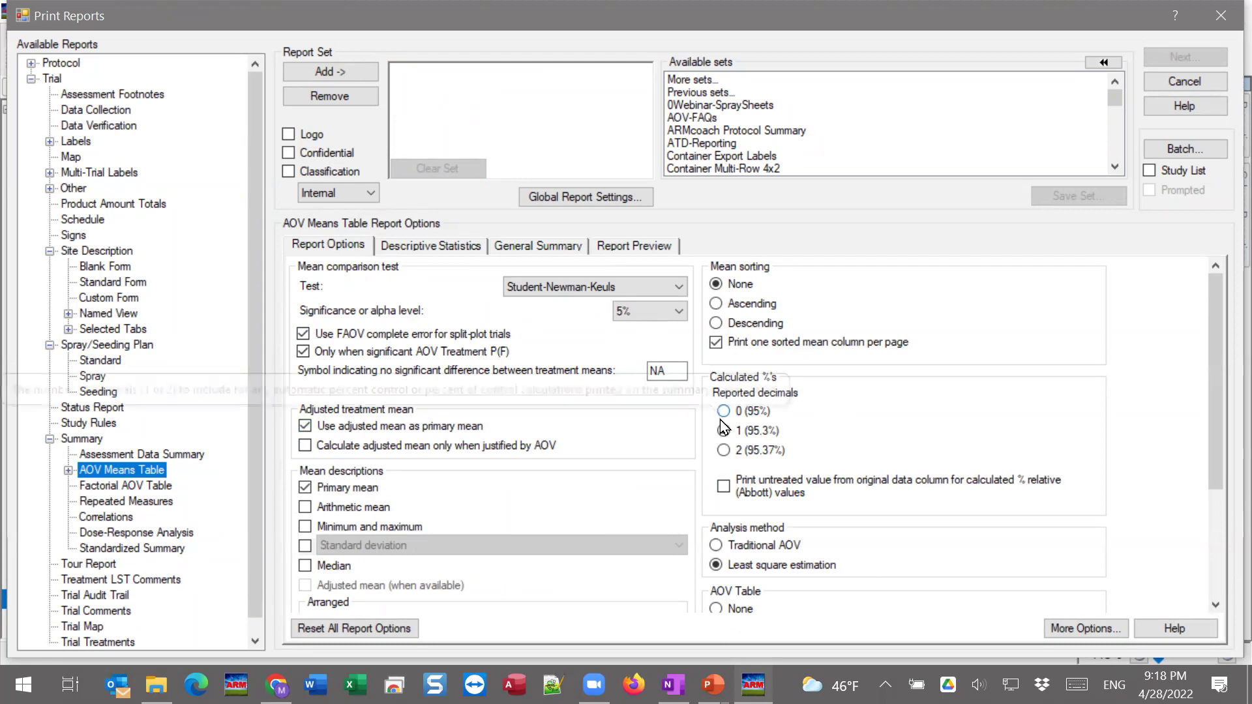
In the General Summary options, try Prompt for applying automatic transformations or treatment exclusions and return the setting to No
left_click(522, 252)
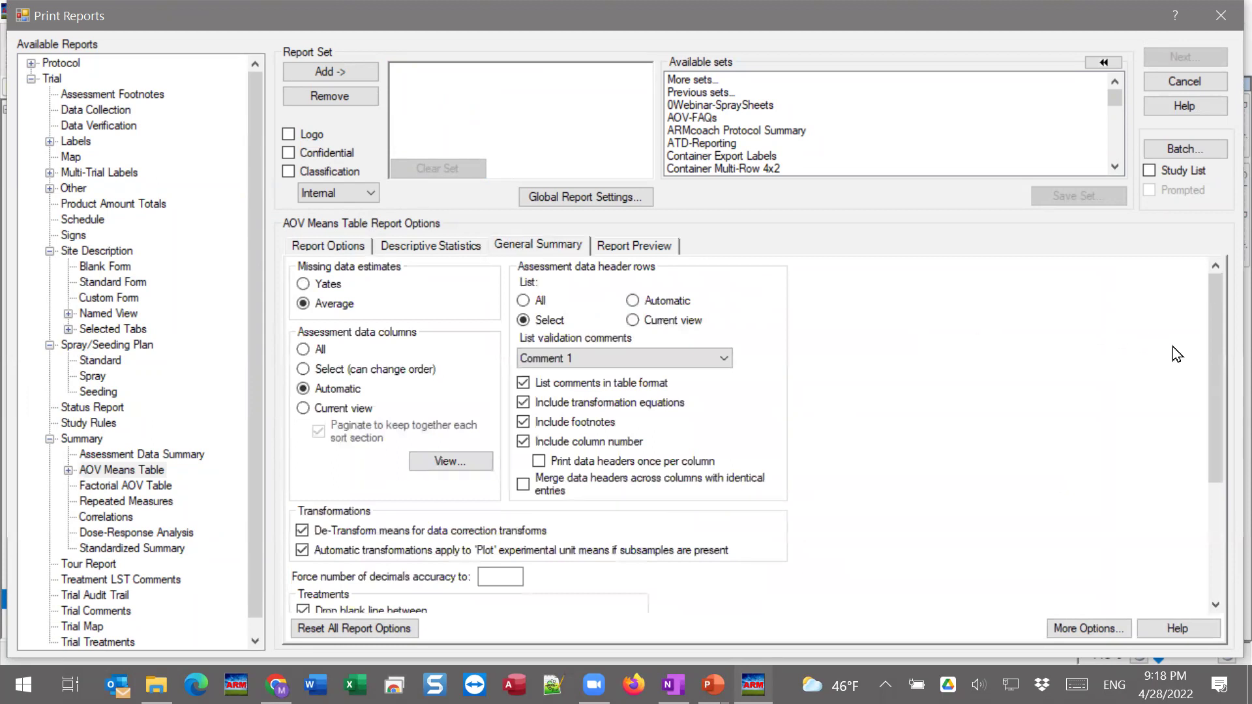
left_click_drag(1215, 341, 1206, 468)
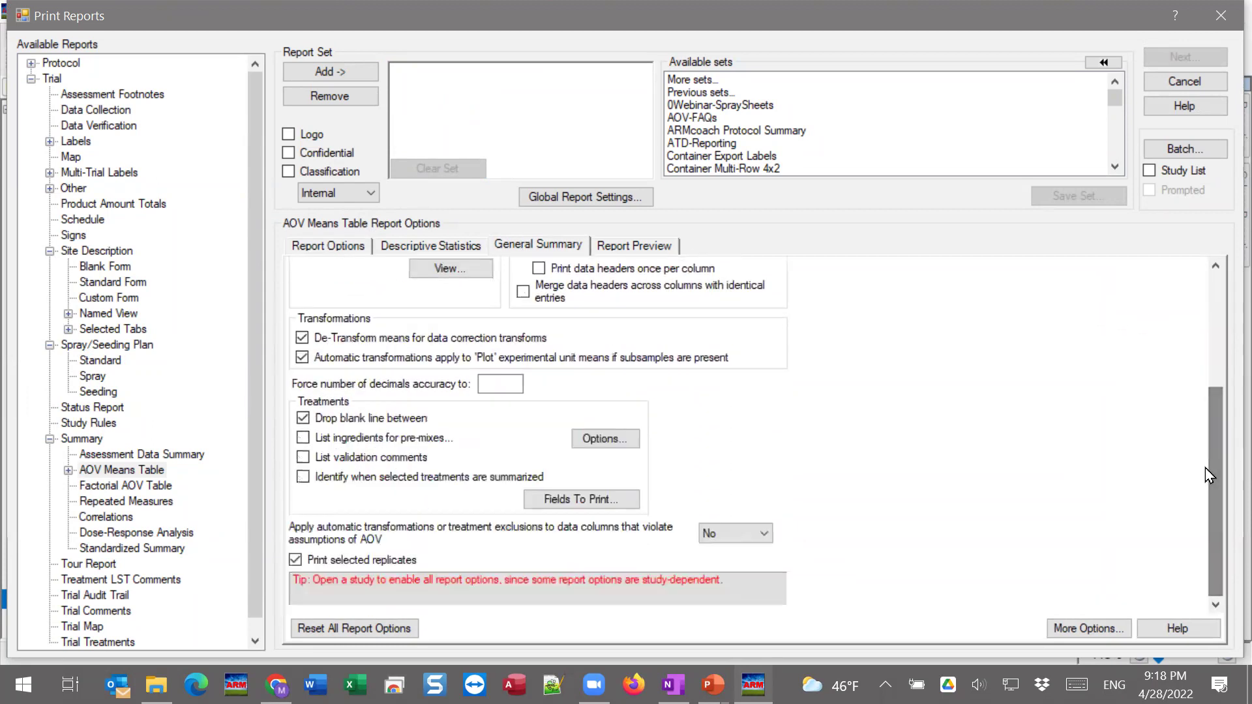
left_click(764, 533)
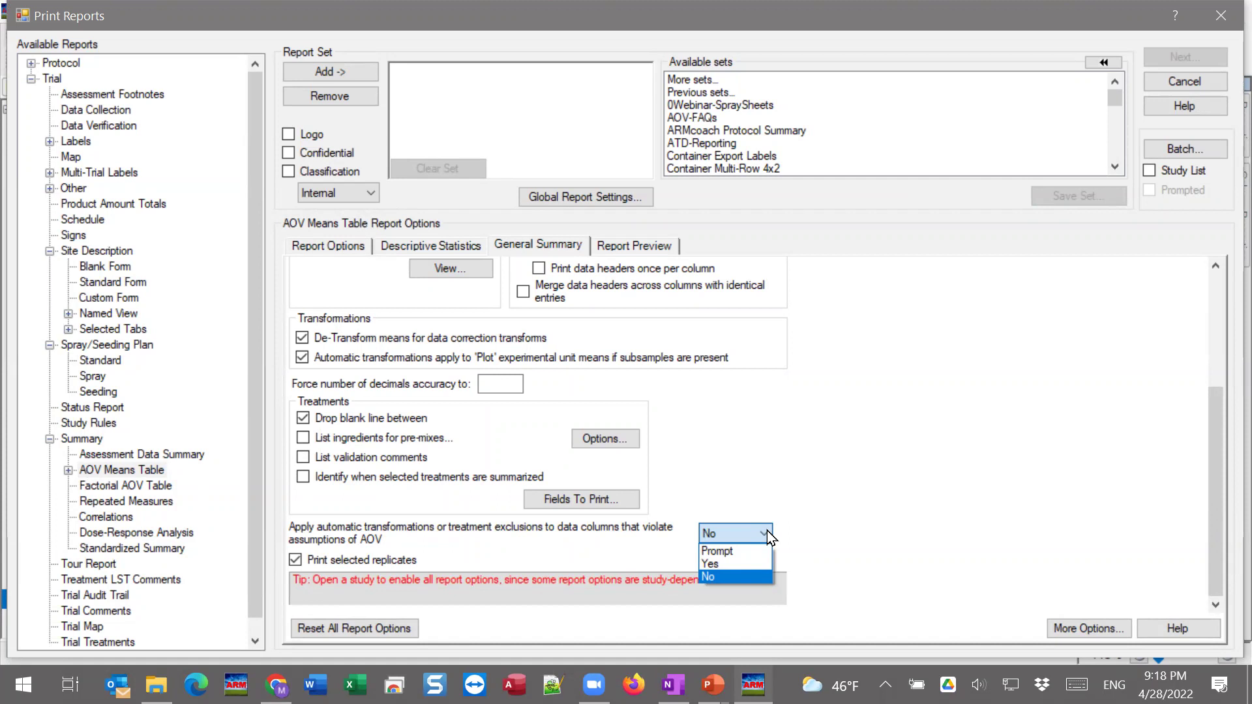
left_click(742, 550)
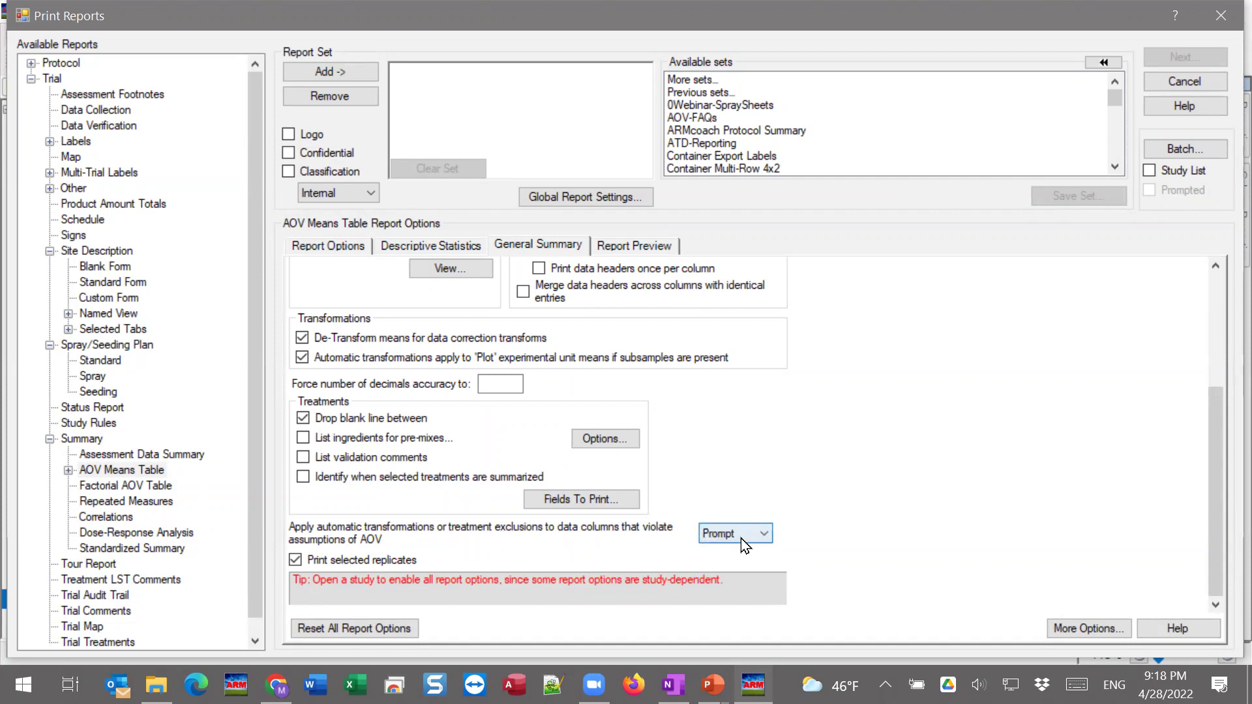
mouse_move(740, 538)
left_click(762, 534)
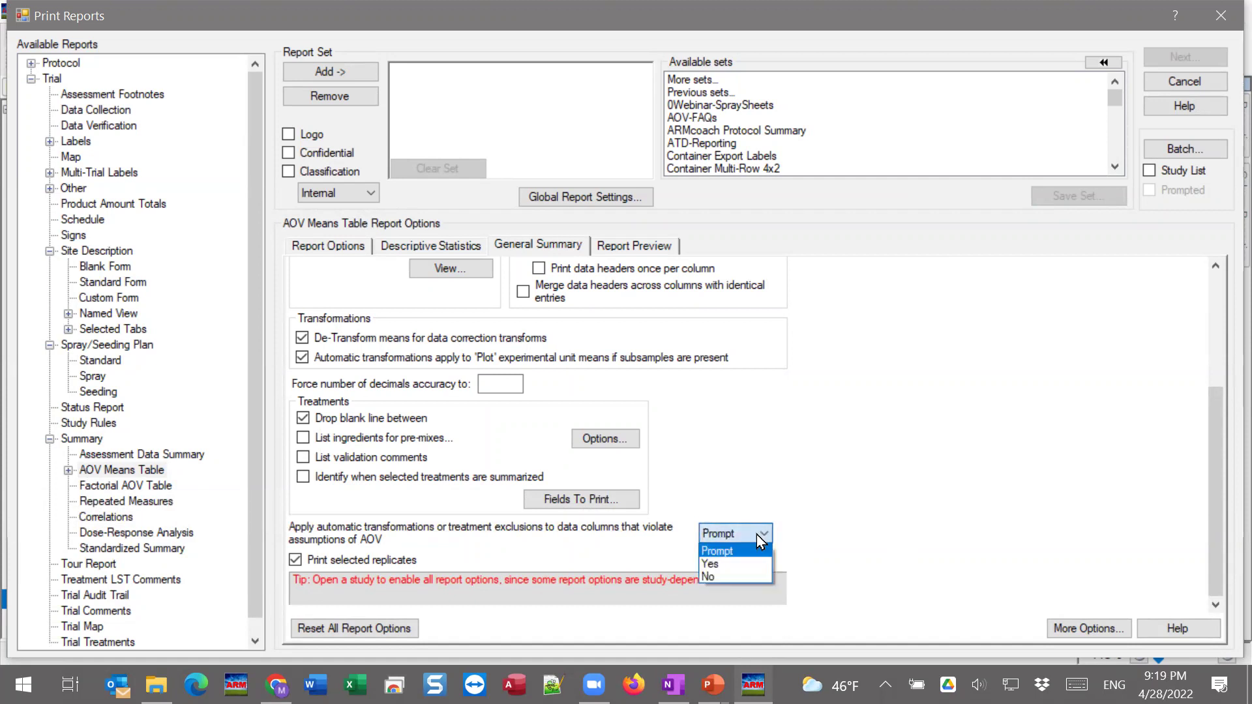
left_click(720, 577)
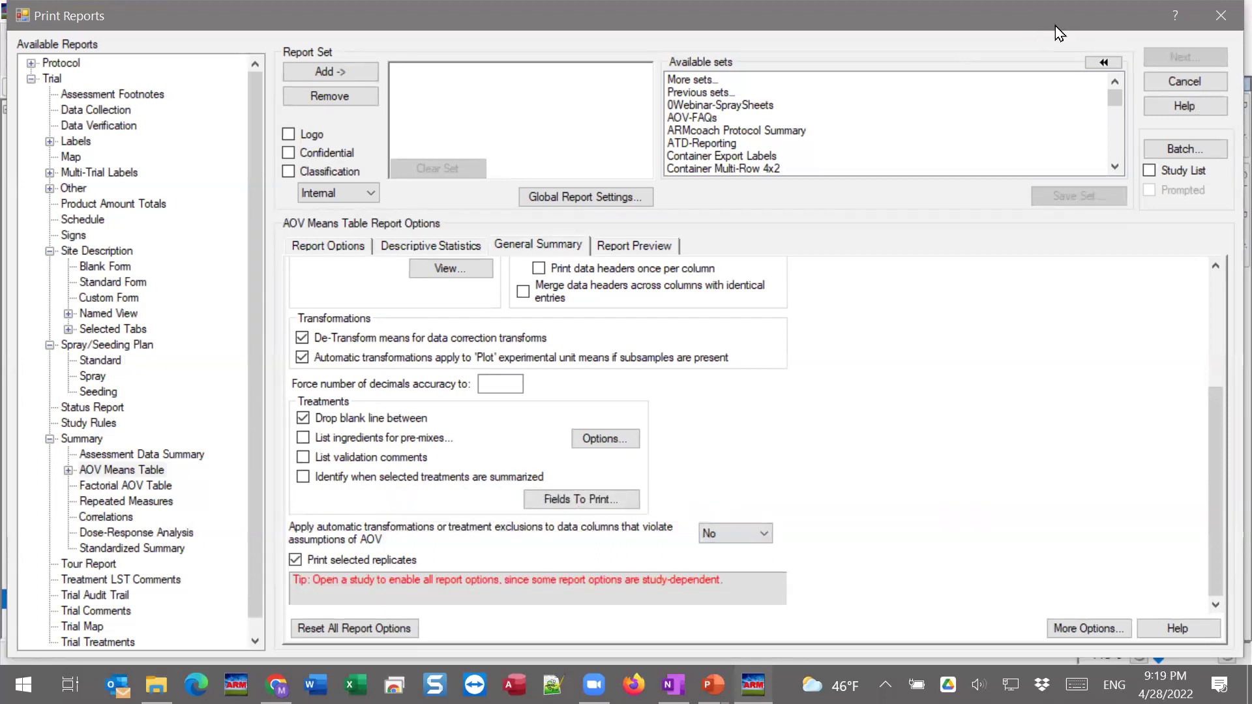
Move the Print Reports dialog aside to view column 13's diagnostics and recommendations, and bring it back
left_click_drag(1055, 26, 571, 47)
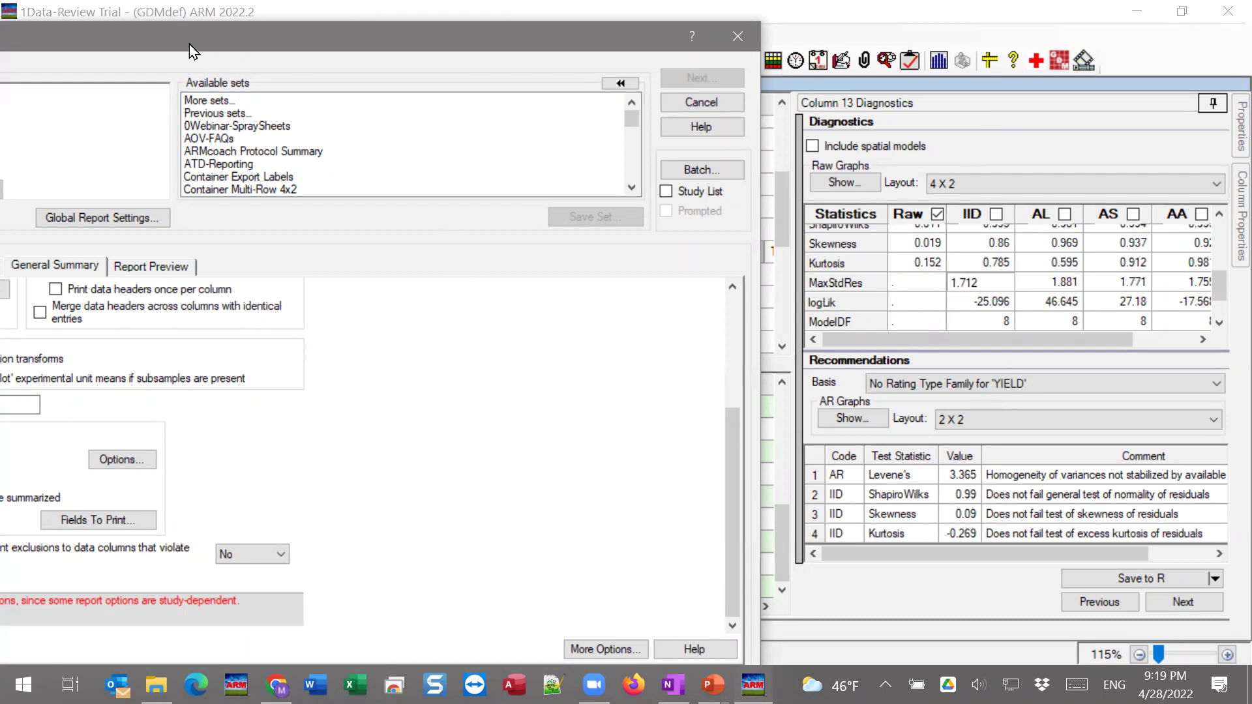
left_click_drag(189, 45, 675, 24)
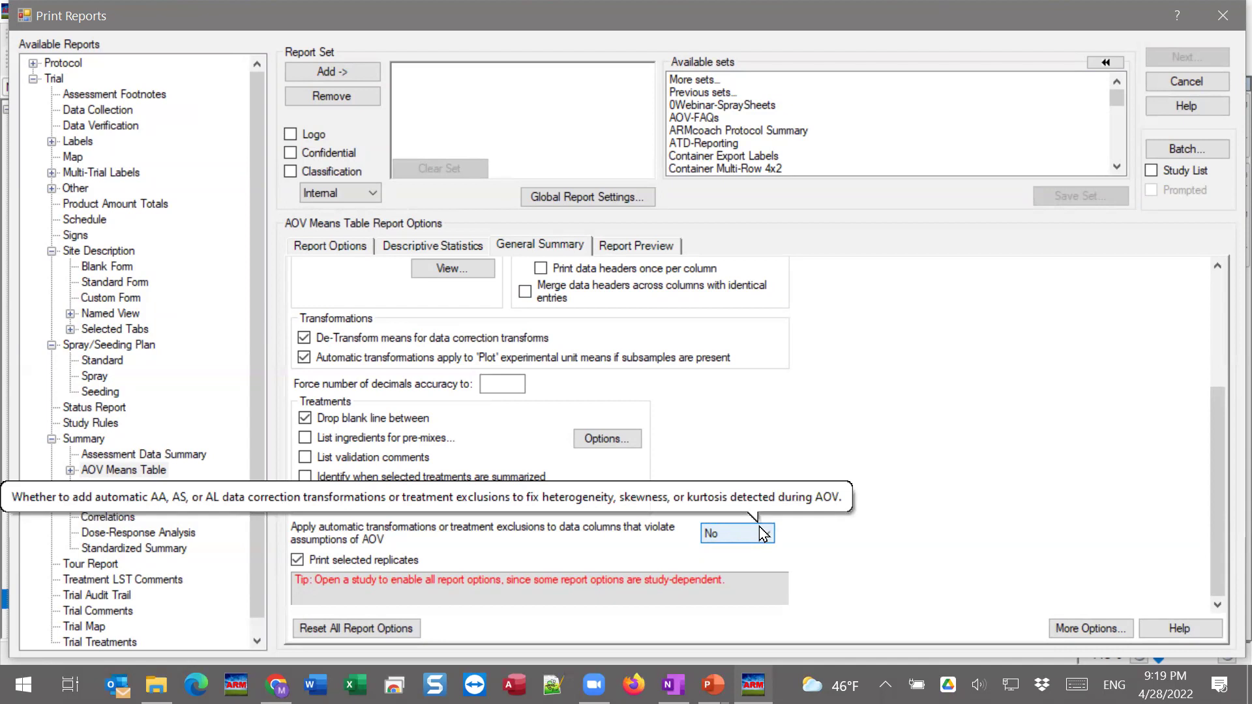
double_click(991, 21)
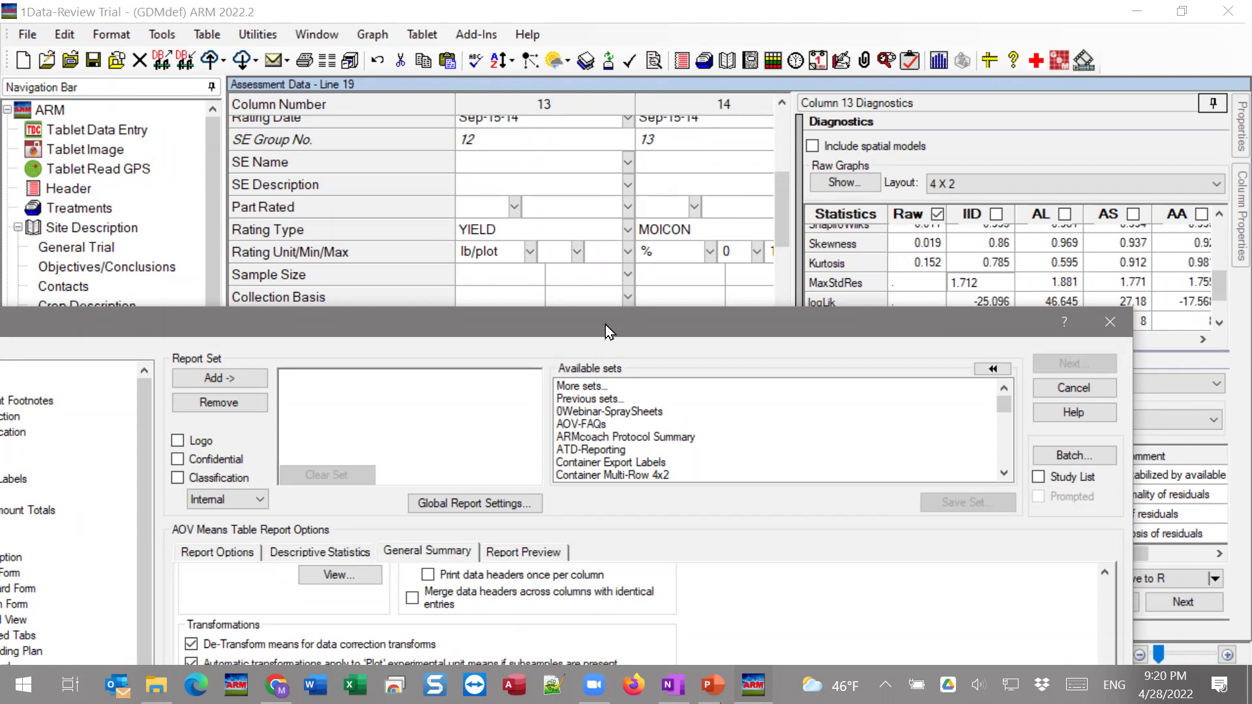
left_click_drag(605, 323, 709, 22)
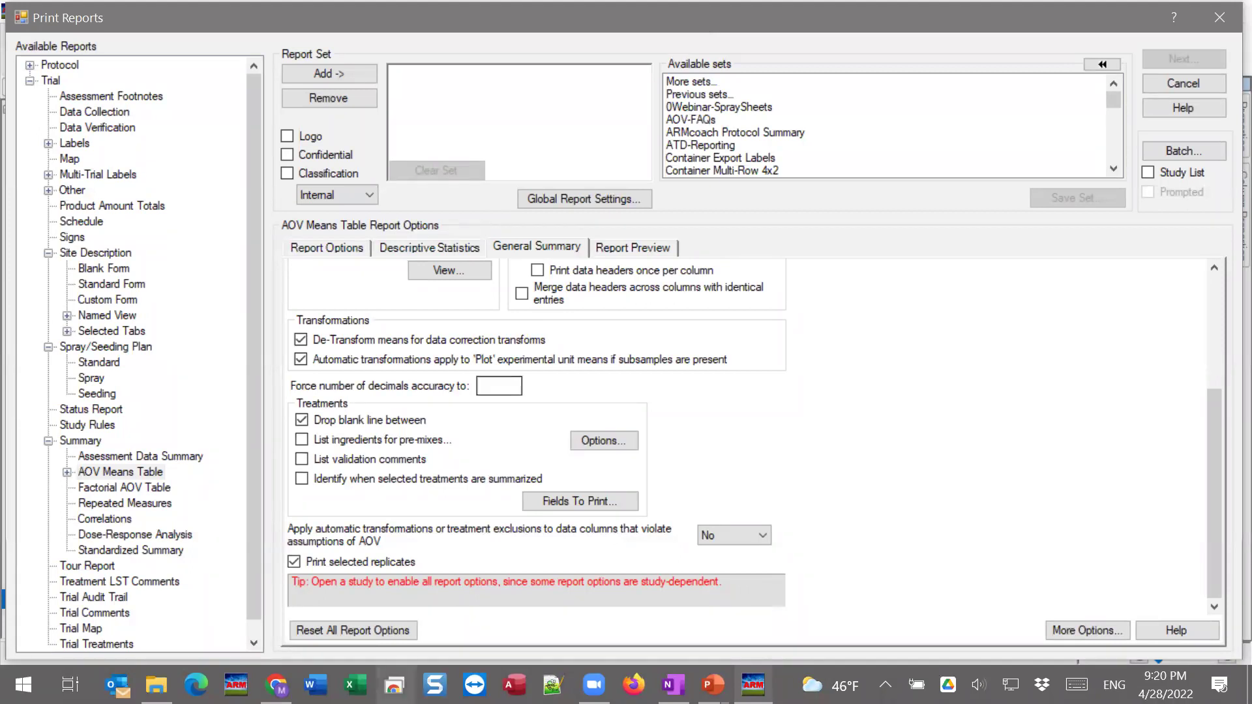
Add the AOV Means Table to the report set and keep its General Summary options shown
left_click(149, 467)
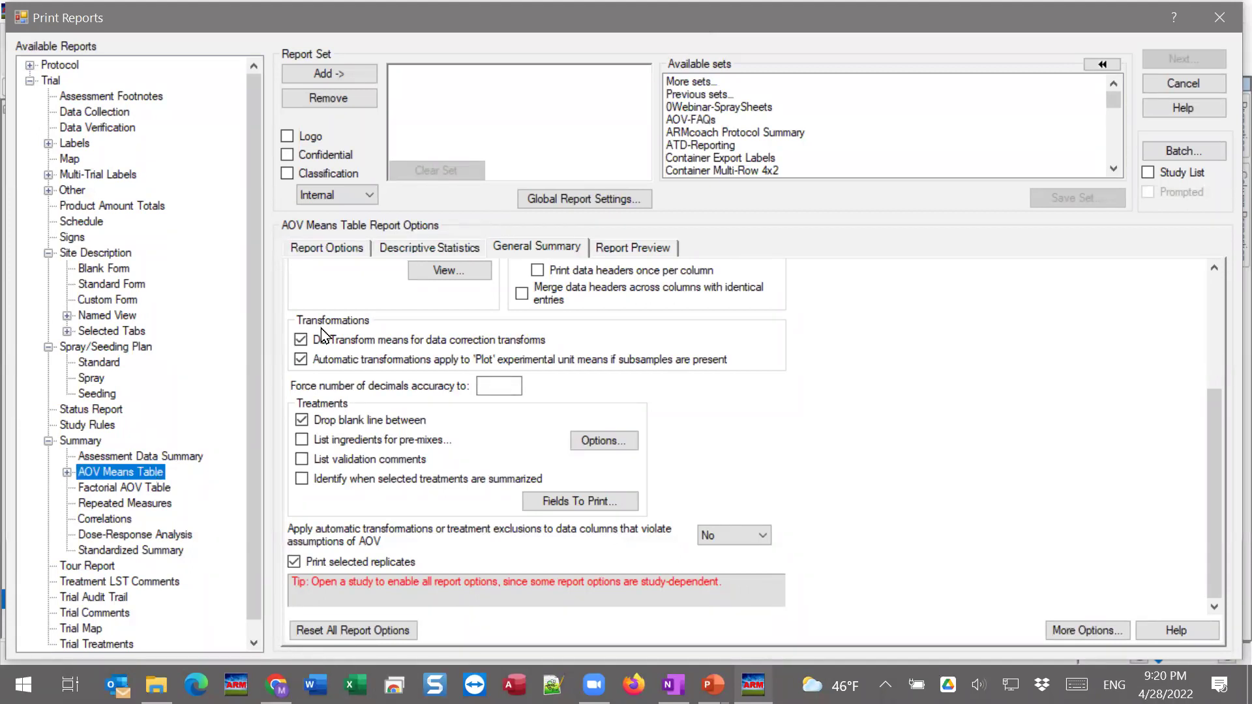
left_click(325, 73)
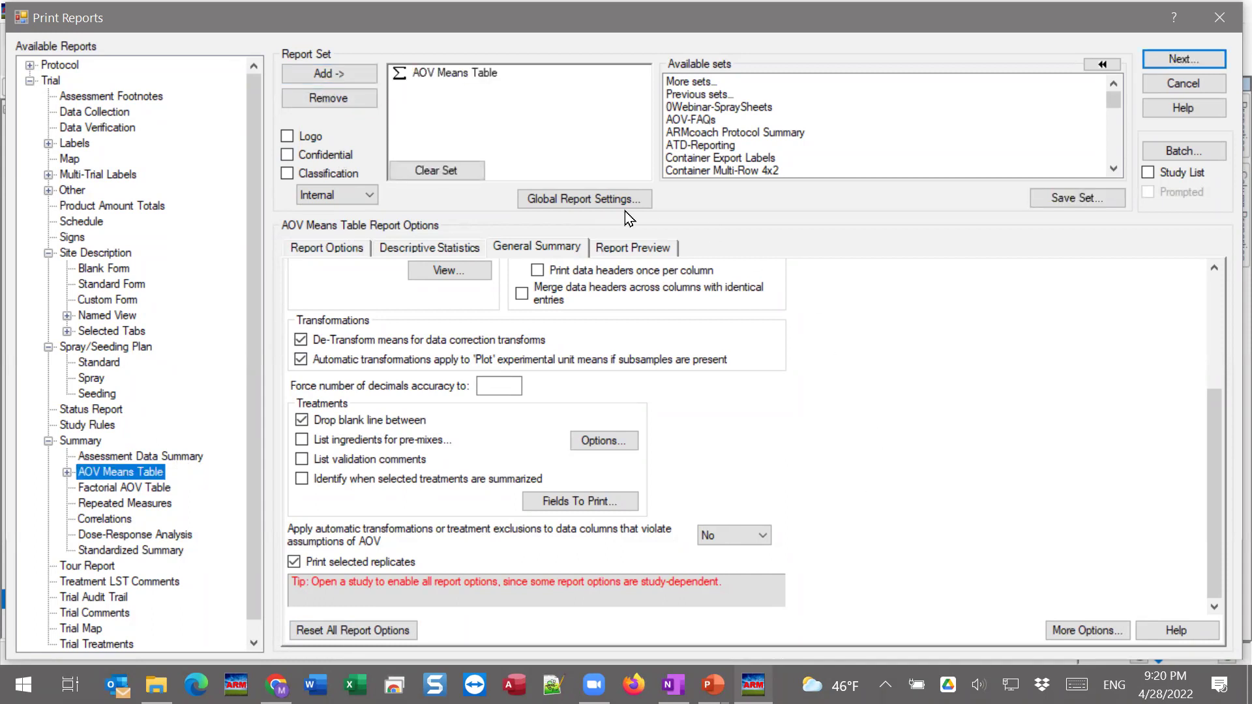
left_click(540, 251)
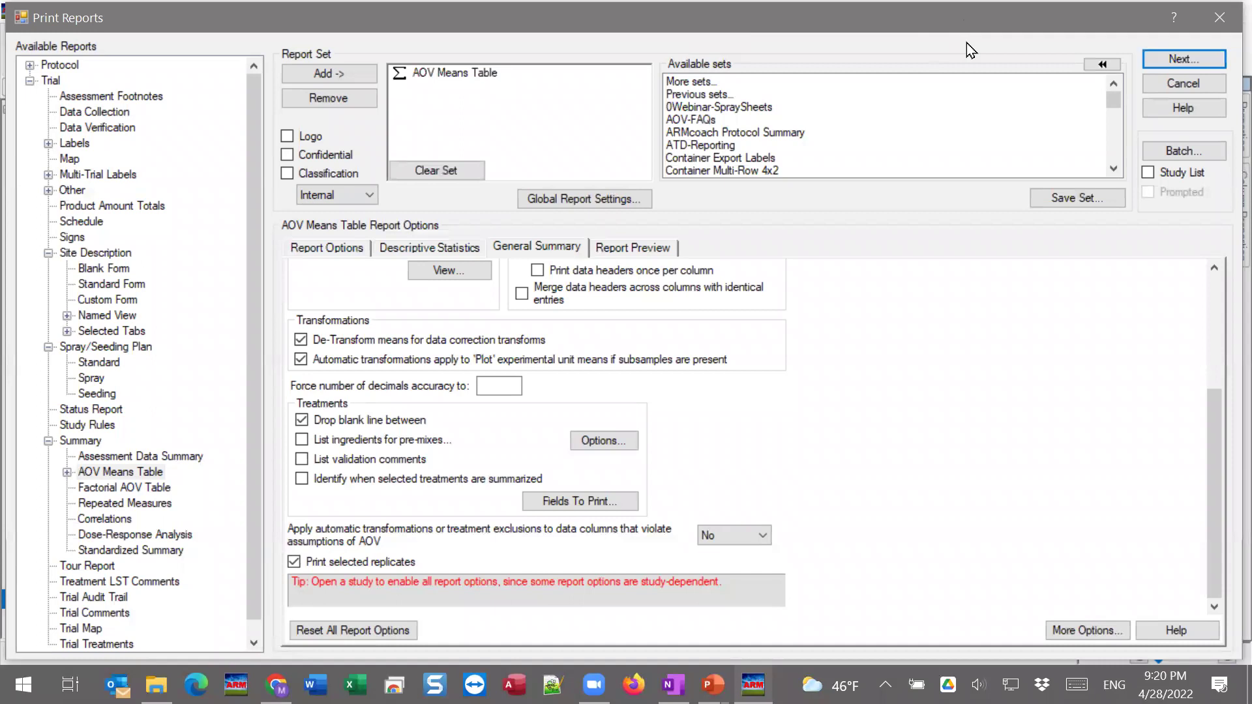
Shift the Print Reports dialog away again to consult the assessment data and column diagnostics, and restore its position
left_click_drag(966, 27, 479, 64)
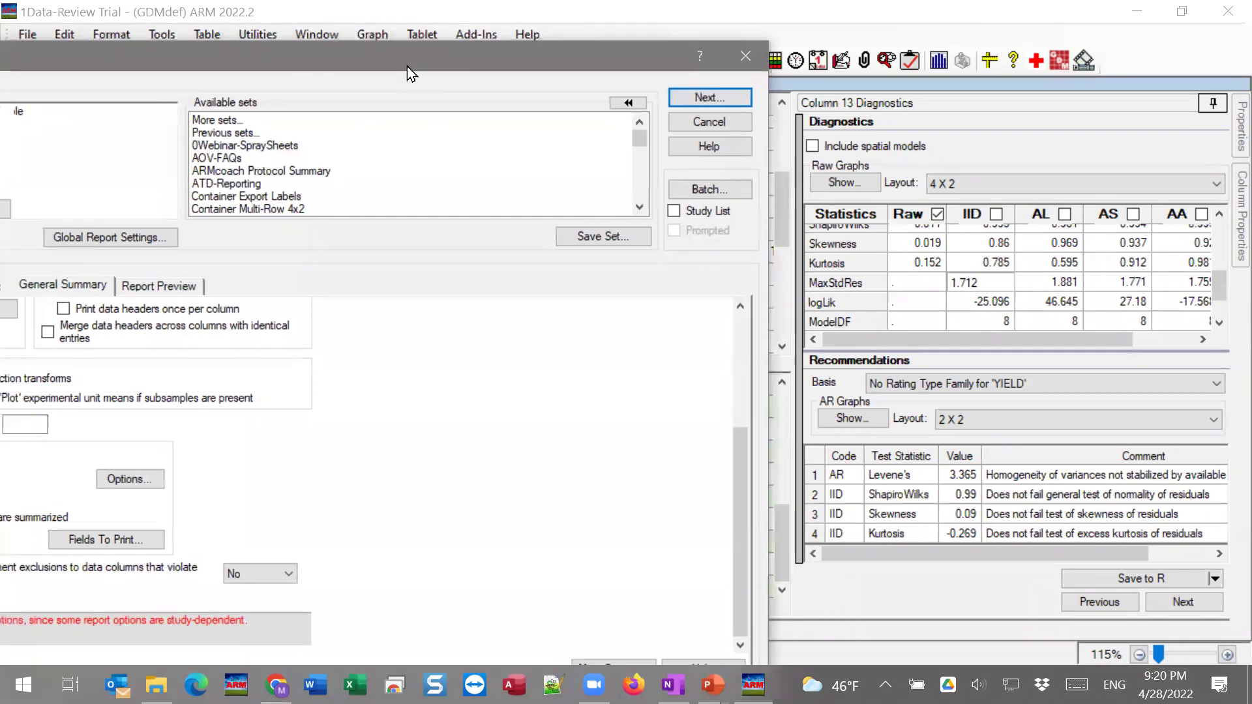
left_click_drag(406, 65, 721, 93)
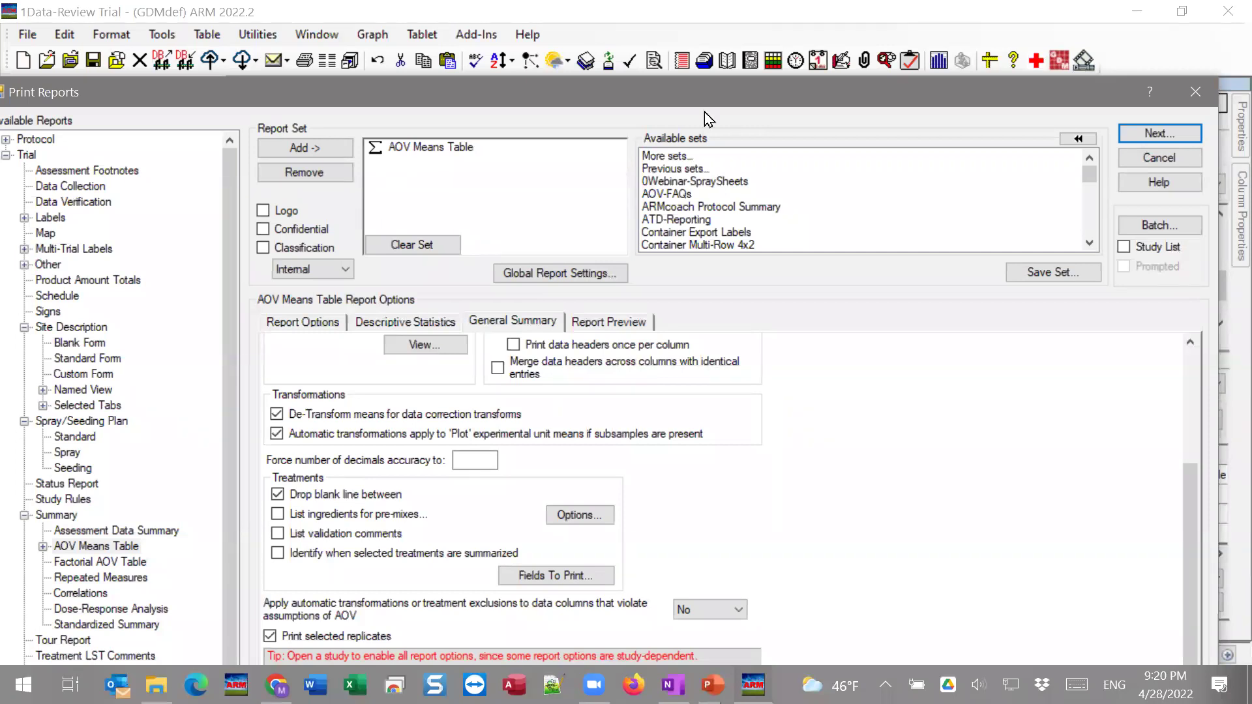
left_click_drag(704, 111, 673, 503)
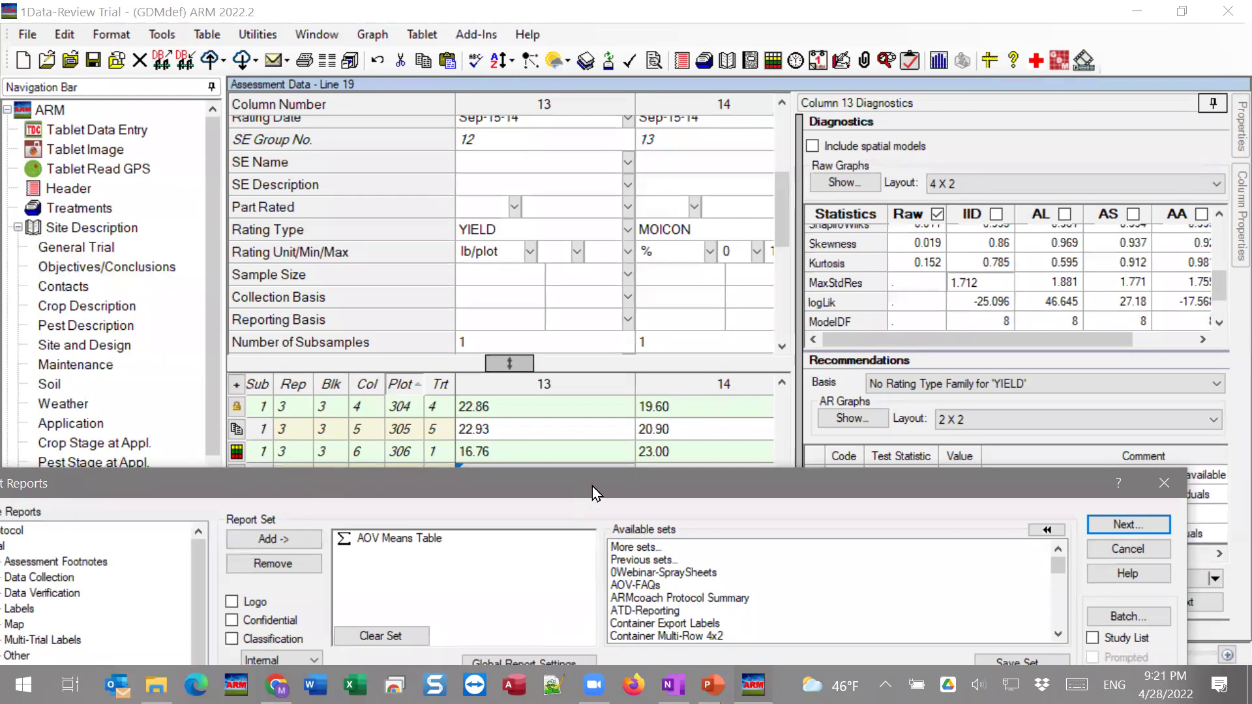
left_click_drag(592, 486, 641, 17)
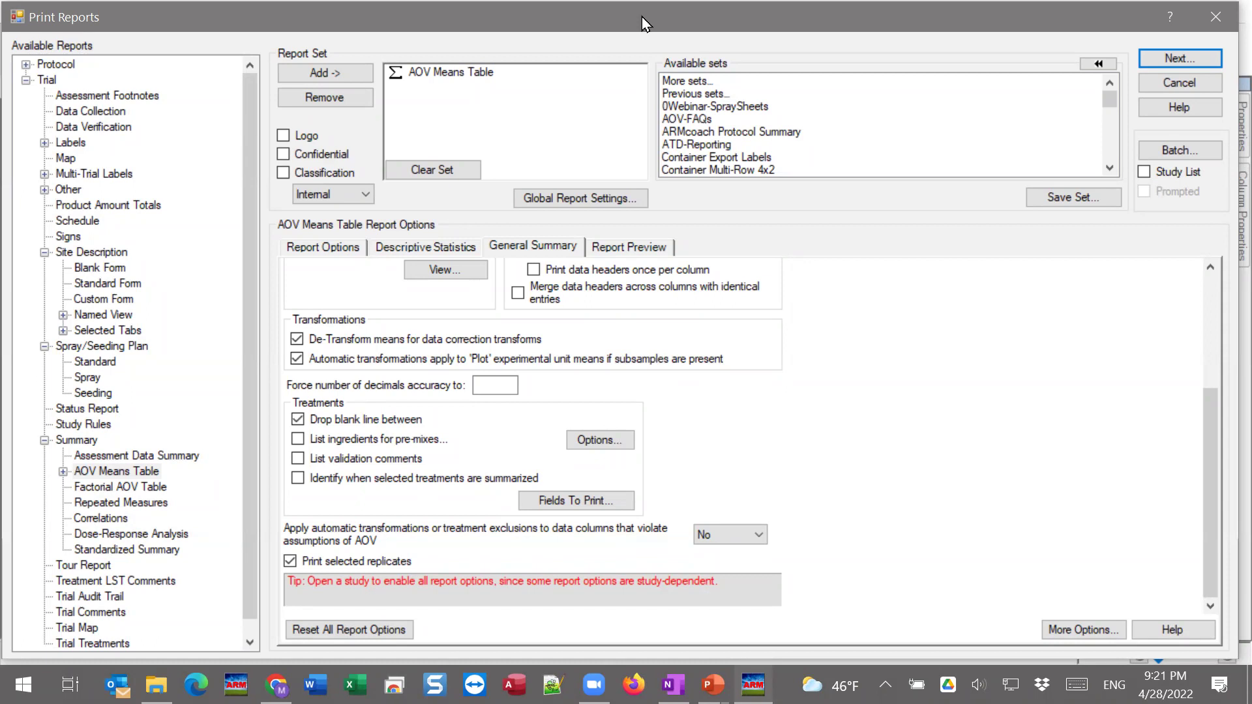
Run the AOV Means Table report with the header line and replicate numbers left blank, and accept the report messages
left_click(477, 70)
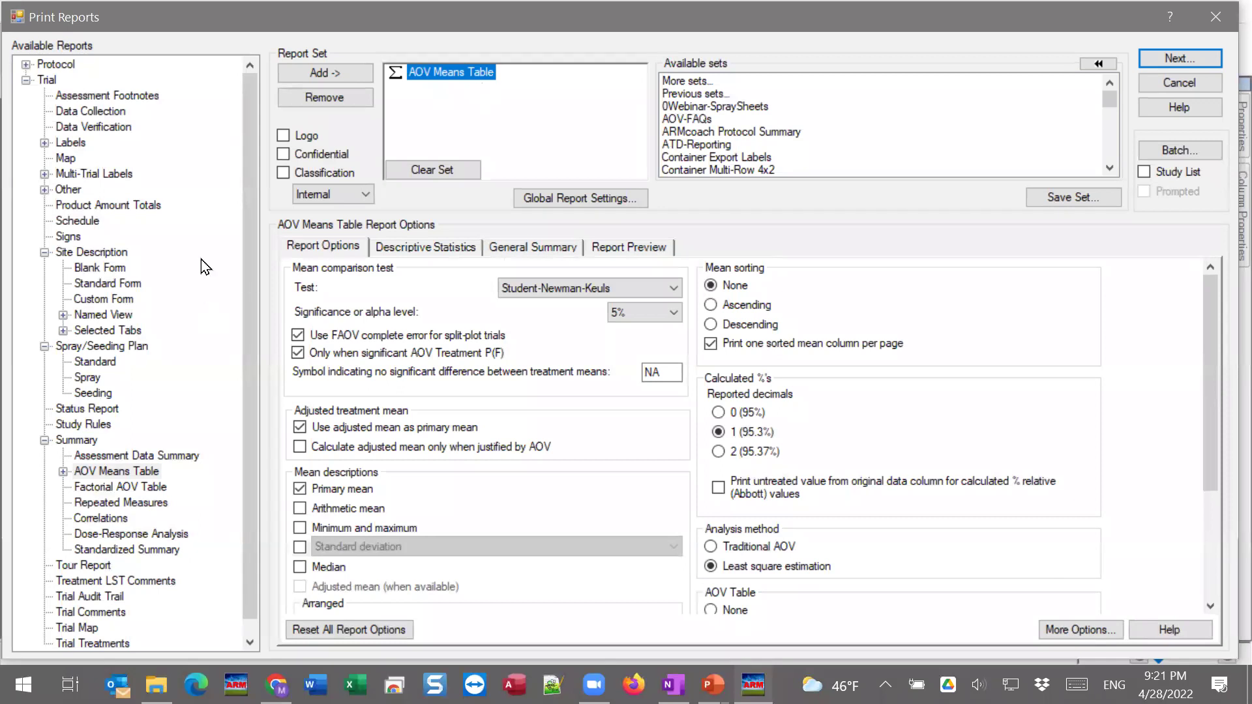
left_click(97, 474)
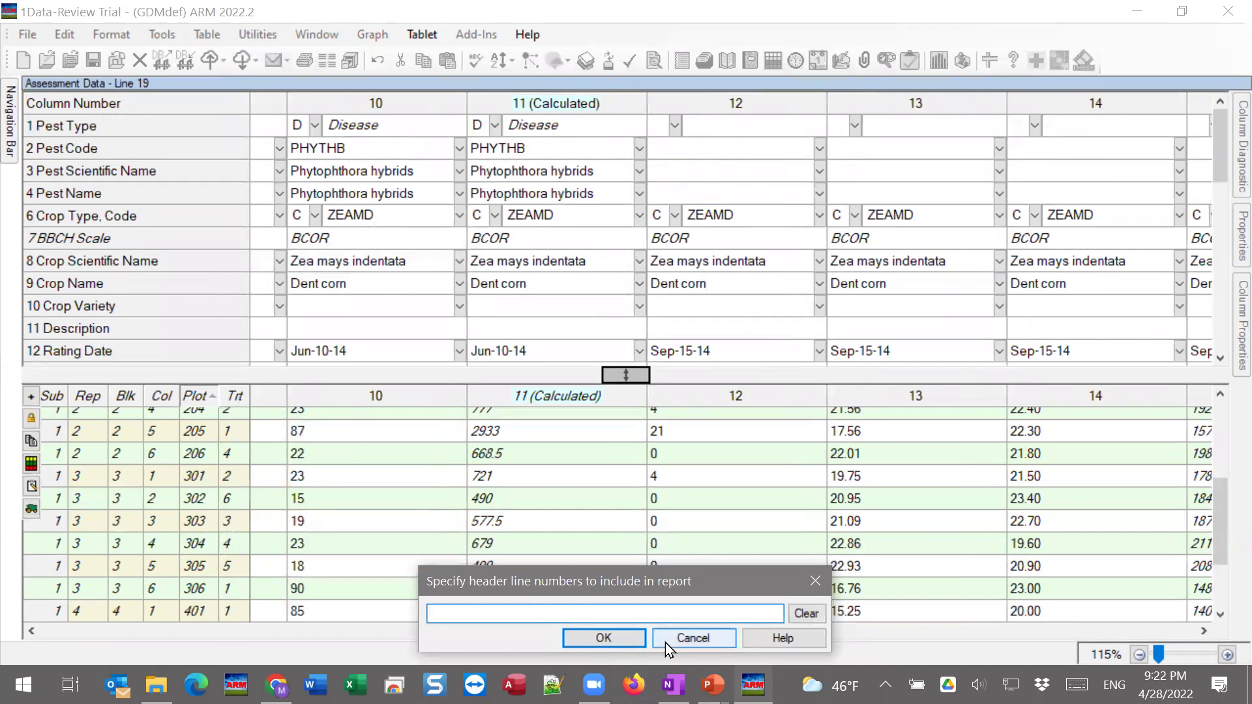
left_click(604, 637)
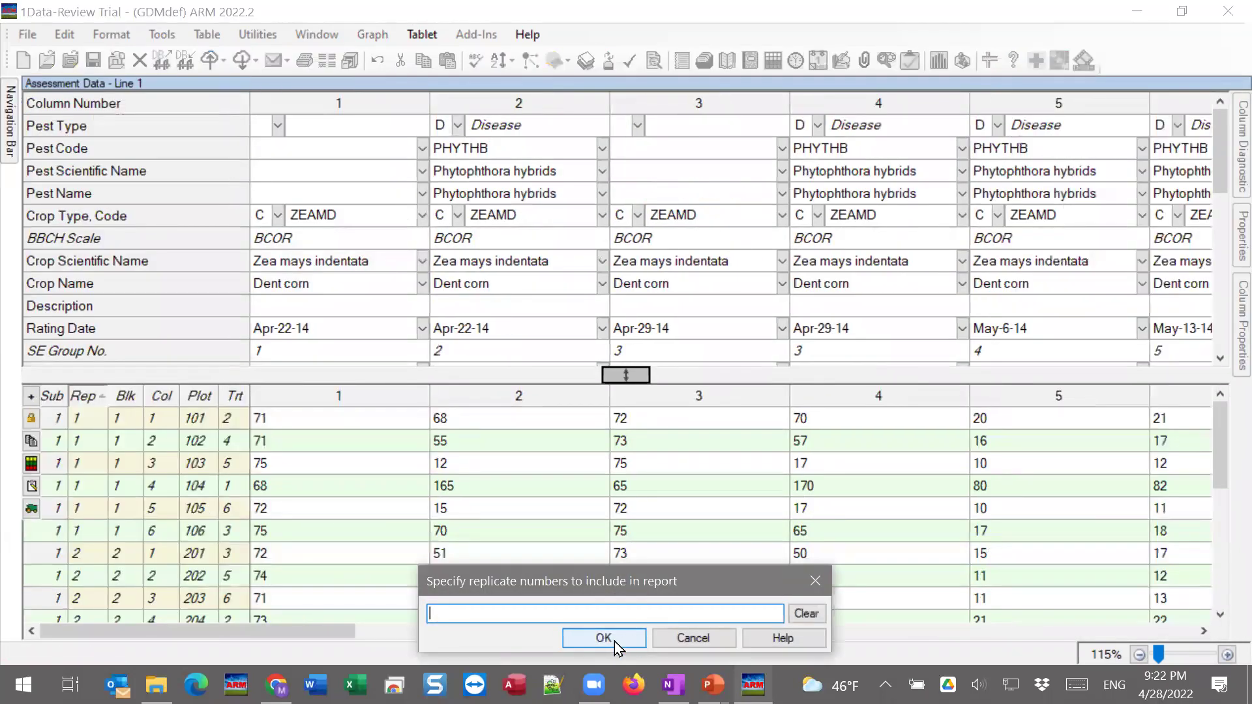
left_click(604, 637)
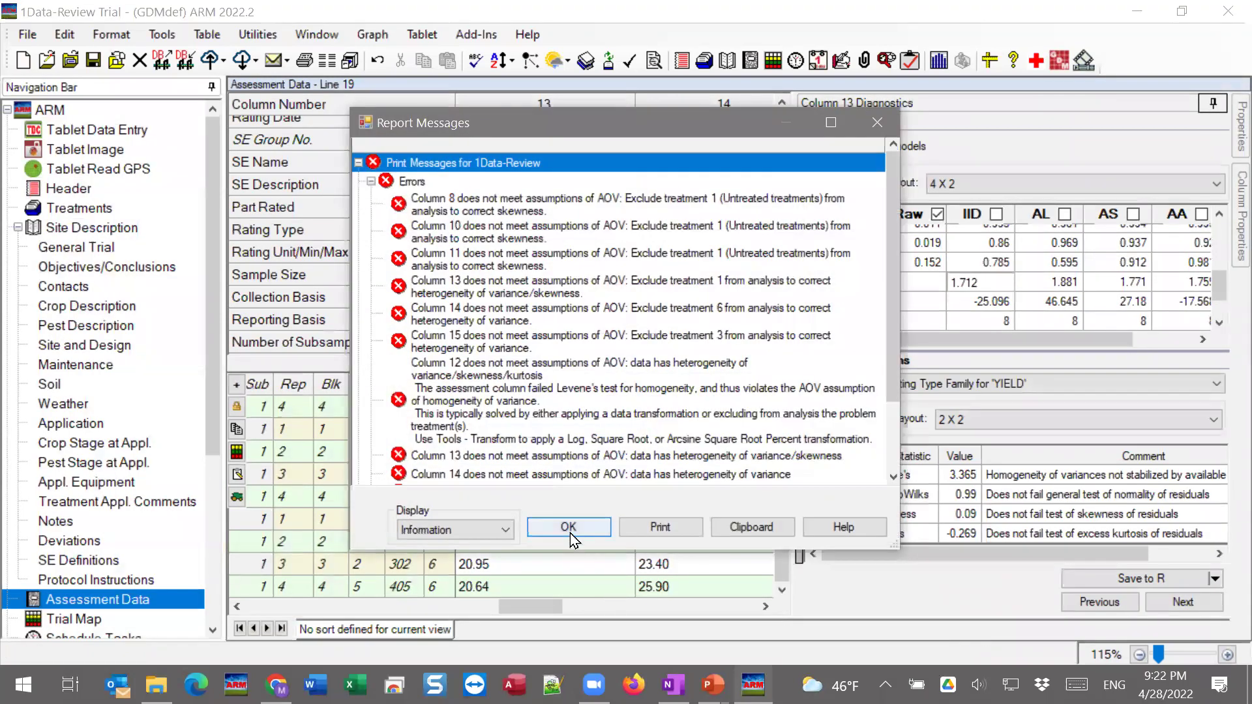
left_click(570, 533)
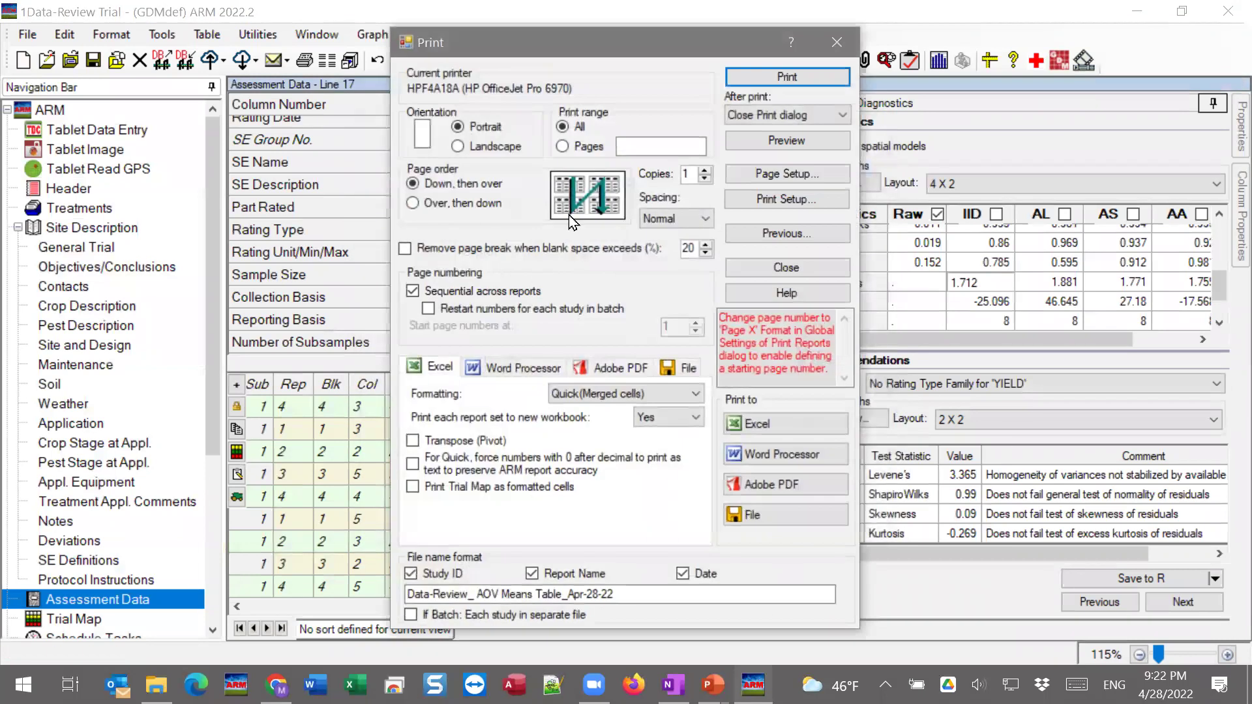
Preview the AOV Means Table report at 150% zoom, showing the upper part of page 1
left_click(785, 140)
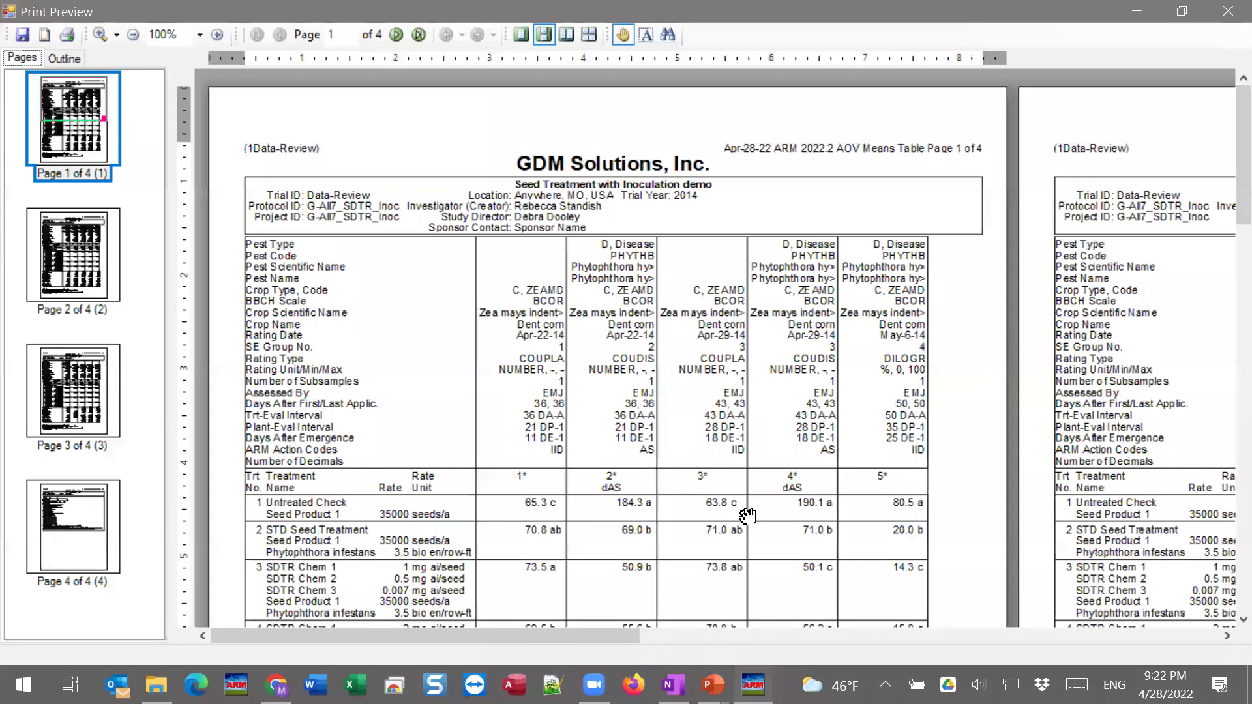
scroll(650, 440, "down", 2)
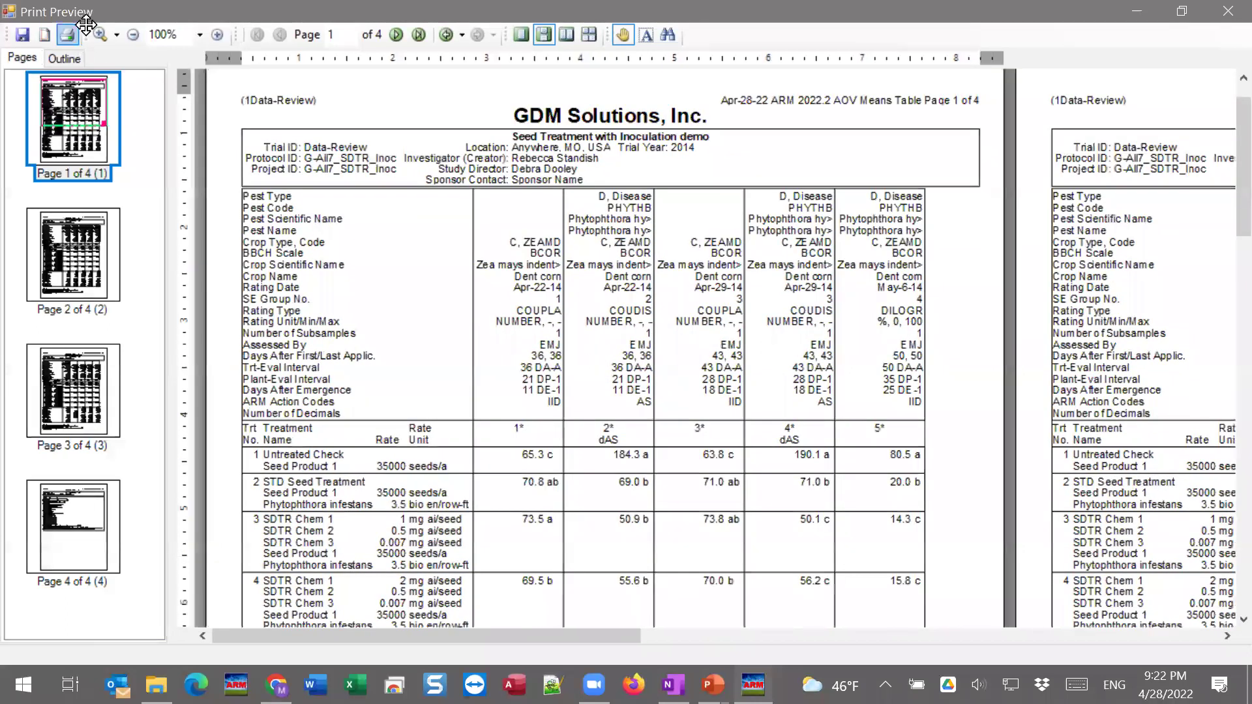
left_click(217, 34)
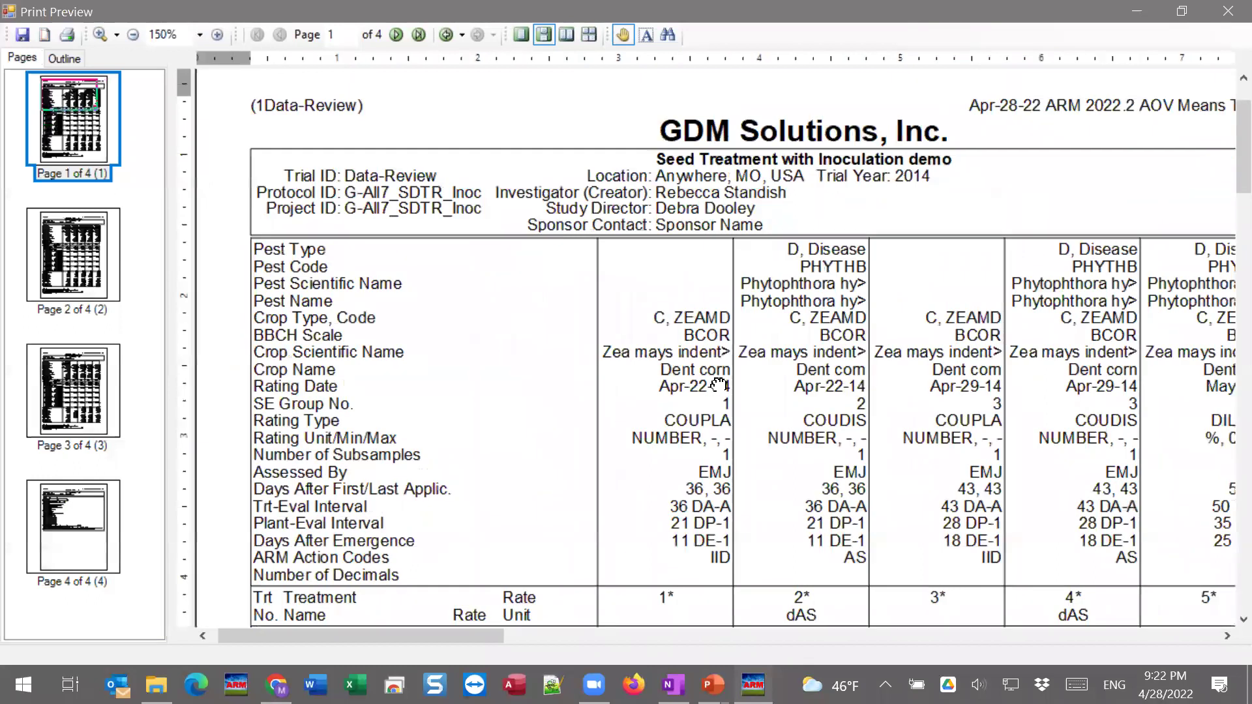
scroll(717, 385, "down", 3)
scroll(538, 388, "up", 1, "ctrl")
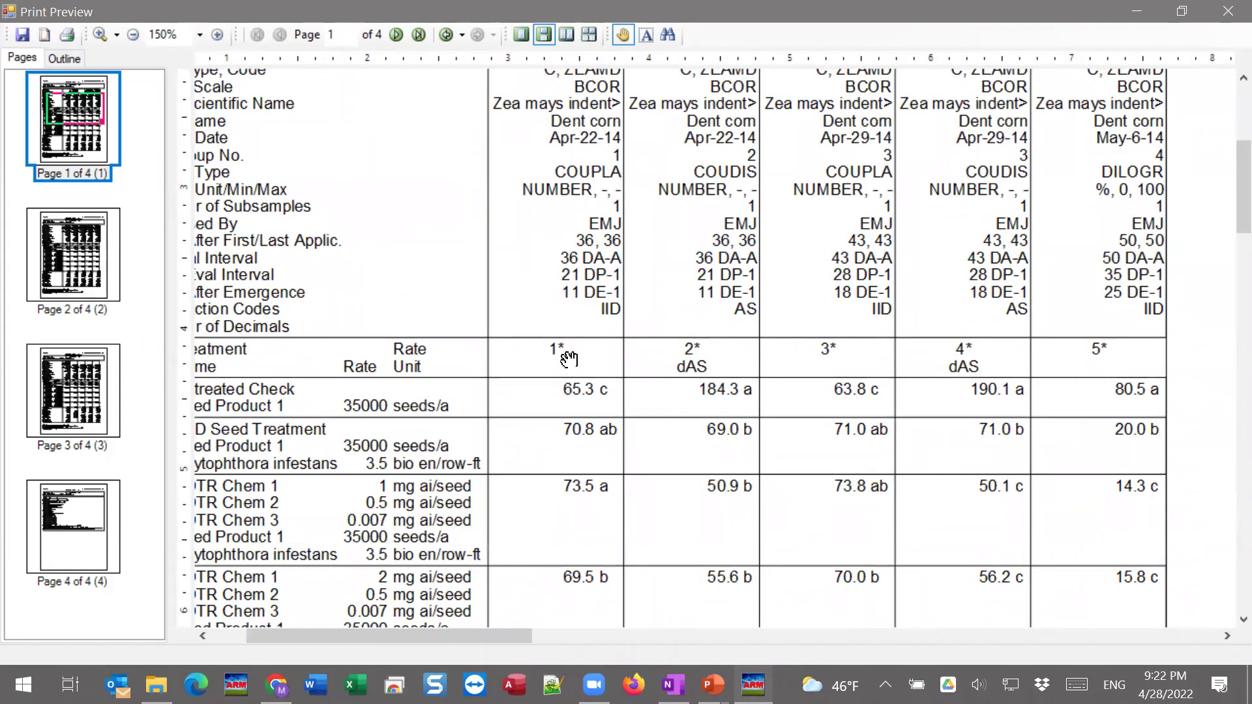
Examine assessment column 1 on page 1, from its header details and action code through the treatment means to the AOV statistics
left_click_drag(685, 392, 689, 456)
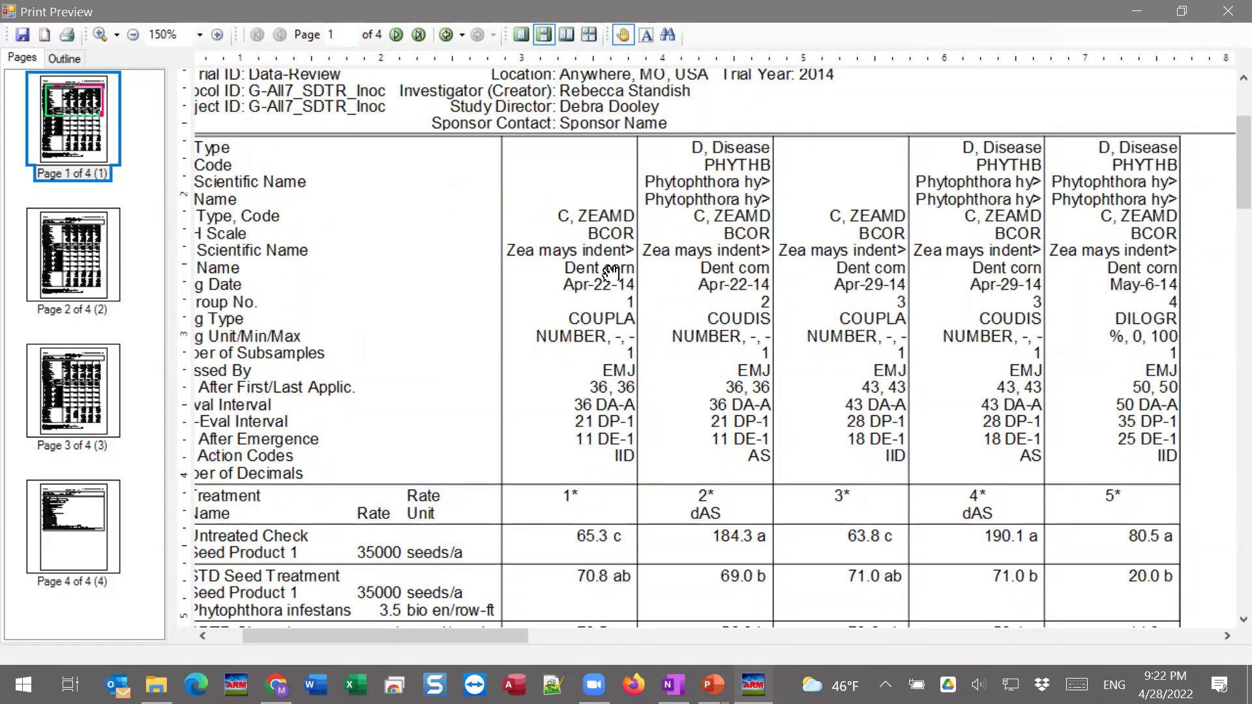
scroll(615, 455, "down", 5)
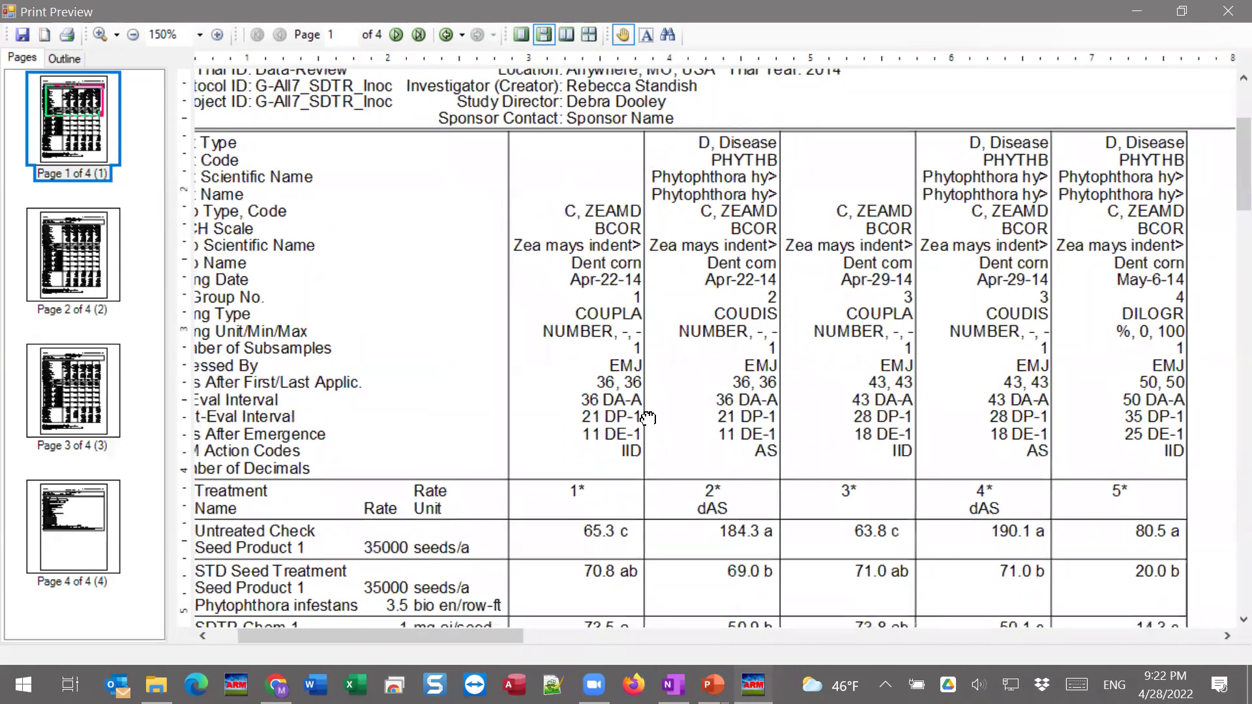
left_click_drag(605, 428, 613, 404)
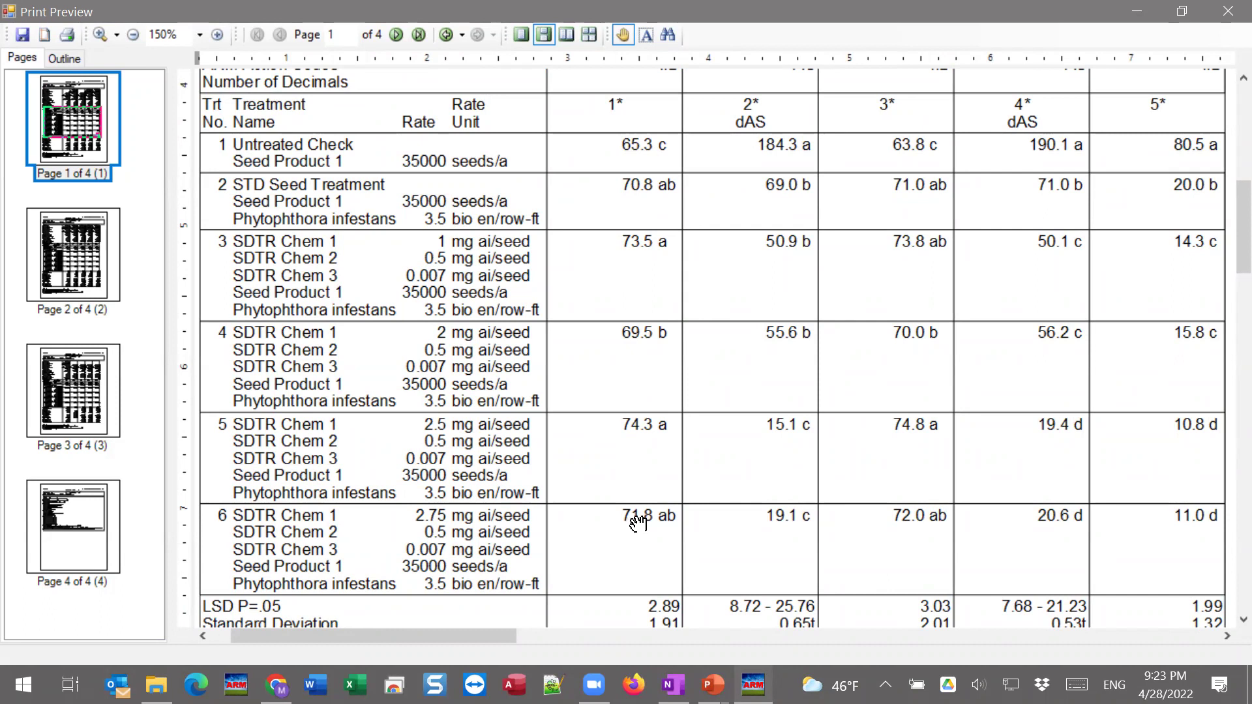
left_click_drag(587, 546, 578, 271)
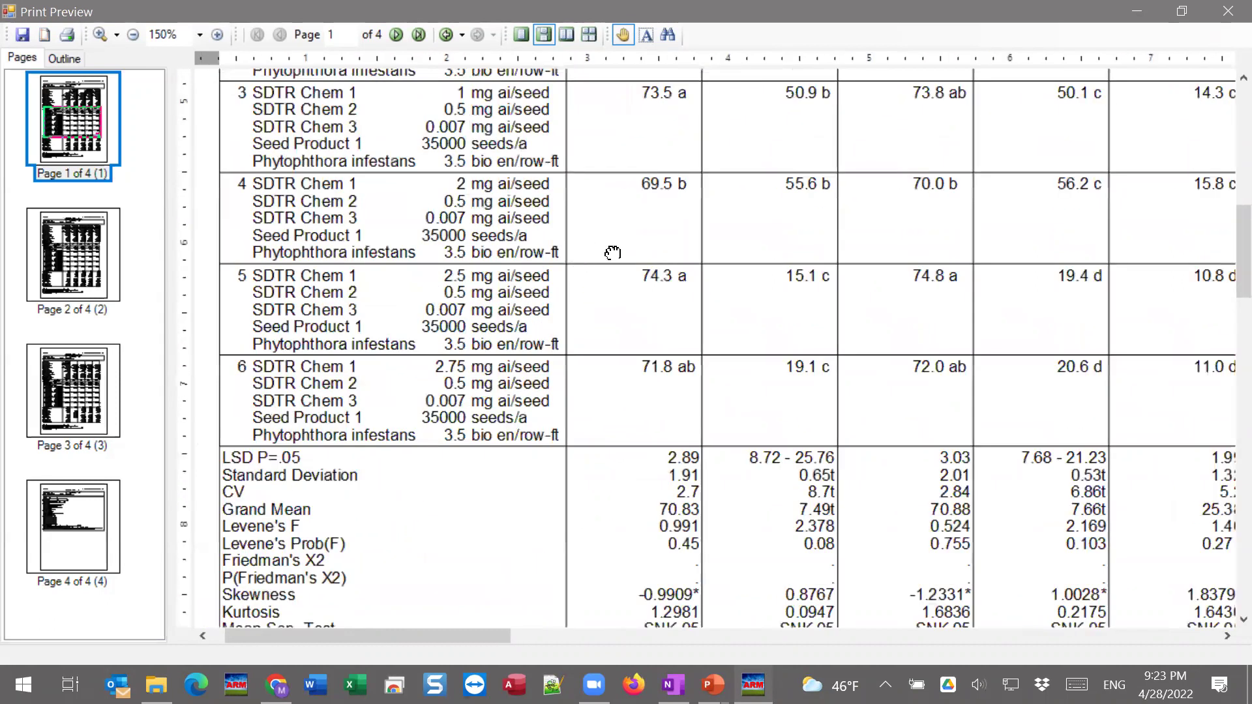
scroll(613, 253, "down", 2)
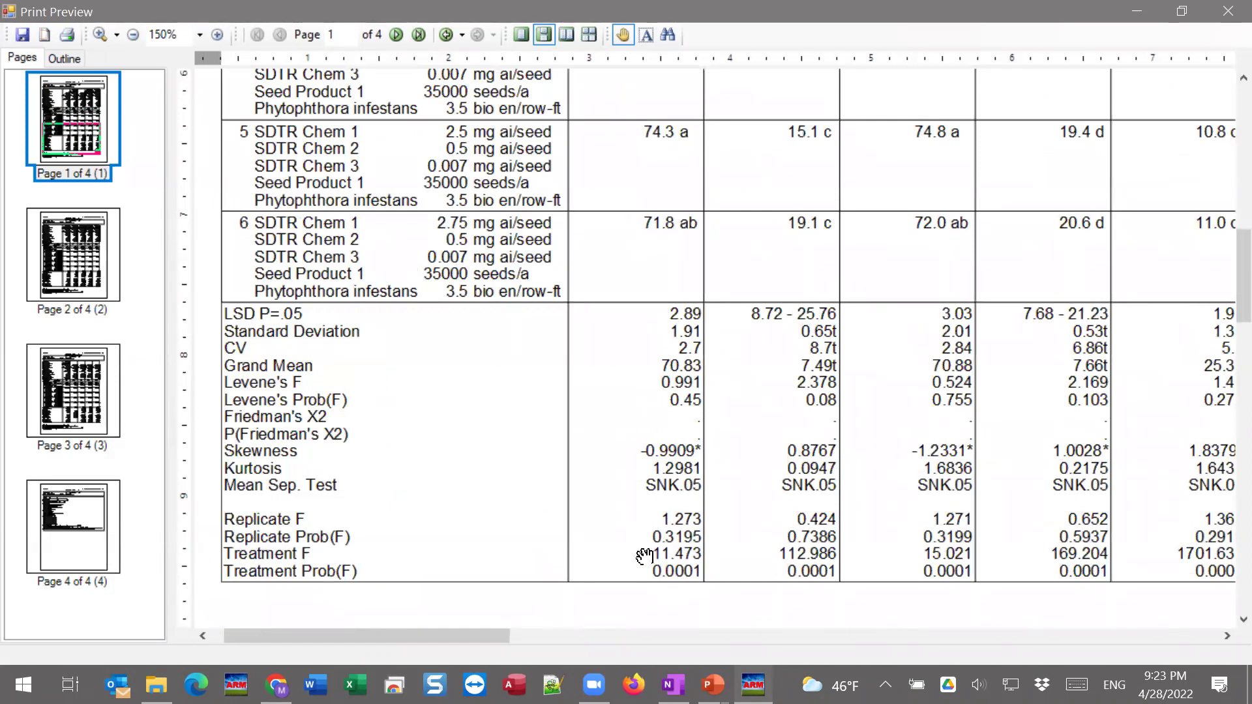
left_click_drag(684, 526, 684, 525)
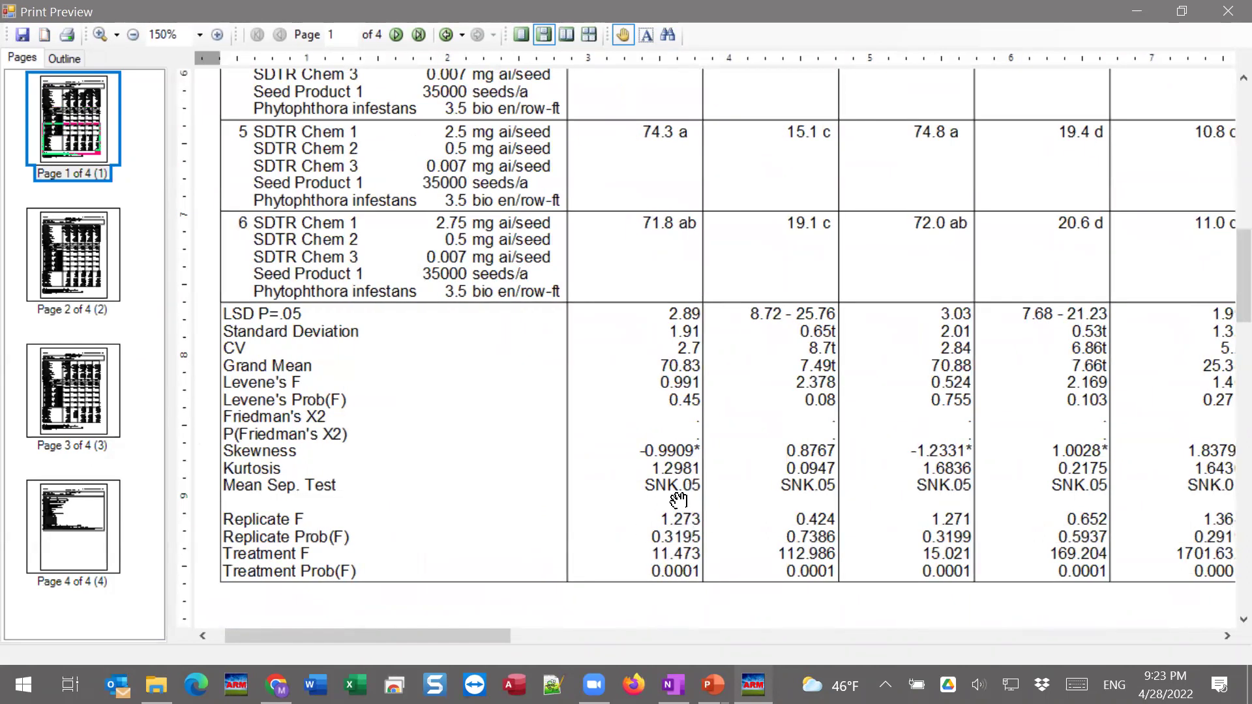
left_click_drag(658, 293, 657, 620)
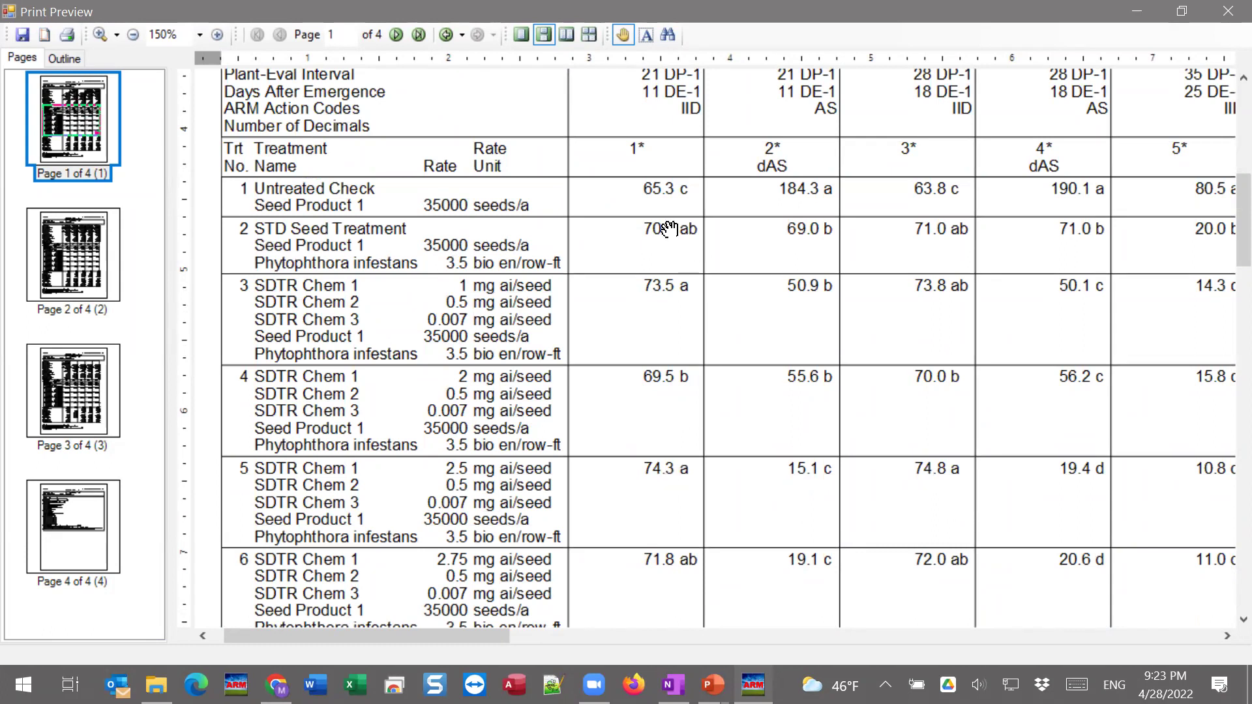
left_click_drag(682, 594, 687, 634)
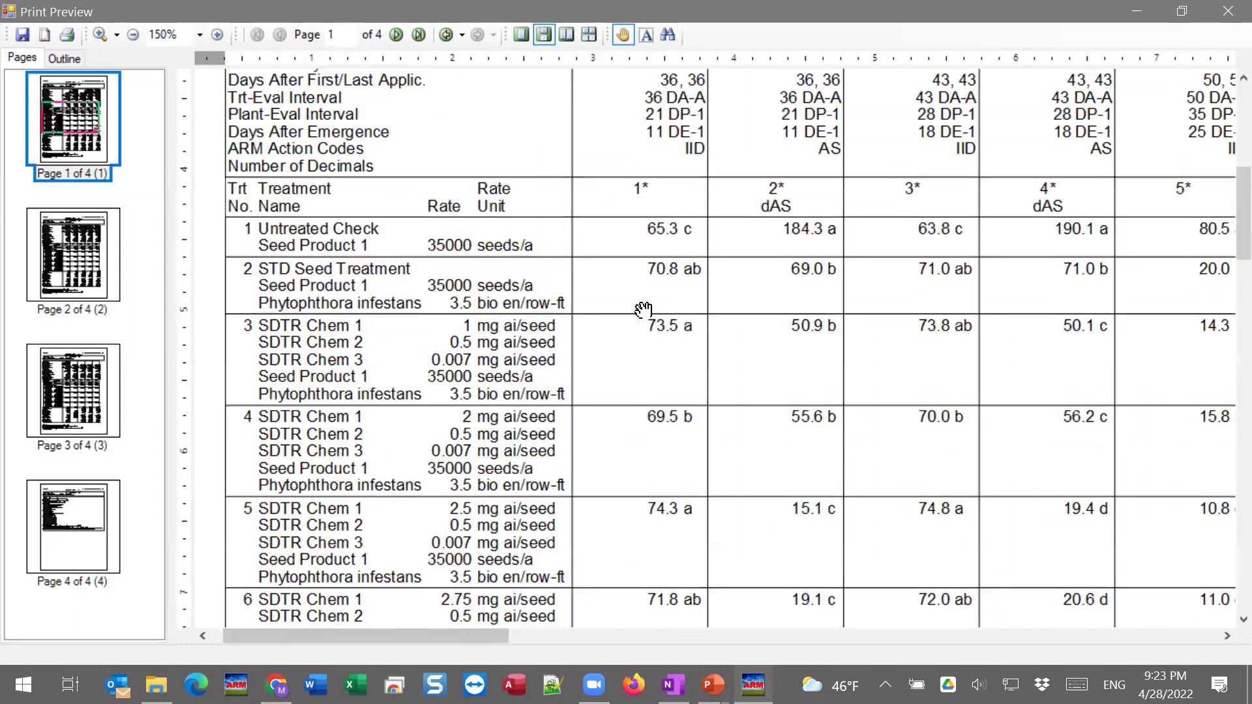
Check column 2's transformed statistics against the footnotes on page 1 and the code descriptions on page 4
scroll(799, 517, "down", 5)
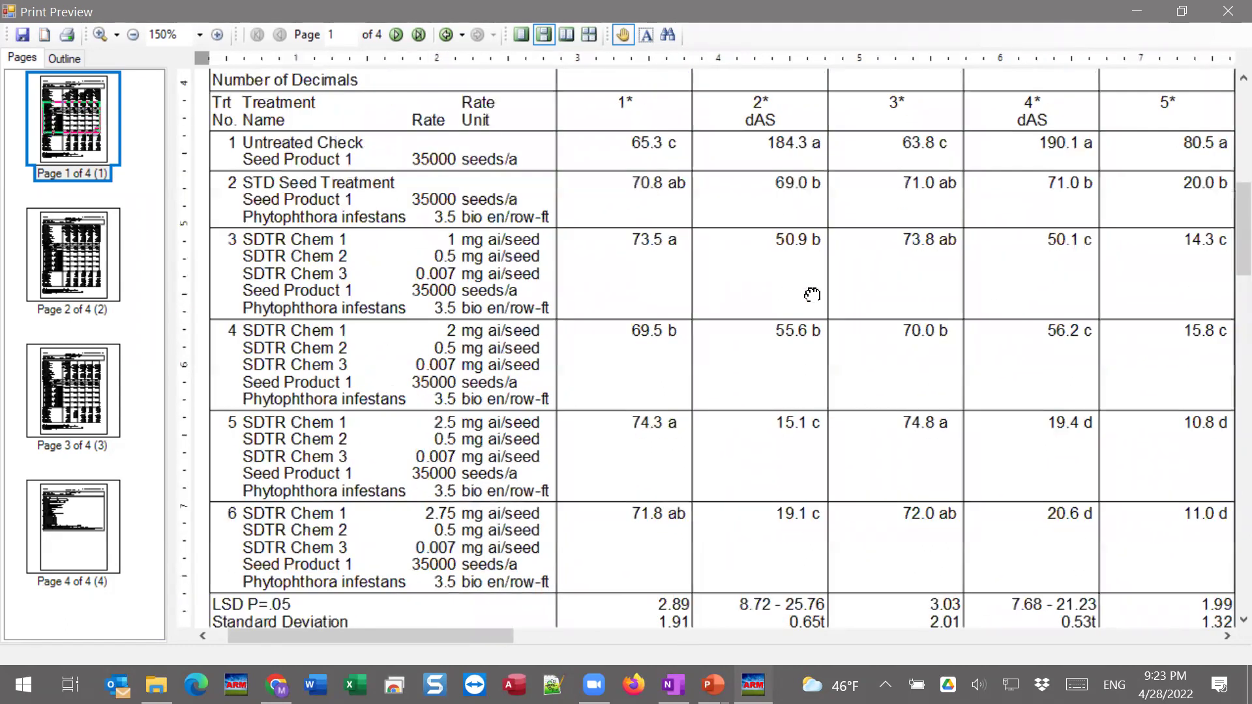
scroll(751, 477, "down", 10)
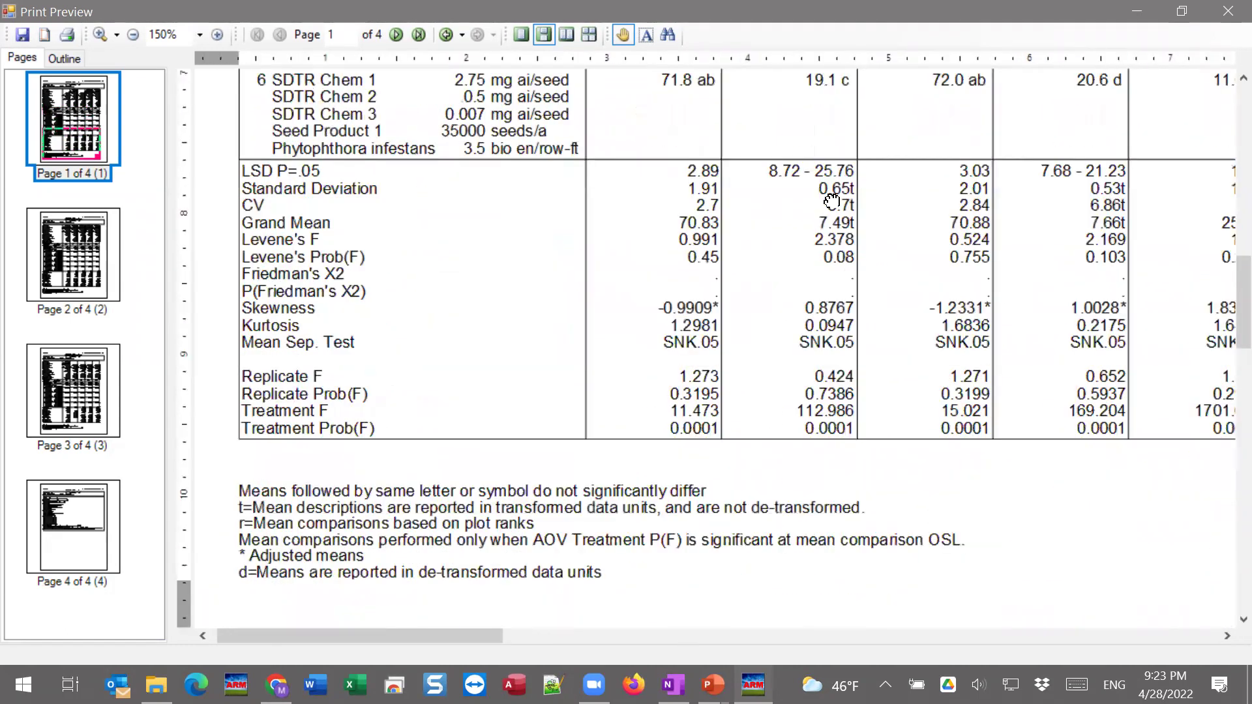
scroll(759, 452, "down", 9)
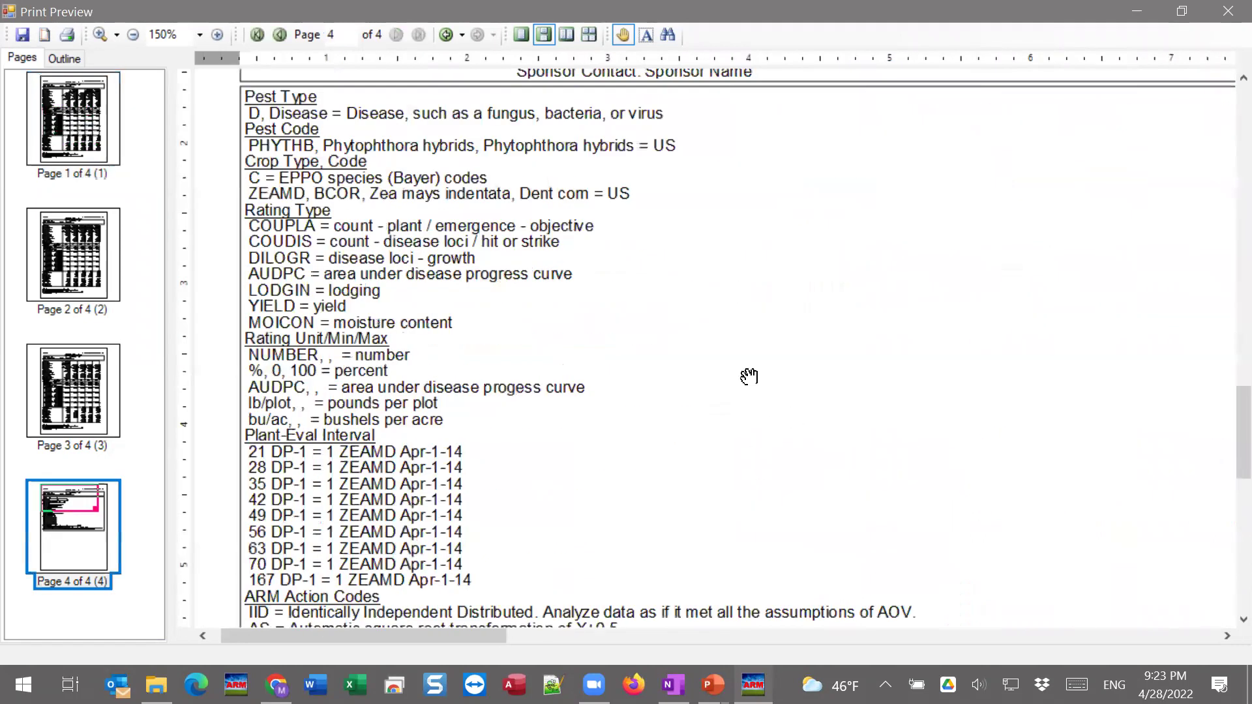
scroll(766, 159, "up", 5)
scroll(716, 243, "up", 10)
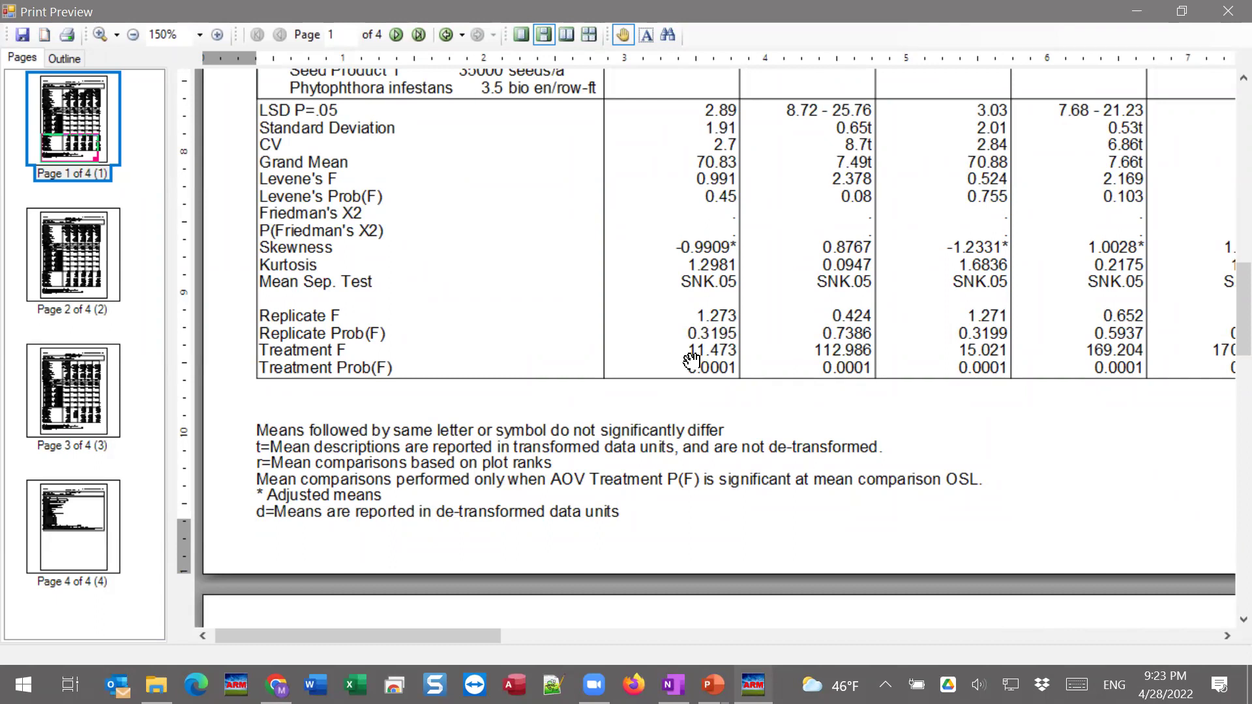
scroll(691, 361, "up", 15)
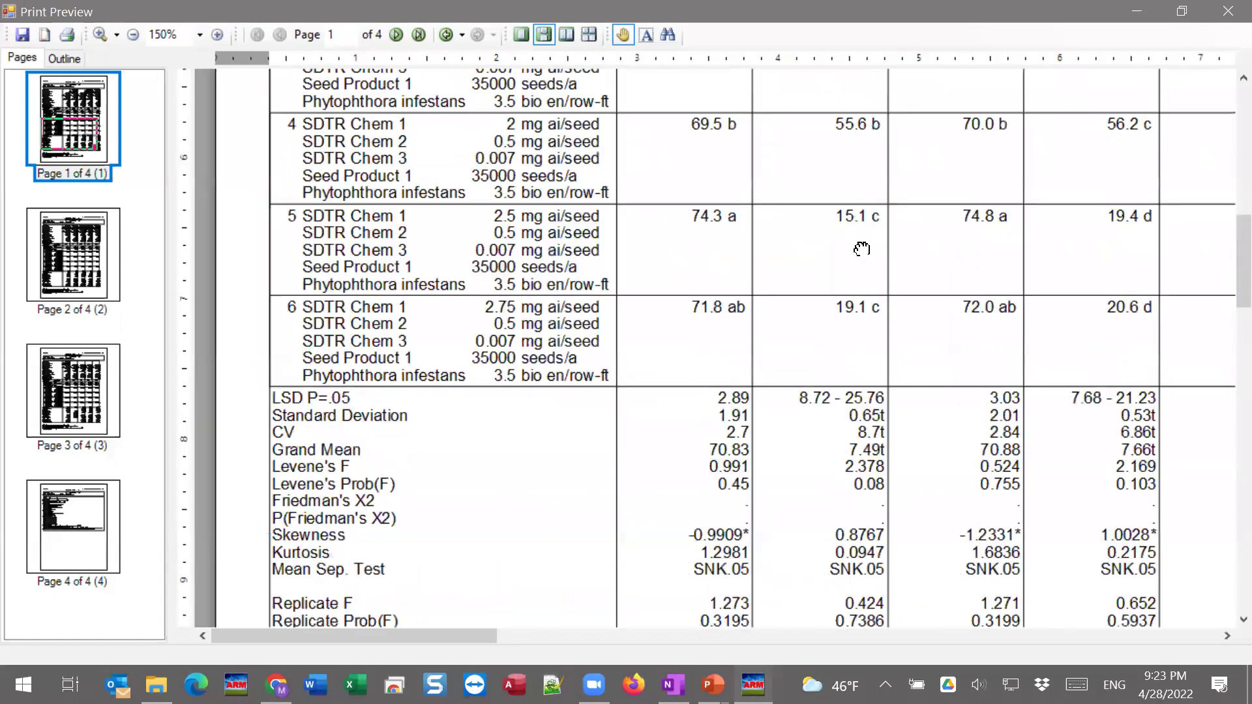
scroll(856, 411, "up", 5)
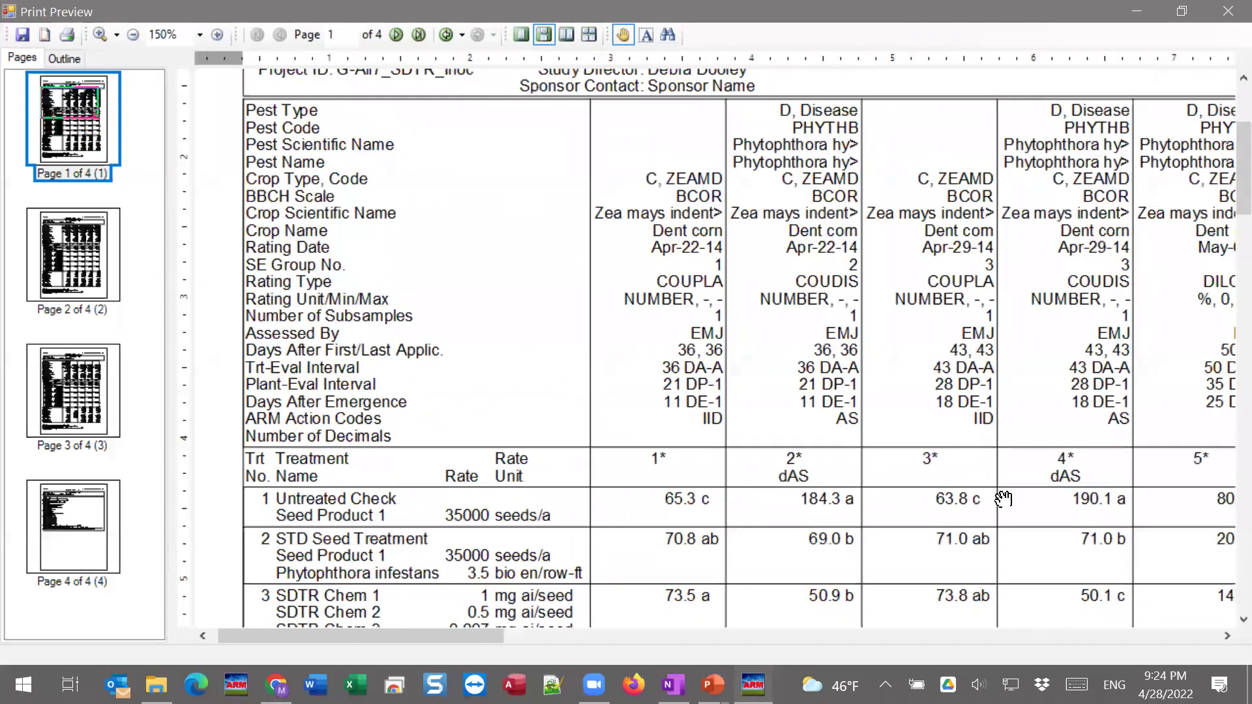
Examine the AS action code, de-transformed treatment means, mean comparison letters and LSD range for column 2 on page 1
left_click_drag(336, 437, 292, 260)
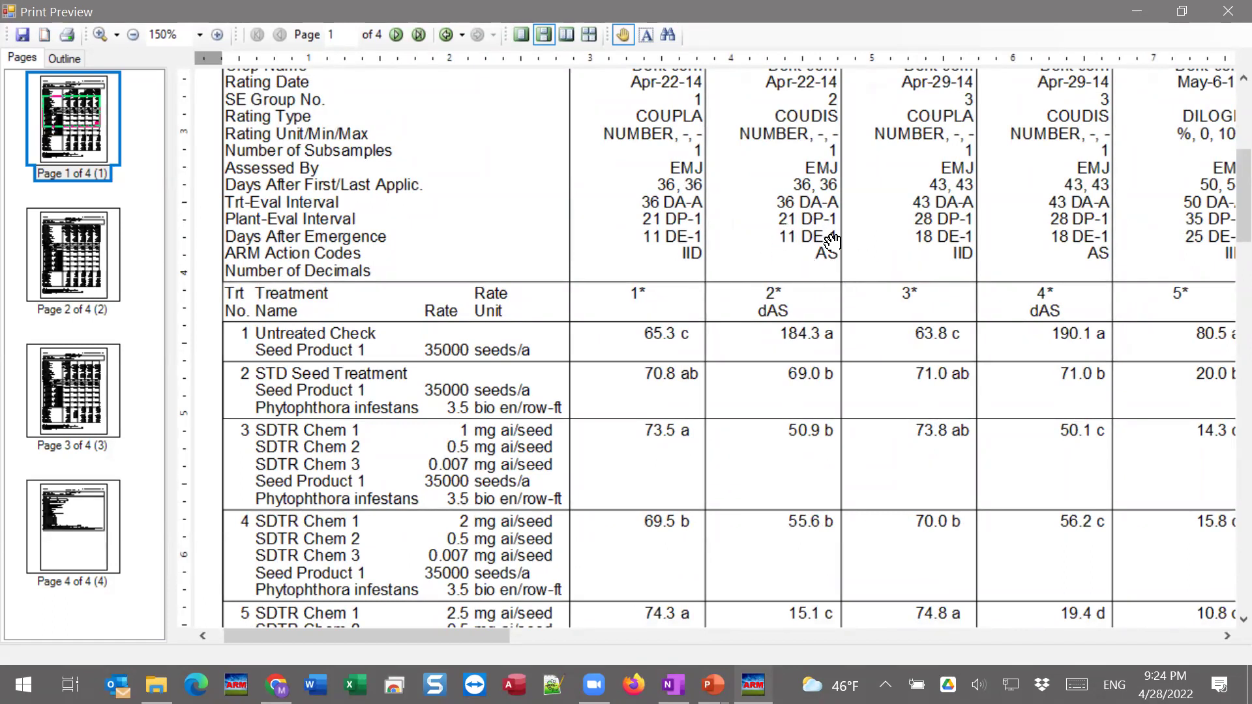
left_click_drag(839, 546, 843, 363)
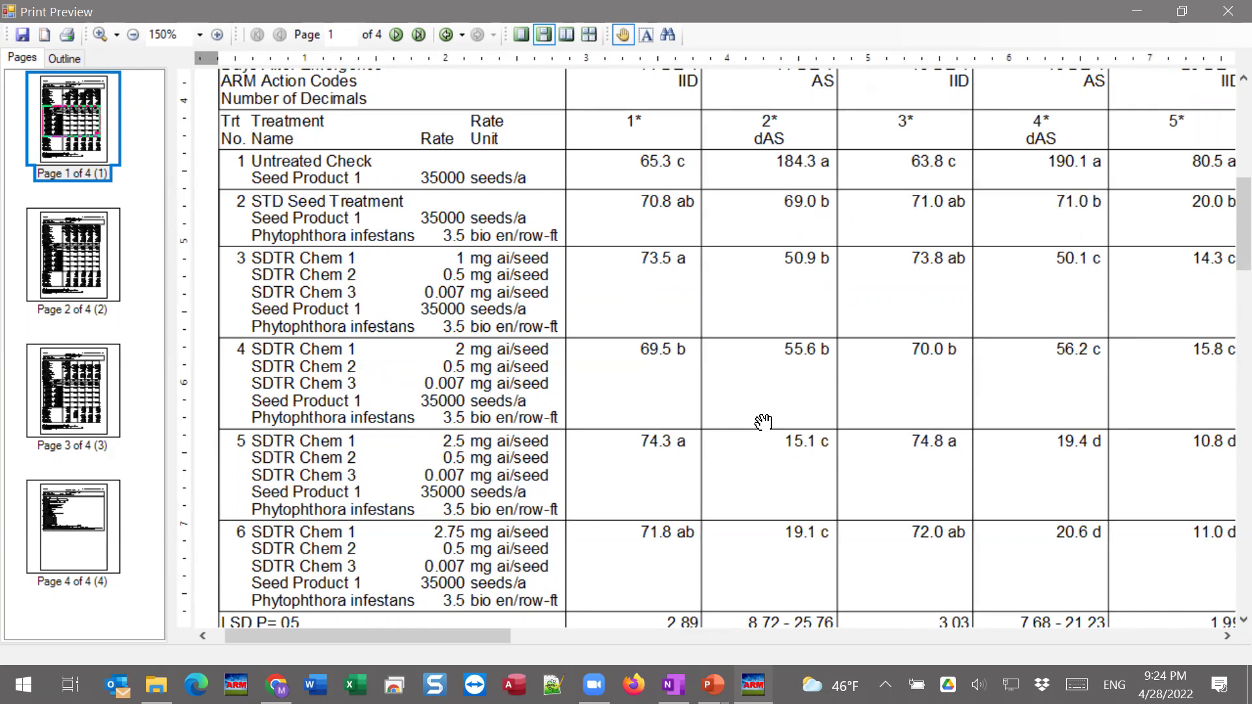
scroll(829, 222, "up", 1)
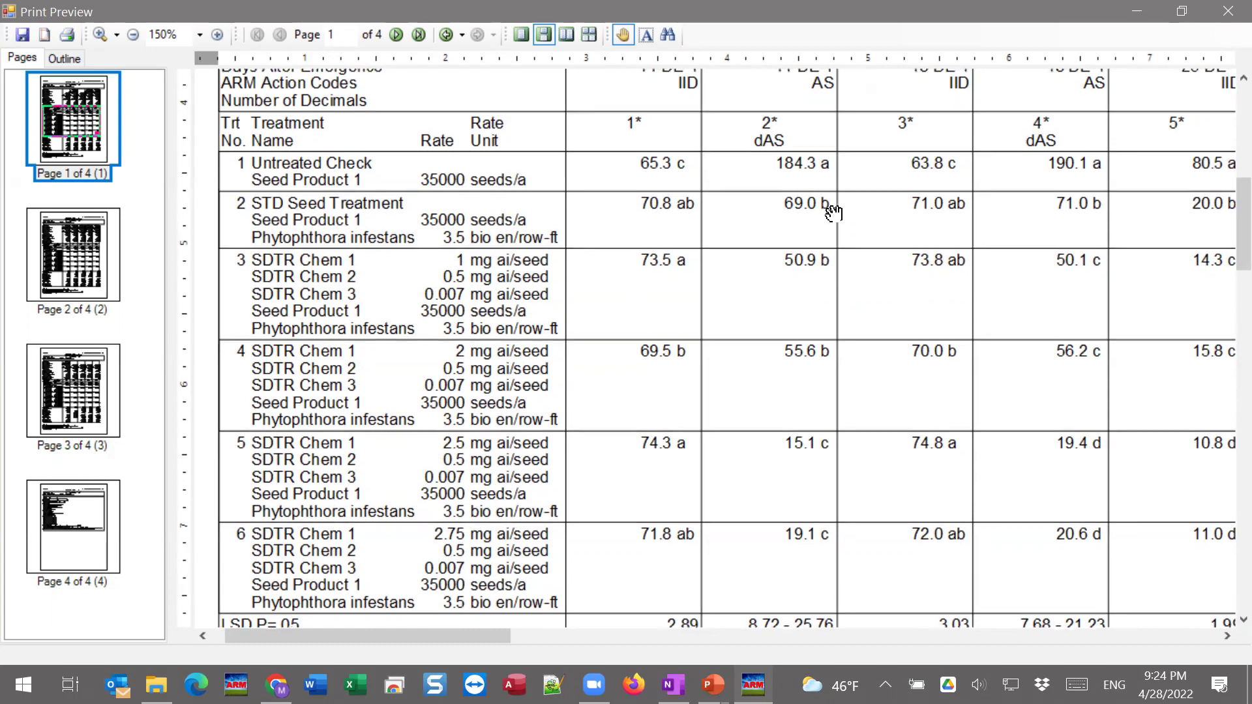
scroll(843, 316, "down", 5)
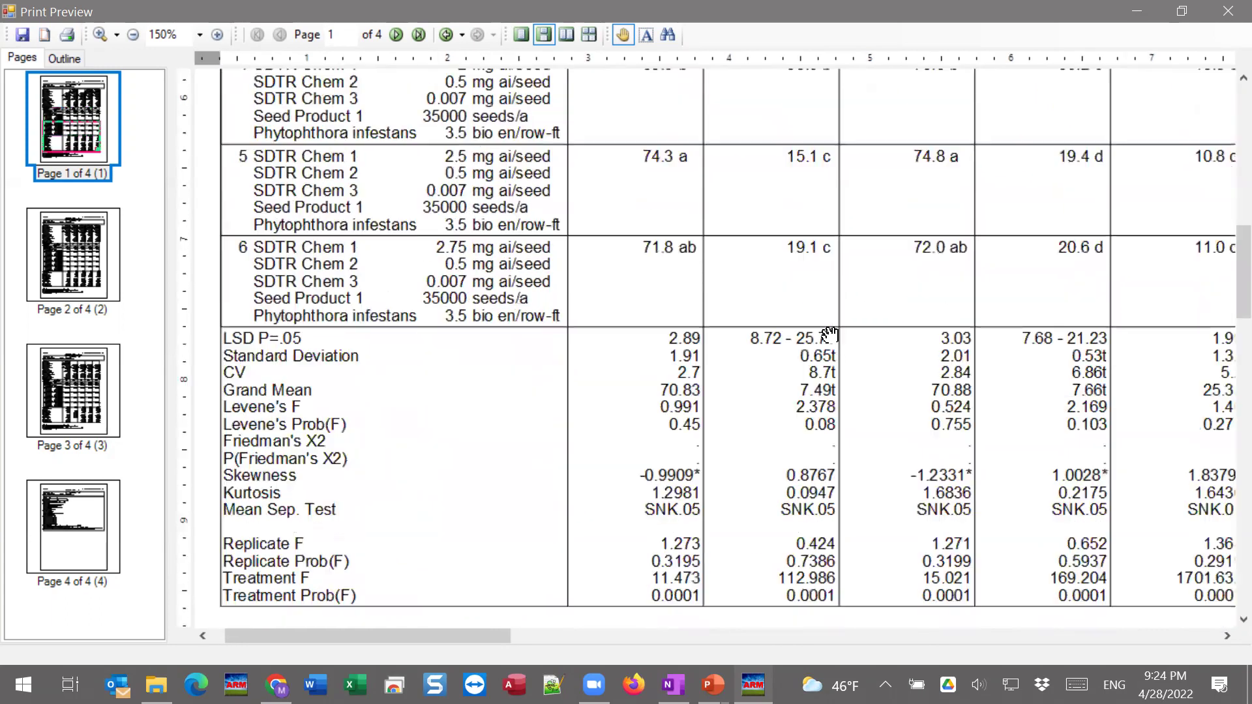
left_click_drag(816, 396, 817, 522)
scroll(812, 484, "up", 5)
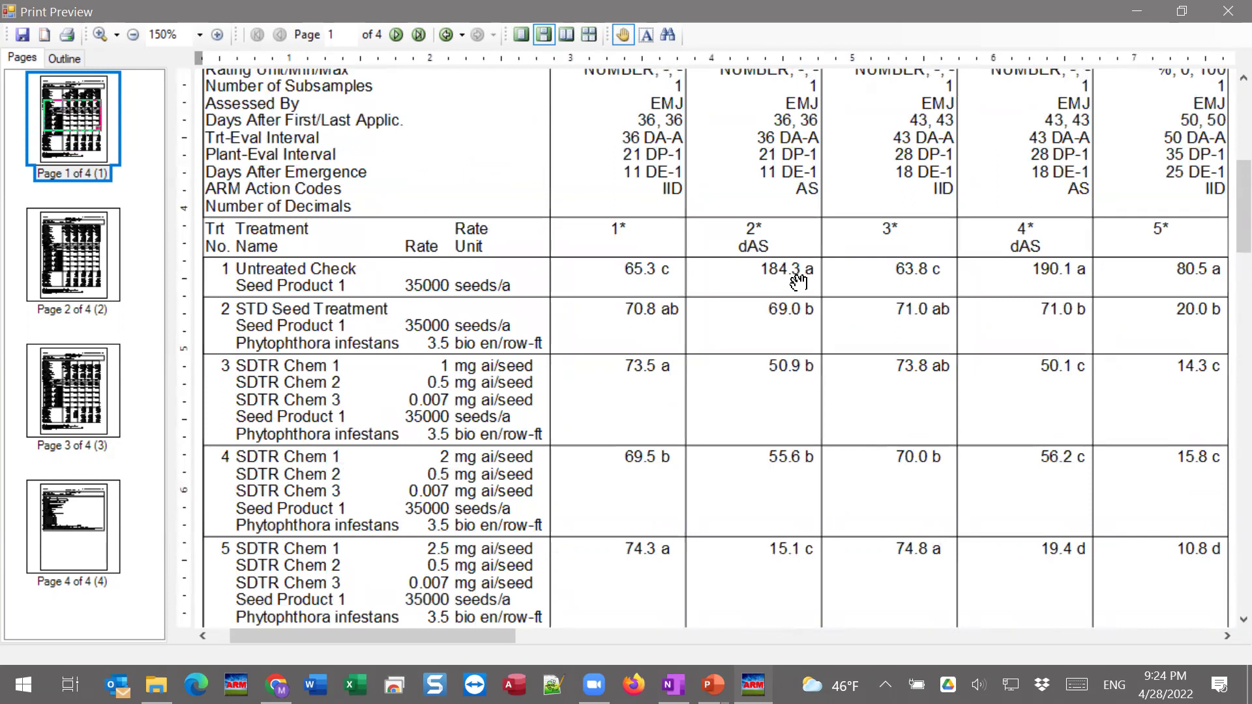
scroll(783, 277, "up", 3)
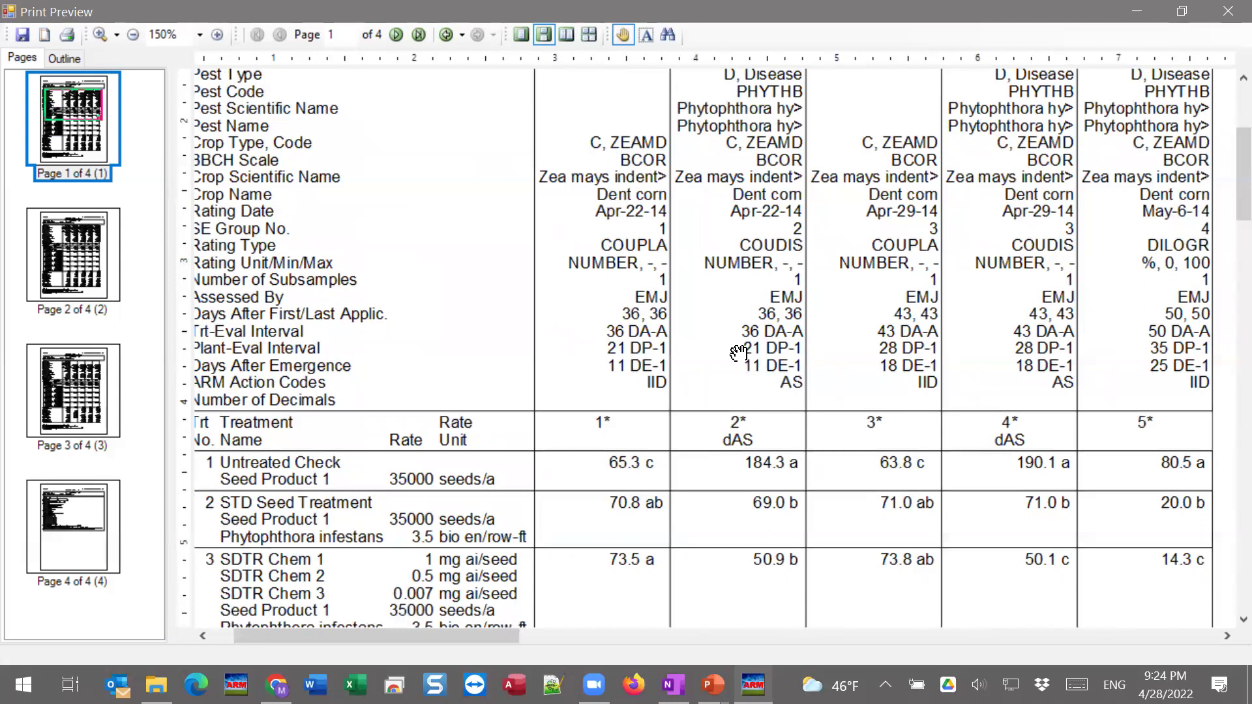
scroll(725, 299, "down", 3)
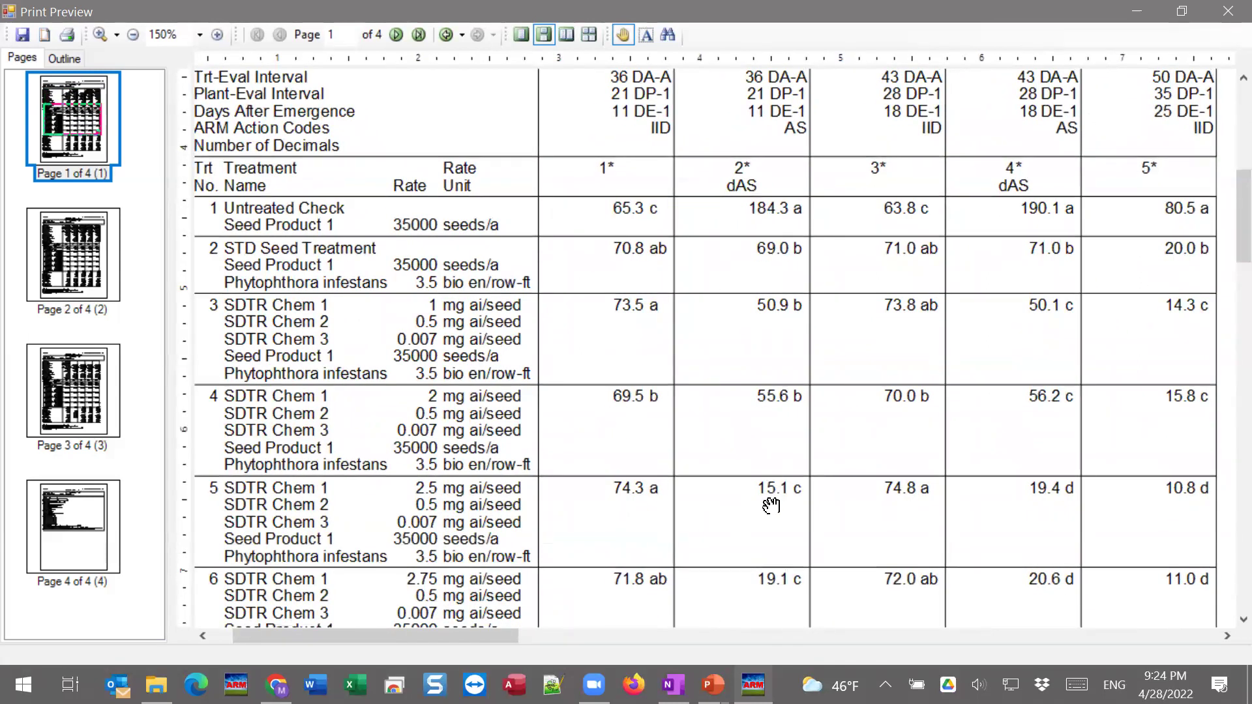
Review the treatment means across the remaining assessment columns, through page 2 to columns 11–15 on page 3
left_click_drag(862, 362, 651, 389)
left_click_drag(902, 310, 595, 372)
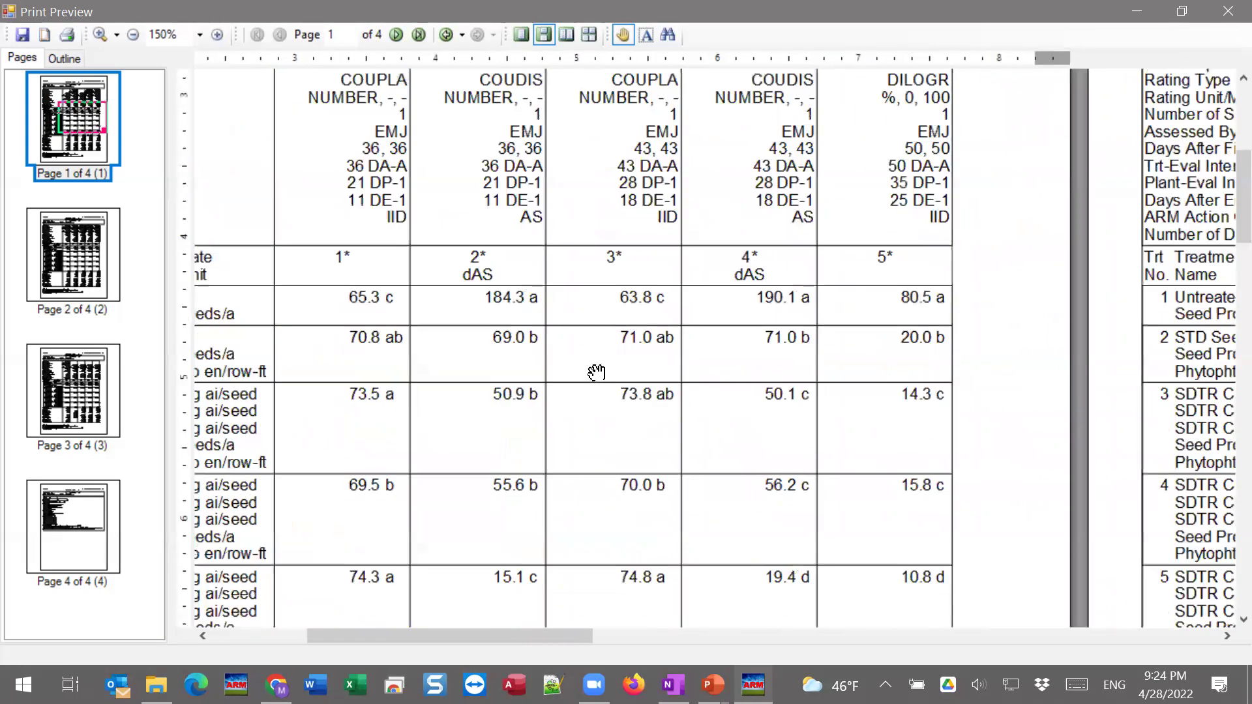
left_click_drag(724, 348, 657, 339)
left_click_drag(1090, 329, 73, 372)
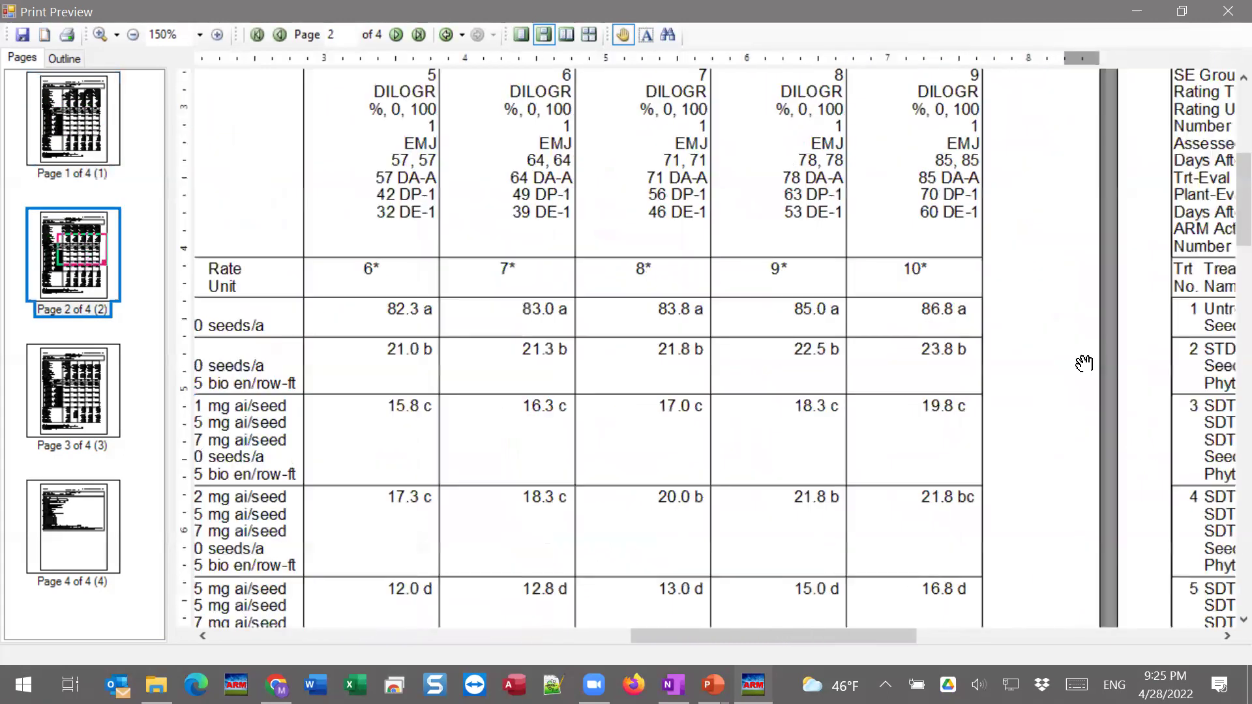
left_click_drag(908, 358, 601, 355)
left_click_drag(824, 348, 481, 352)
left_click_drag(1062, 364, 586, 349)
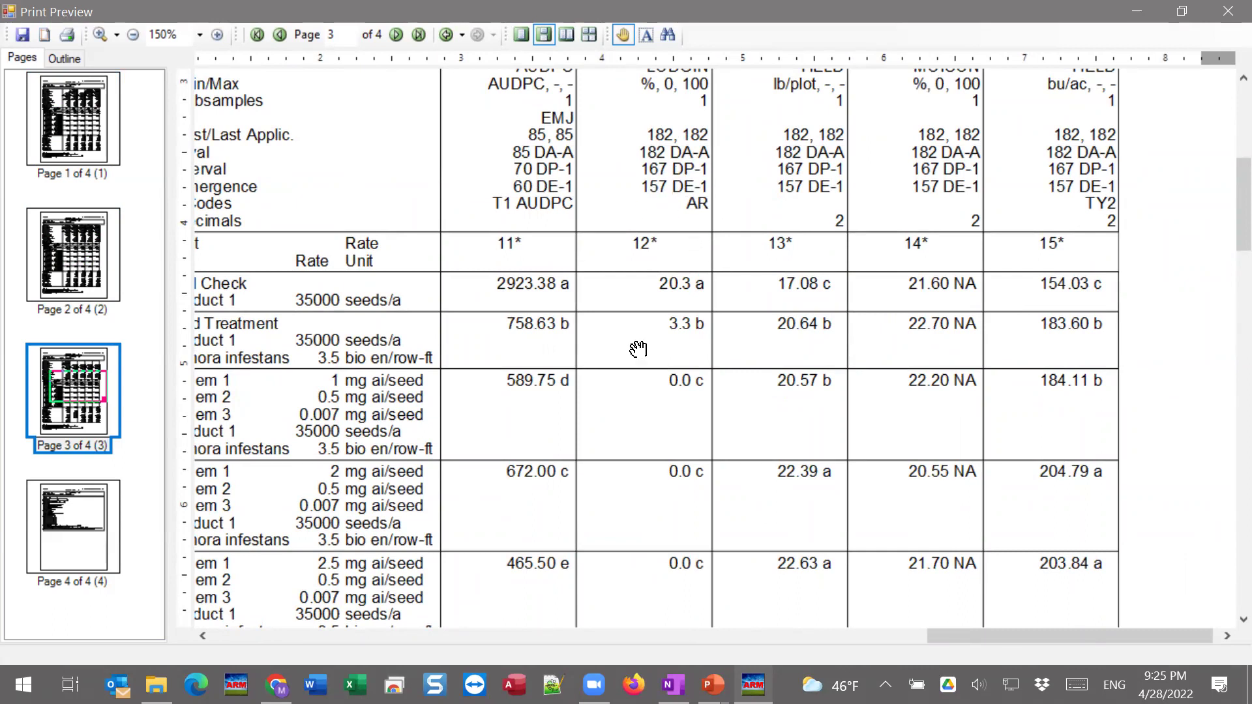
Inspect column 12's treatment means, LSD and assumption test statistics on page 3, and close the print preview
left_click_drag(642, 539, 665, 319)
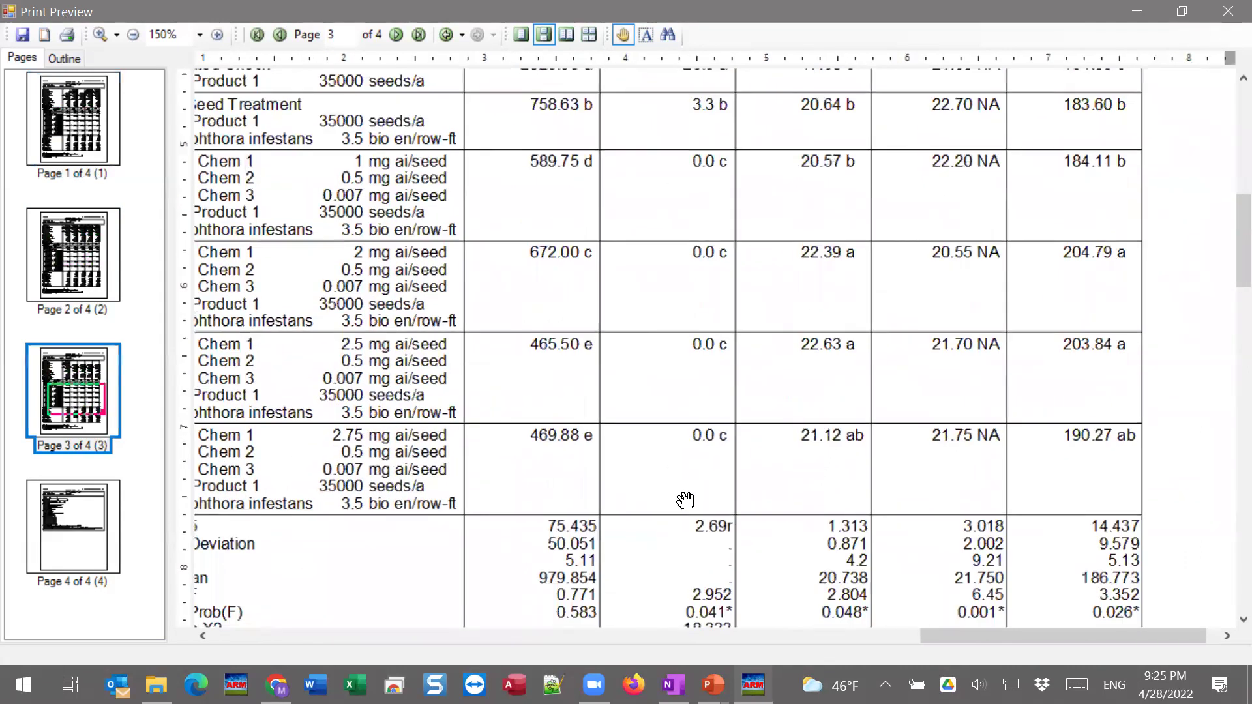
left_click_drag(716, 503, 709, 264)
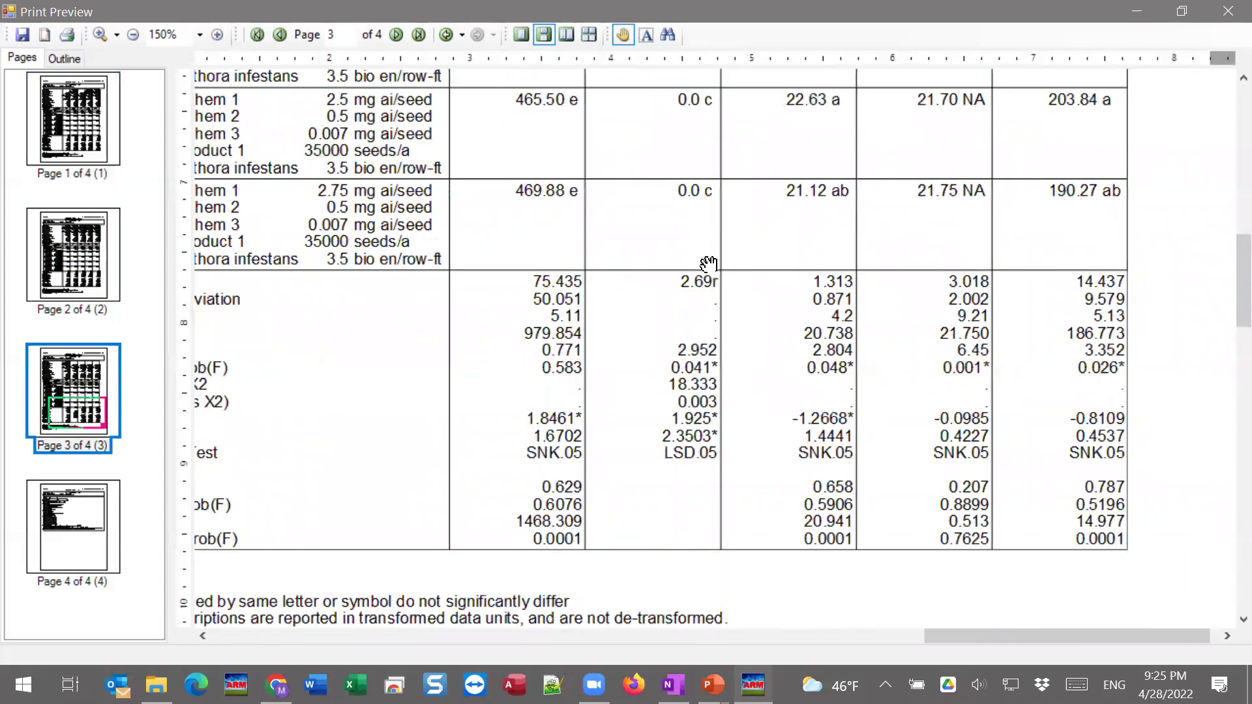
left_click_drag(718, 371, 798, 394)
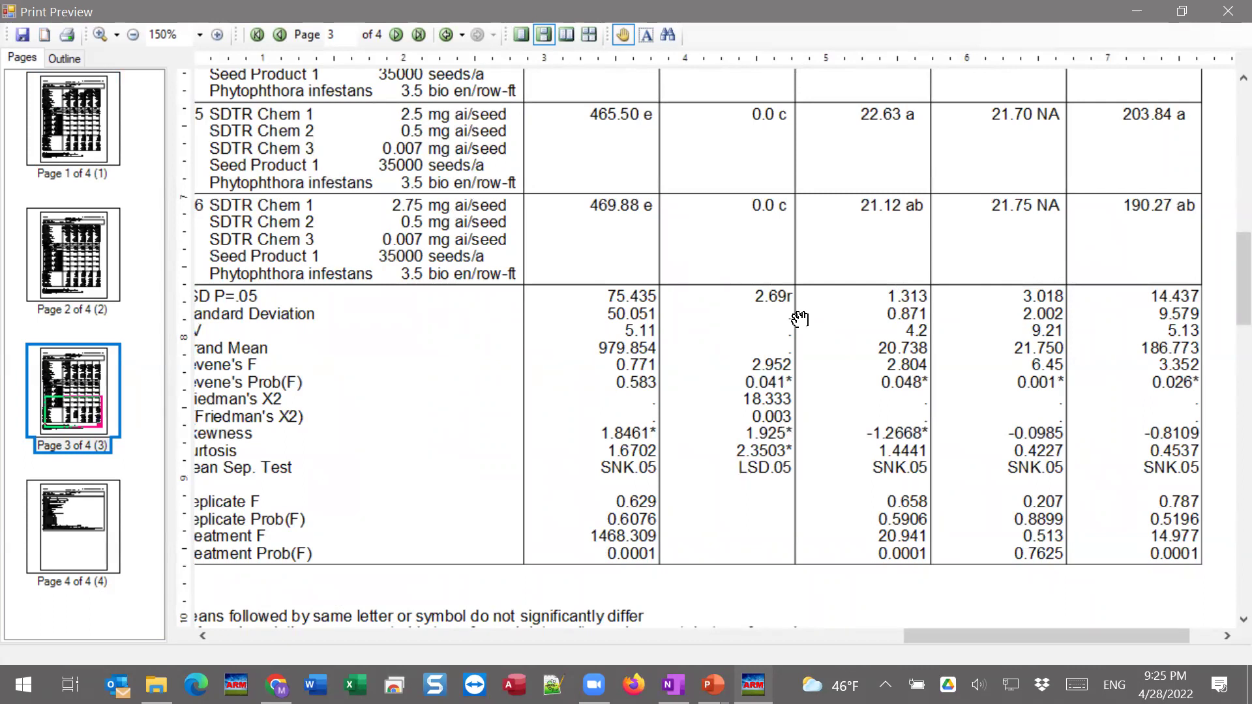
left_click_drag(758, 331, 838, 321)
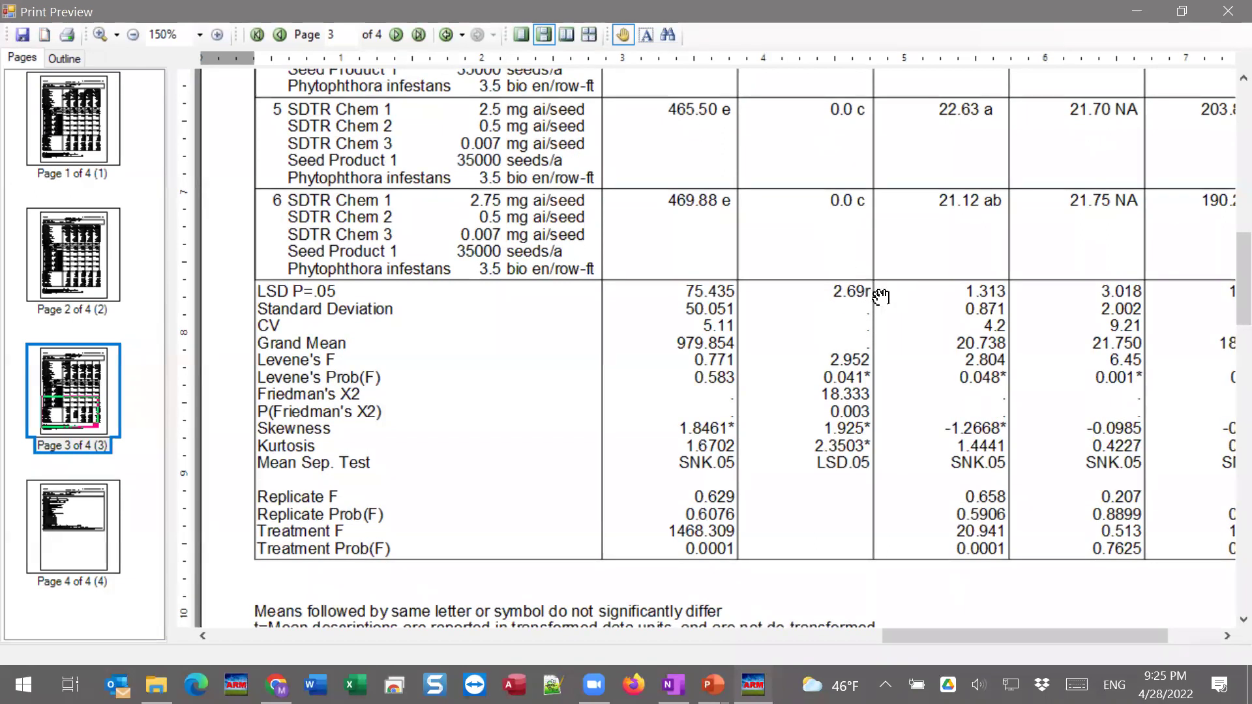
scroll(814, 291, "up", 5)
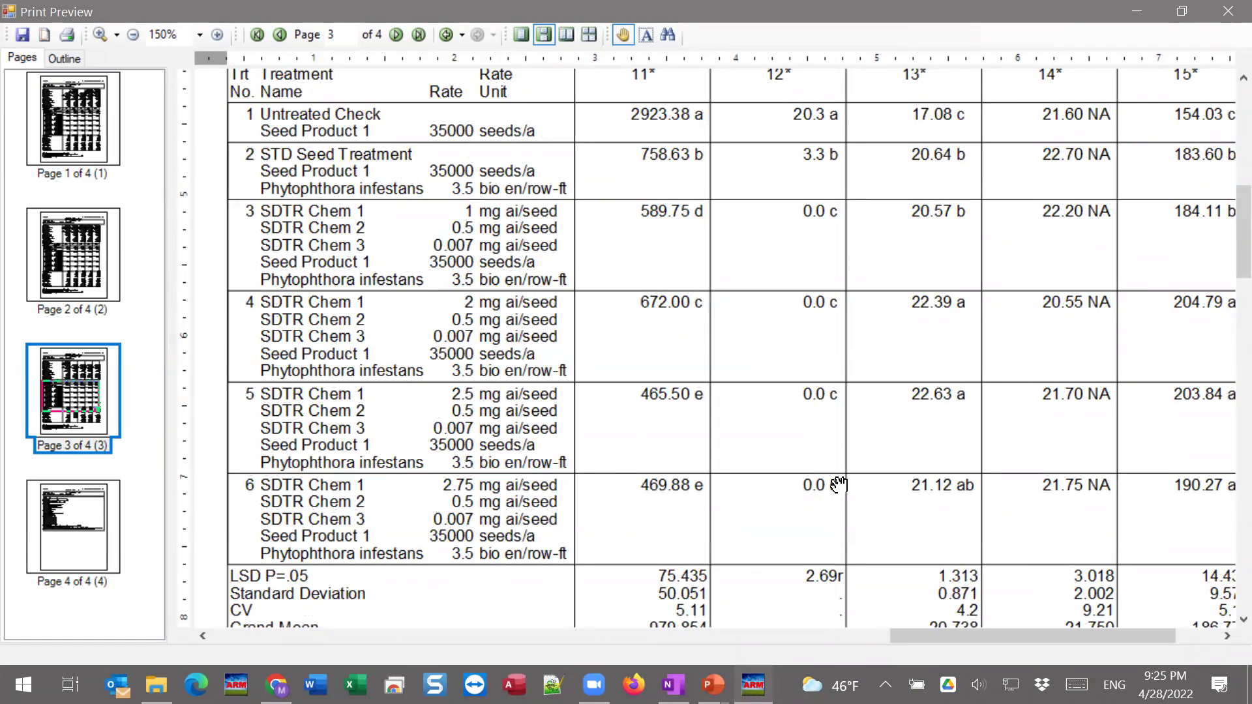
left_click_drag(833, 547, 847, 209)
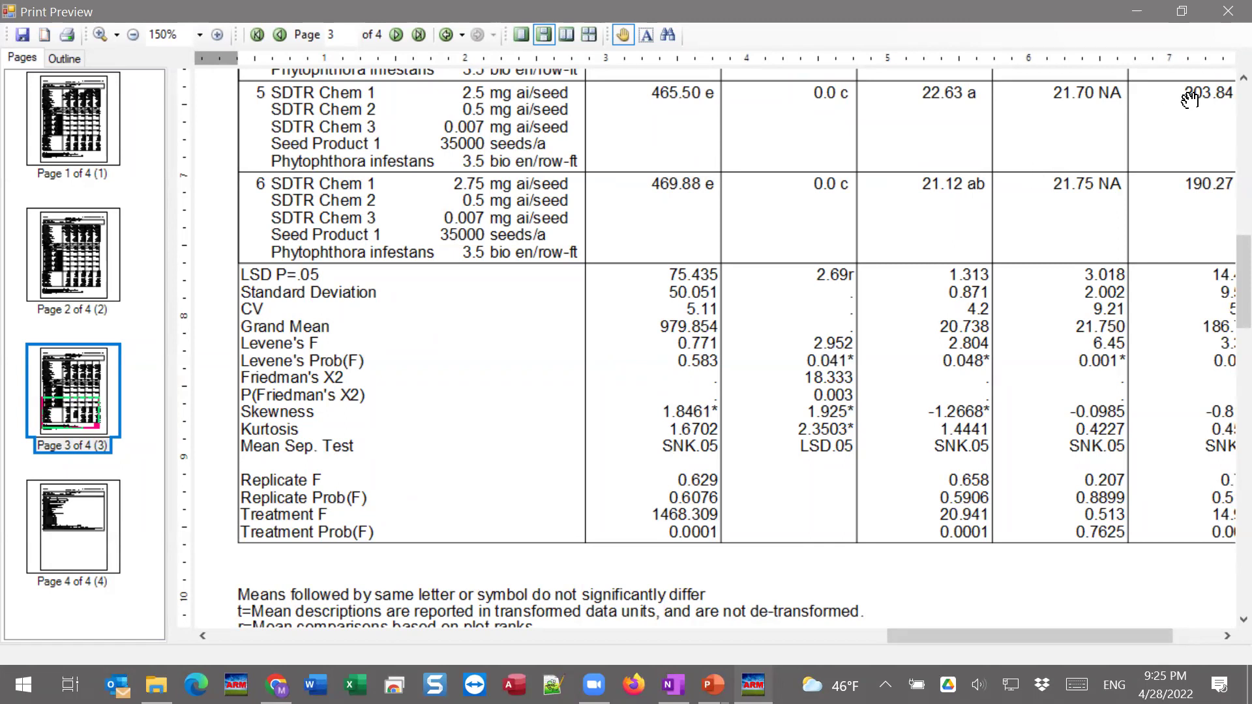
left_click(1228, 11)
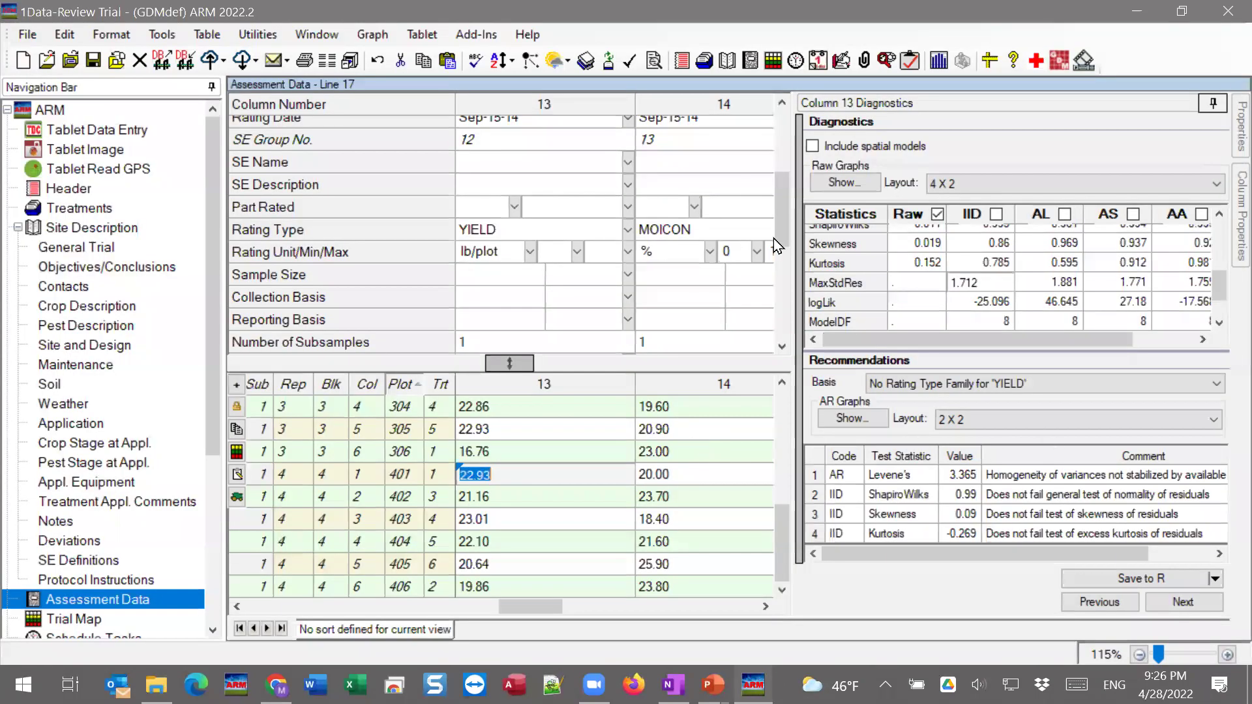
Close the current study and open the InteractiveAOV-webinar trial from the study list
left_click(825, 268)
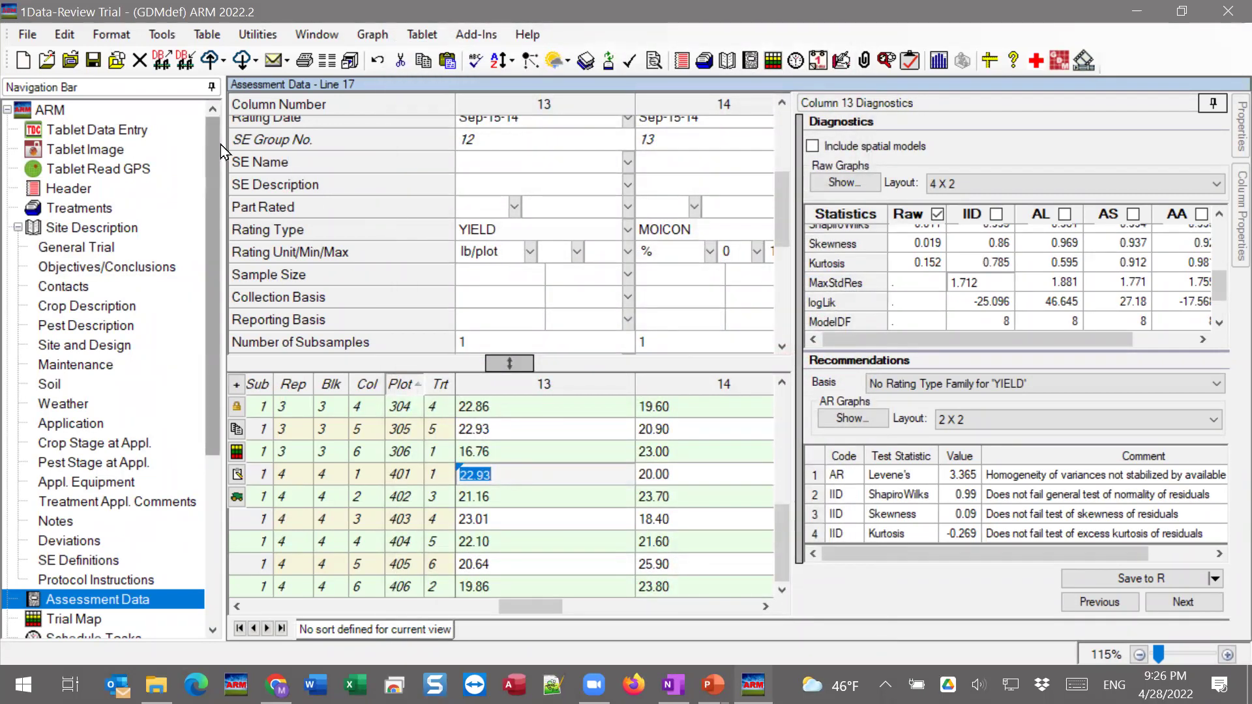
left_click(141, 62)
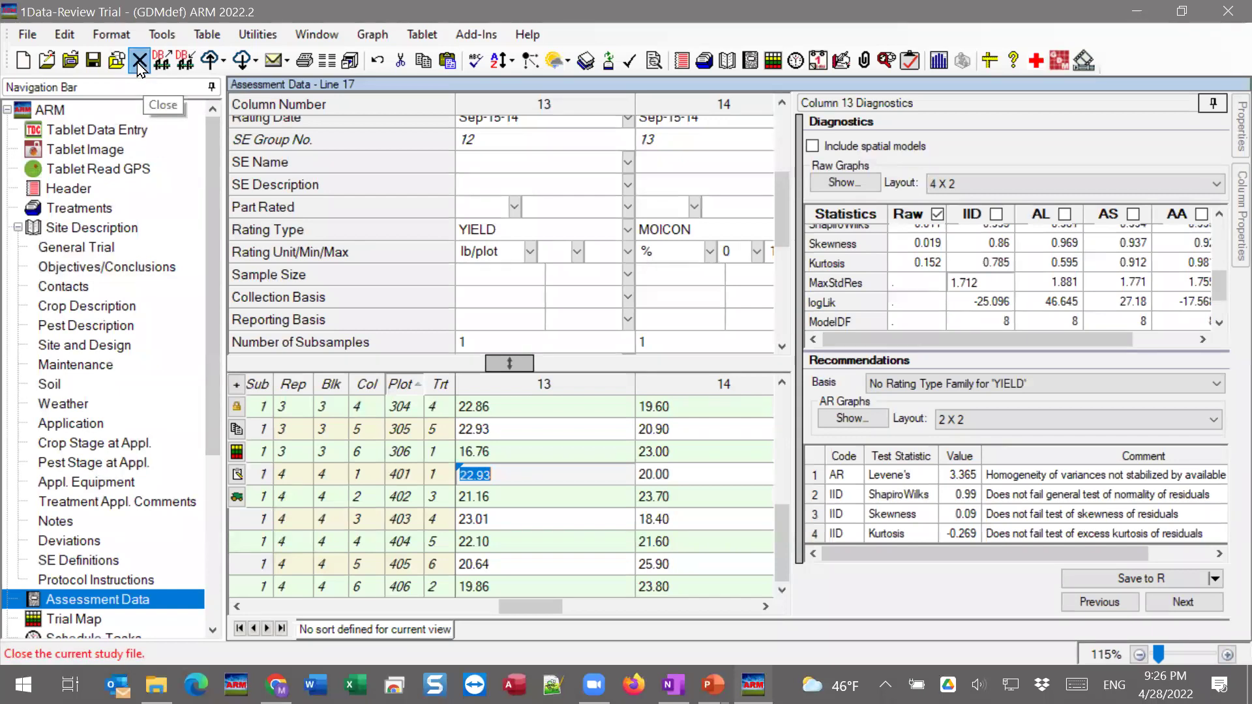
left_click(678, 360)
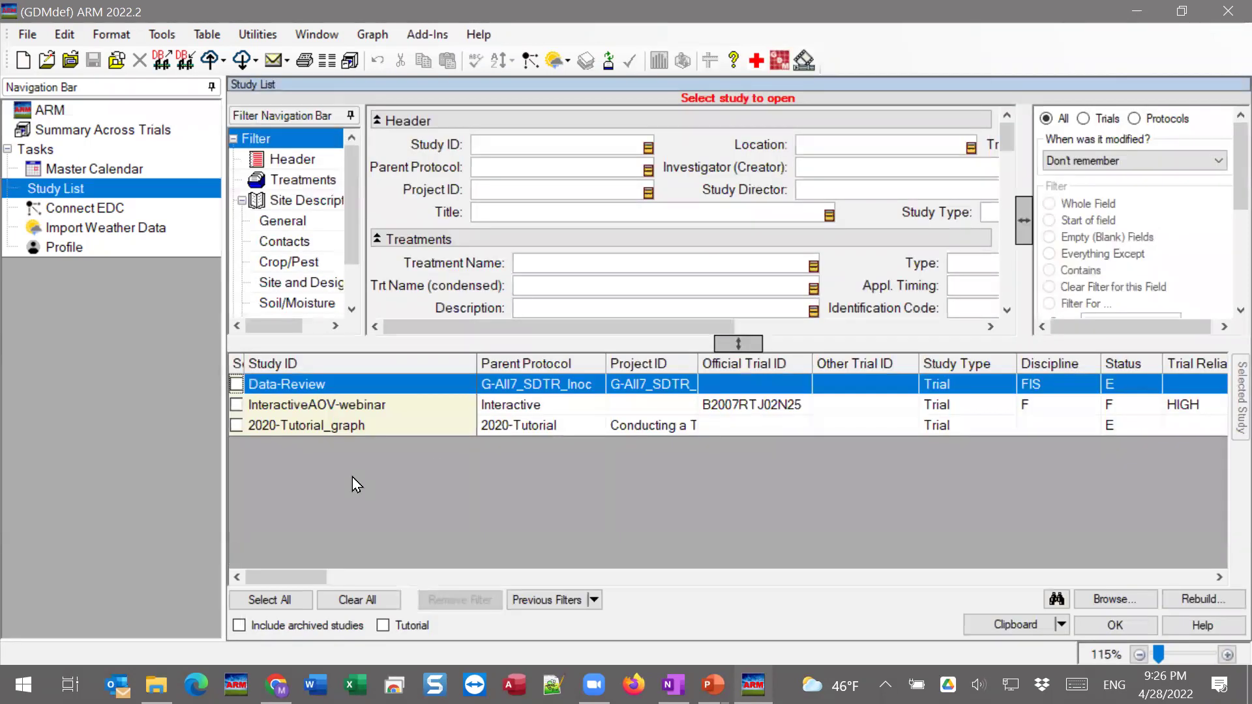
double_click(327, 405)
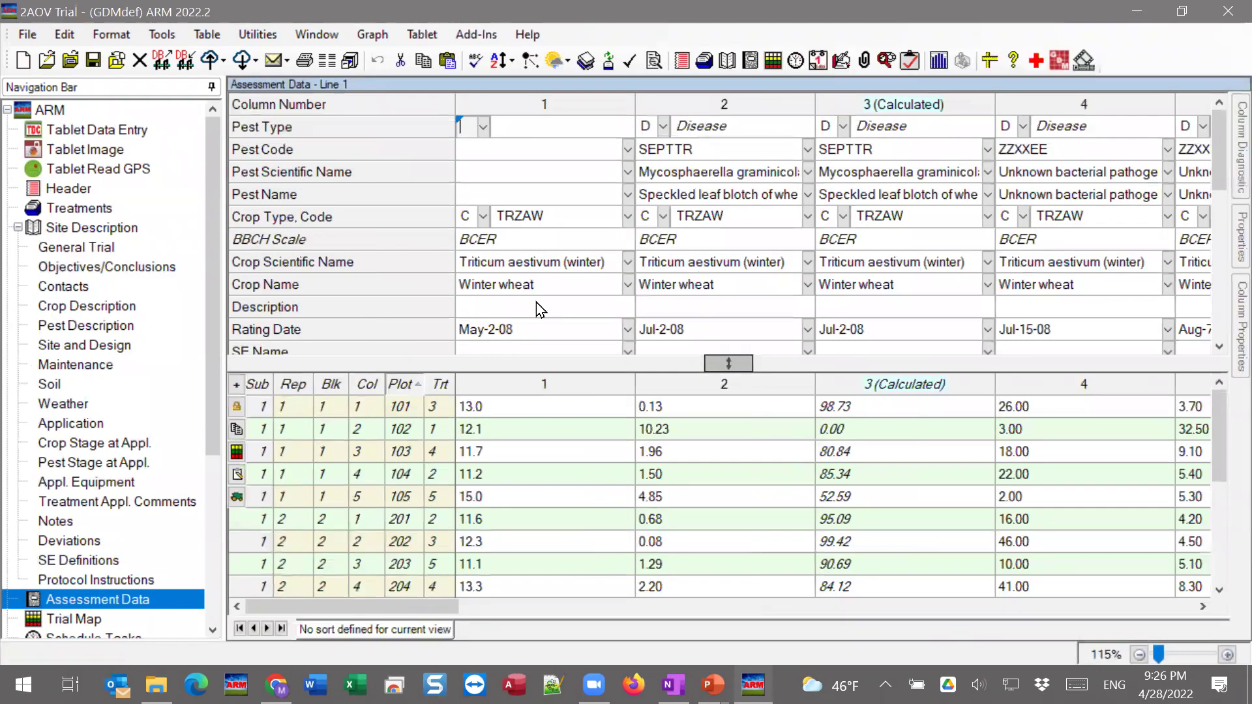
Load the AOV-FAQs report set for printing and preview its AOV Means Table report
left_click(304, 64)
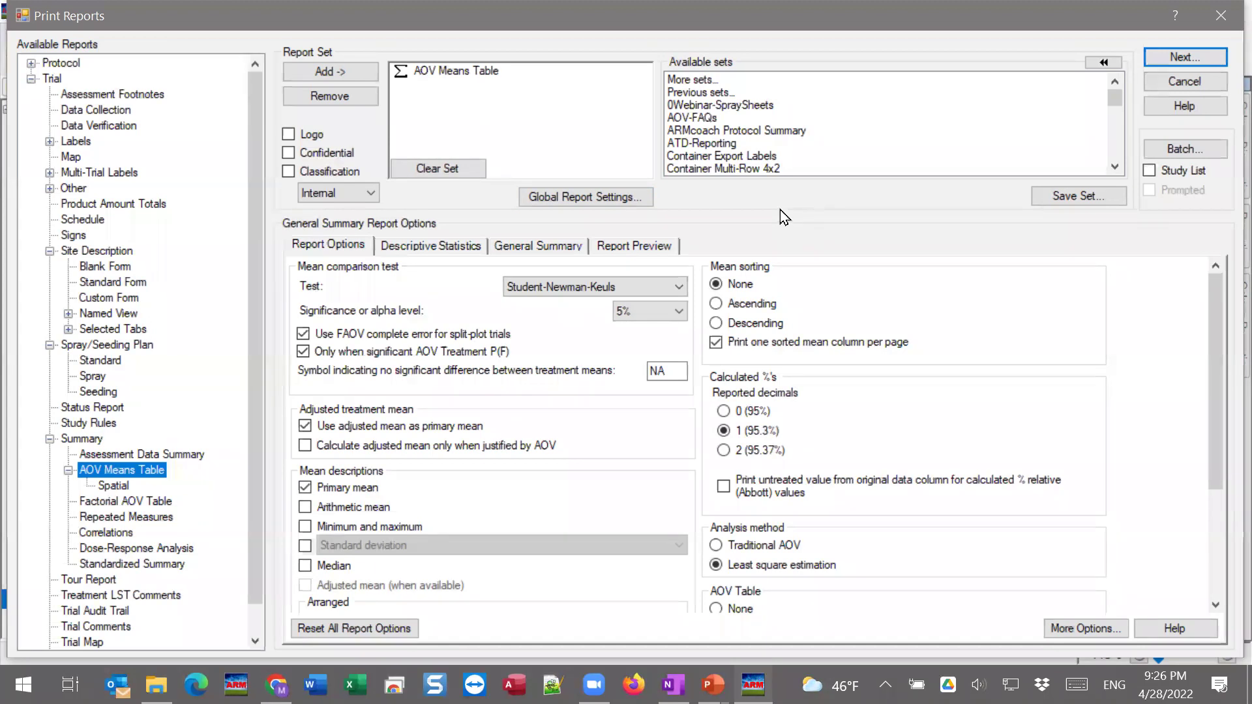
left_click(679, 115)
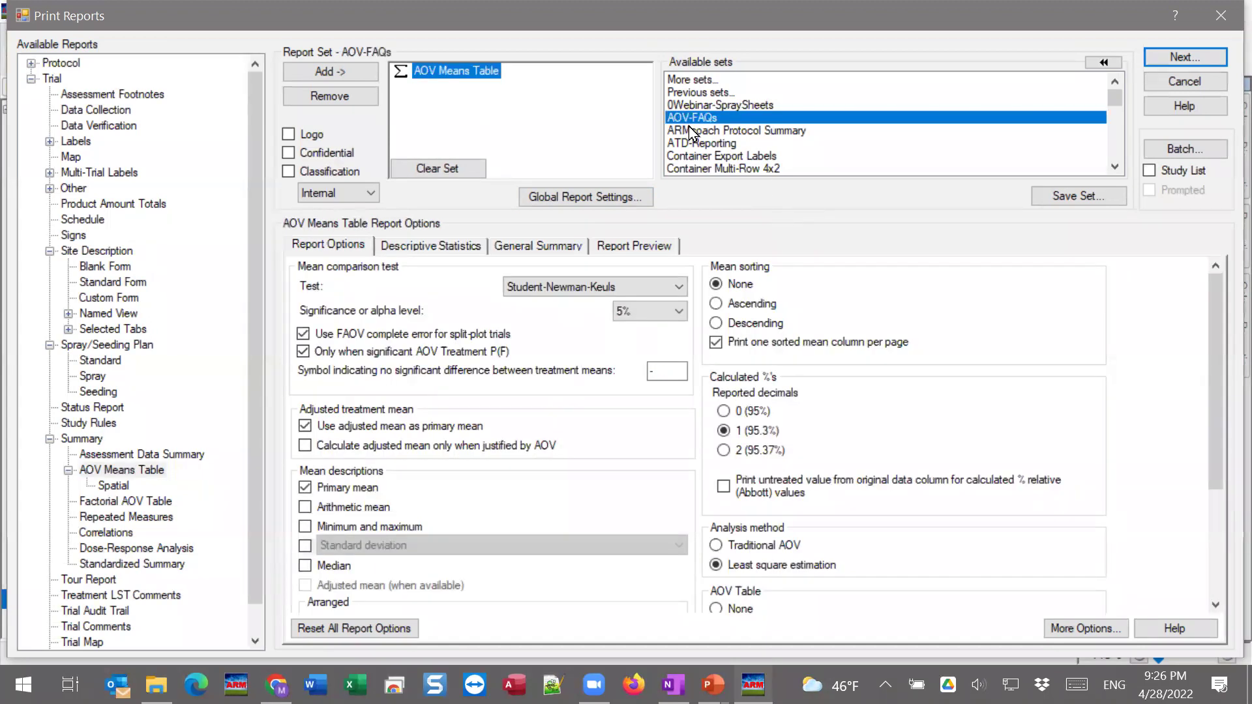
left_click(639, 249)
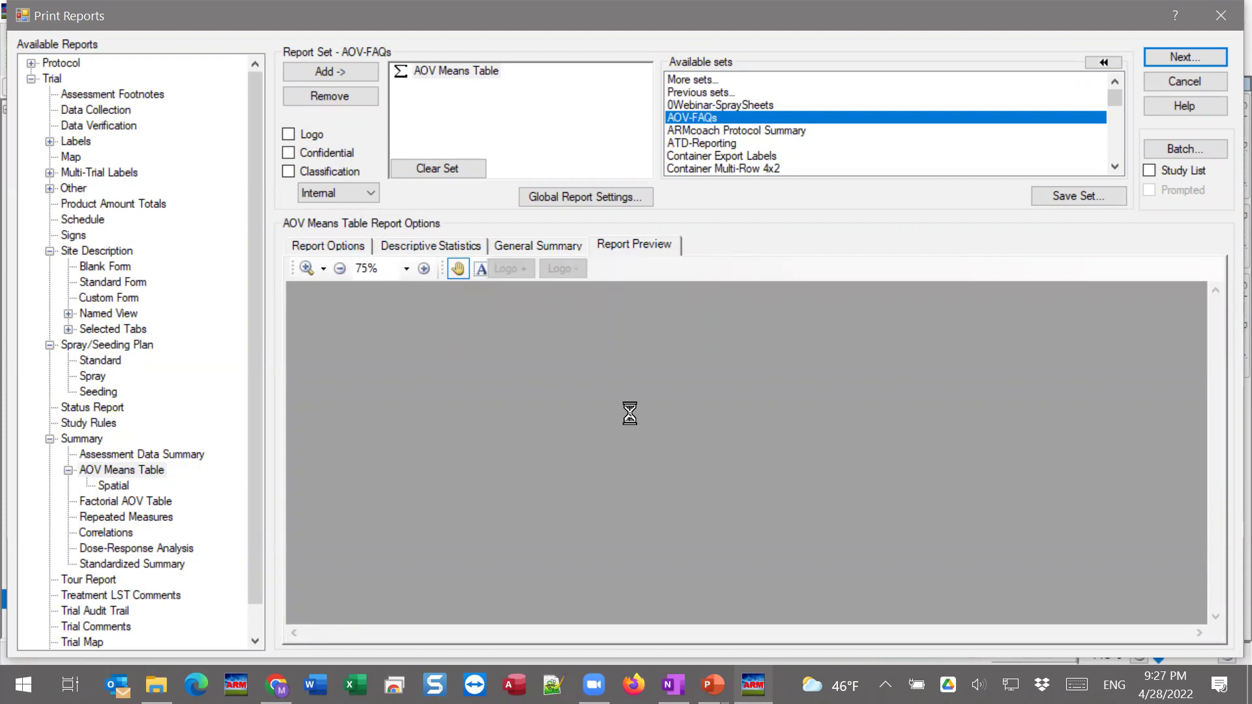
Examine the treatment means and the no-significant-difference symbol in column 1 of the previewed AOV Means Table
left_click_drag(620, 526, 448, 362)
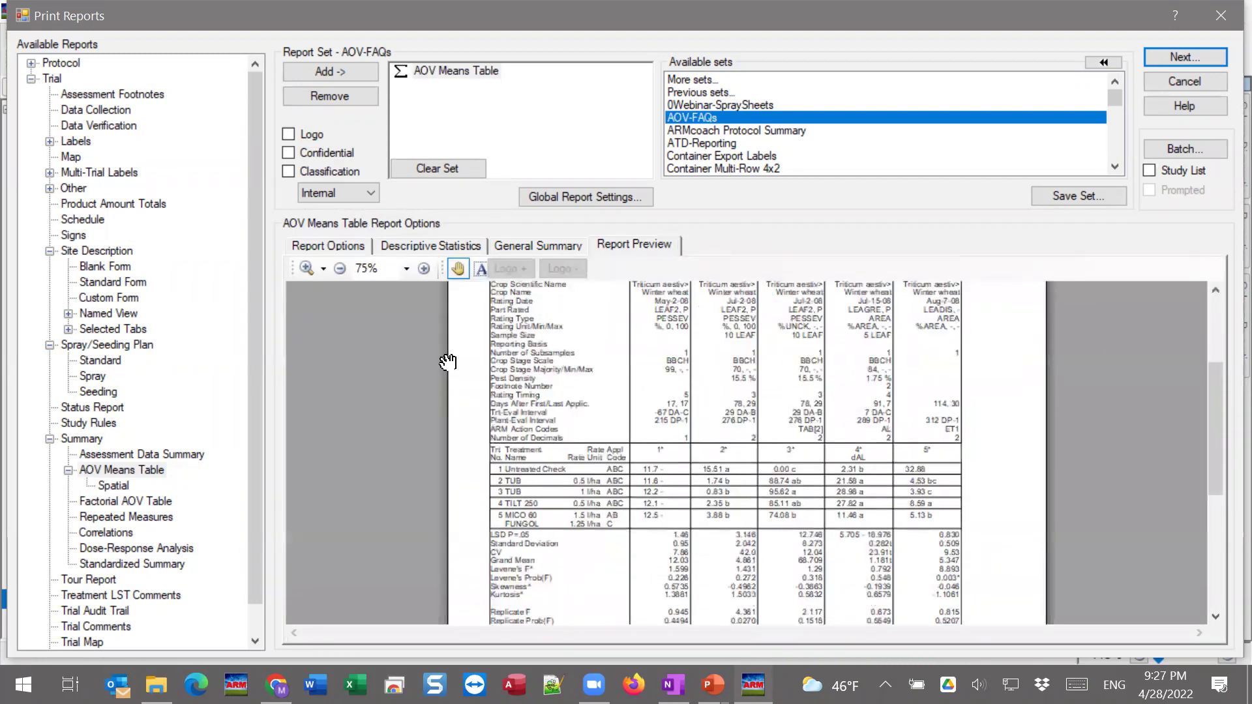
left_click(424, 268)
left_click(424, 268)
left_click(423, 268)
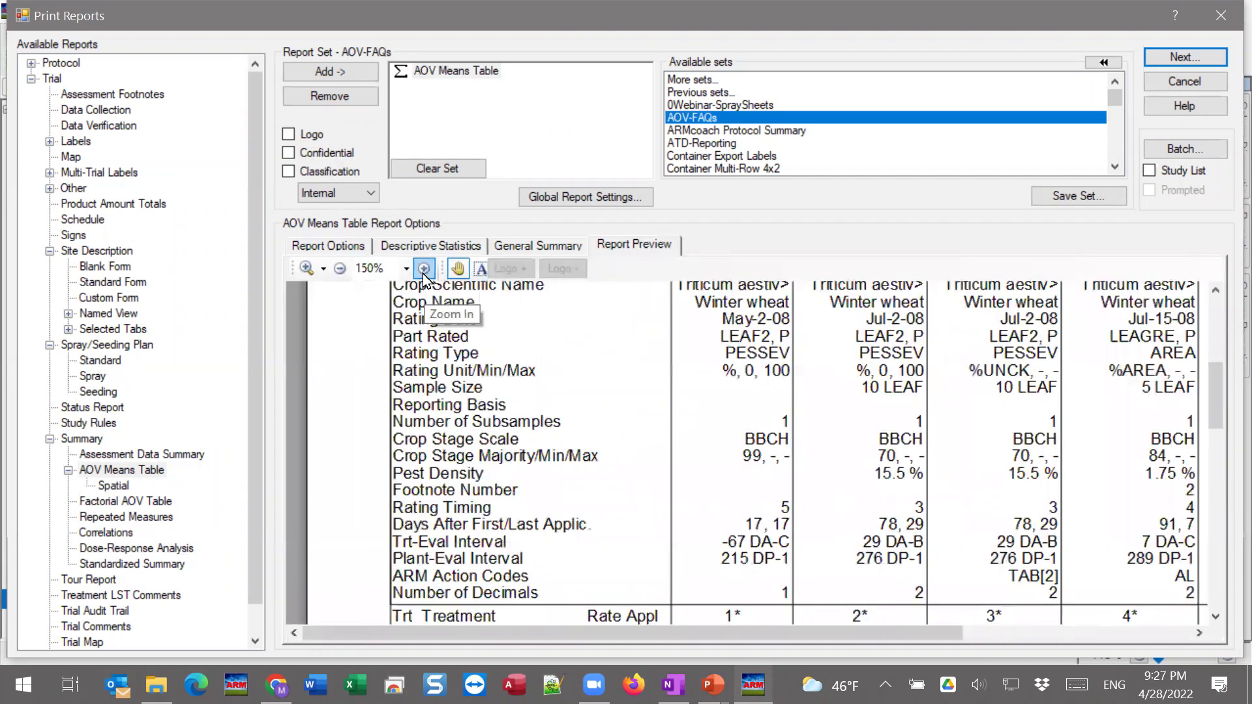
scroll(557, 512, "down", 2)
scroll(580, 483, "down", 1)
scroll(587, 431, "down", 2)
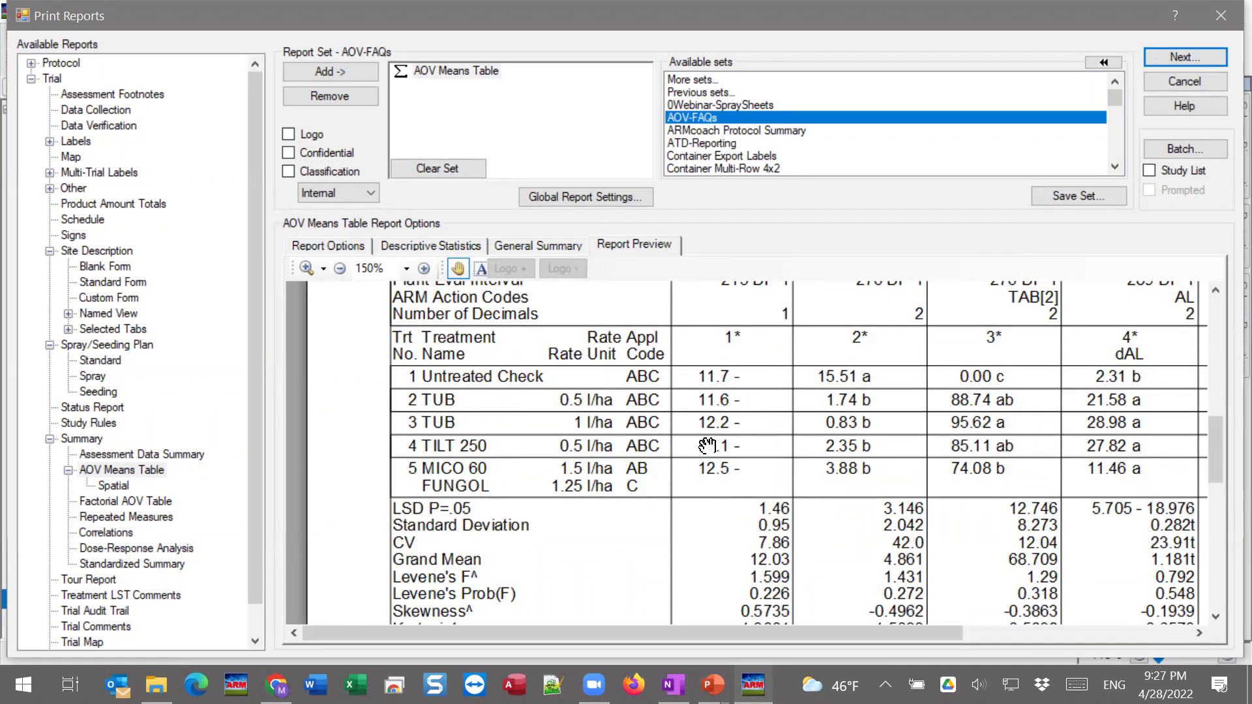
right_click(739, 512)
left_click(760, 483)
Set the symbol indicating no significant difference between treatment means to "a"
left_click(331, 253)
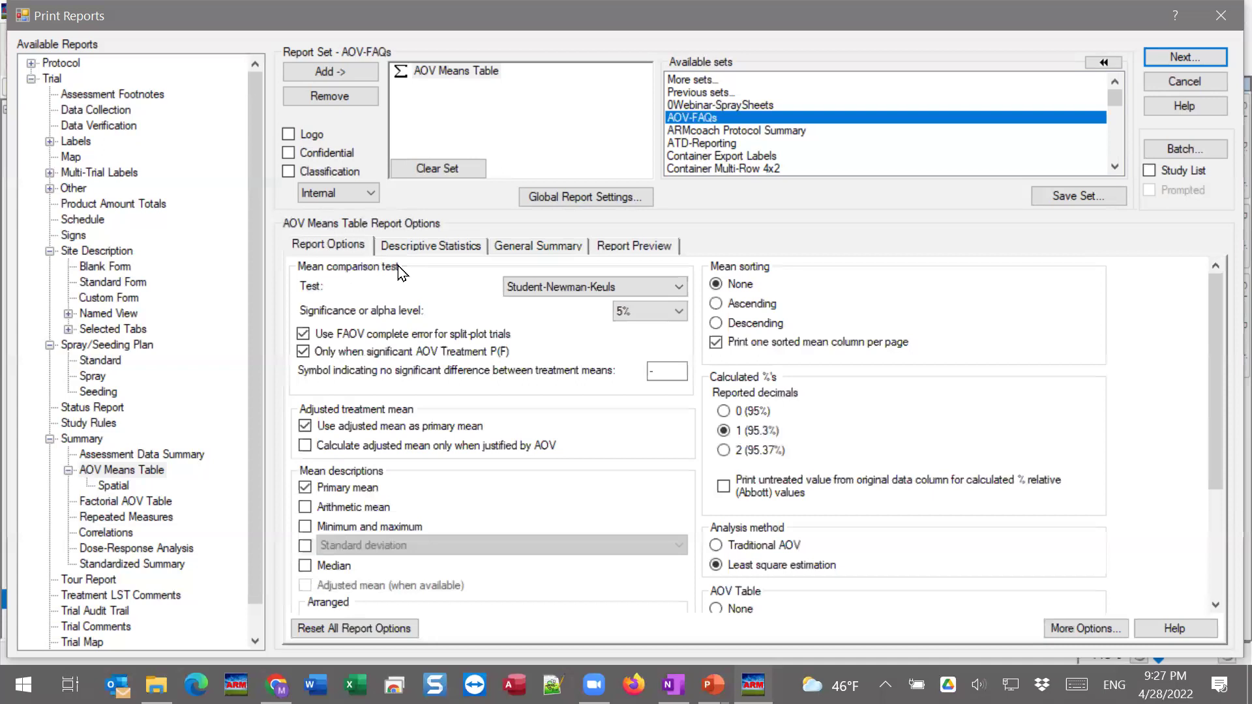
left_click(652, 371)
mouse_move(352, 378)
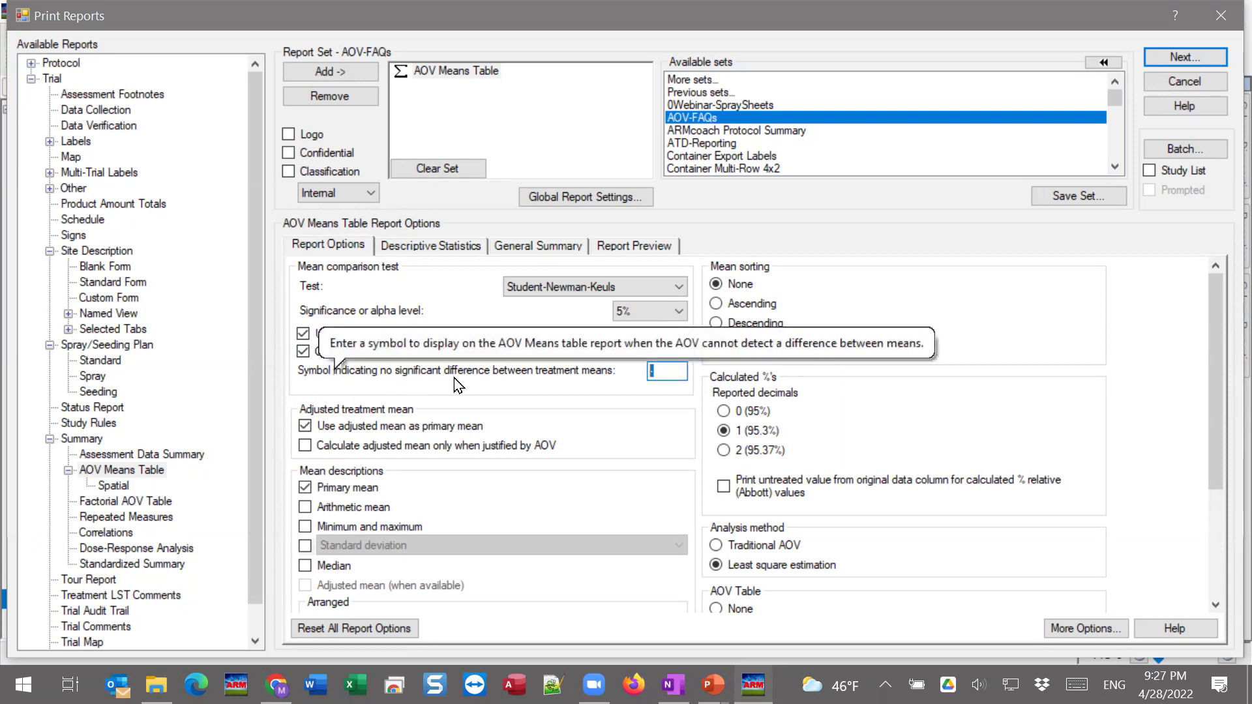
left_click(665, 369)
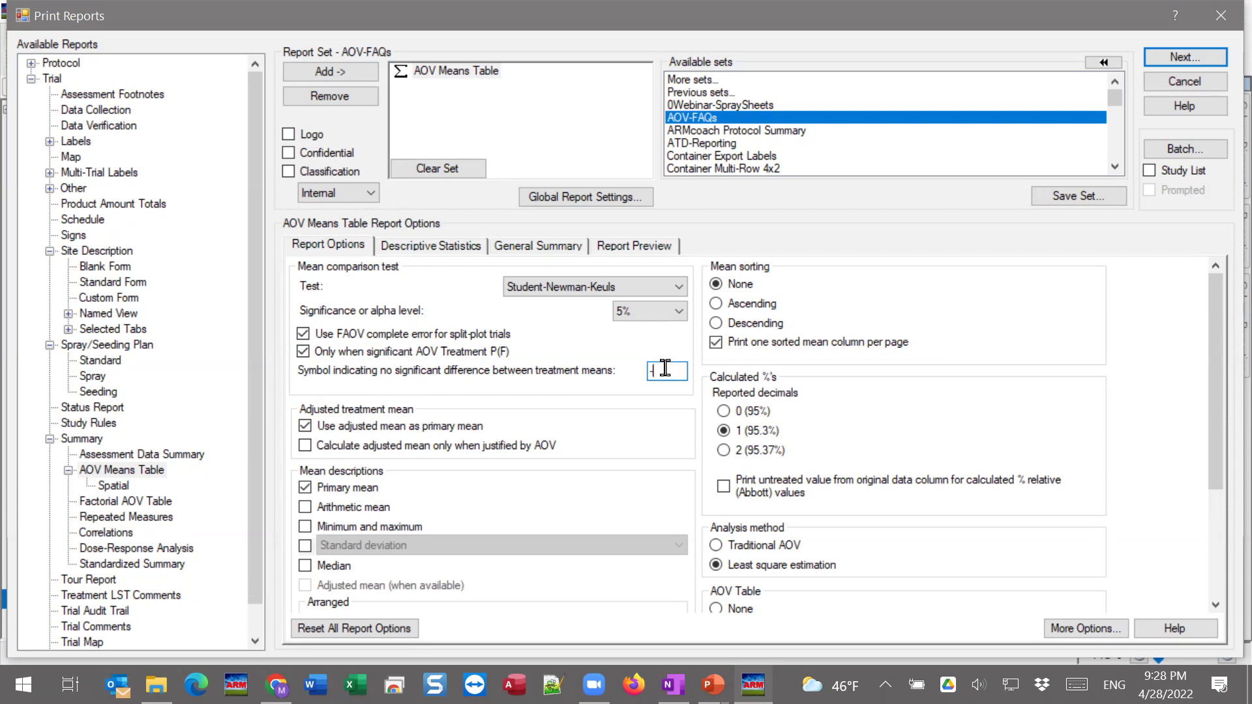
key("BackSpace")
type("NA")
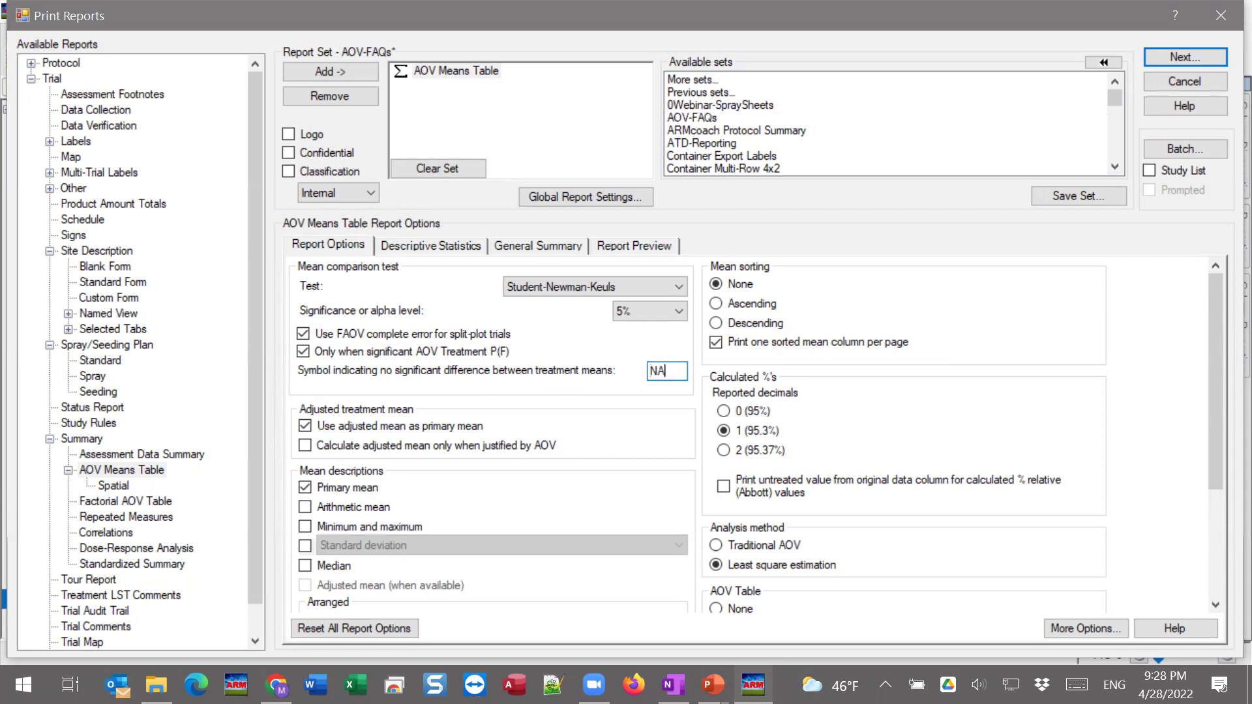
key("BackSpace")
type("S")
key("BackSpace")
key("BackSpace")
Check column 1's mean comparison letters in the refreshed preview against the no-significant-difference symbol option
left_click(644, 246)
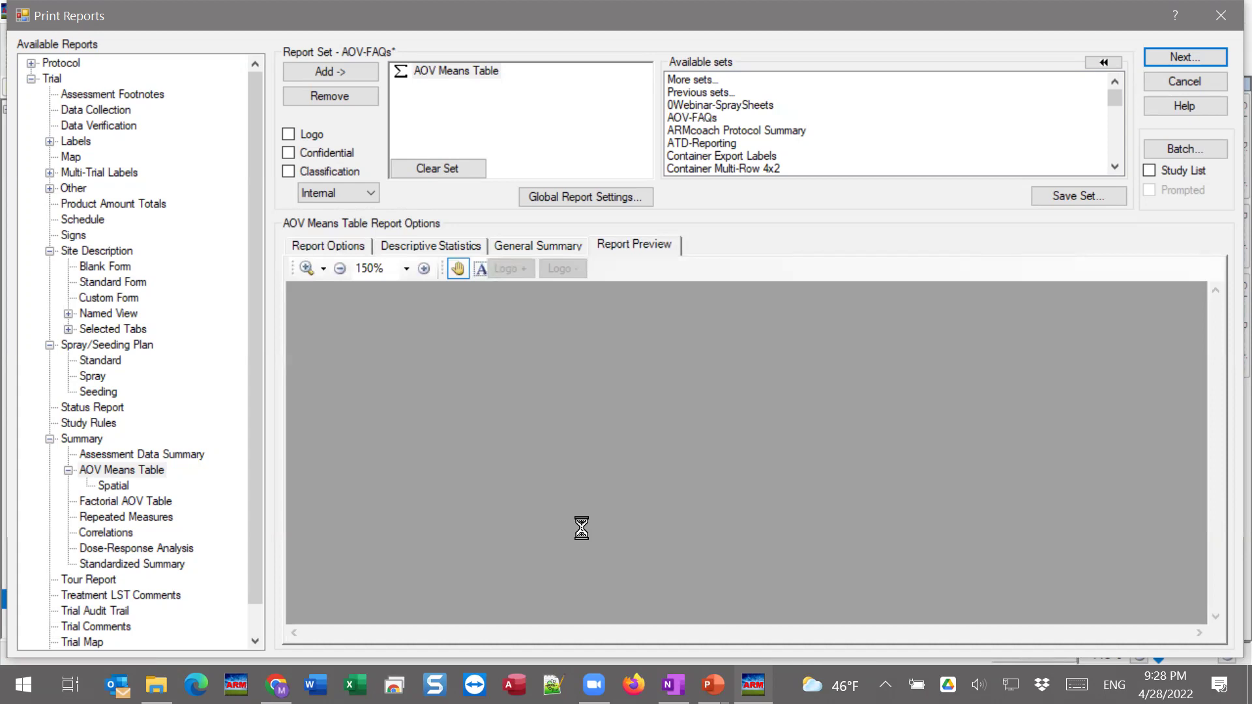
scroll(662, 541, "down", 6)
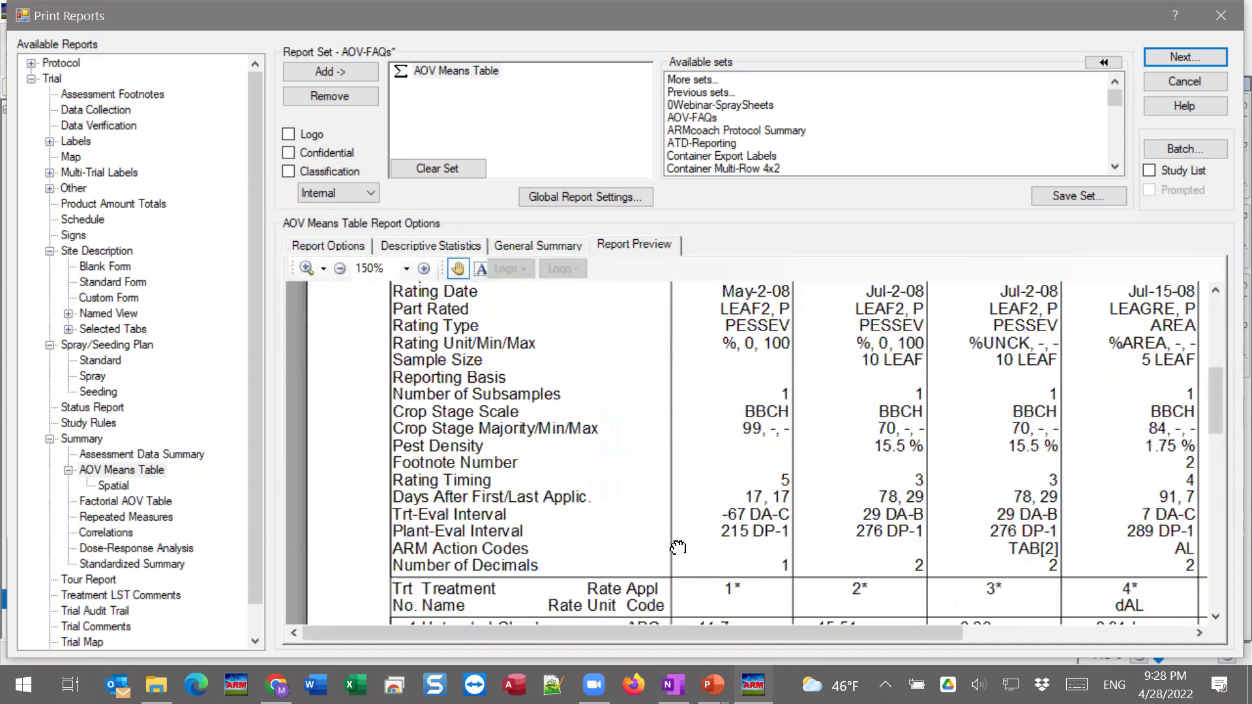
scroll(678, 548, "down", 5)
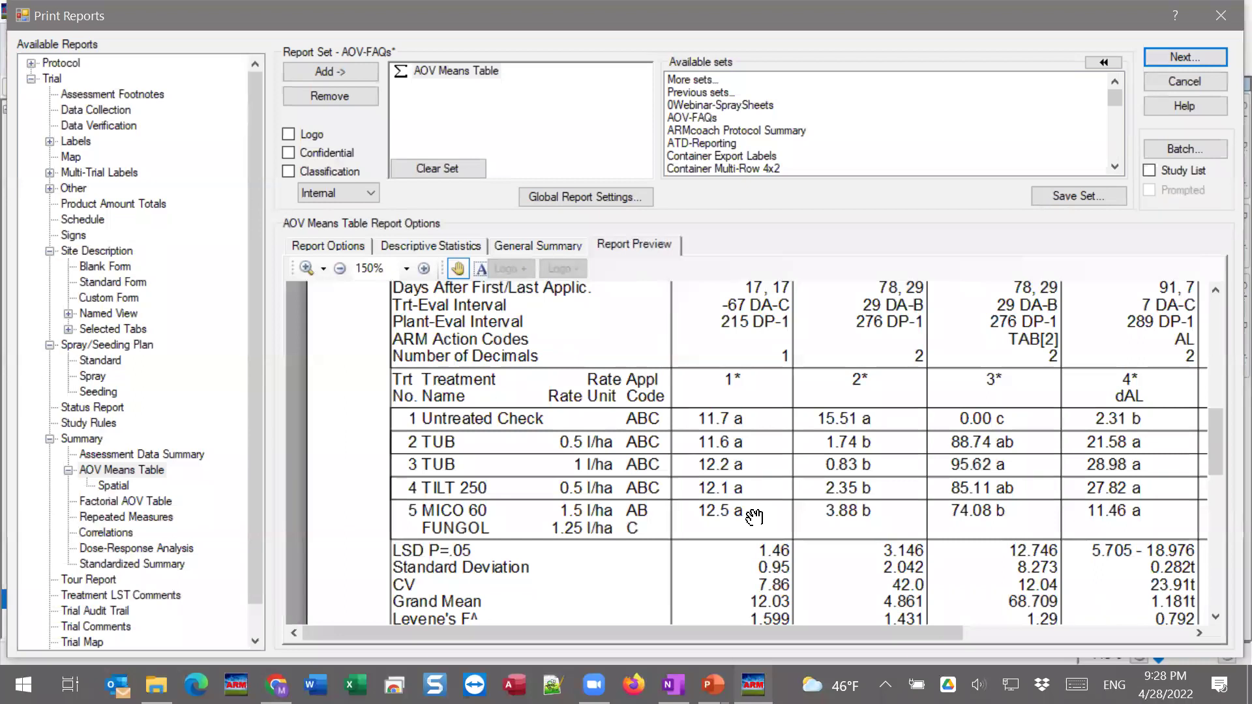
left_click(337, 247)
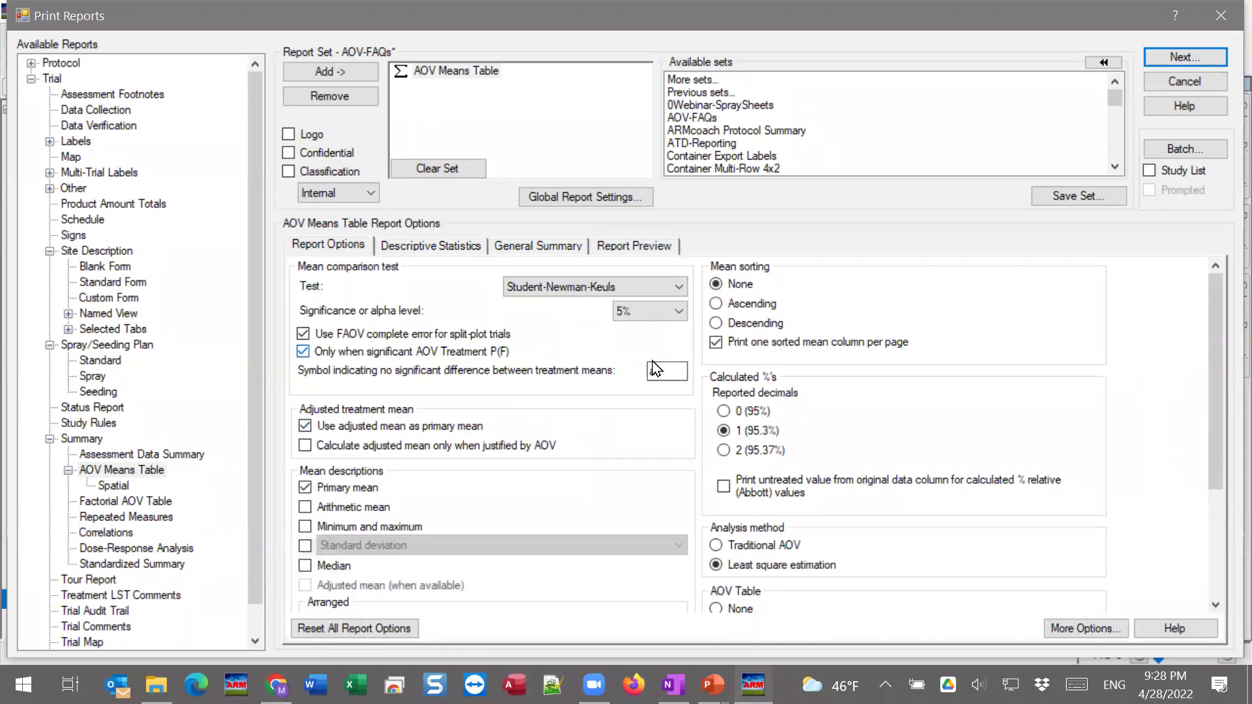
mouse_move(655, 369)
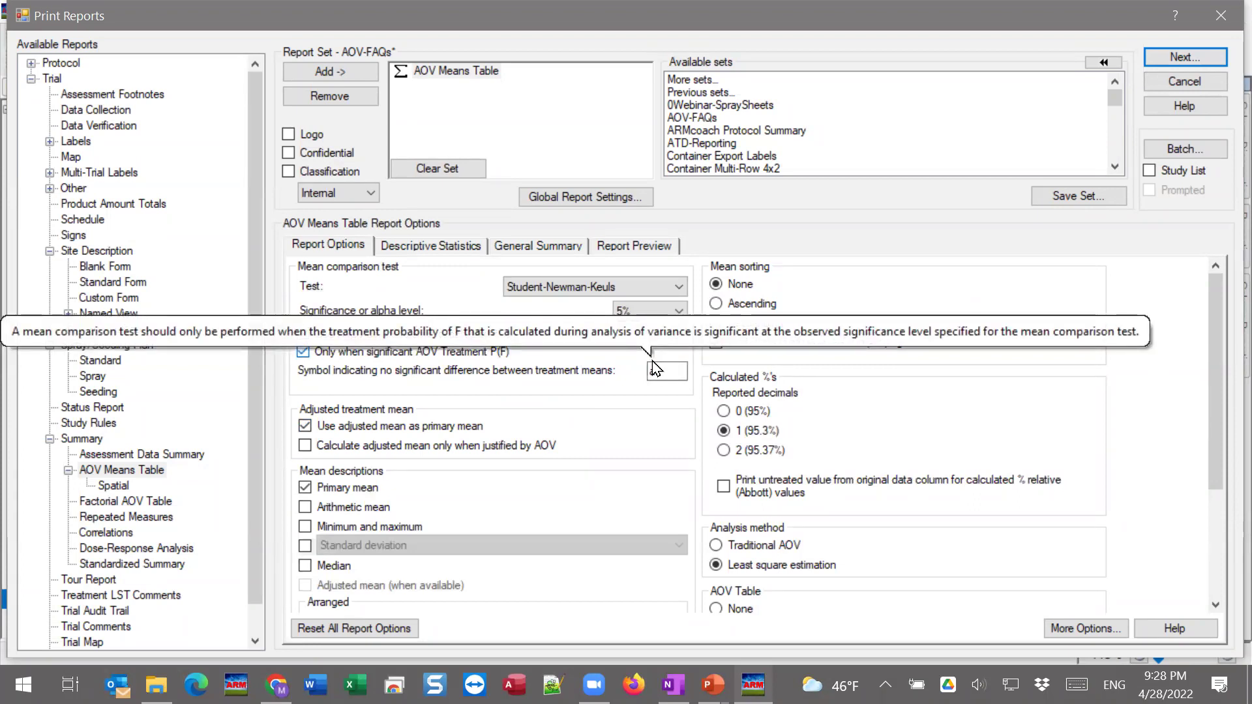
mouse_move(732, 462)
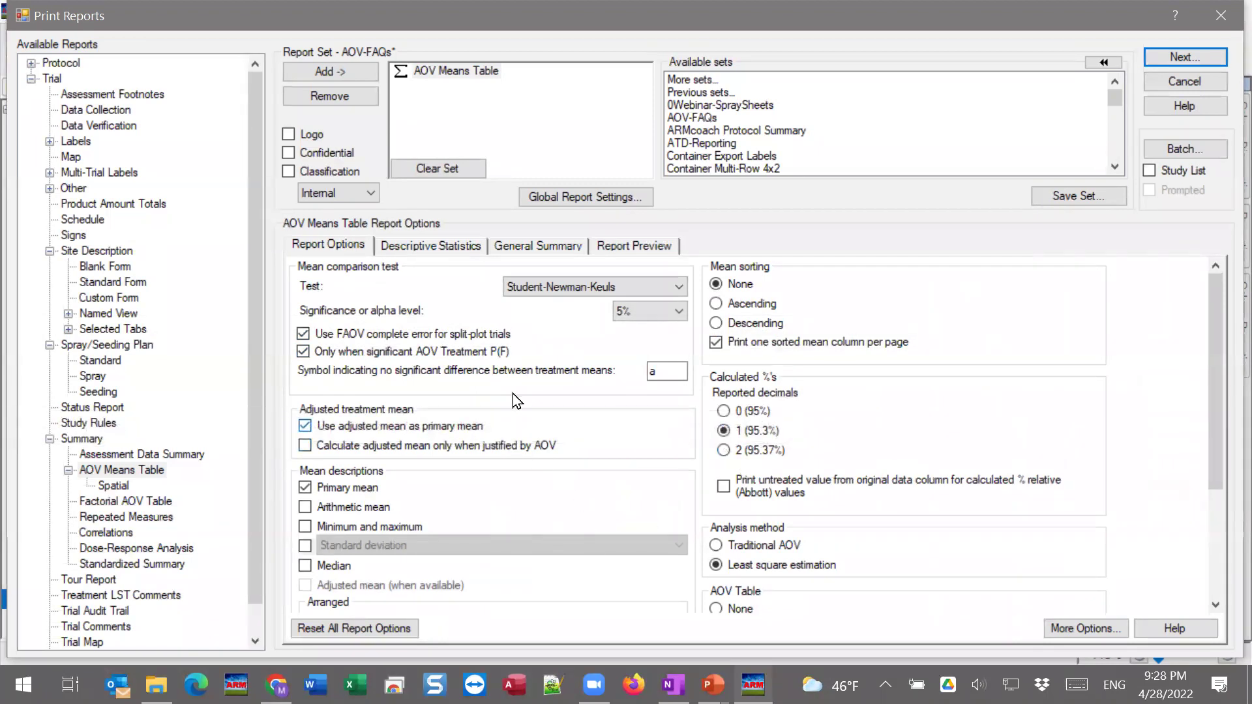
Compare the treatment means and letters in columns 1–4 with their LSD, assumption test and Treatment Prob(F) statistics
left_click(640, 249)
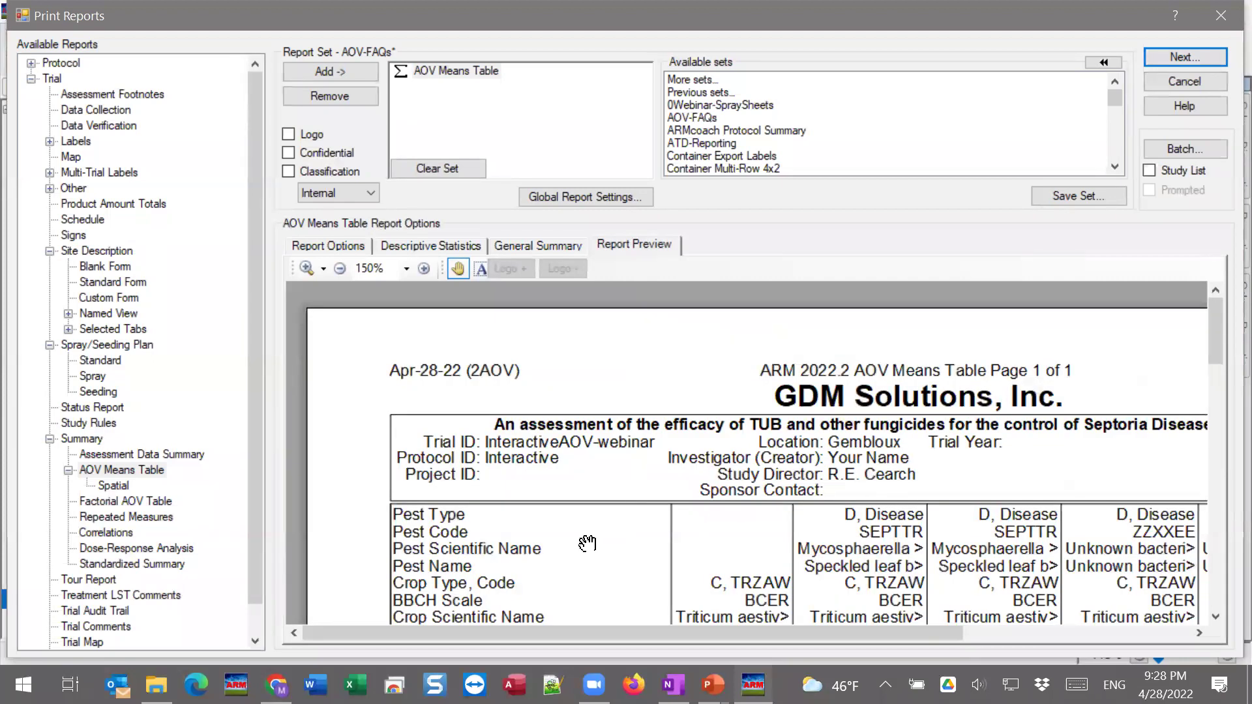
left_click_drag(631, 515, 610, 306)
scroll(640, 512, "down", 10)
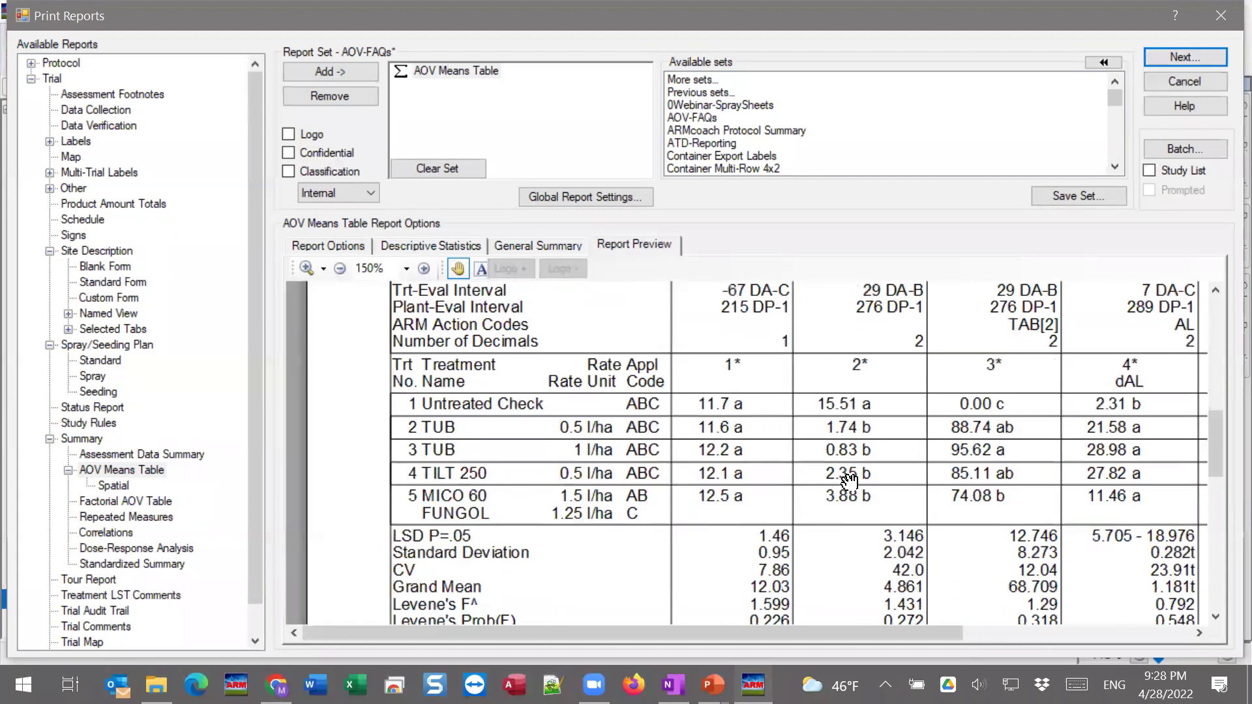
scroll(811, 508, "down", 3)
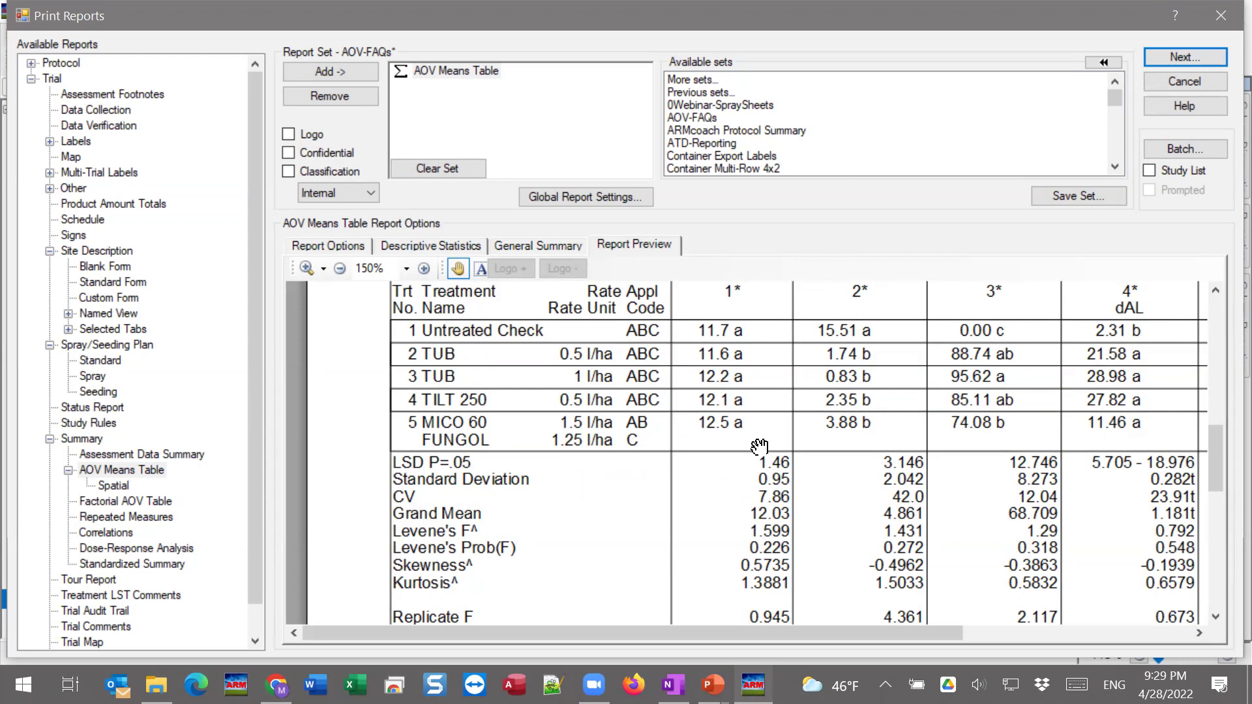
left_click_drag(479, 470, 480, 468)
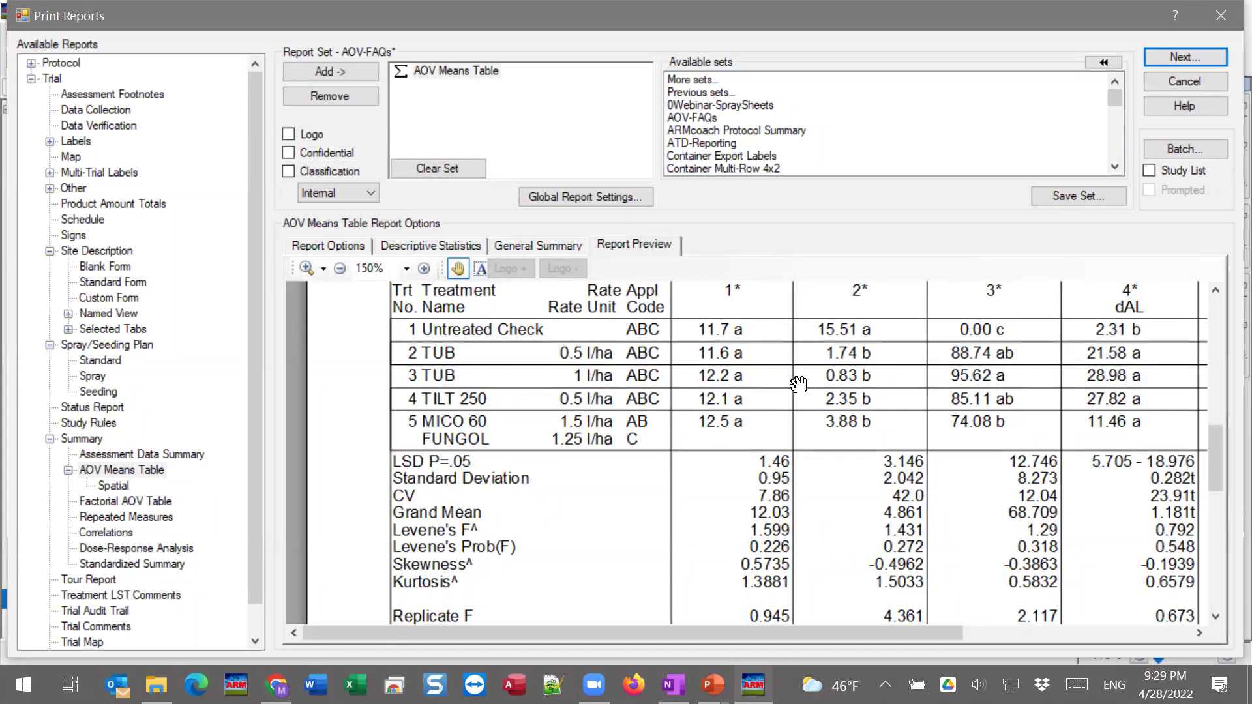
left_click_drag(1220, 454, 1214, 474)
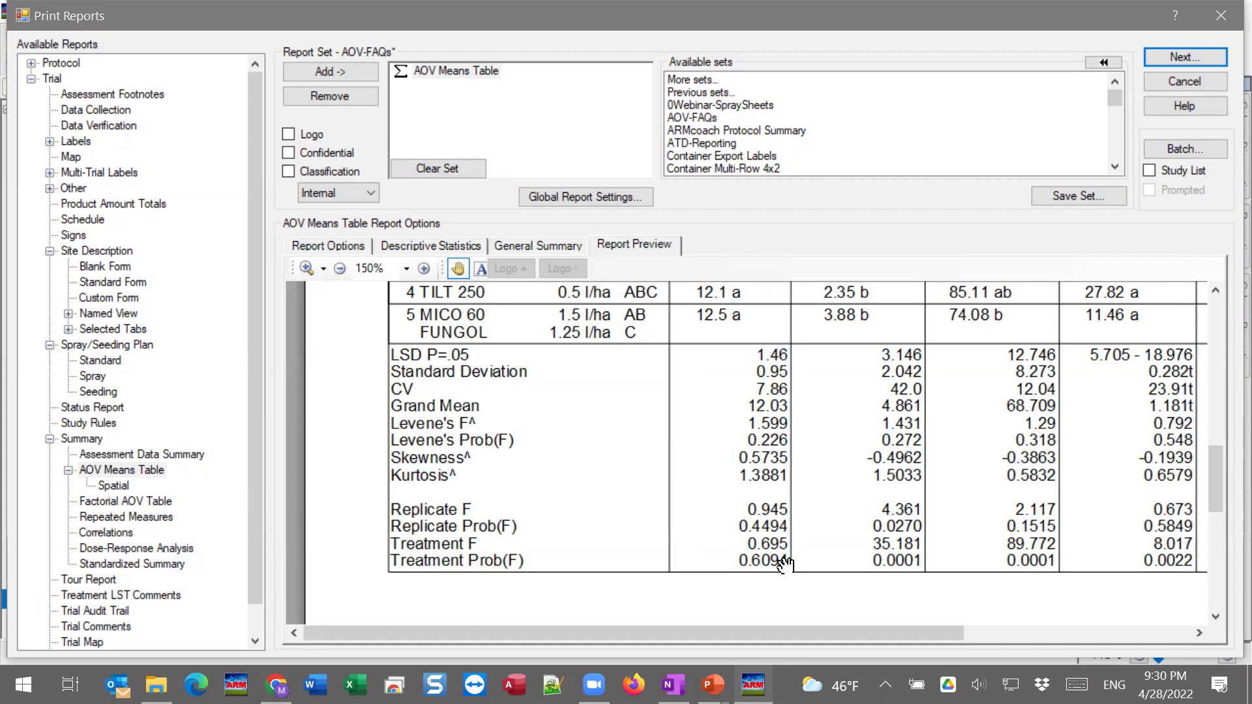
scroll(815, 574, "up", 3)
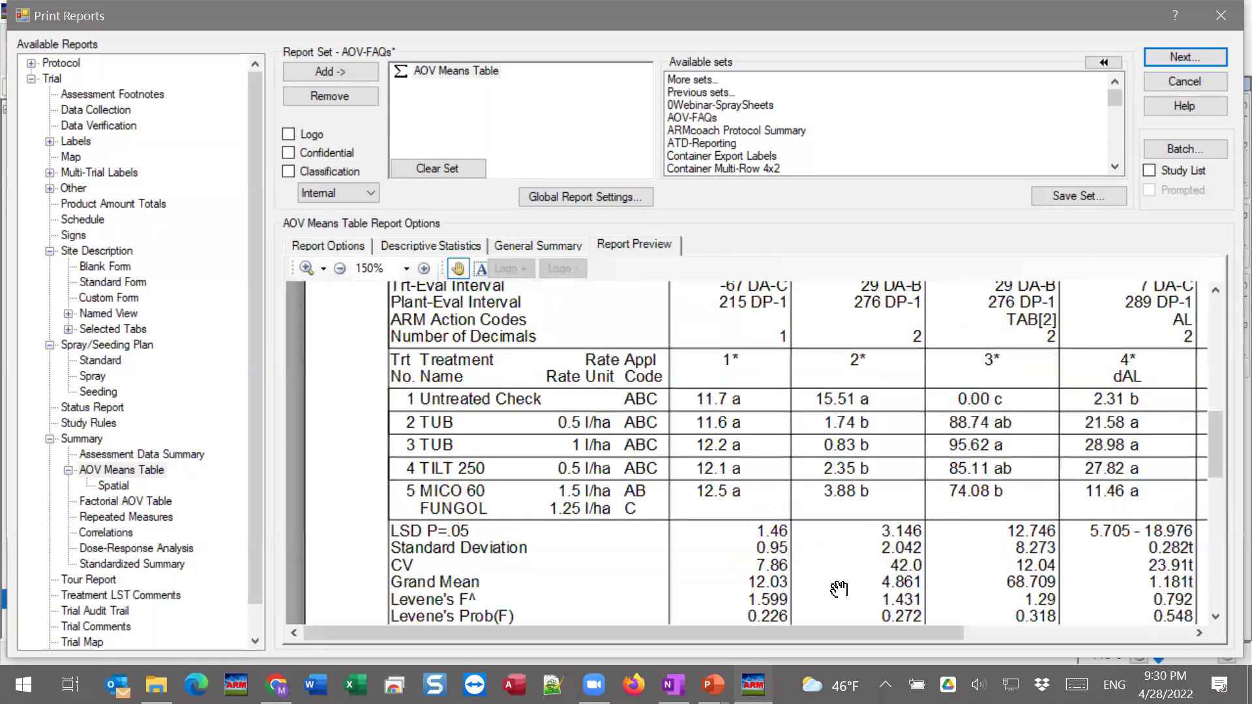
scroll(808, 554, "down", 2)
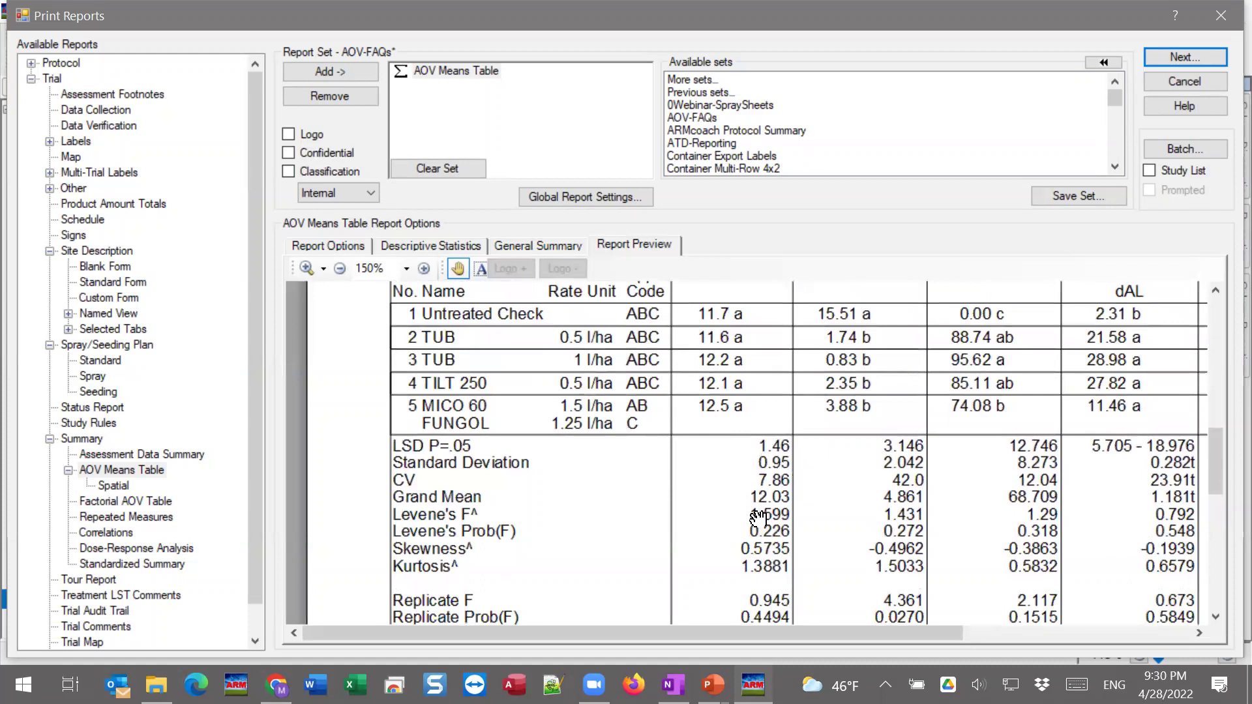
Review the report option that performs the mean comparison test only when AOV Treatment P(F) is significant
left_click(317, 247)
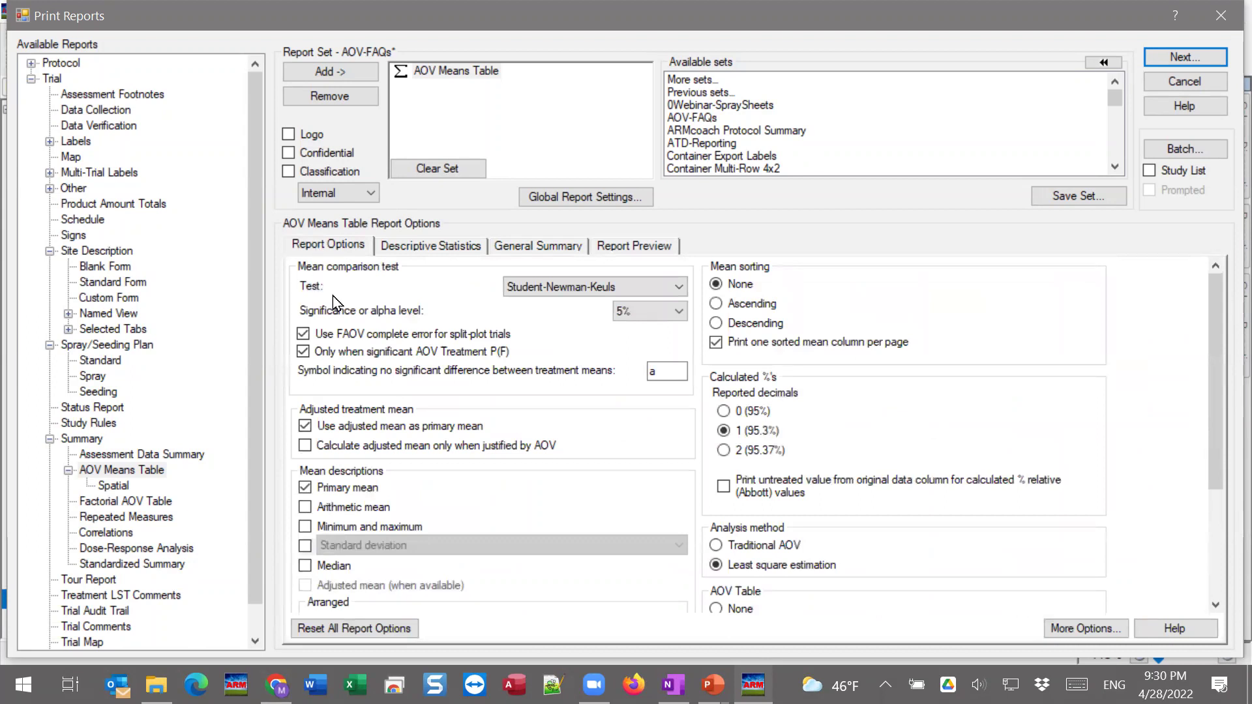
mouse_move(361, 353)
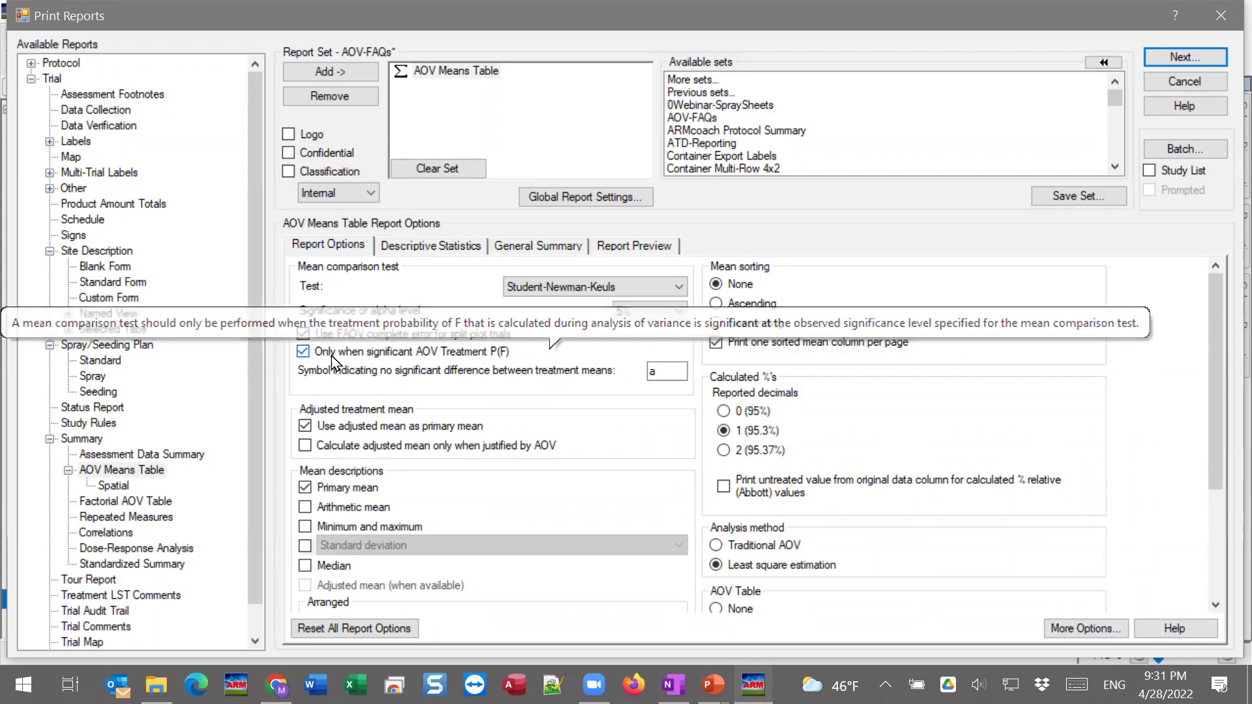
left_click(303, 351)
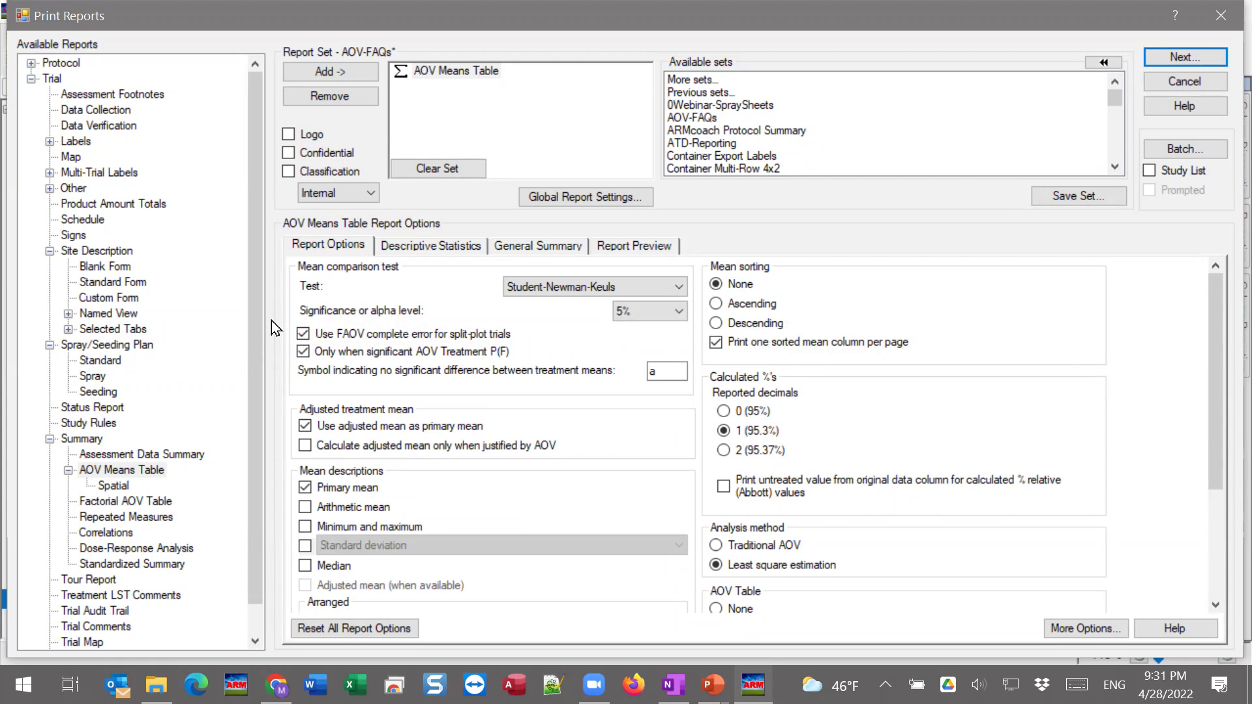
Inspect column 5's ET1 action code, untreated check mean and mean comparison letters in the previewed report
left_click(640, 246)
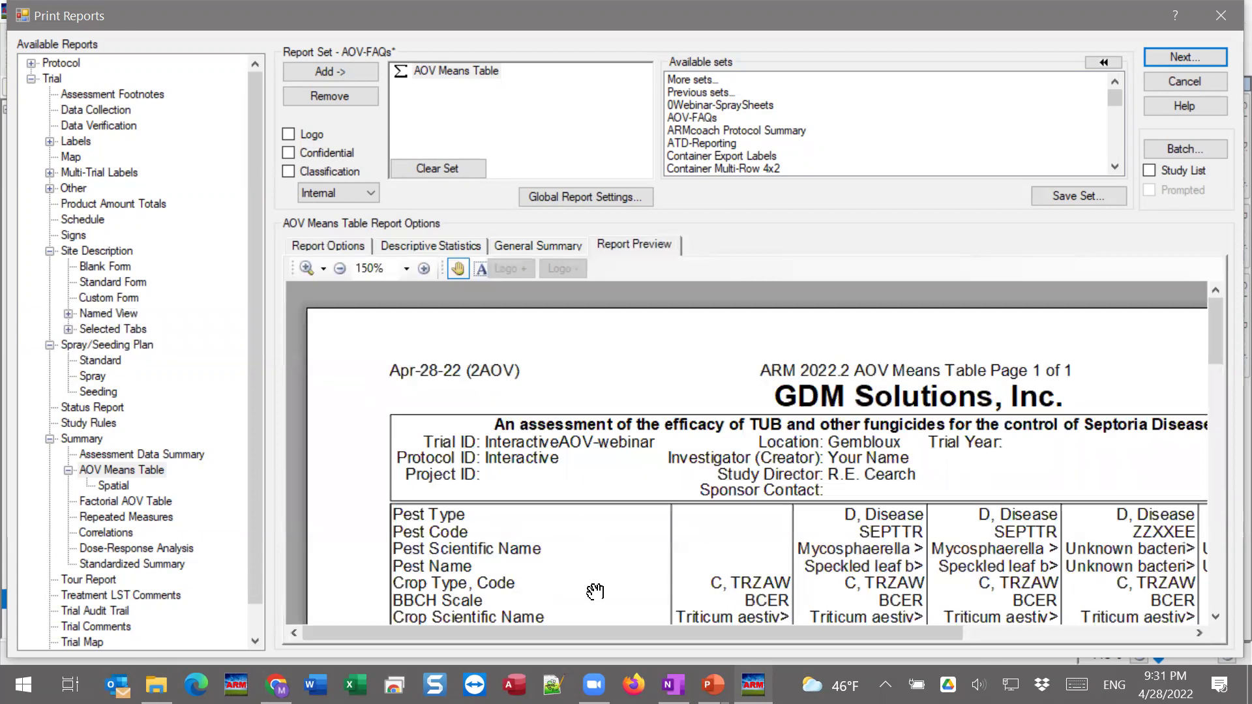
left_click_drag(595, 591, 615, 374)
scroll(616, 381, "down", 5)
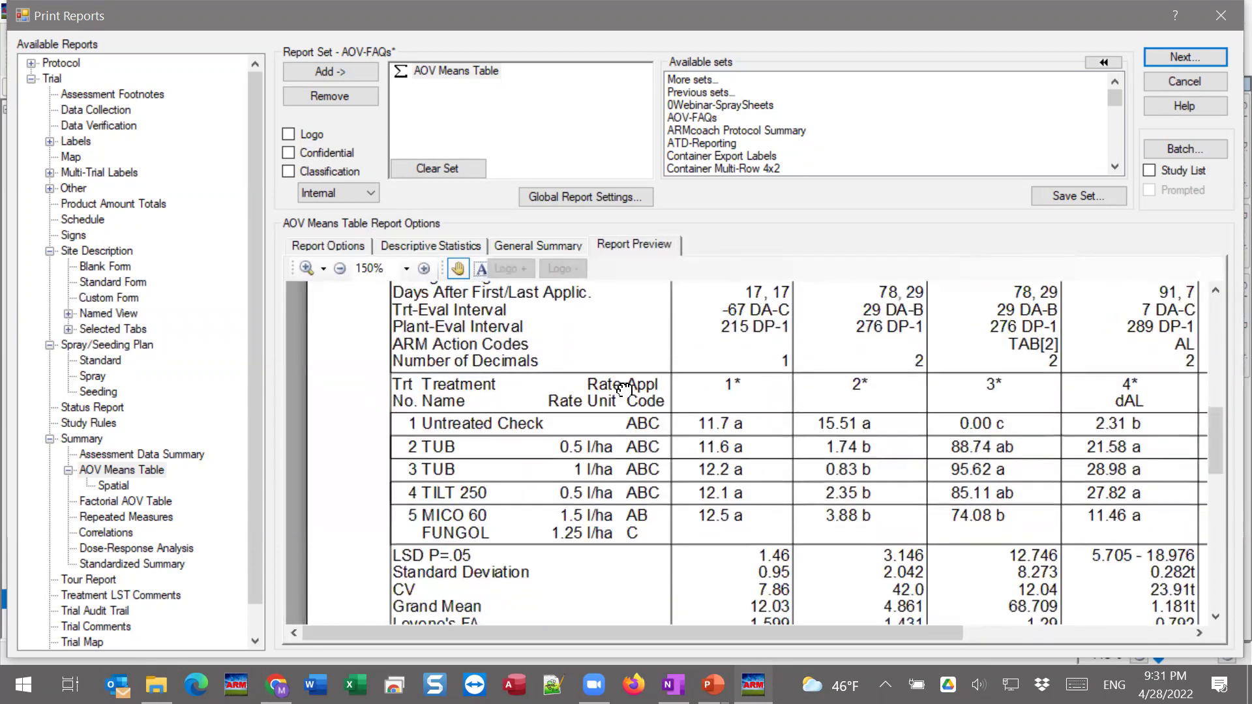
left_click_drag(1119, 508, 839, 491)
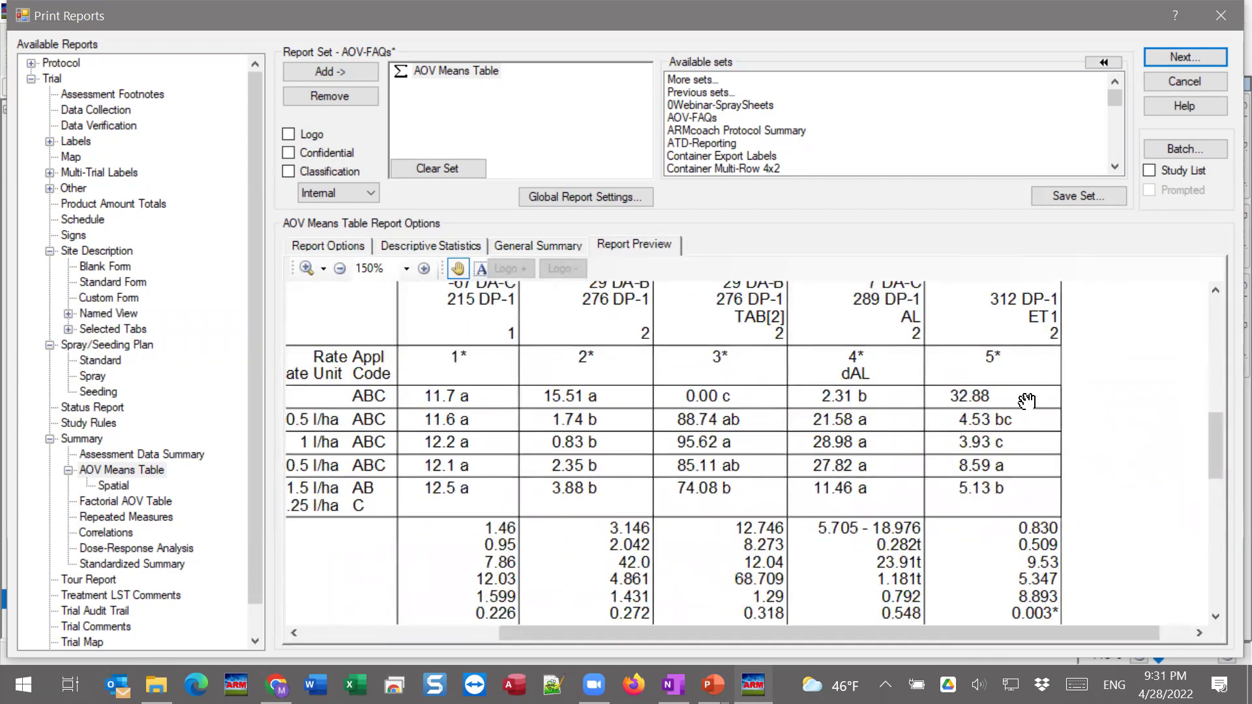
left_click_drag(1026, 401, 1043, 402)
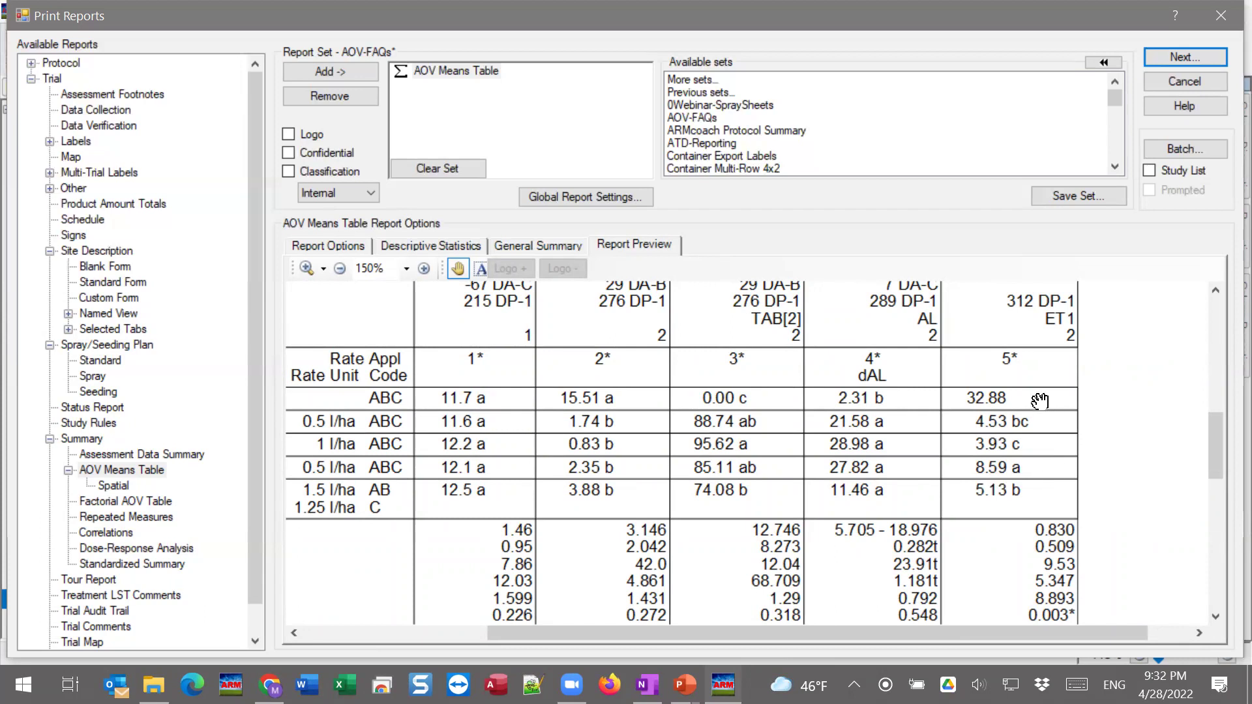
left_click_drag(860, 420, 966, 436)
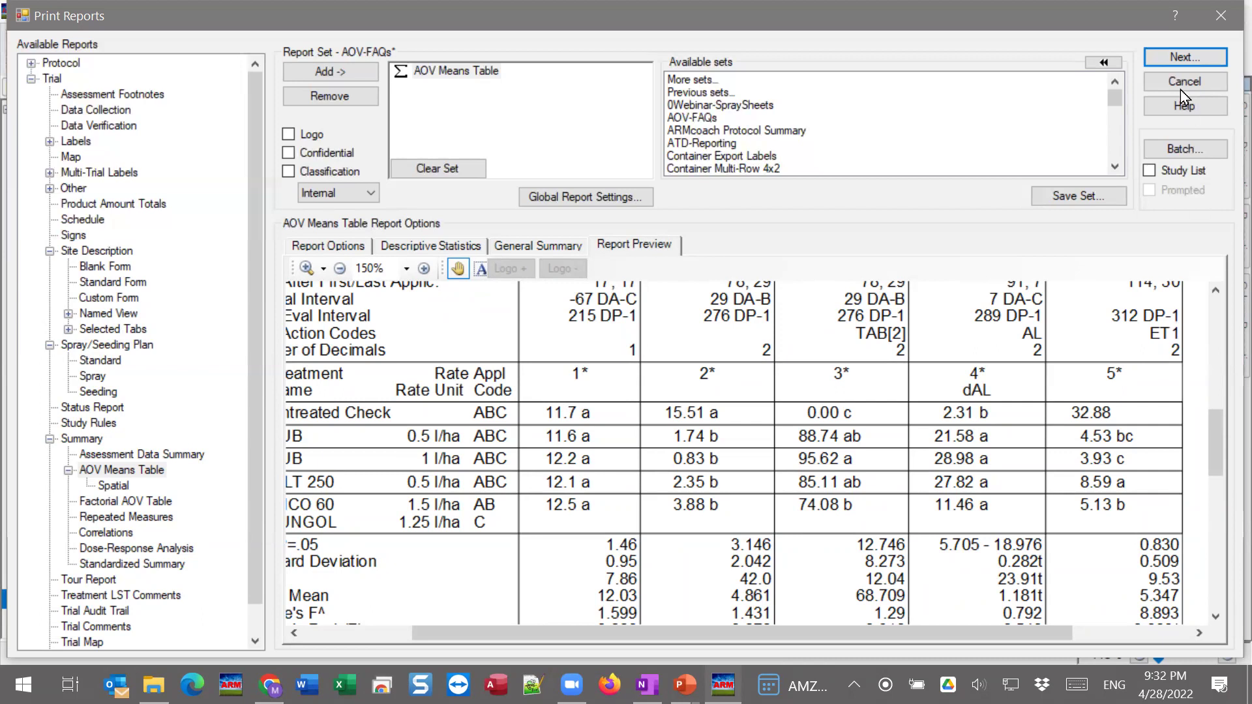
Close the report options and open the list of ARM action codes for column 5 in the assessment data
left_click(1218, 24)
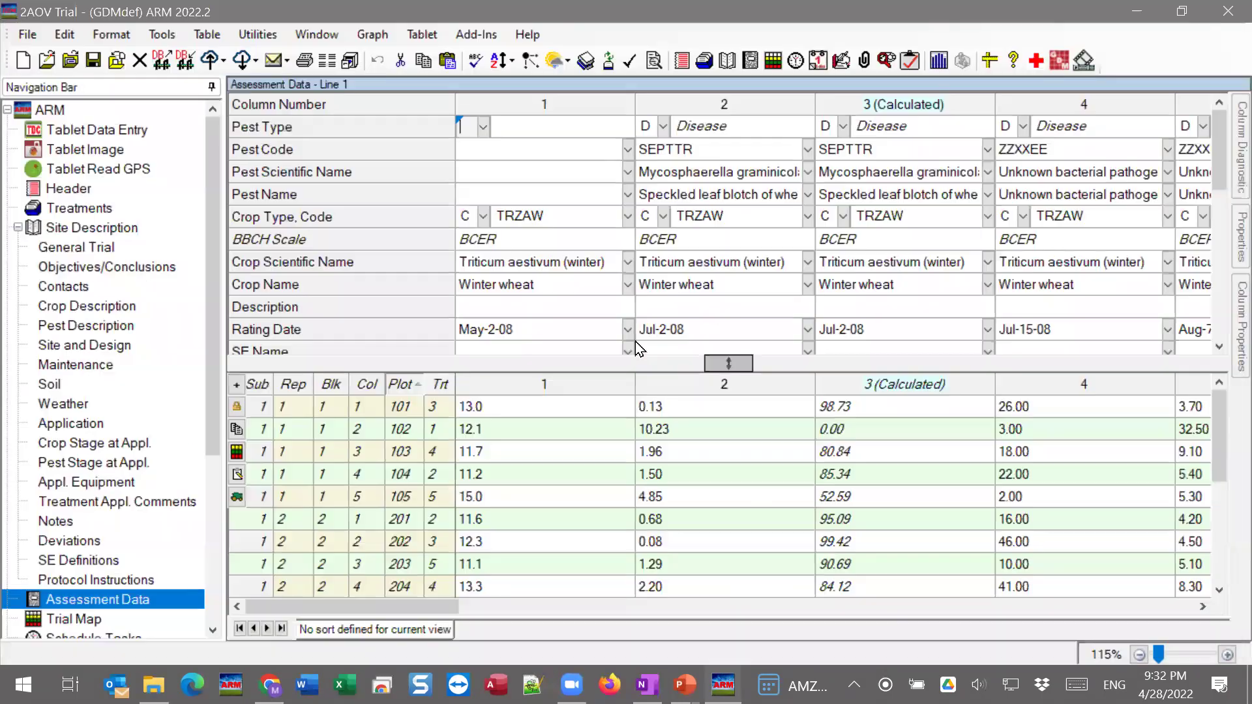
left_click_drag(413, 613, 463, 605)
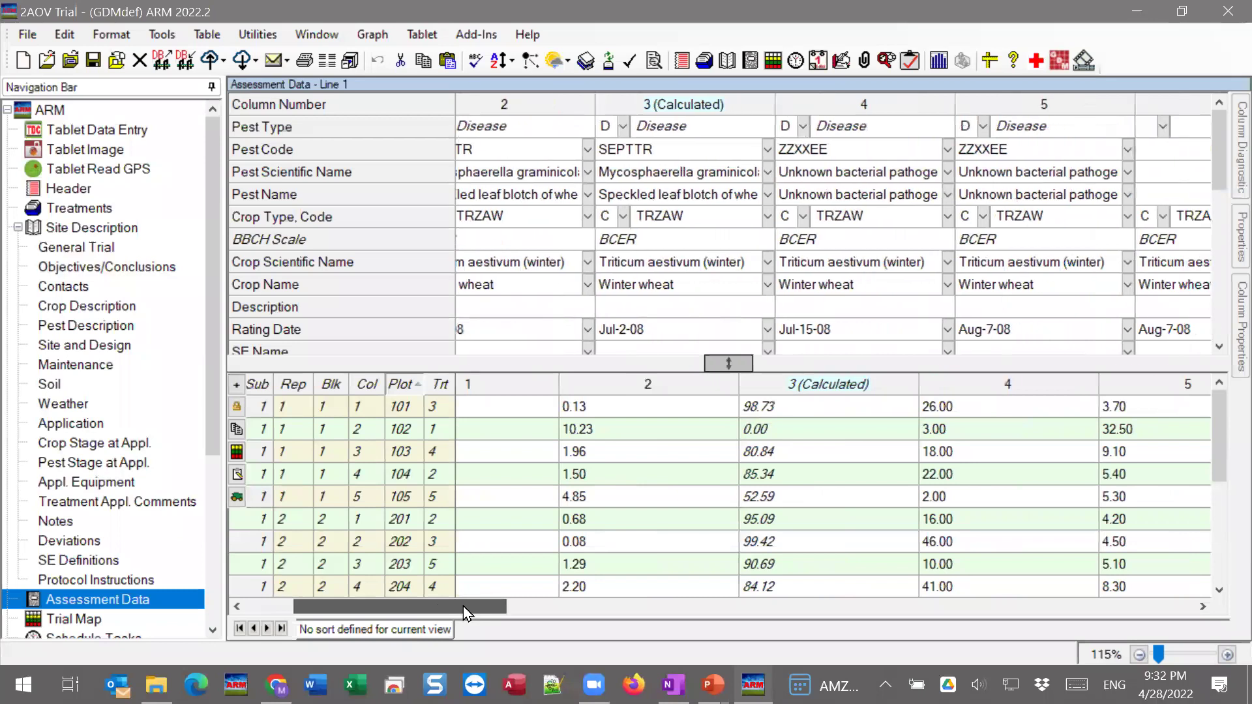
scroll(889, 276, "down", 10)
left_click(1007, 300)
left_click(1128, 299)
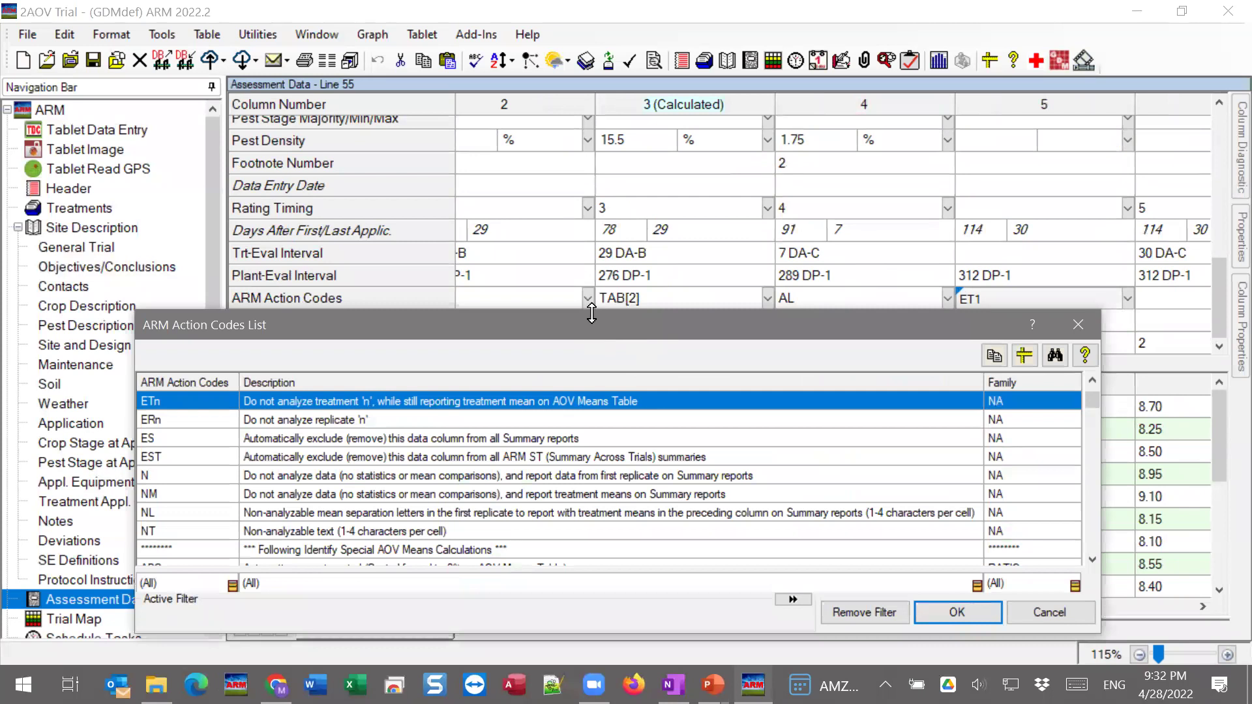
left_click_drag(592, 314, 590, 155)
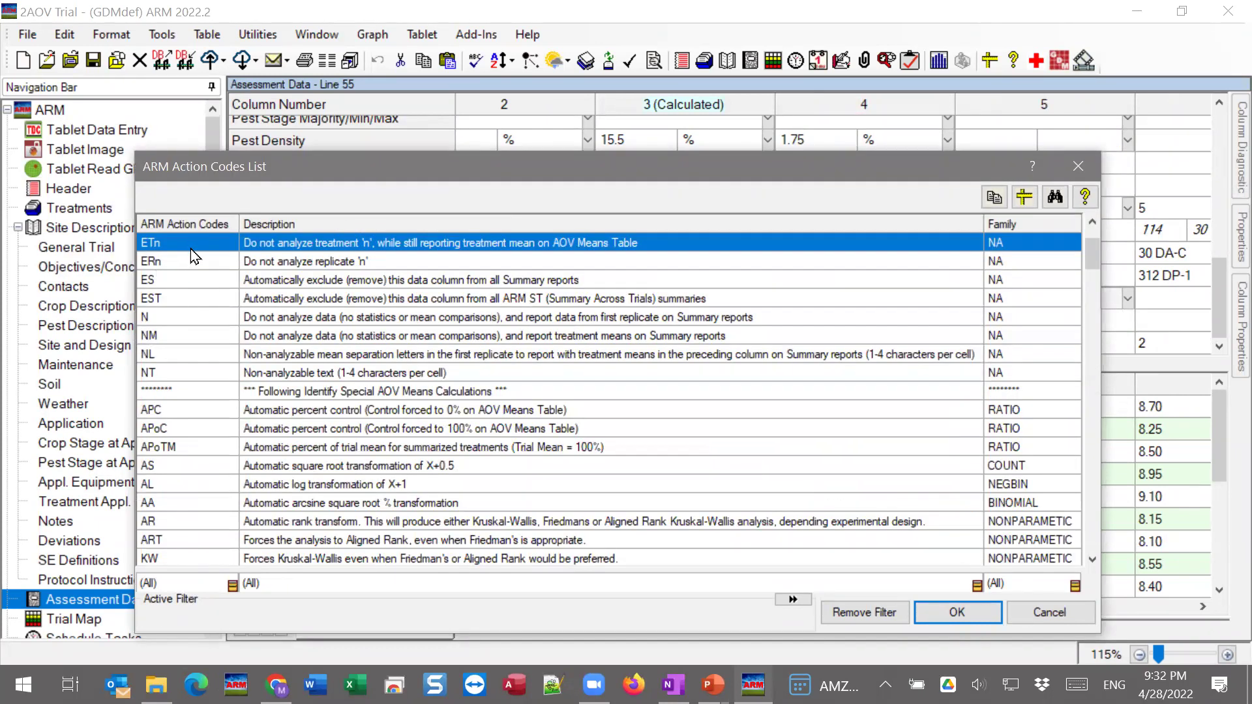
Compare the descriptions of the EC and ETn codes for excluding the untreated check or a treatment from analysis
left_click(174, 261)
key("Up")
key("Up")
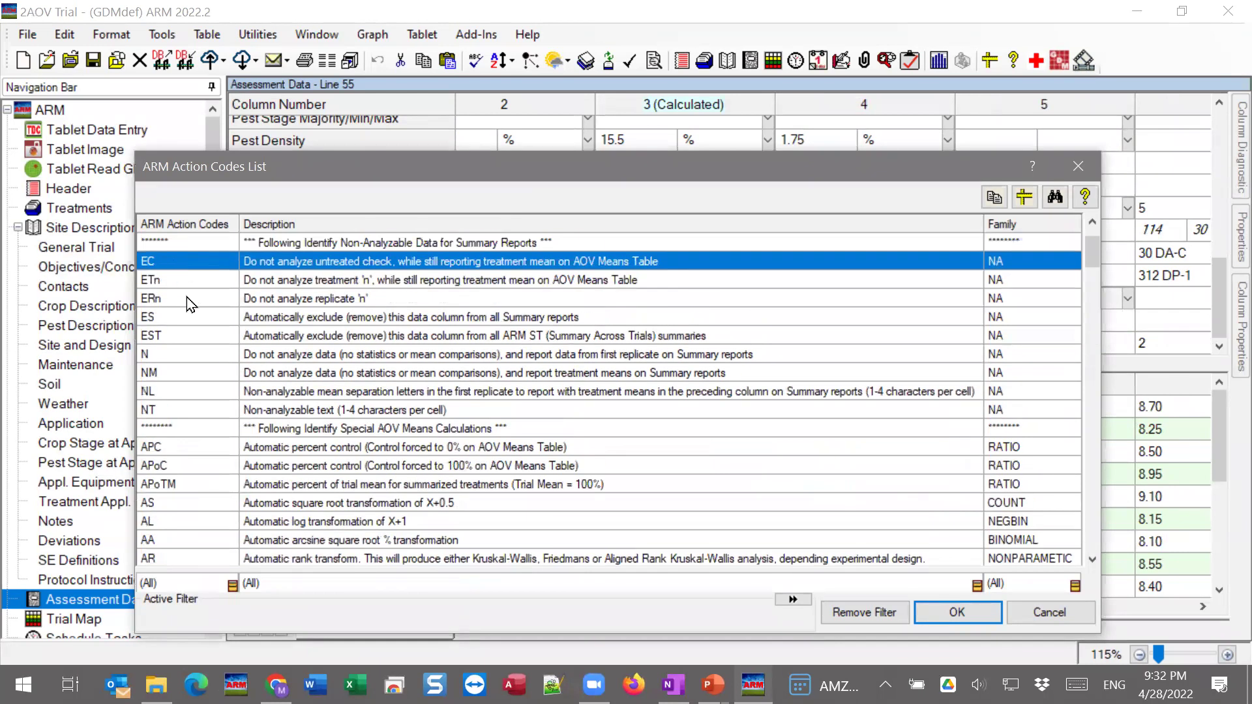
left_click(174, 280)
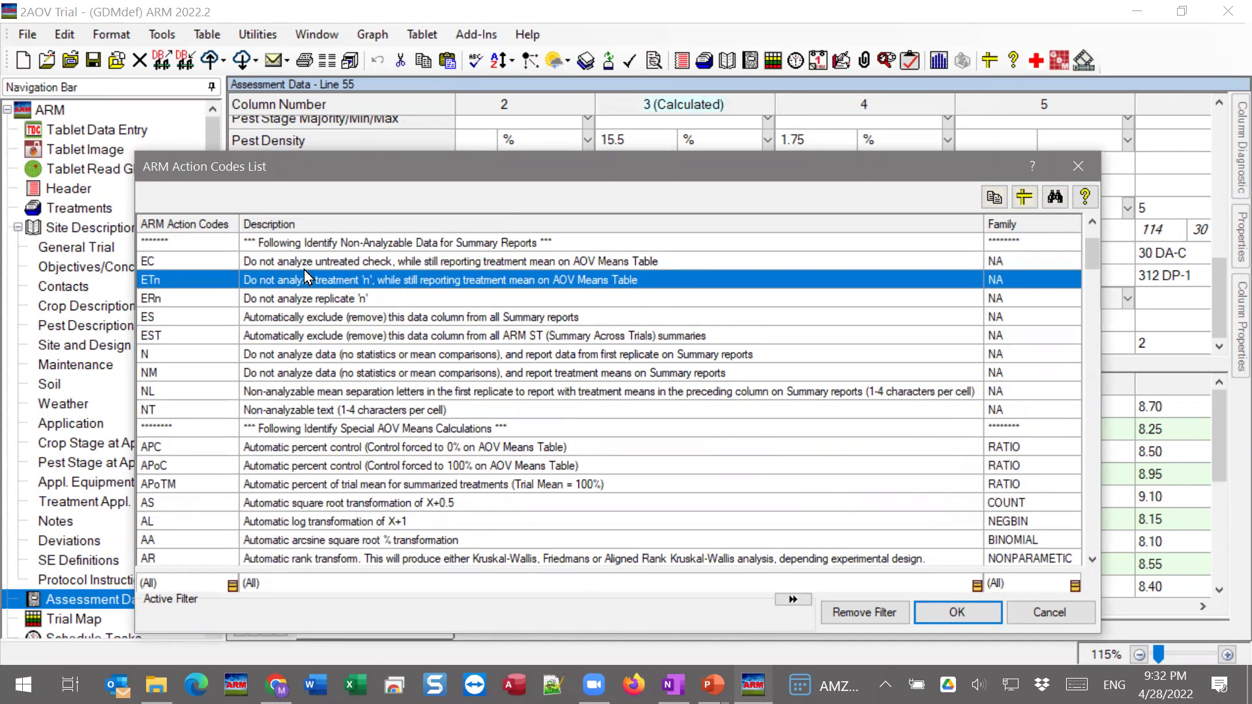
left_click(142, 268)
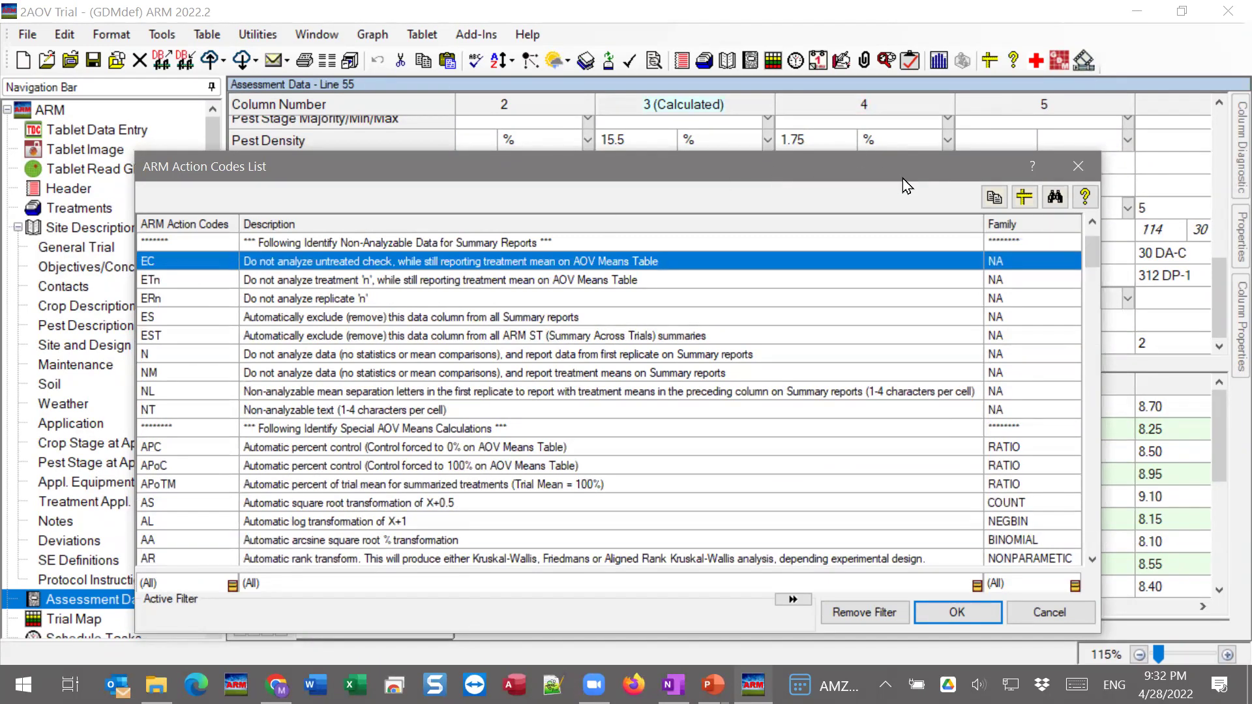
left_click_drag(902, 178, 727, 168)
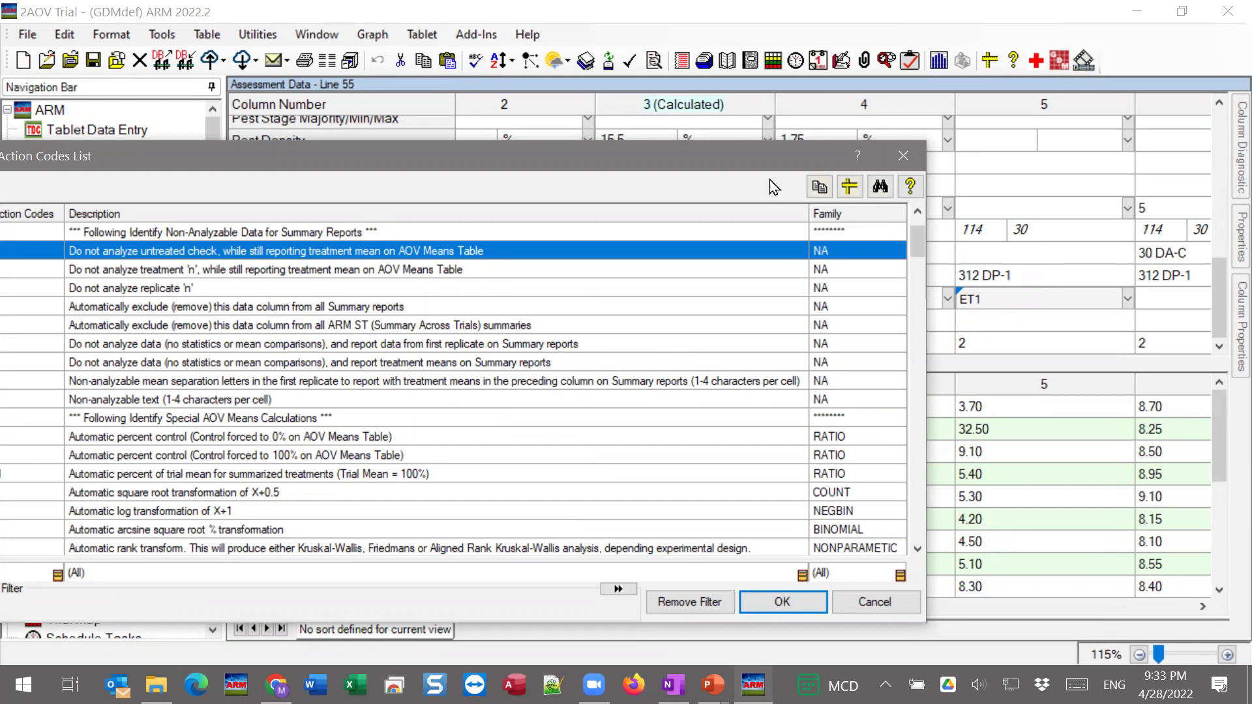
left_click_drag(287, 158, 510, 140)
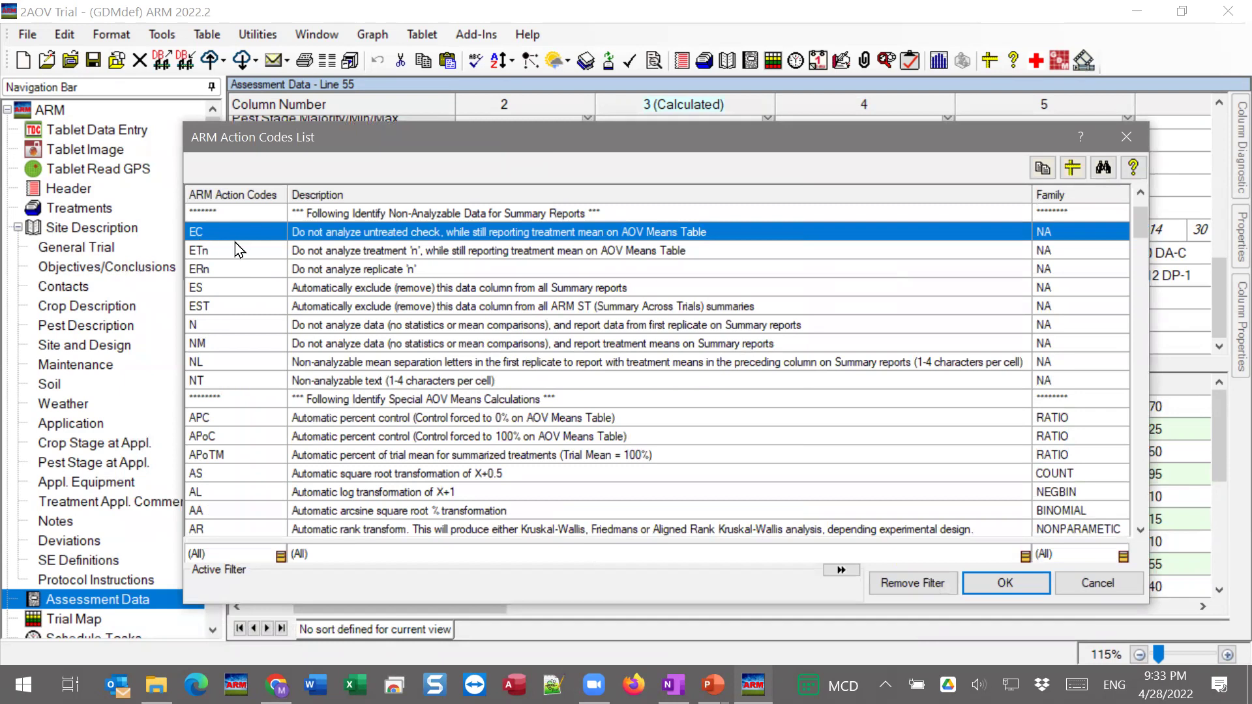
Review the ETn, ERn, ES, EST and N action code descriptions, then close the list without choosing a code
left_click(210, 250)
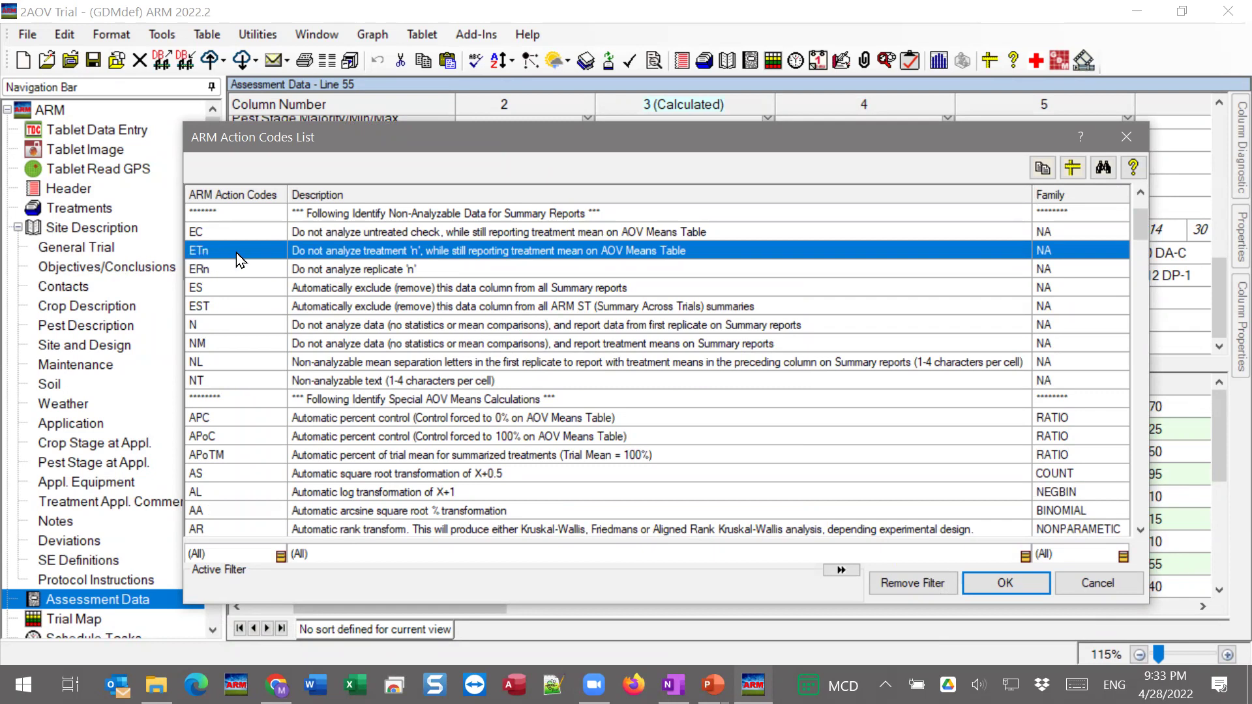
left_click(355, 271)
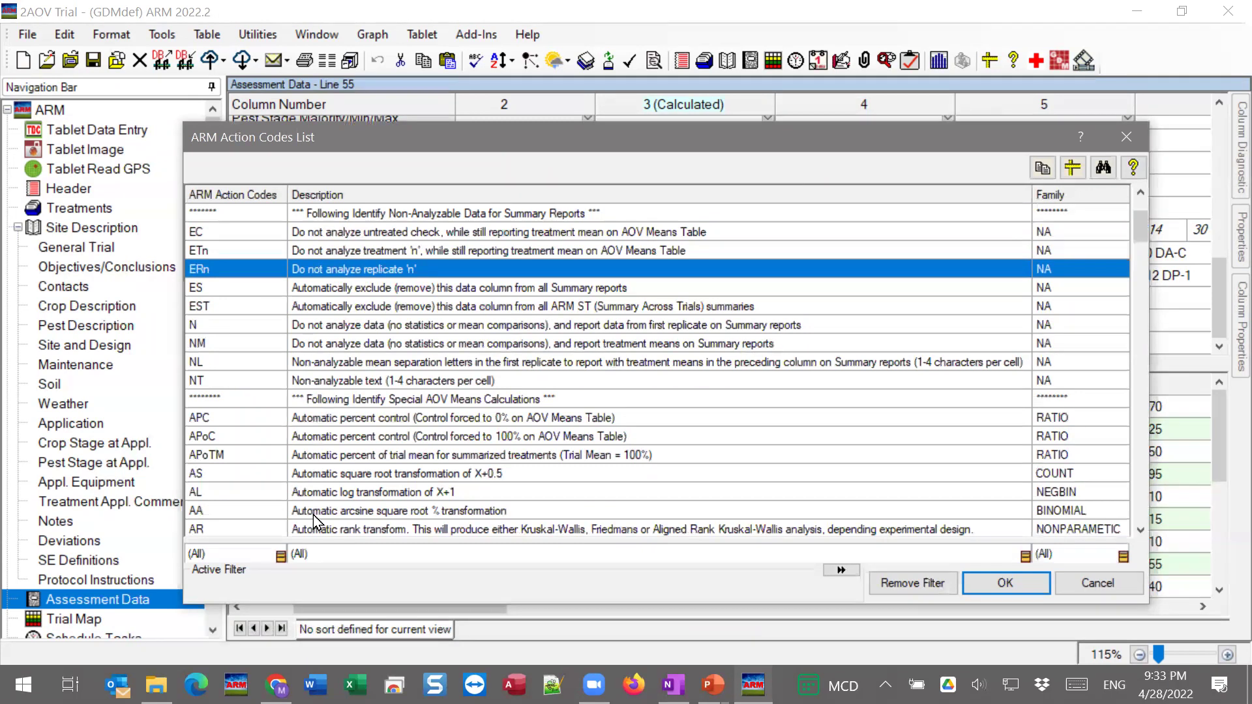
left_click(209, 287)
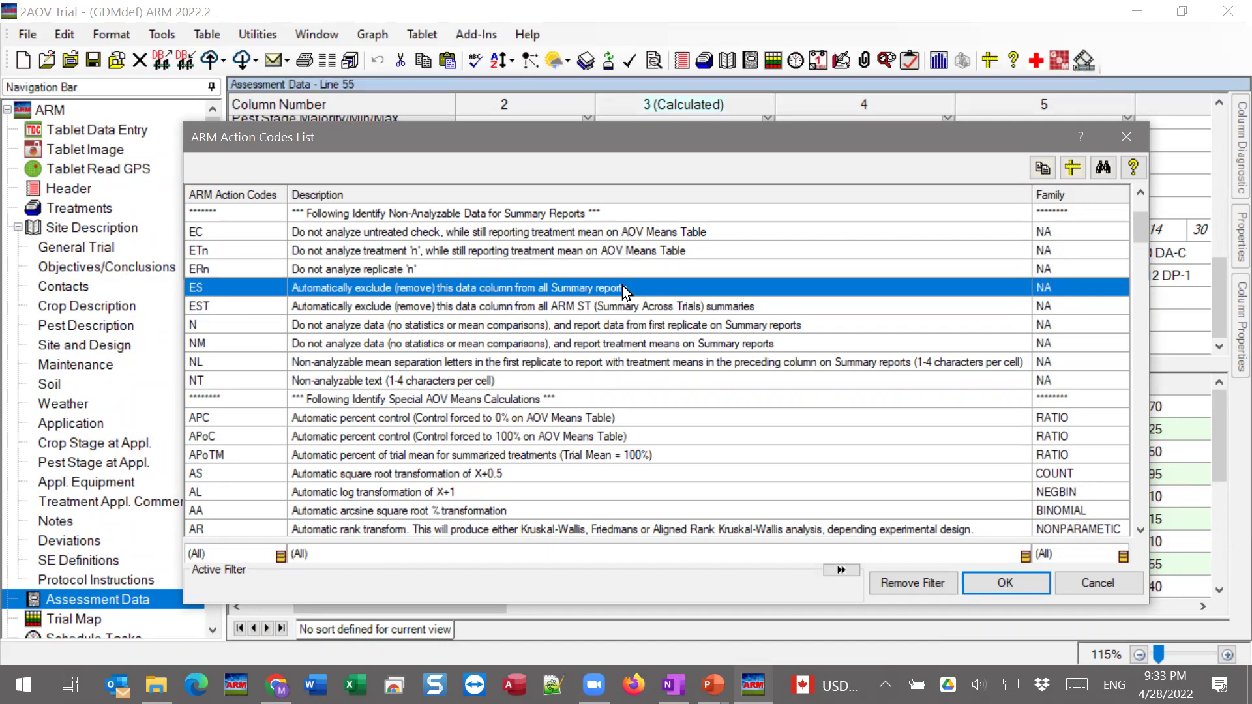
left_click(450, 305)
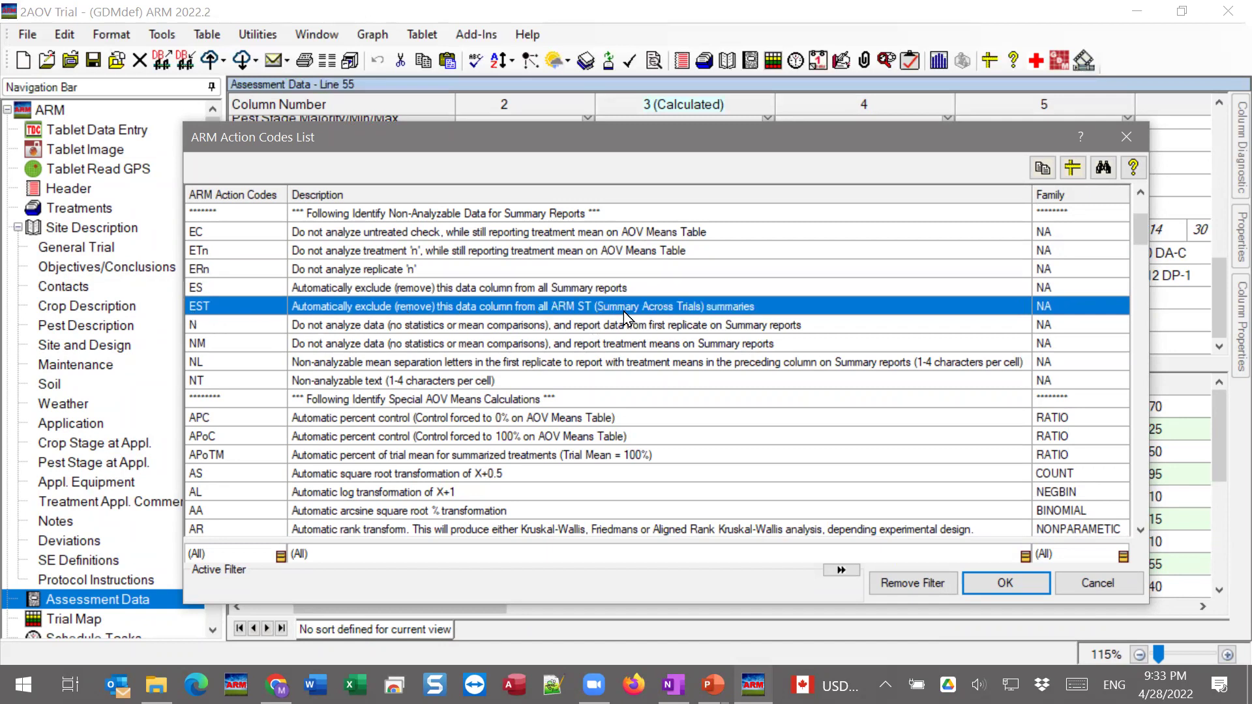
left_click(219, 326)
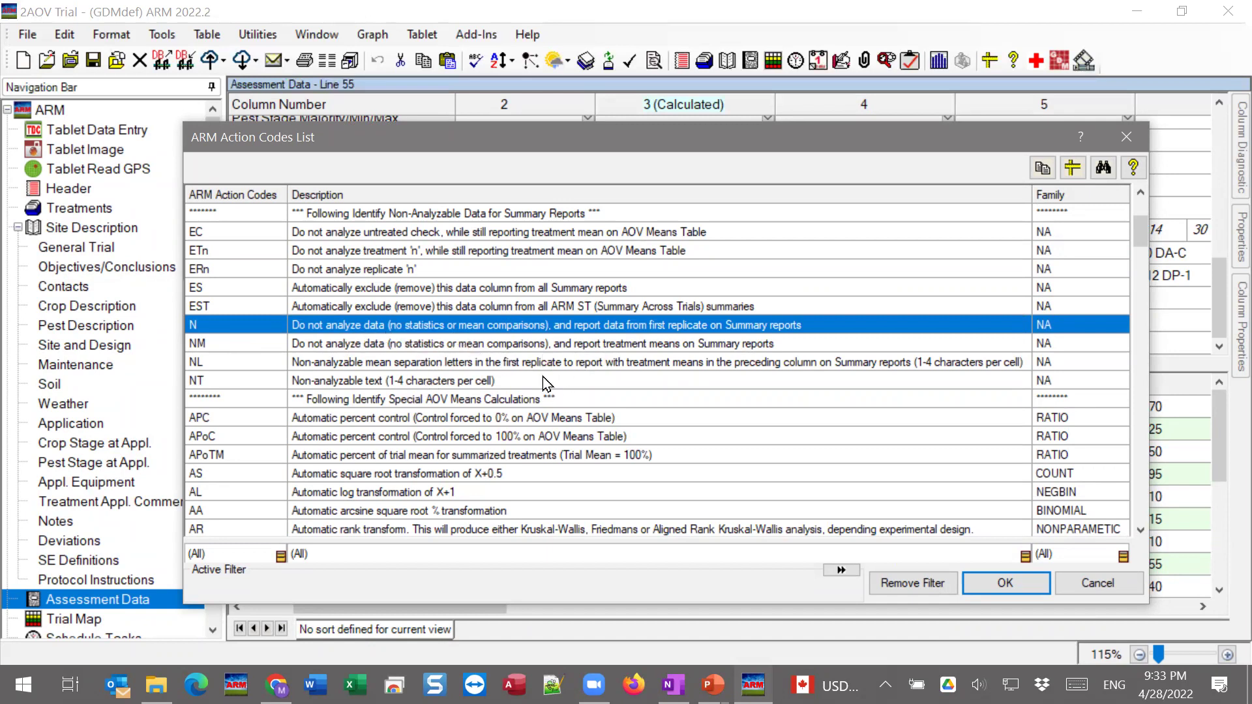
left_click(1095, 592)
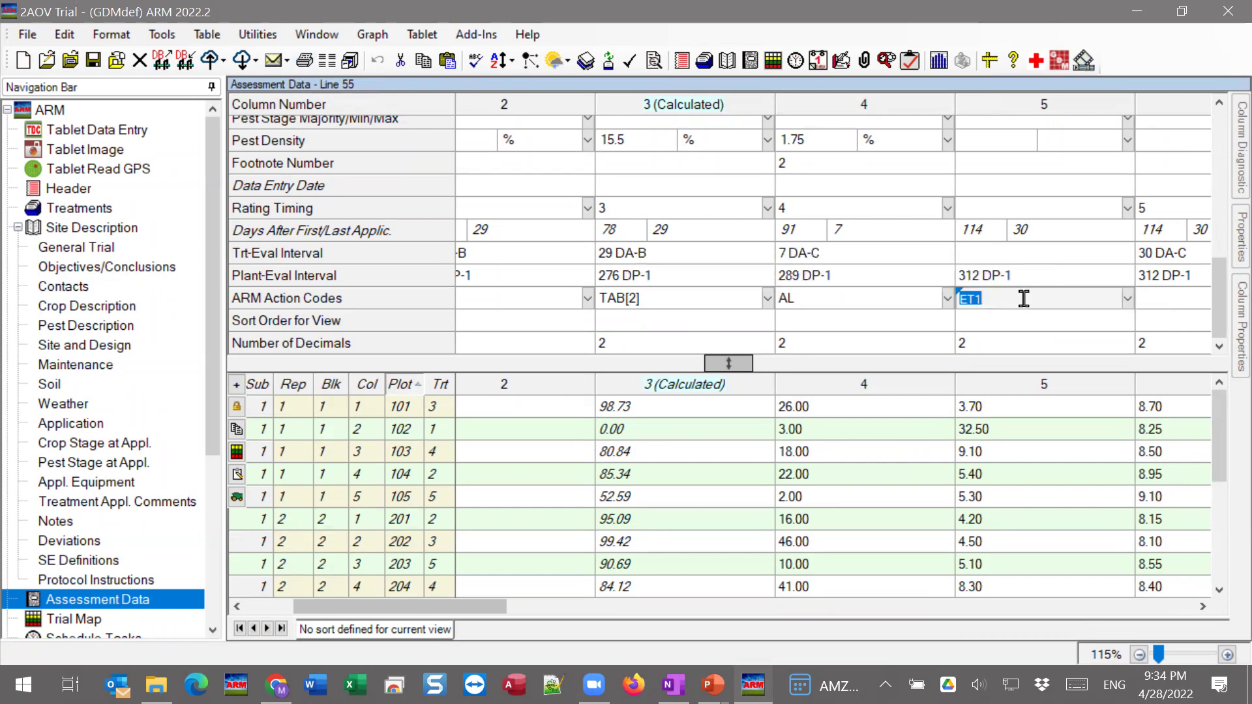
Reopen the AOV Means Table report options and set the global report settings to print selected treatments
left_click(985, 298)
left_click(295, 53)
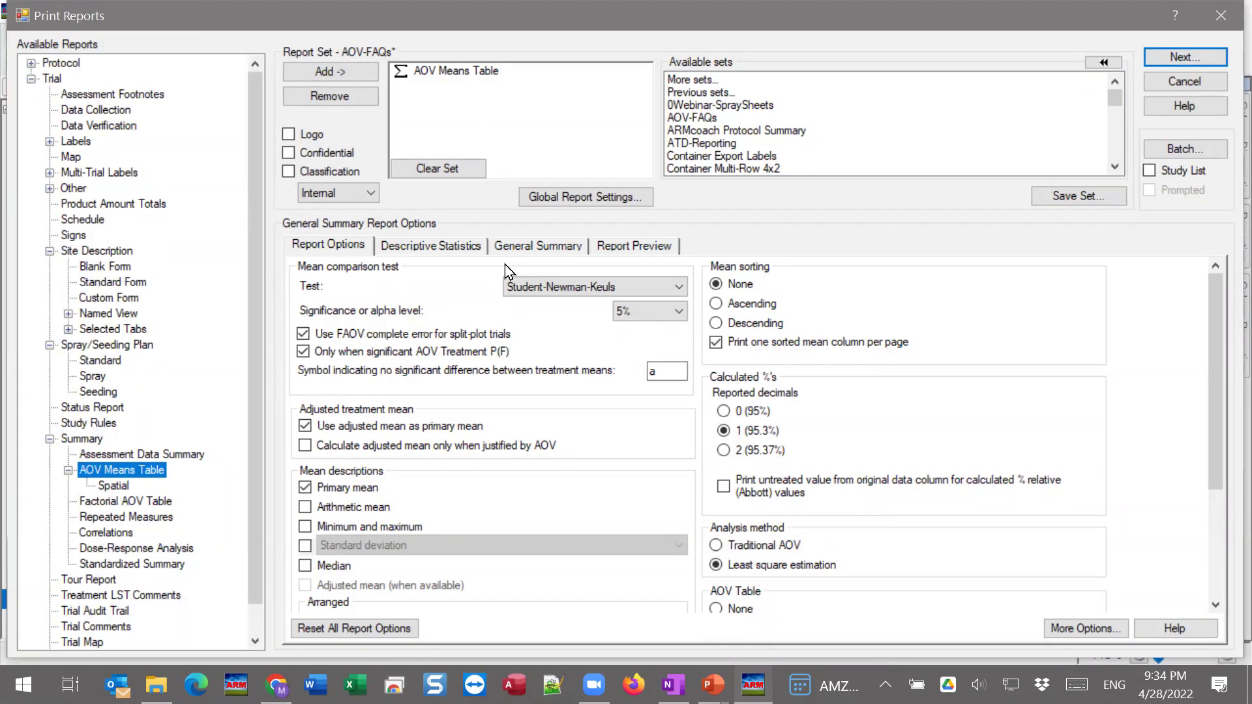
left_click(594, 198)
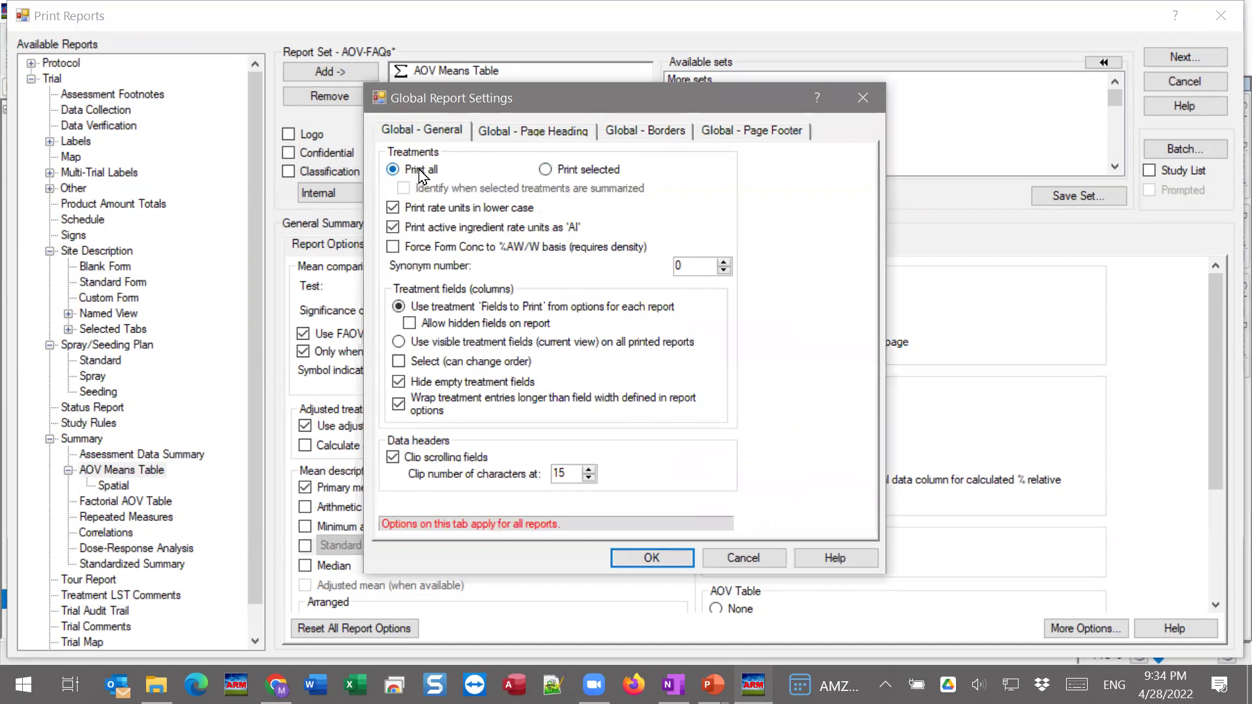
left_click(571, 172)
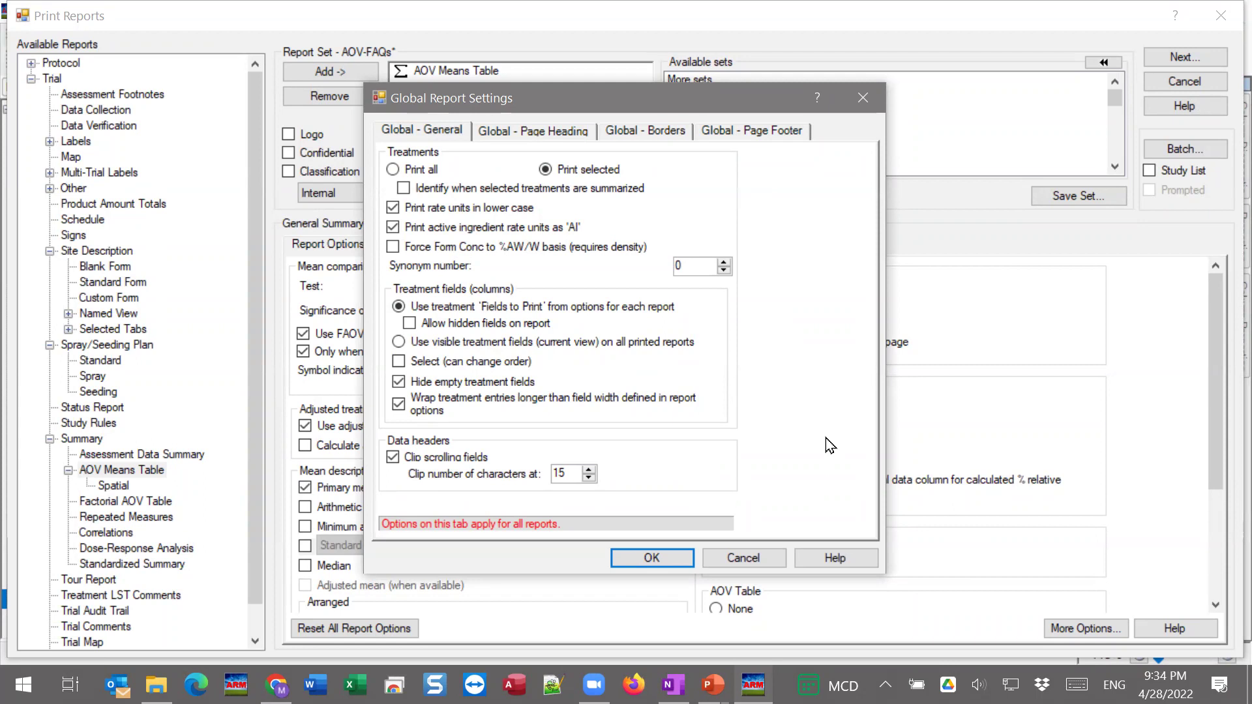
left_click(657, 560)
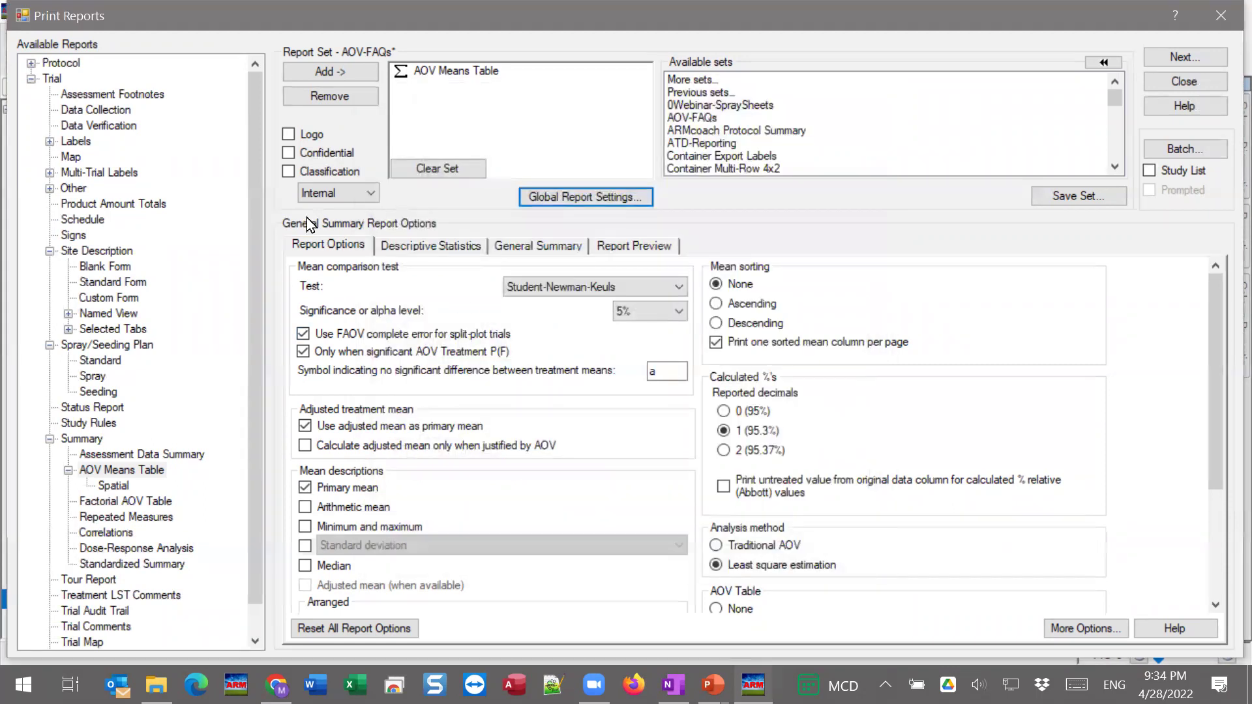
Review the General Summary options for data columns, header rows, transformations, treatments and selected replicates
left_click(530, 247)
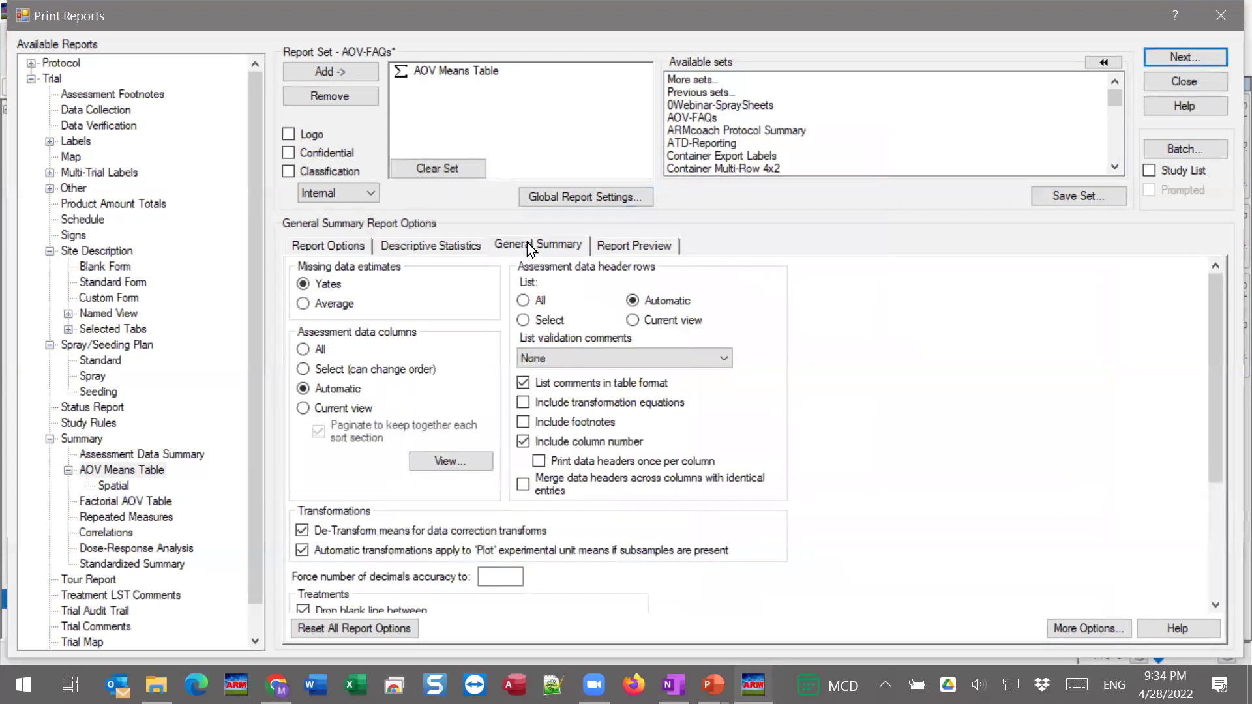
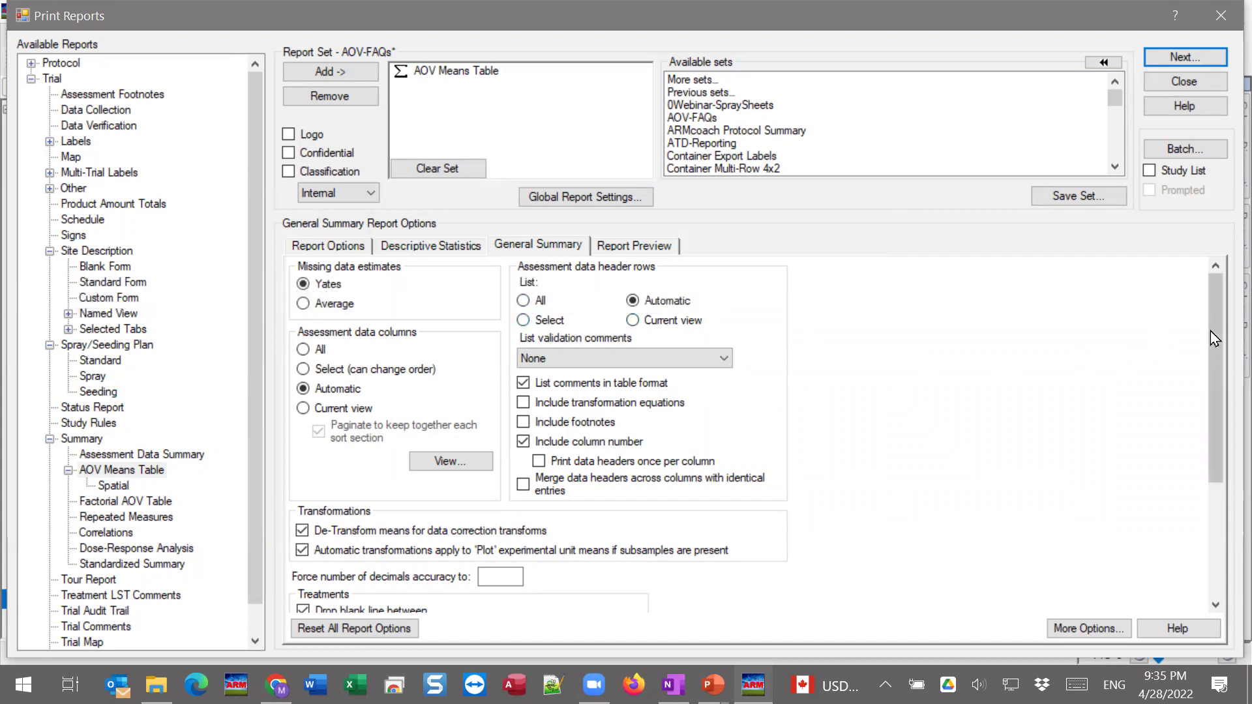
left_click_drag(1215, 320, 1212, 460)
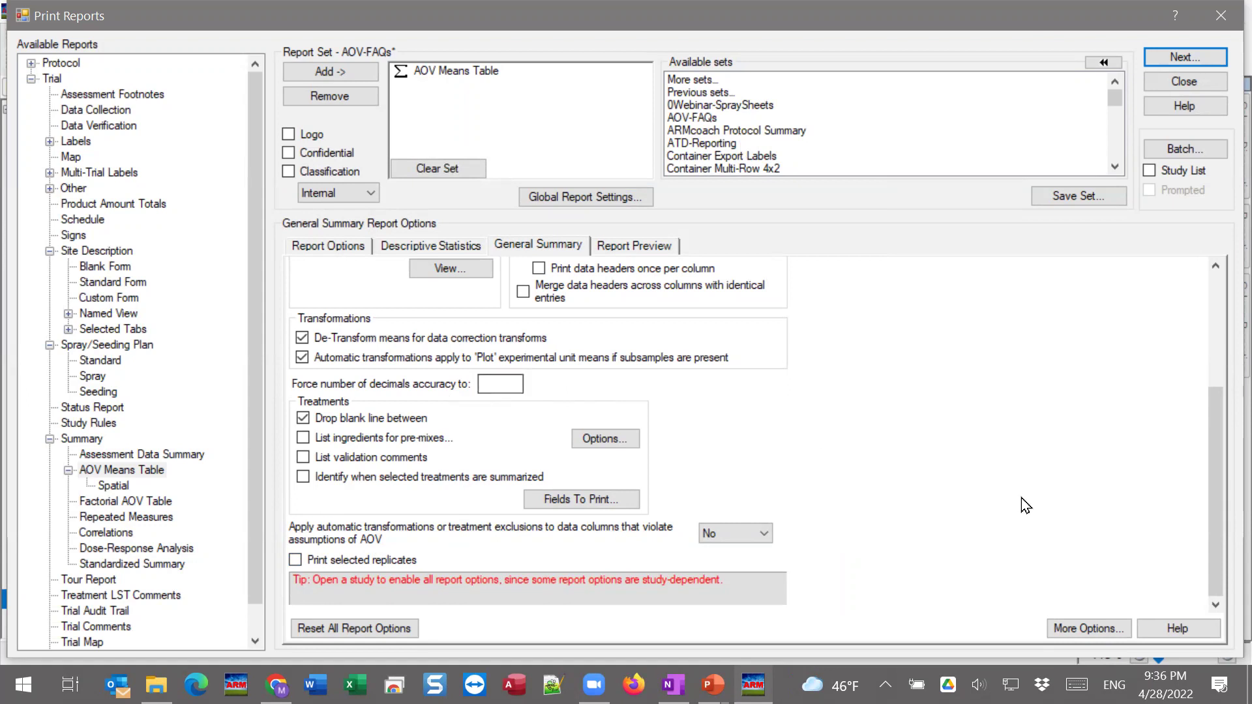
left_click_drag(1223, 507, 1221, 394)
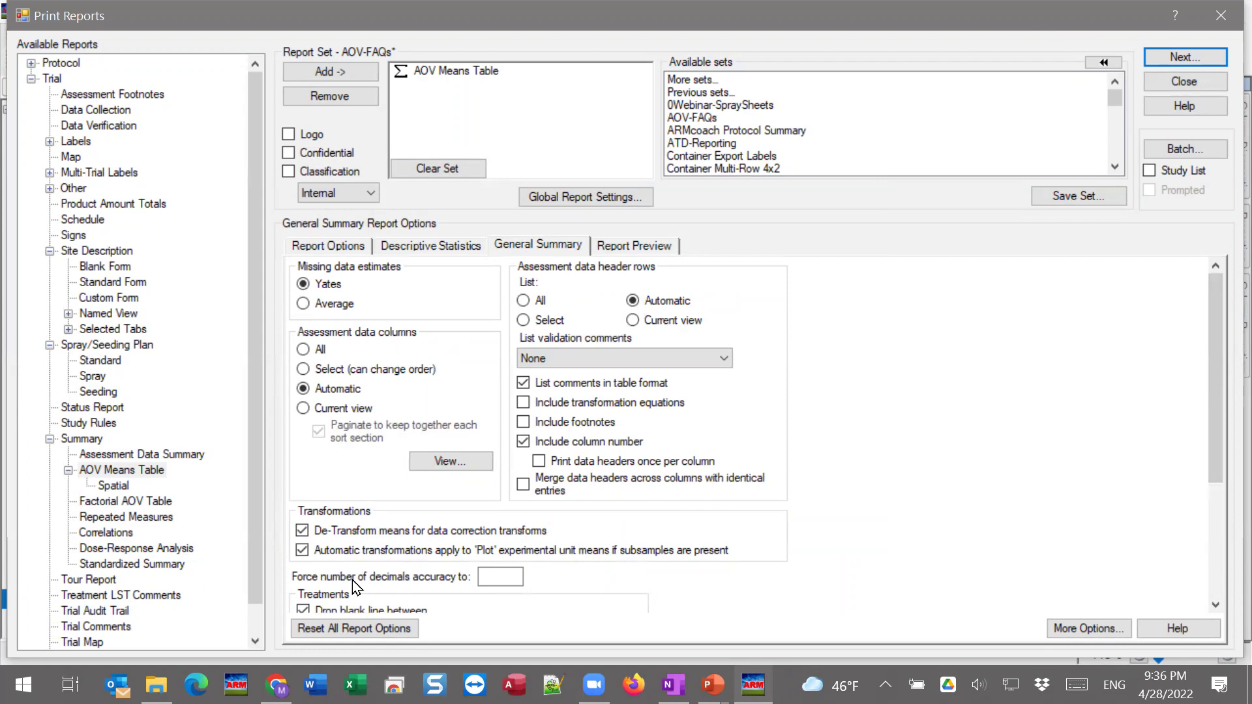
Compare the report option that forces decimal accuracy with the Number of Decimals row in the assessment data
left_click(500, 576)
left_click_drag(642, 22, 648, 455)
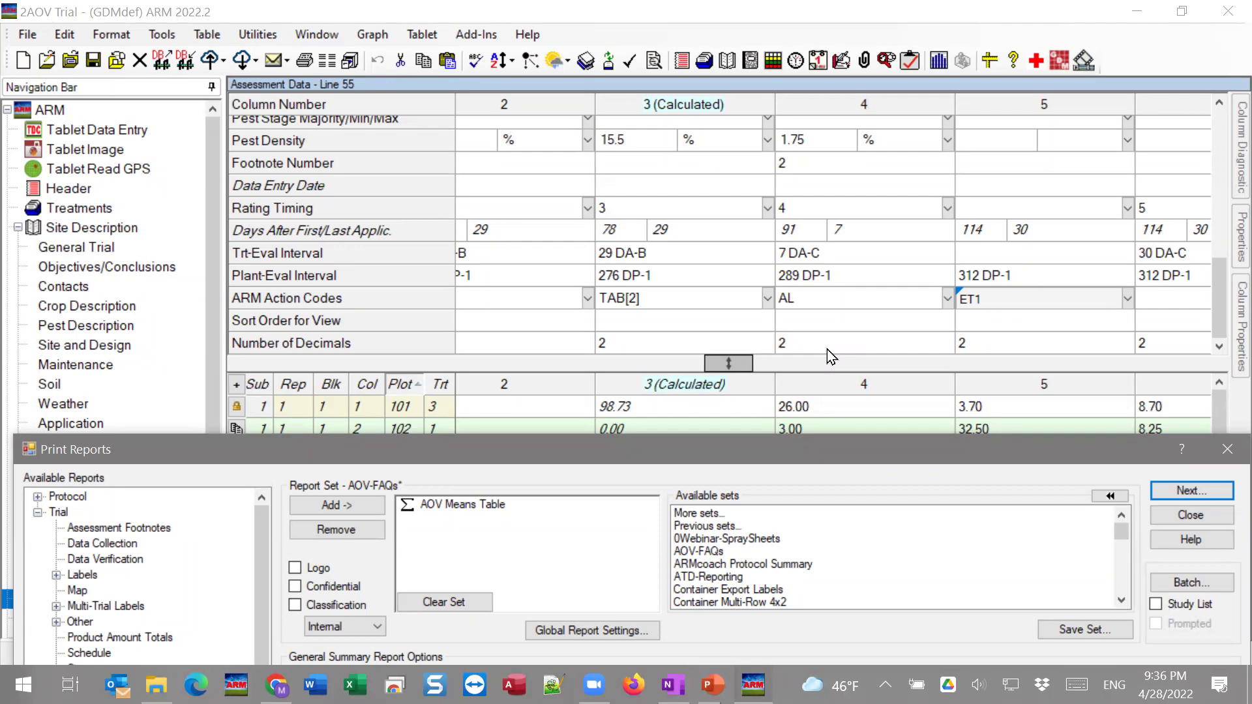
left_click_drag(789, 447, 789, 436)
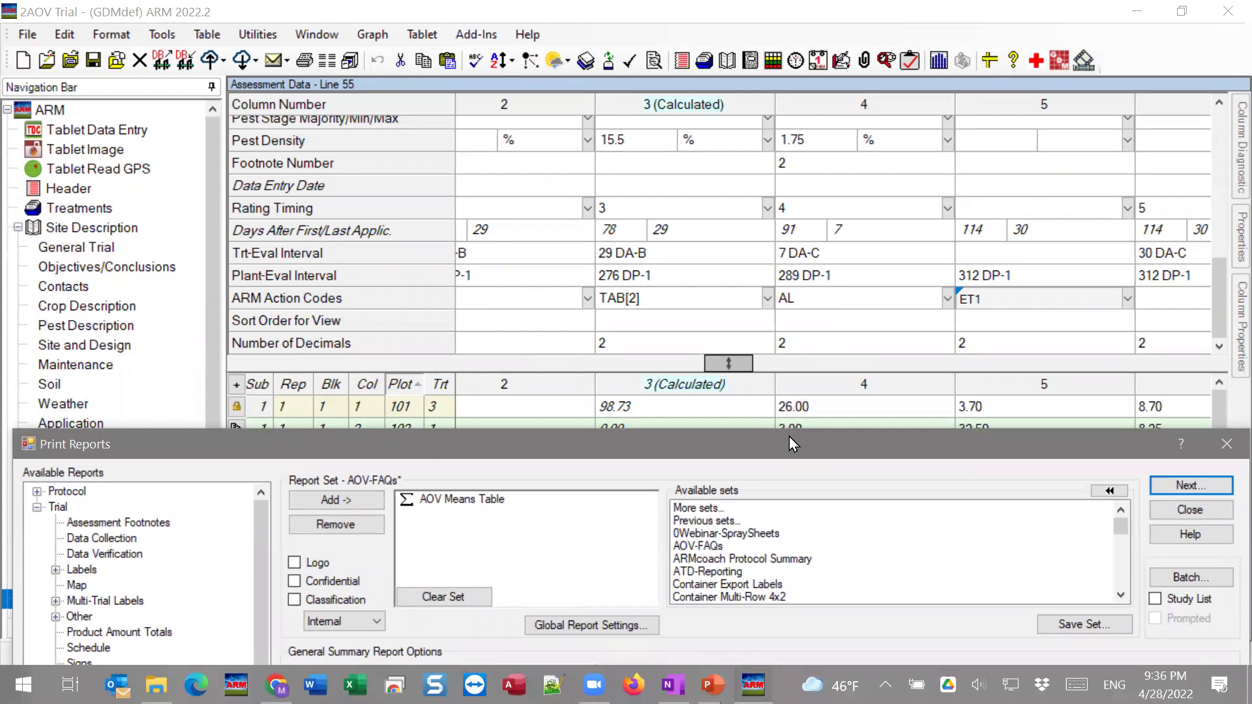
double_click(789, 438)
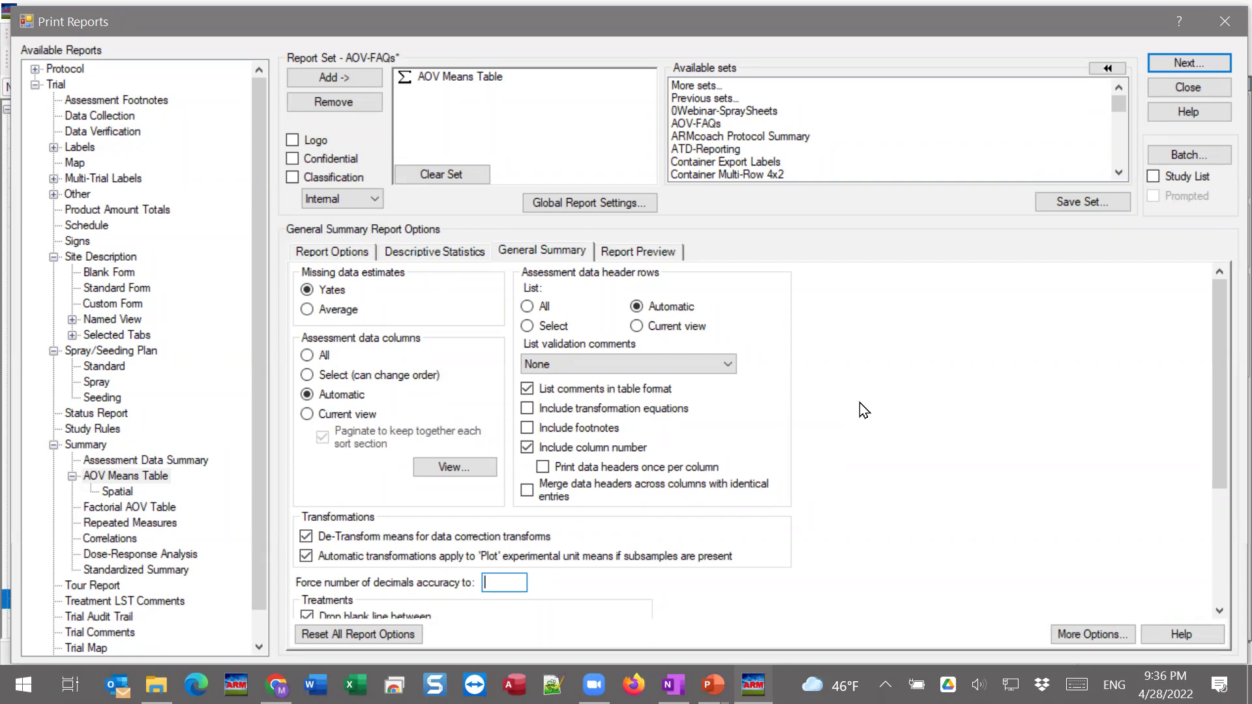
Preview the AOV Means Table report and examine the treatment means and statistics for columns 1–4
left_click(657, 257)
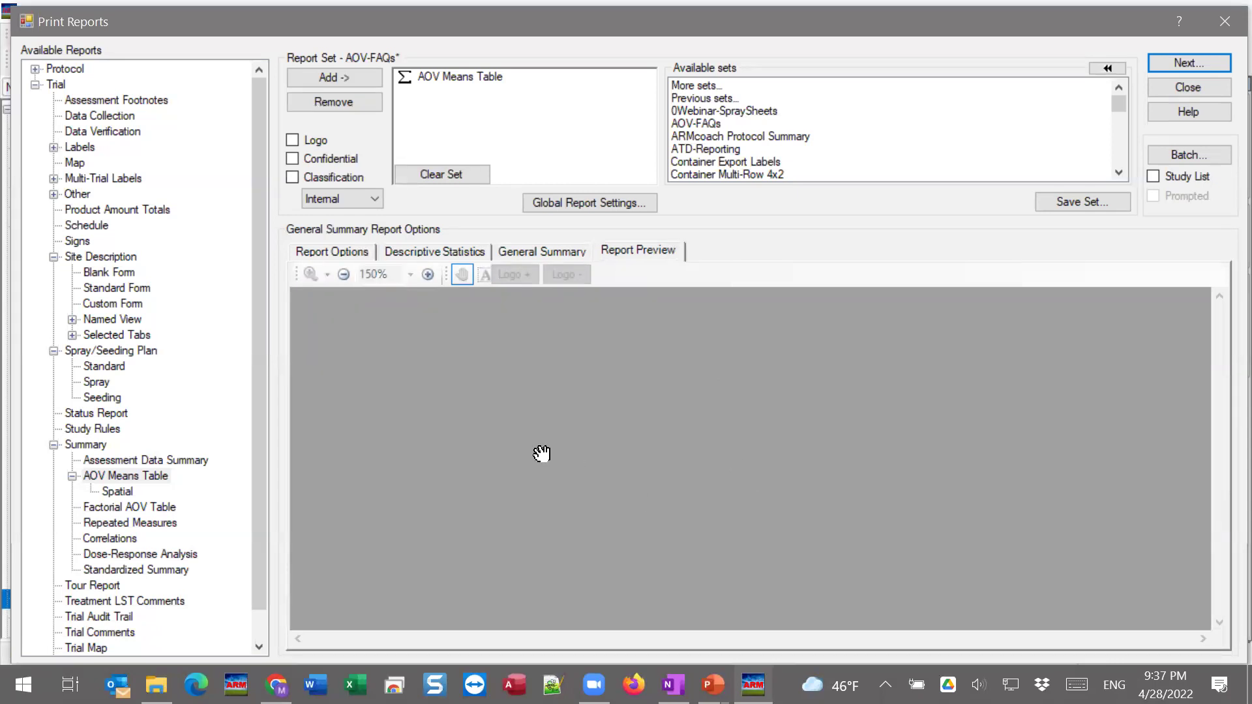
scroll(662, 443, "down", 10)
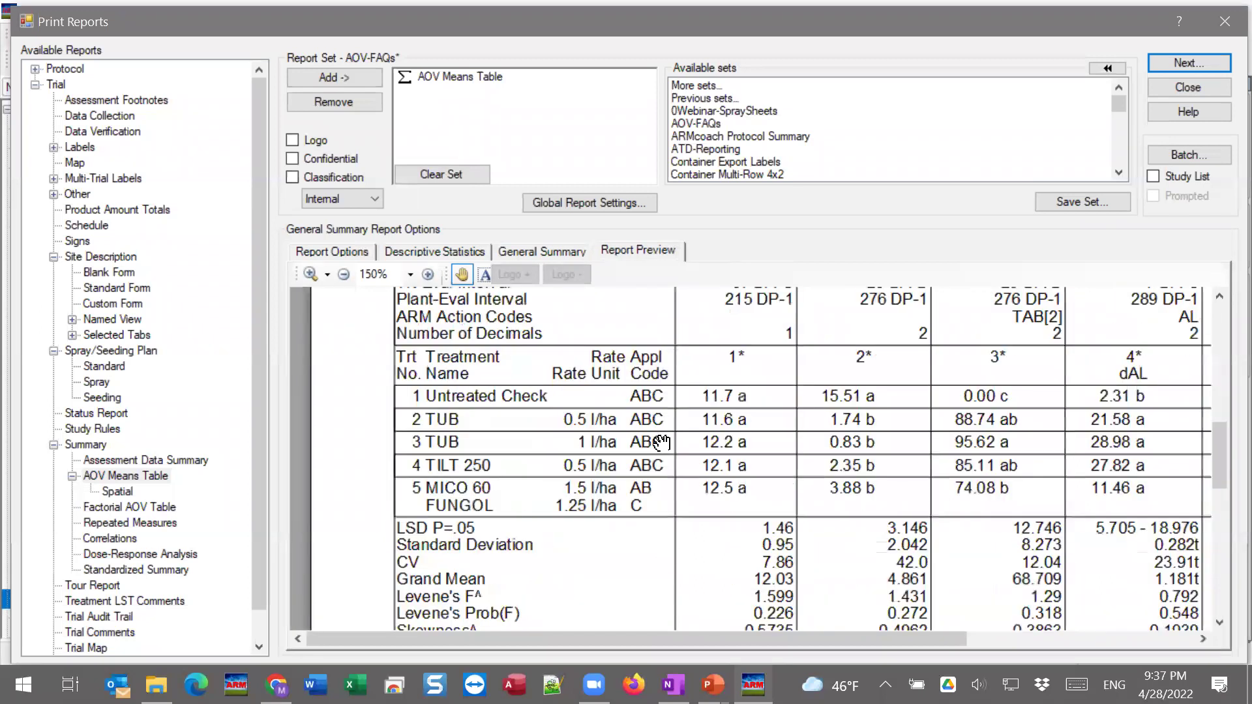
scroll(662, 444, "down", 6)
scroll(513, 463, "up", 5)
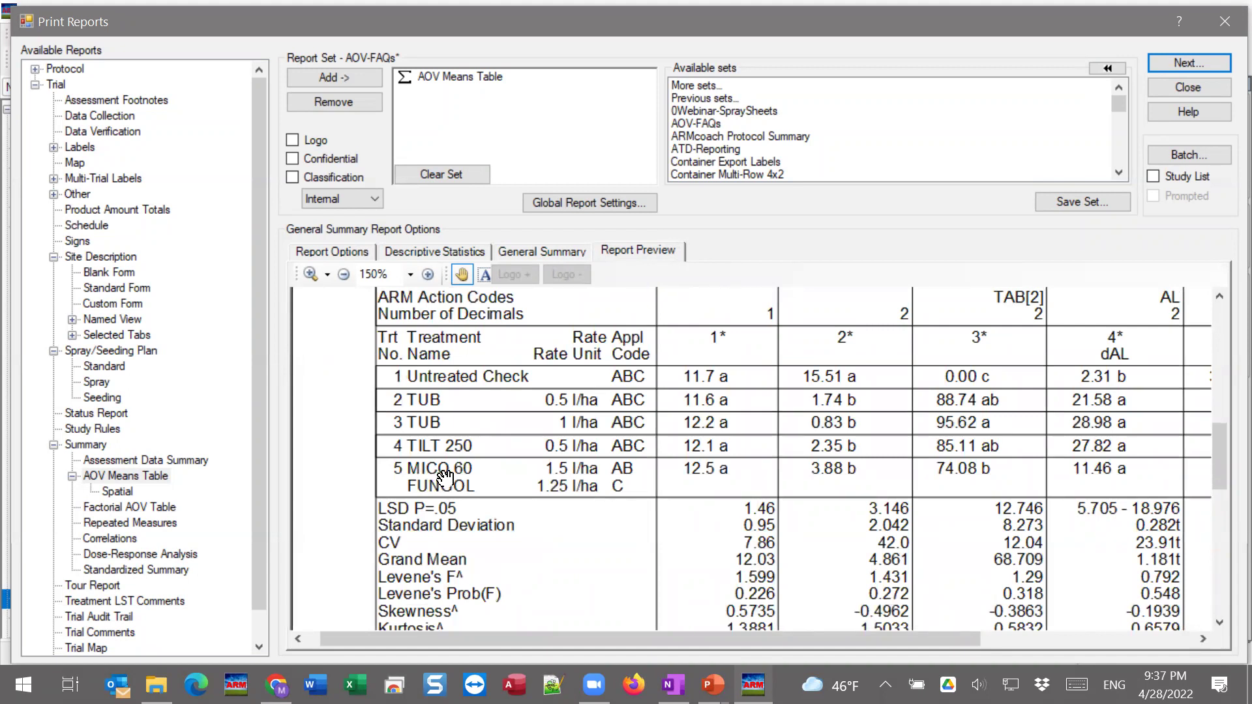
Examine the assessment header rows in the previewed report, from Pest Type to Number of Decimals, and return to the General Summary options
left_click_drag(1220, 459, 1222, 383)
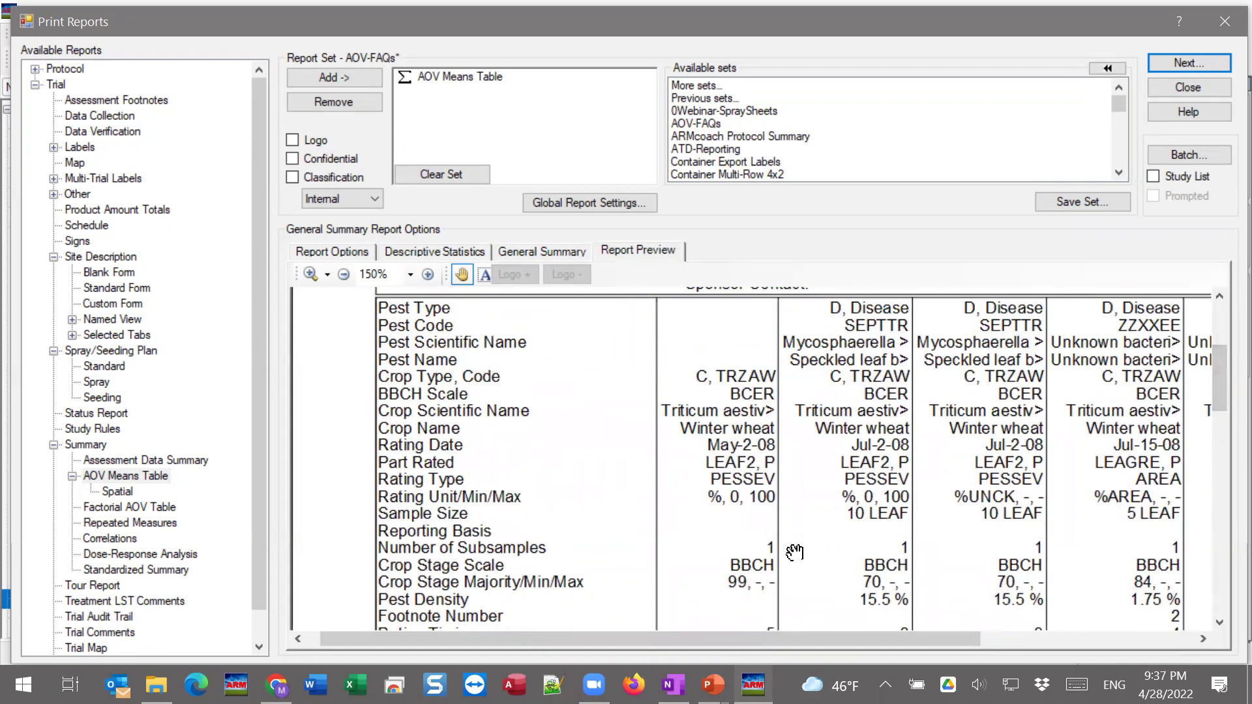
left_click_drag(763, 546, 745, 499)
left_click_drag(725, 348, 726, 395)
left_click_drag(871, 589, 839, 414)
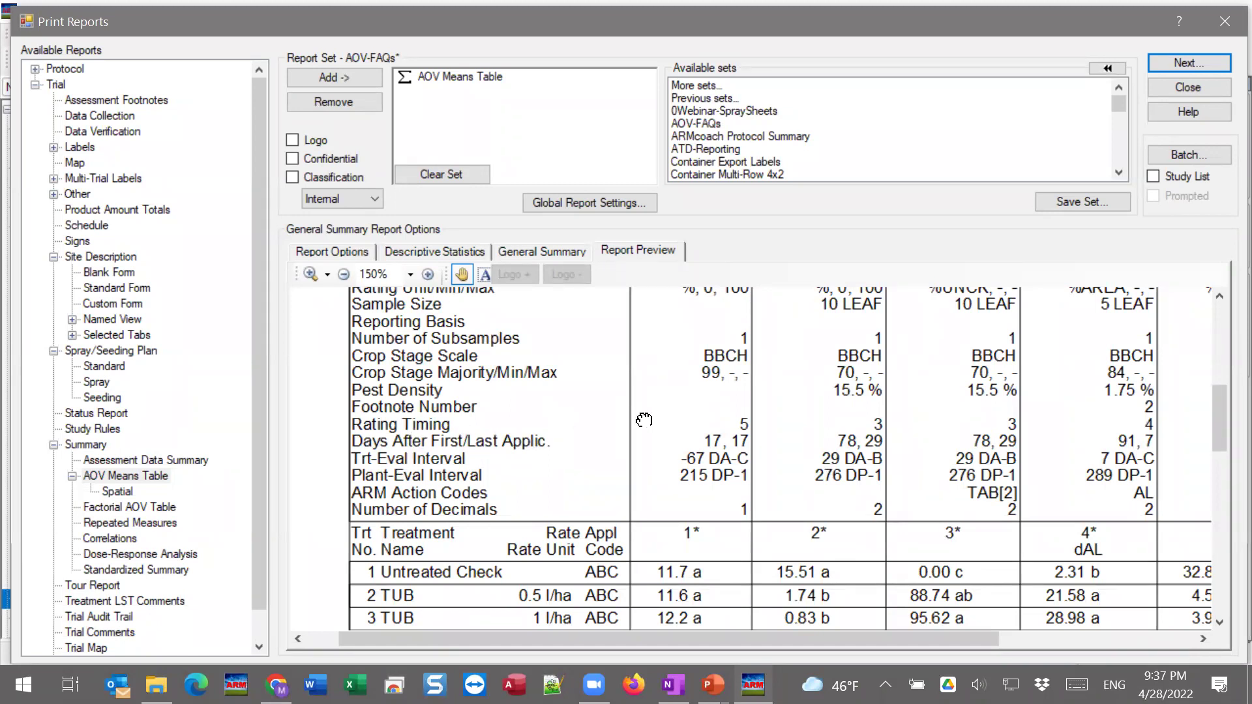
scroll(643, 420, "up", 1)
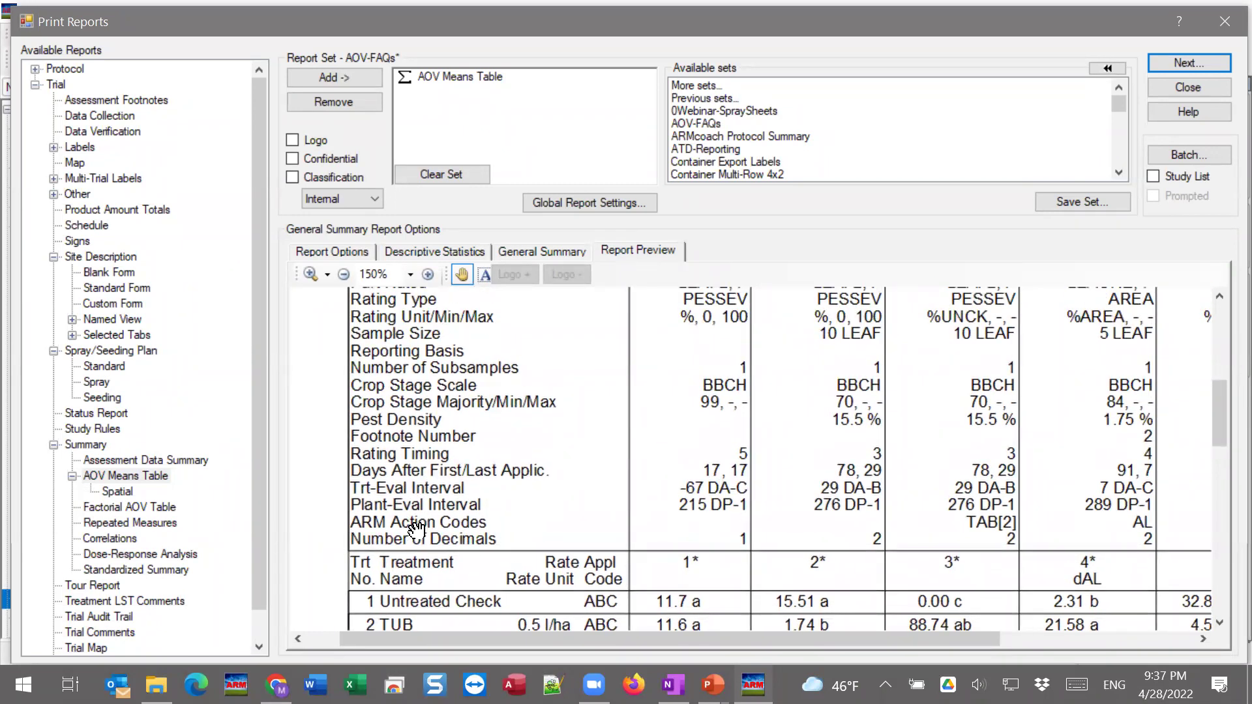
scroll(534, 509, "up", 2)
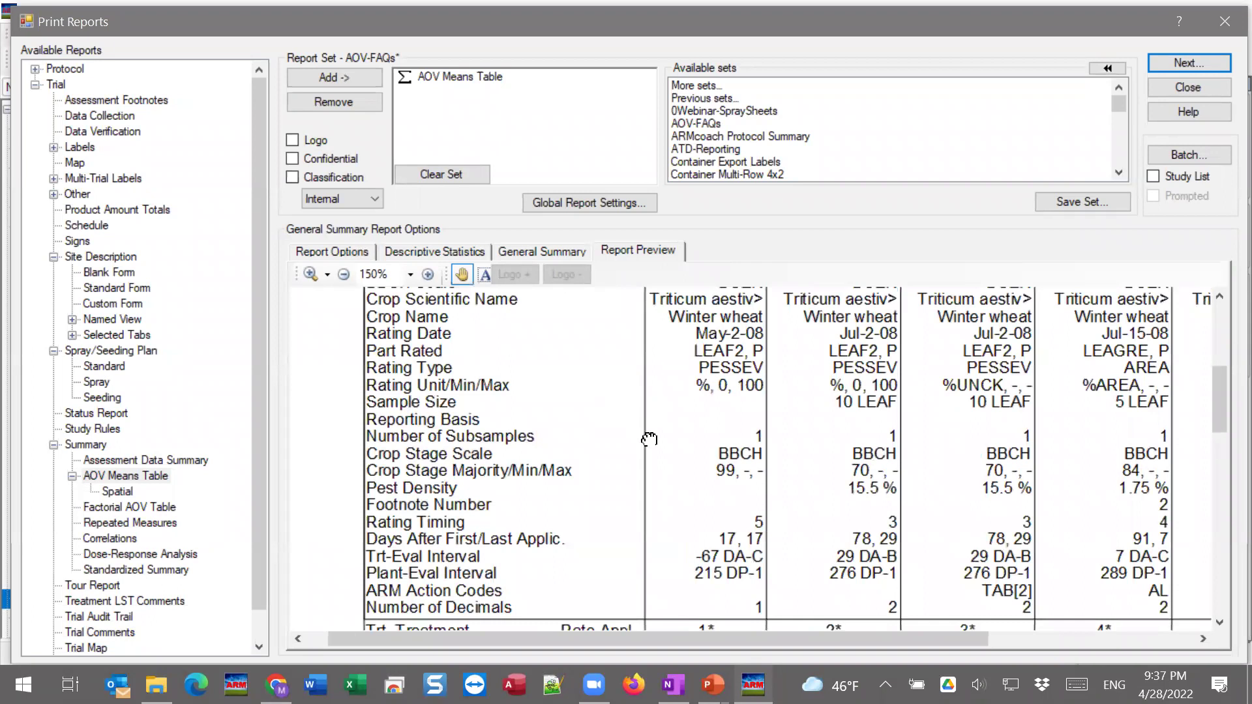
scroll(649, 439, "up", 2)
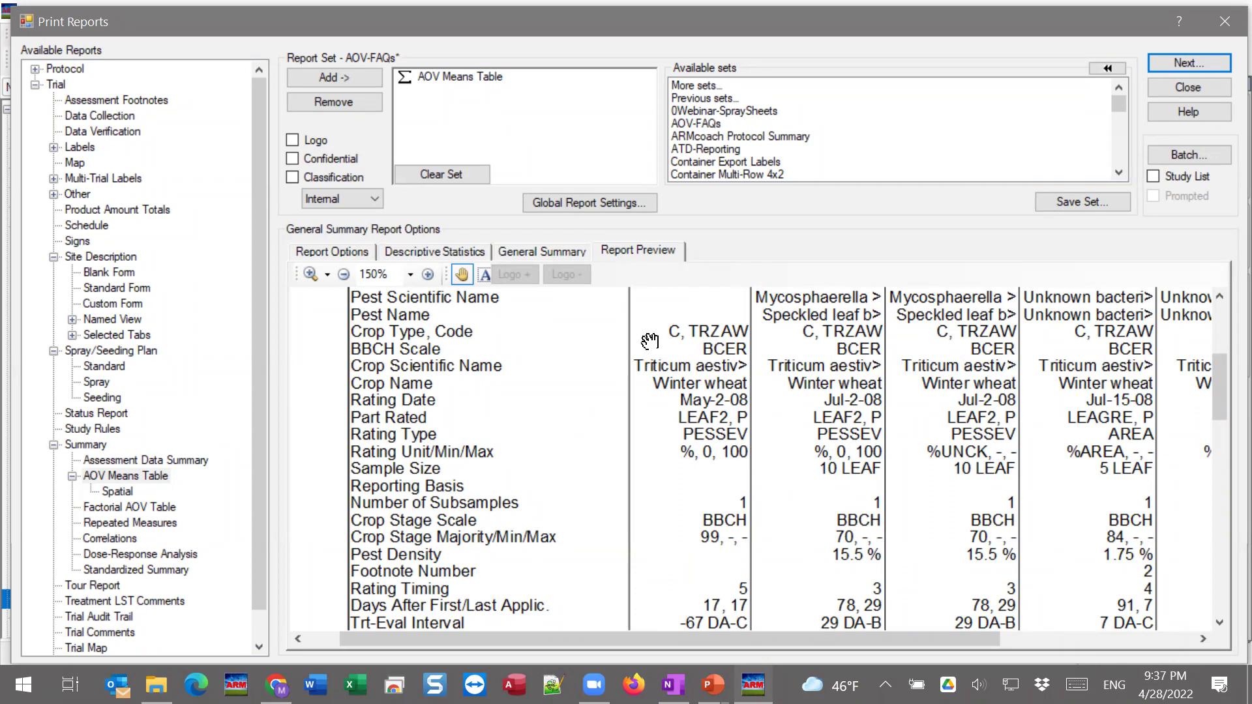
left_click(536, 254)
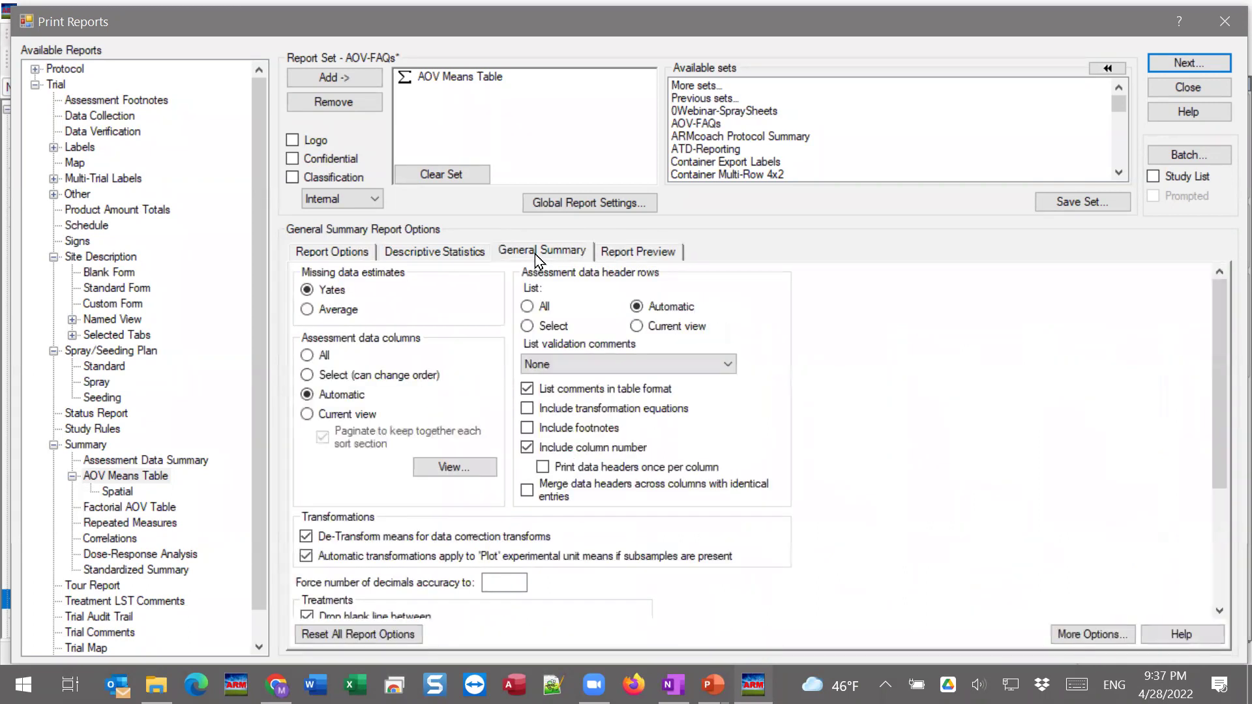
Leave the report setup and close the 2AOV trial without saving its changes
left_click(558, 327)
left_click(1213, 32)
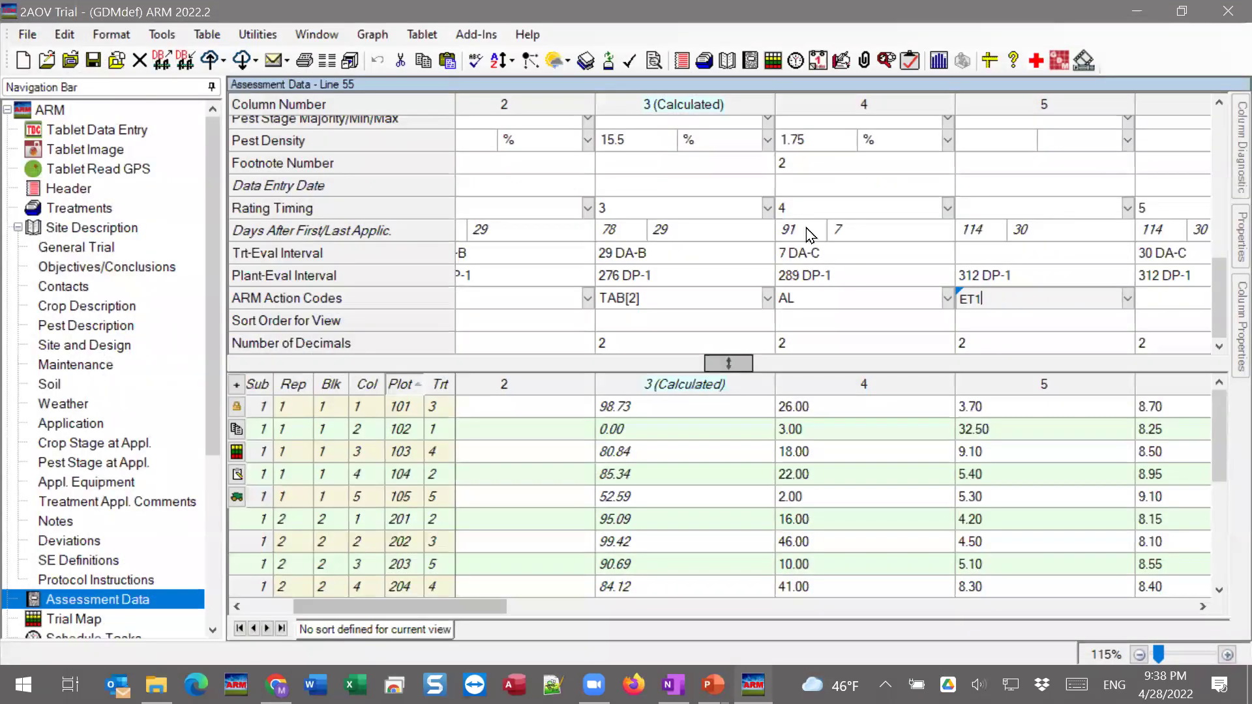
left_click(139, 61)
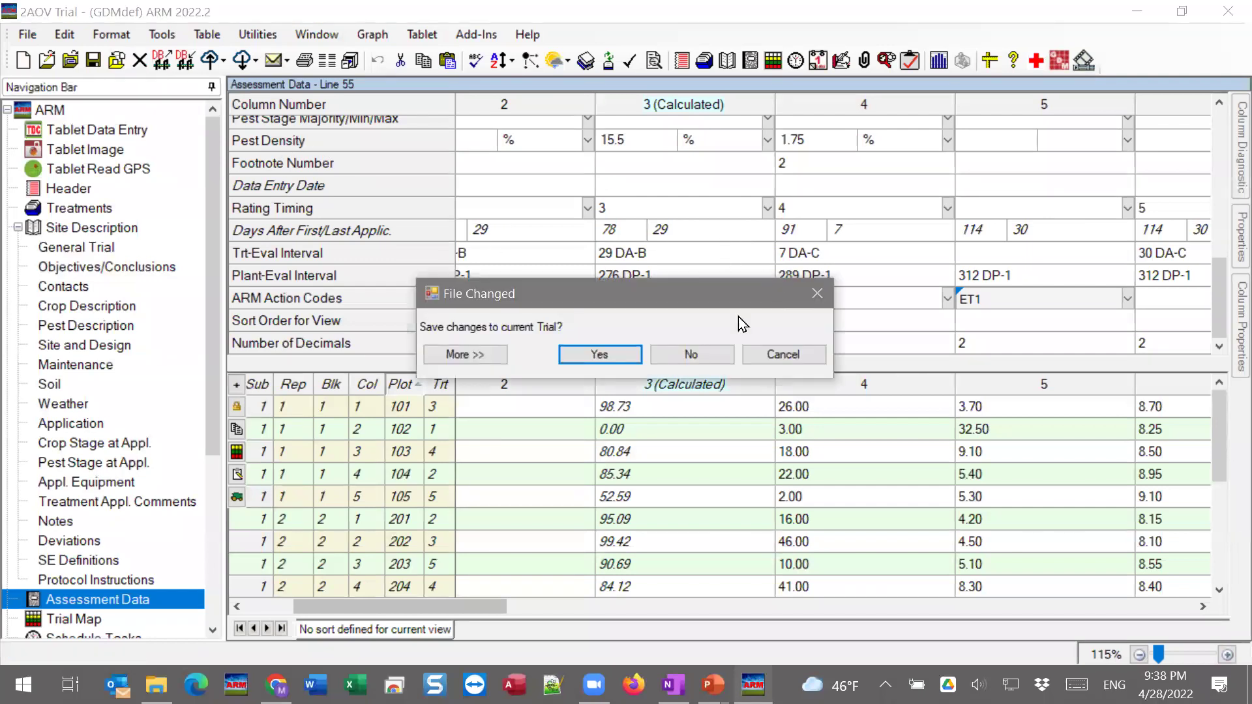
left_click(717, 358)
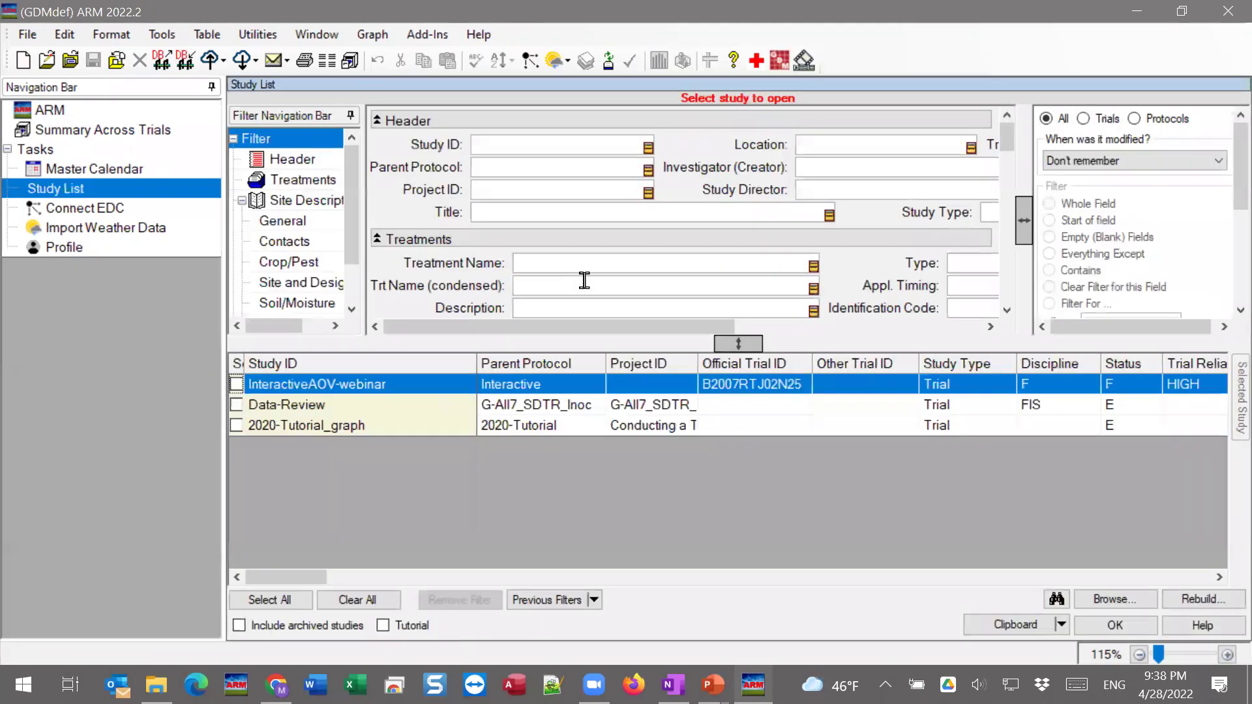
Open the 2020-Tutorial_graph trial from the study list and close its Study Rules pane to enlarge the assessment data
left_click(338, 427)
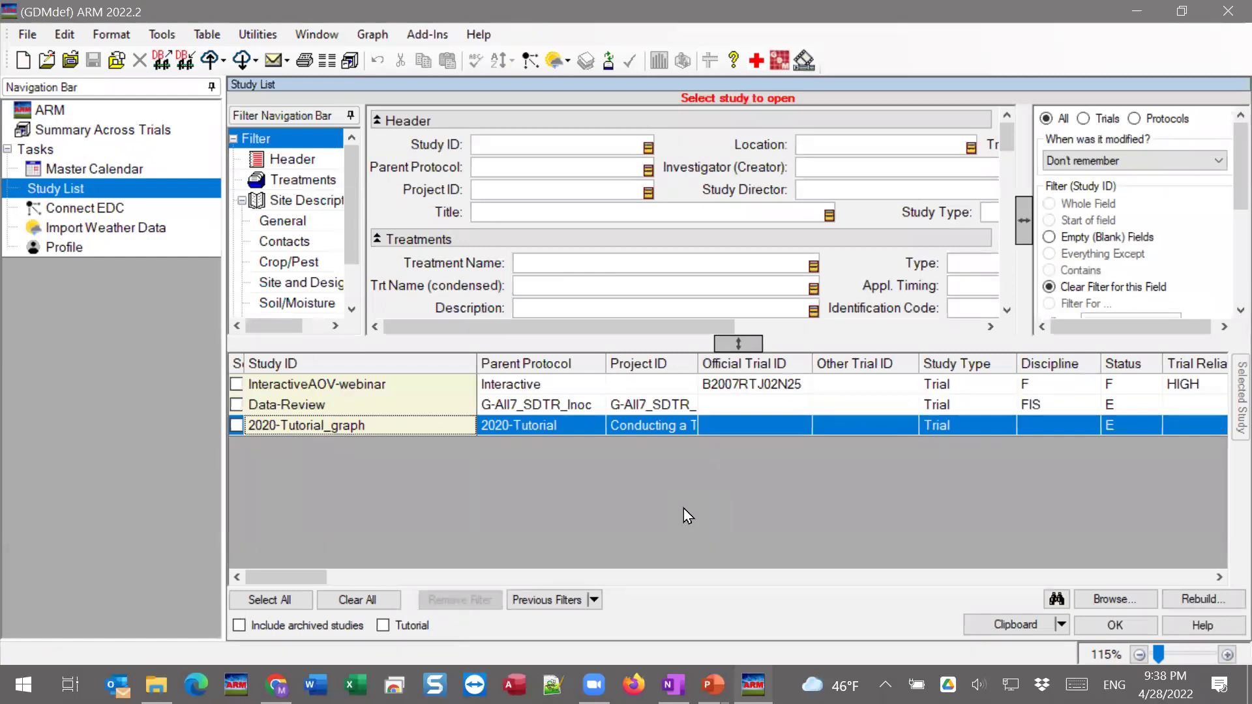
left_click(327, 425)
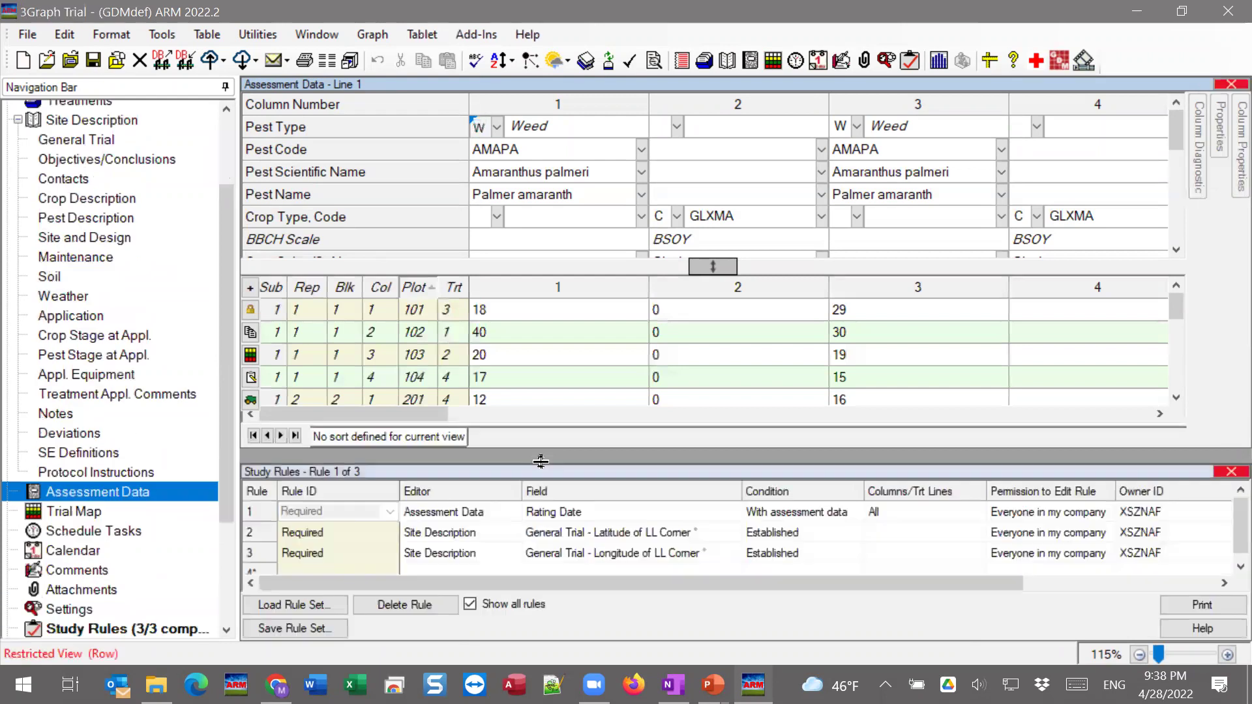
left_click(1230, 472)
left_click(556, 411)
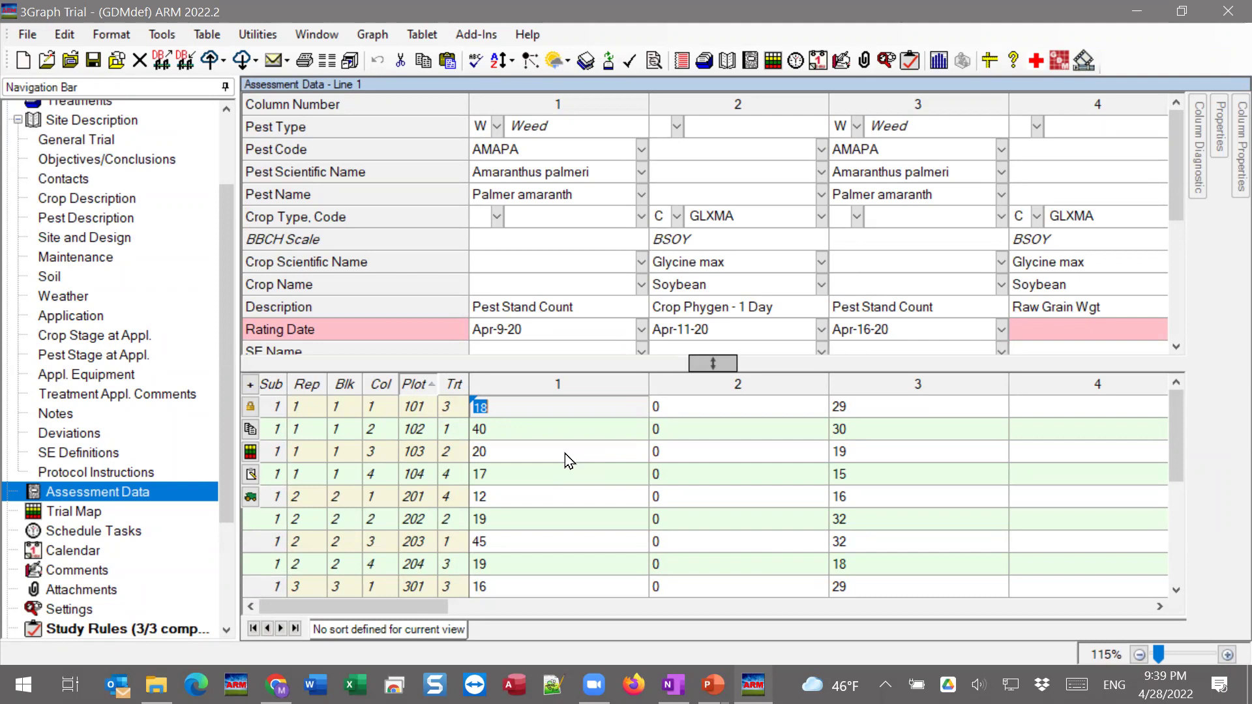
Start a new graph with the treatment numbers left blank and assessment column 1 as the data to display
left_click(375, 37)
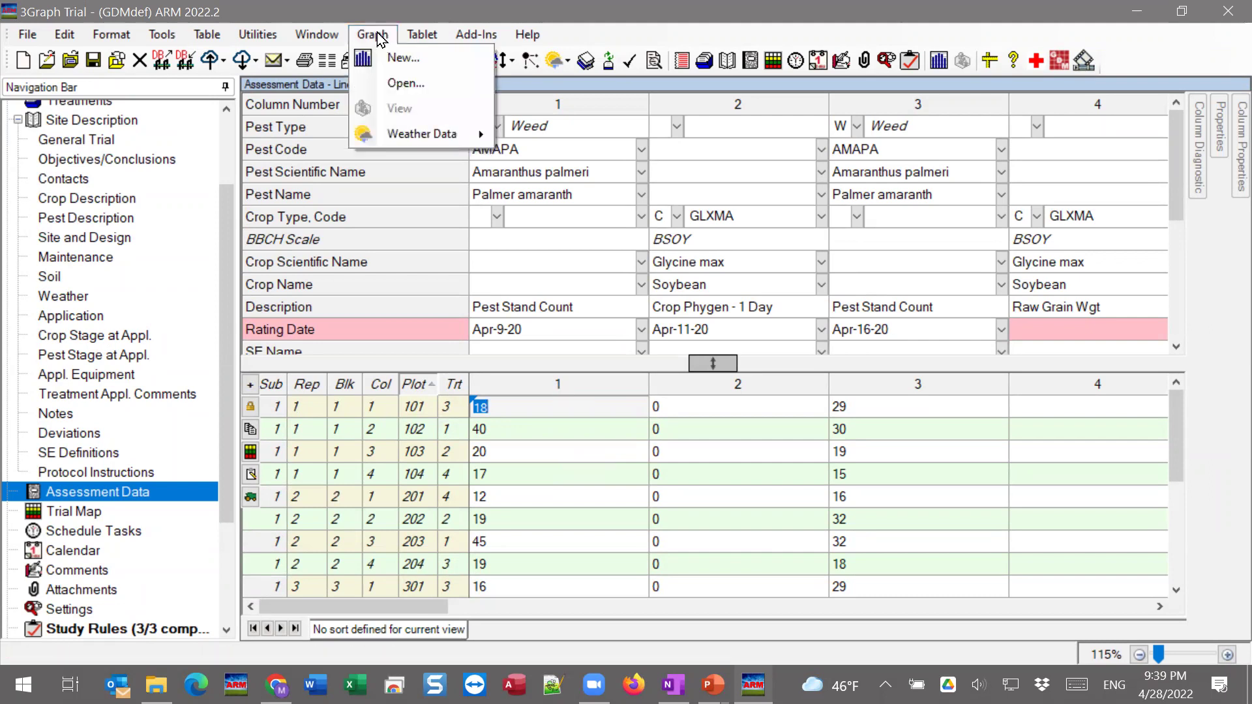
left_click(399, 59)
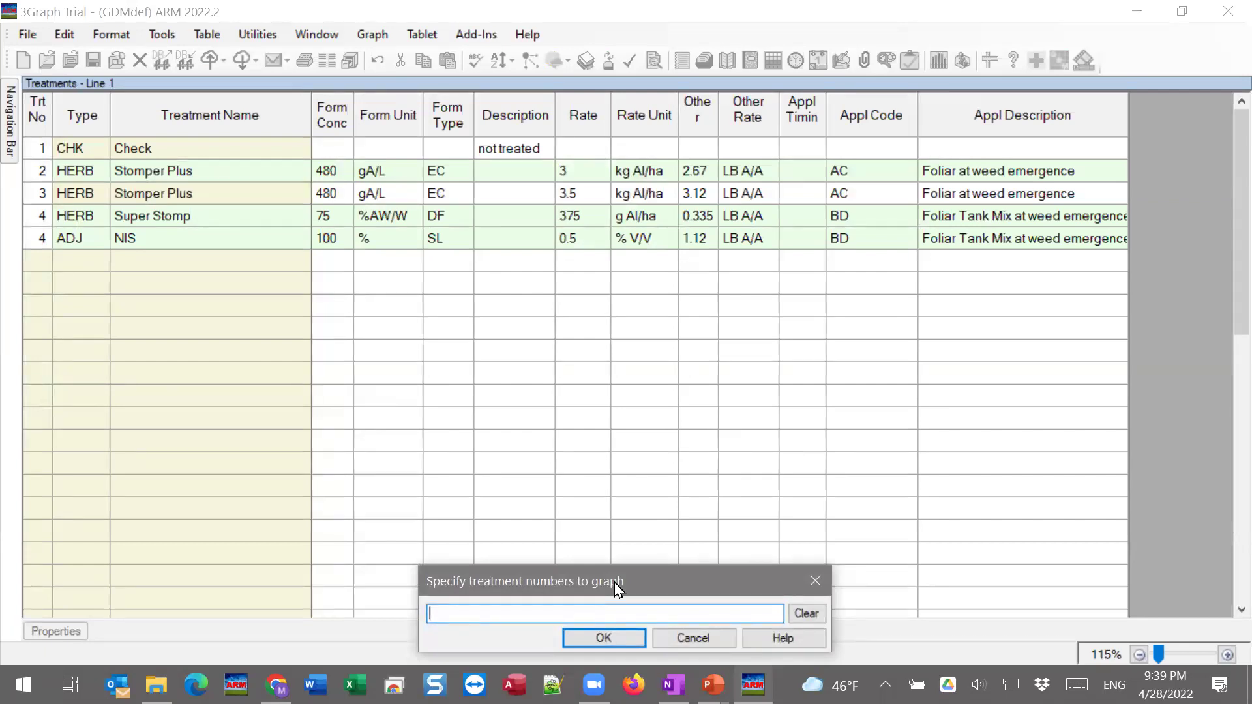
left_click(37, 150)
left_click(36, 172, "ctrl")
left_click(35, 178, "ctrl")
left_click(36, 152, "ctrl")
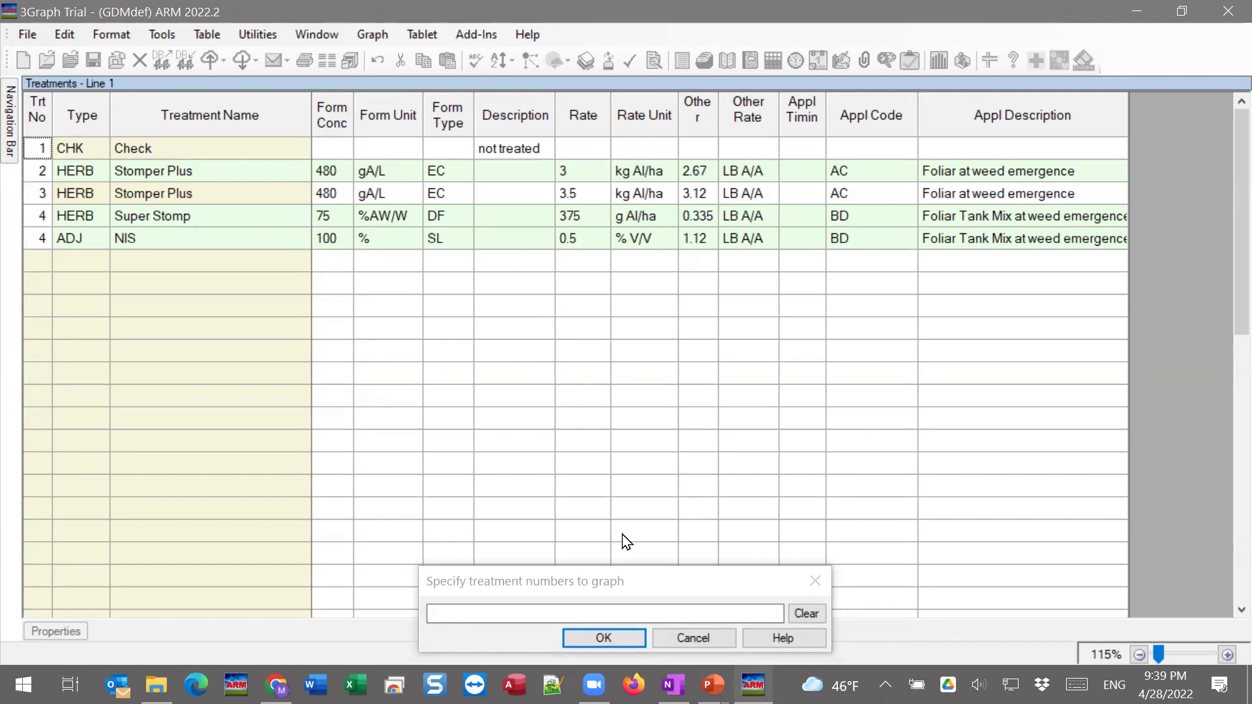
left_click(626, 582)
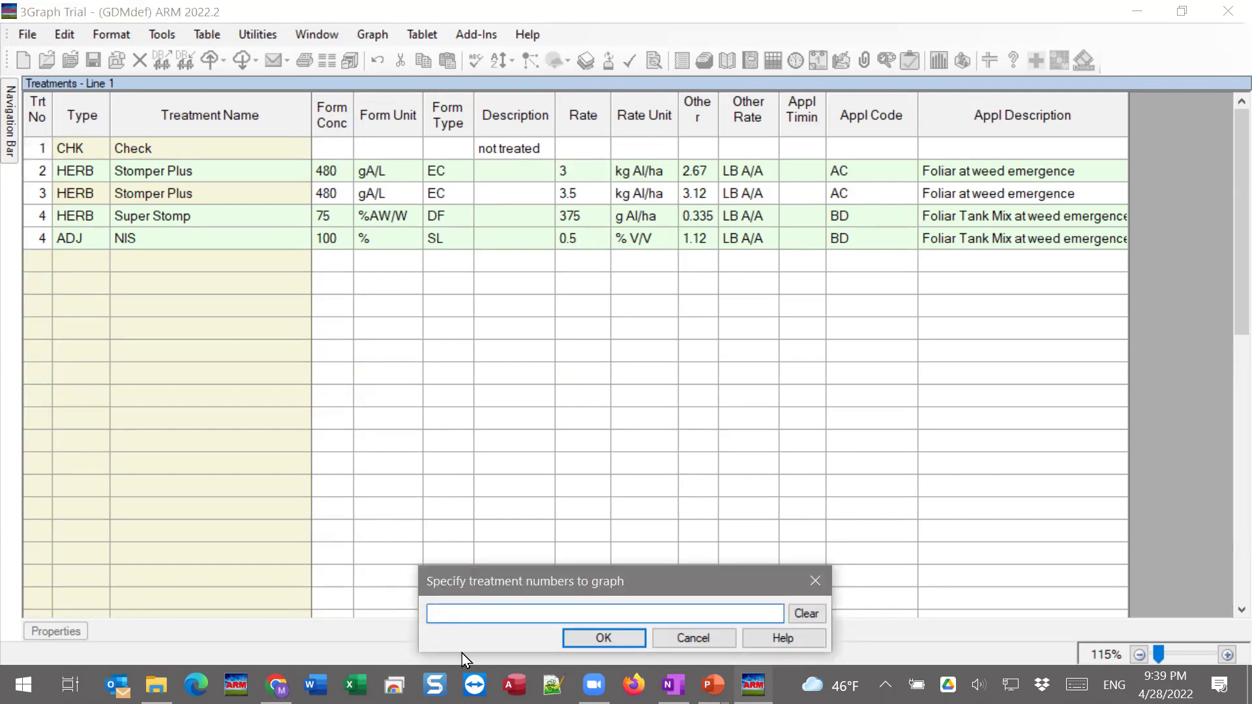
left_click(603, 639)
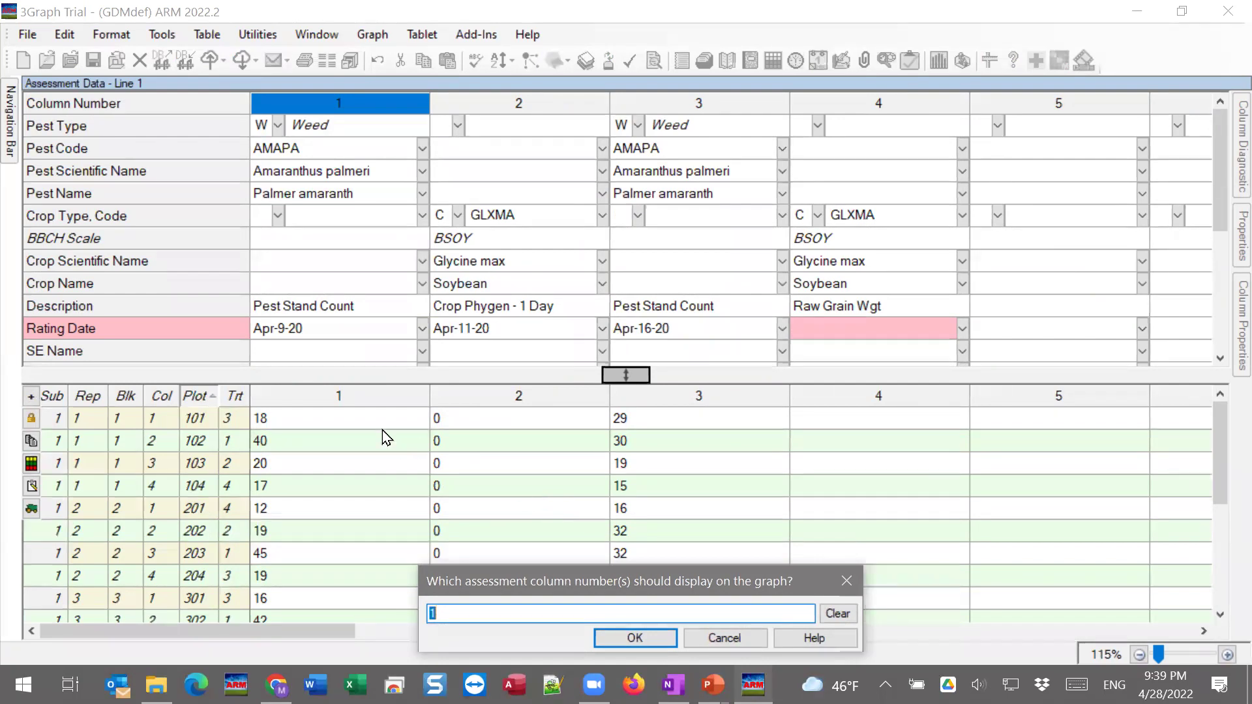
left_click(650, 640)
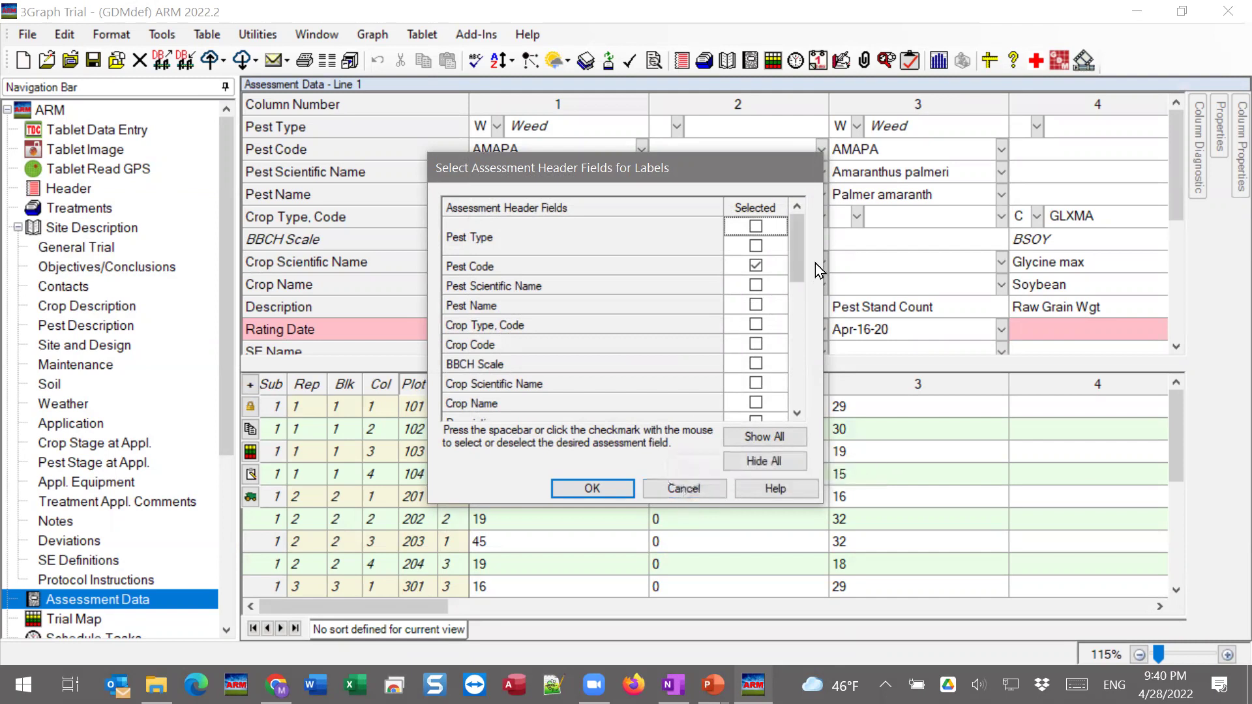
Accept the assessment header fields for labels and generate a box-whisker graph grouped by treatments
left_click_drag(666, 170, 910, 160)
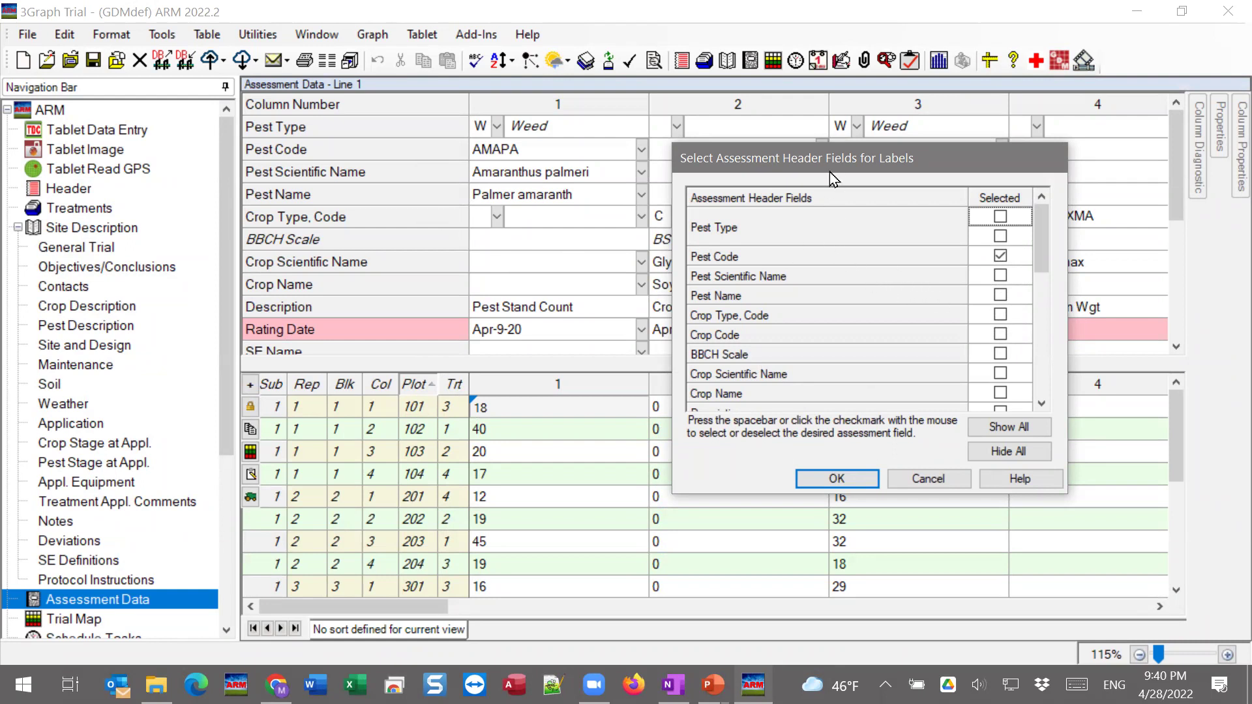
mouse_move(1046, 236)
left_mouse_down()
mouse_move(1039, 397)
mouse_move(1045, 231)
left_mouse_up()
left_click(836, 482)
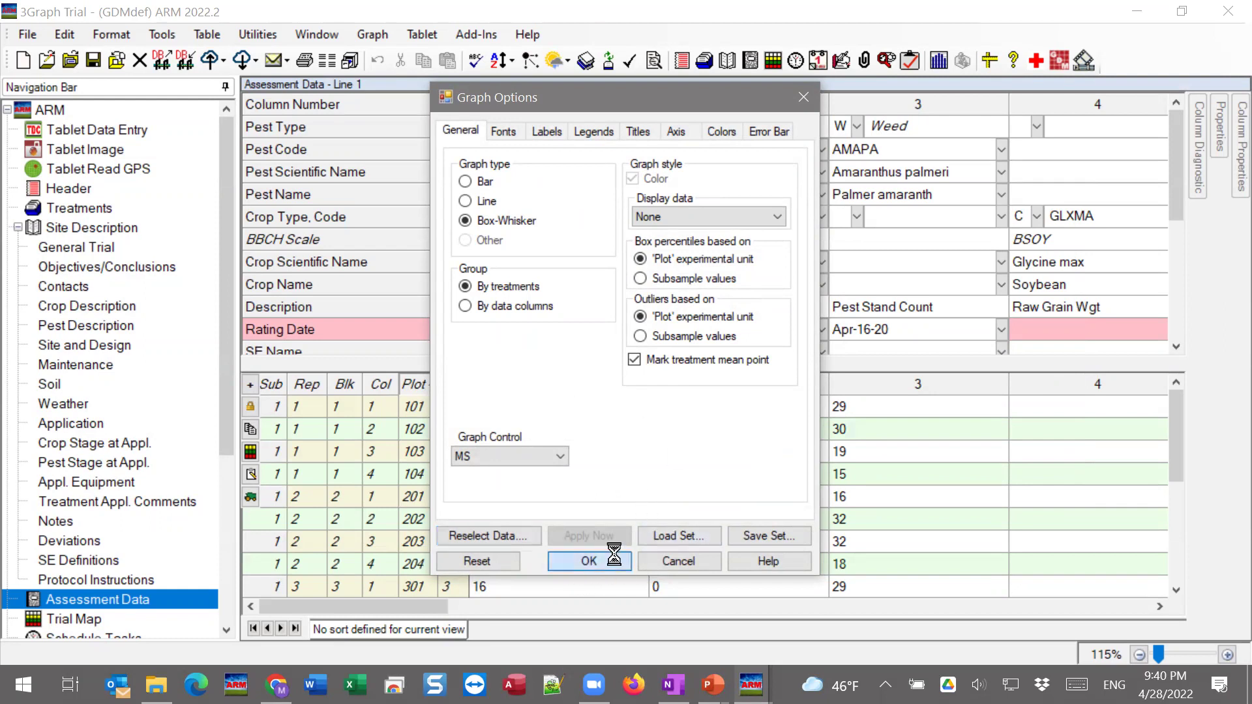
left_click(589, 561)
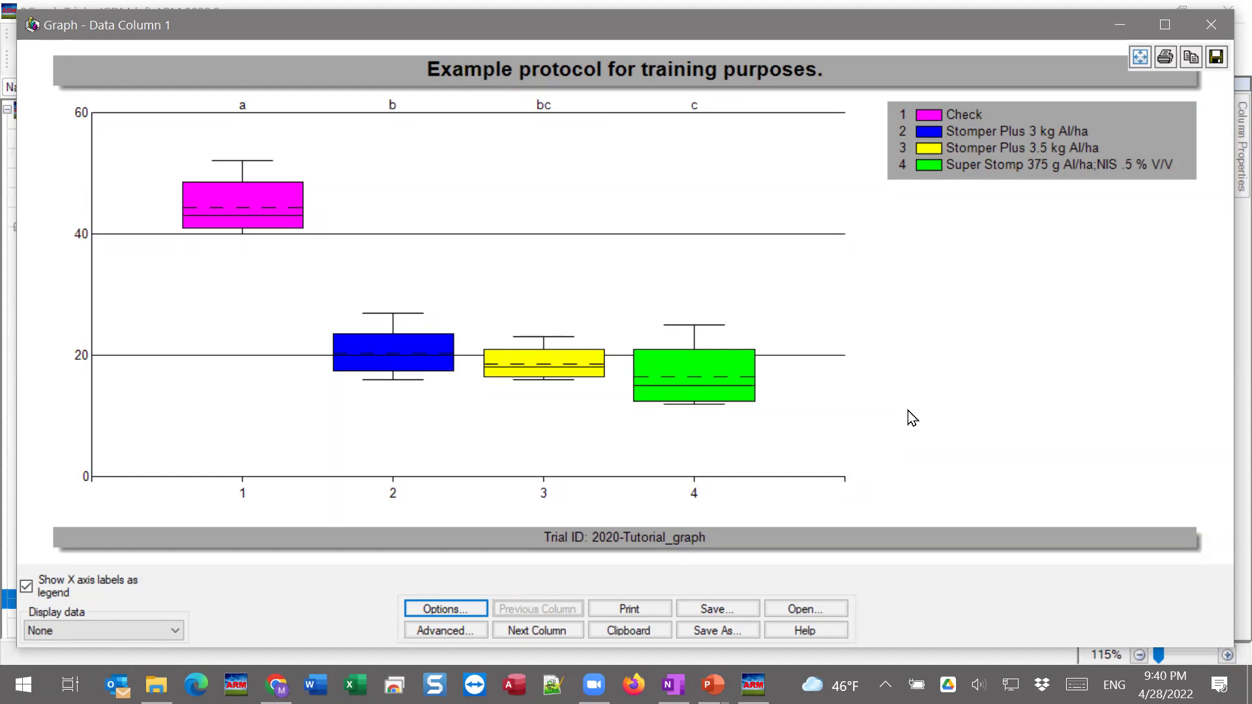
Reopen the graph options beside the graph and apply the Bar graph type
left_click(470, 609)
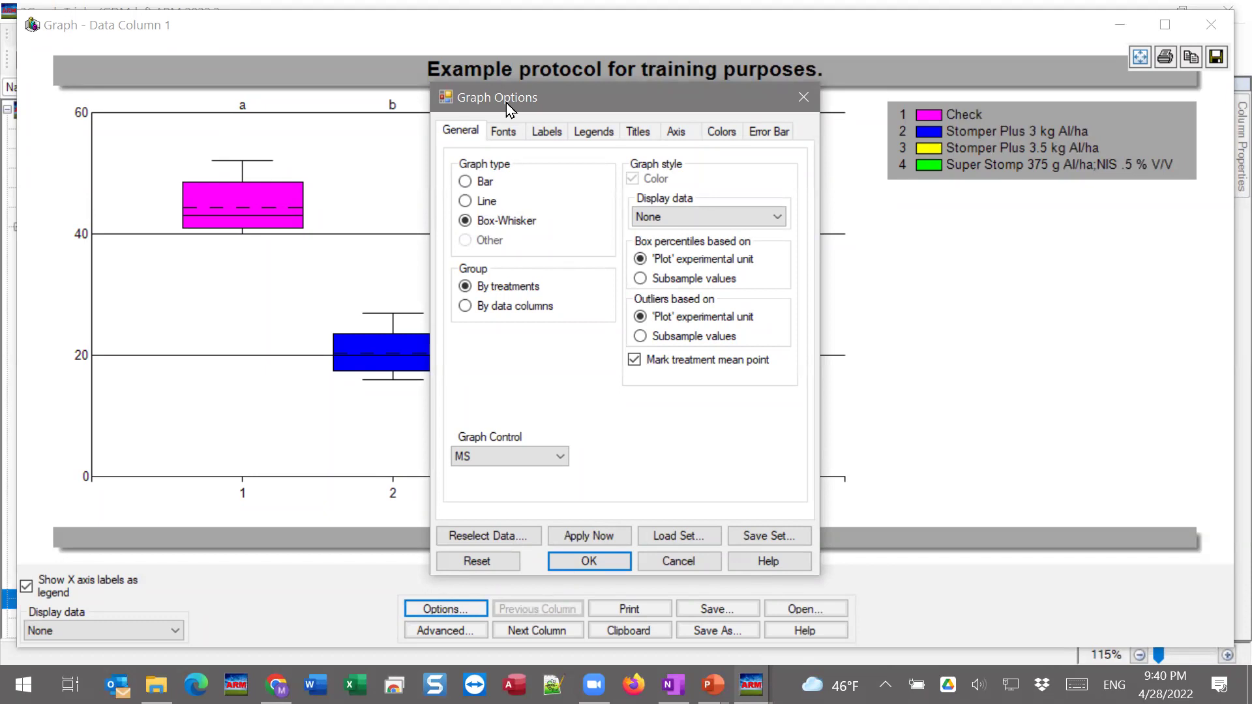
left_click_drag(510, 100, 917, 101)
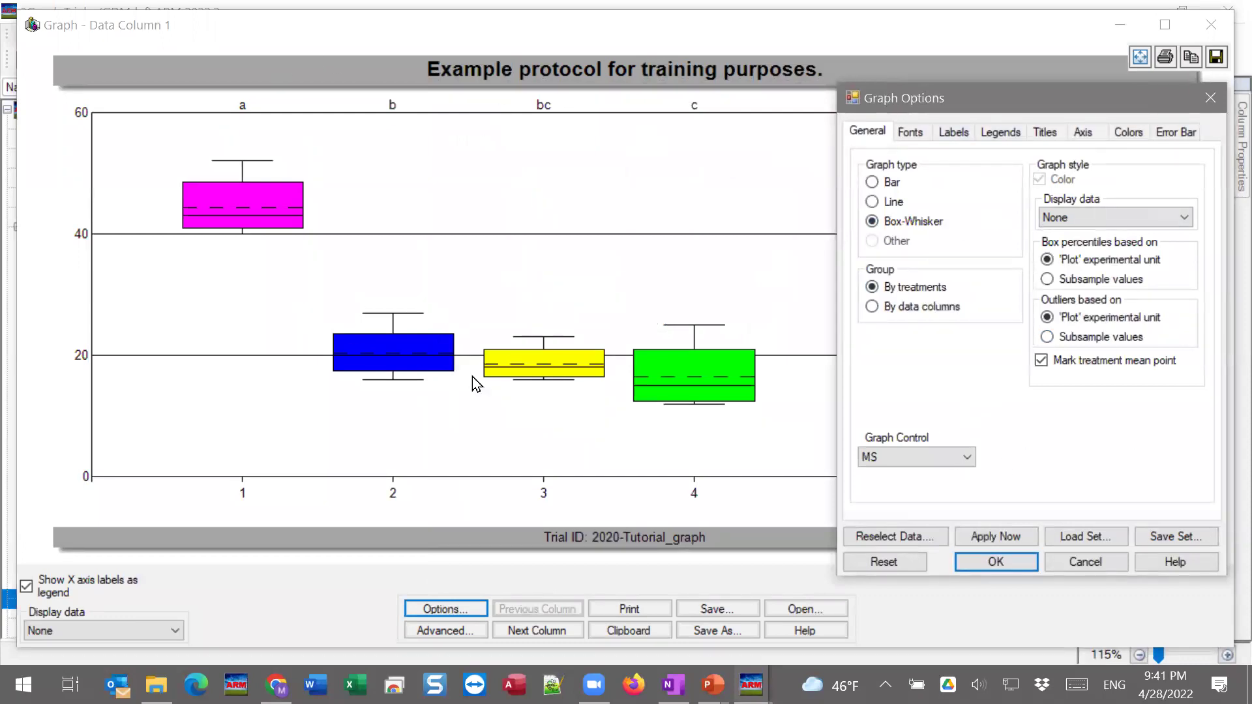
left_click(891, 186)
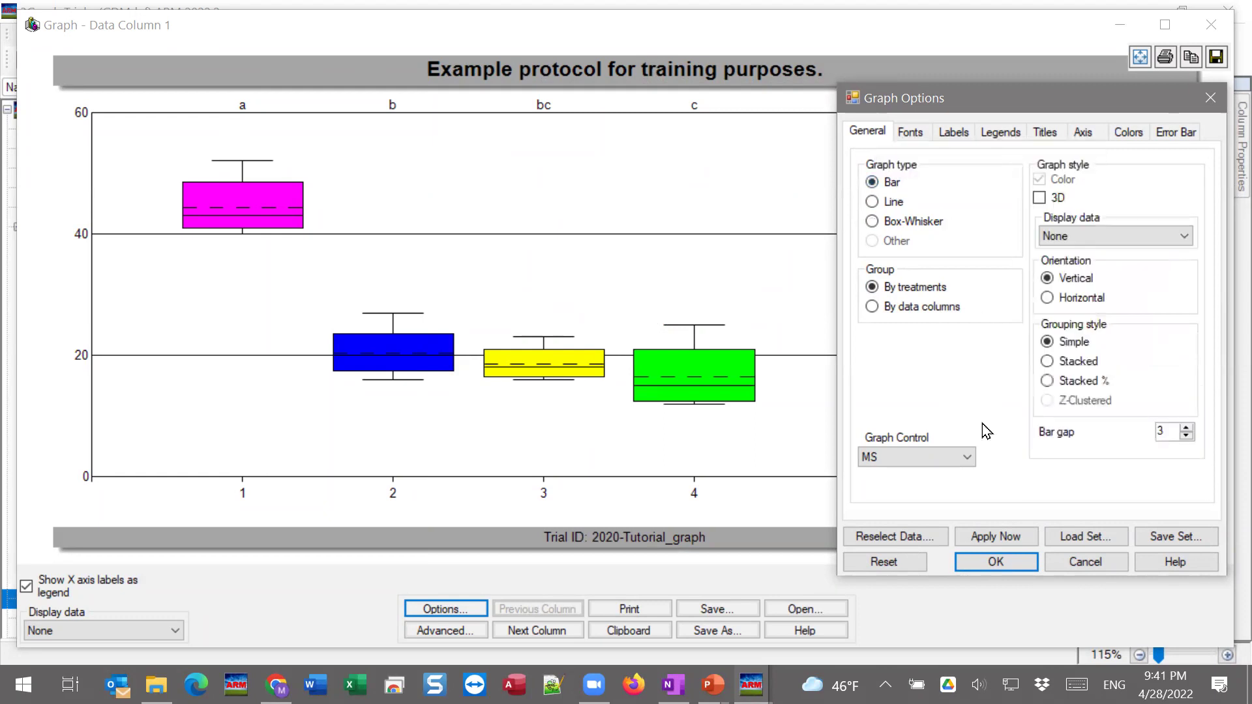
left_click(1019, 538)
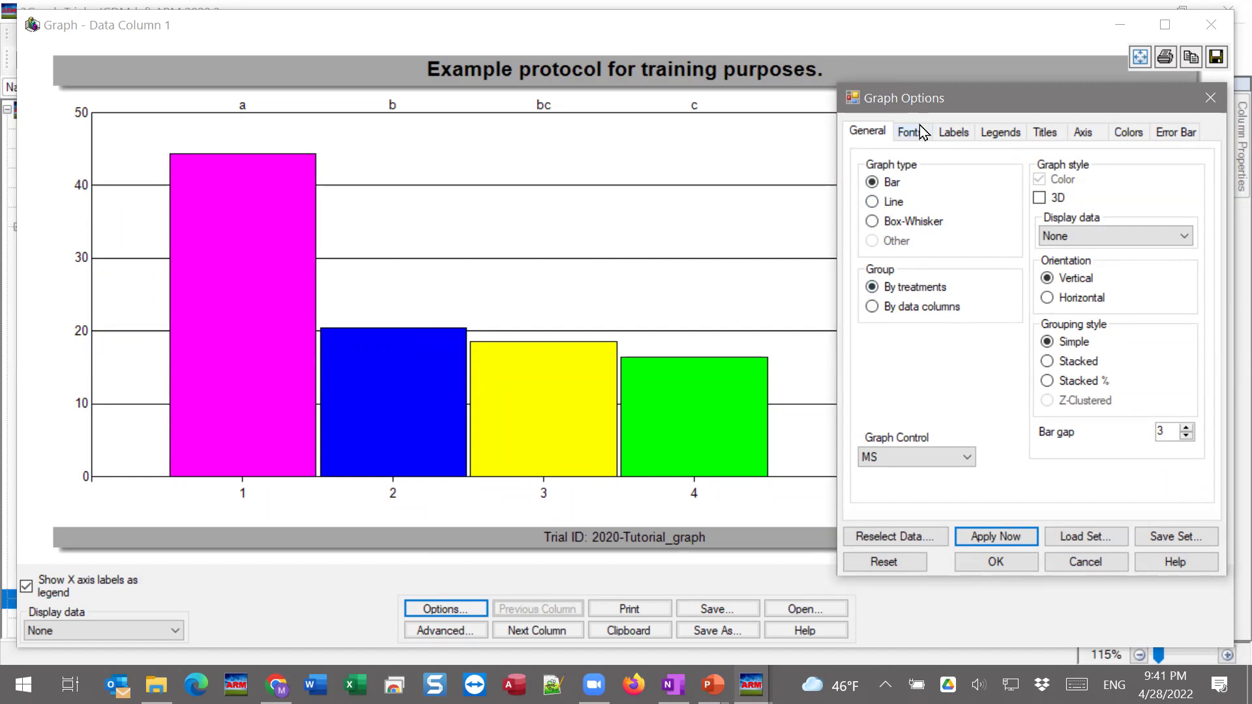
Try grouping the bar graph by data columns, and reapply grouping by treatments
left_click_drag(1019, 109, 1018, 116)
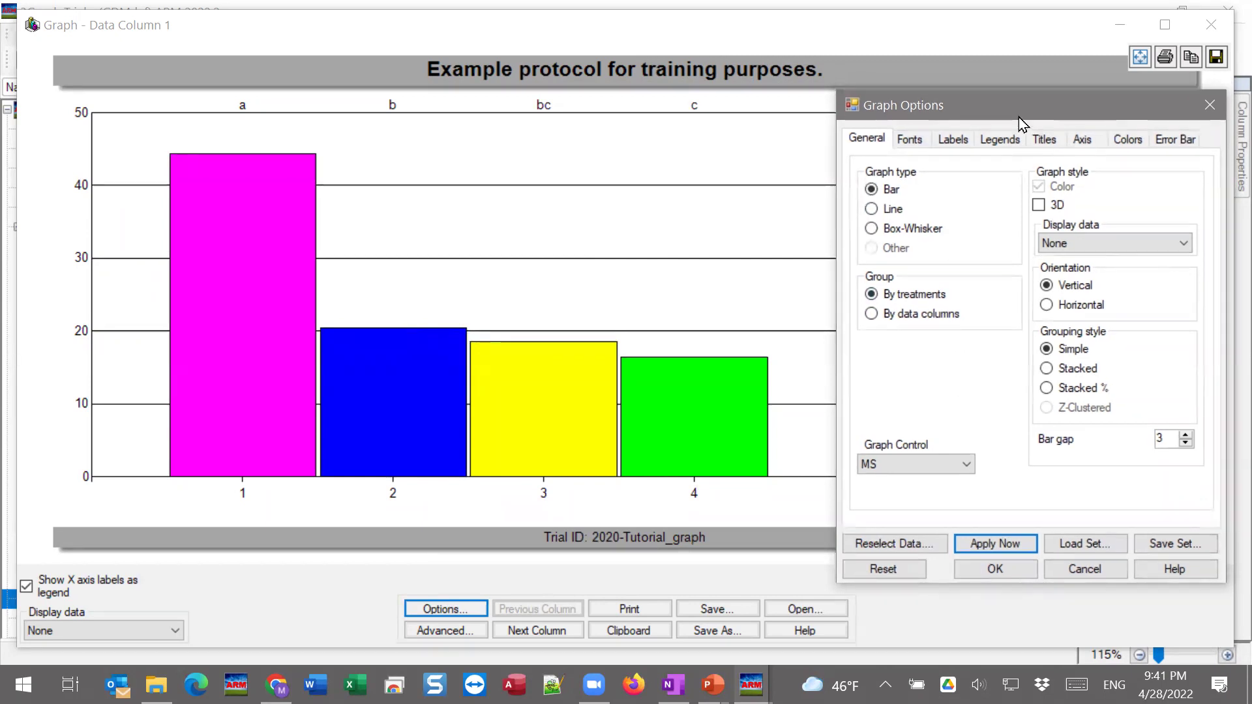
left_click_drag(1019, 116, 999, 99)
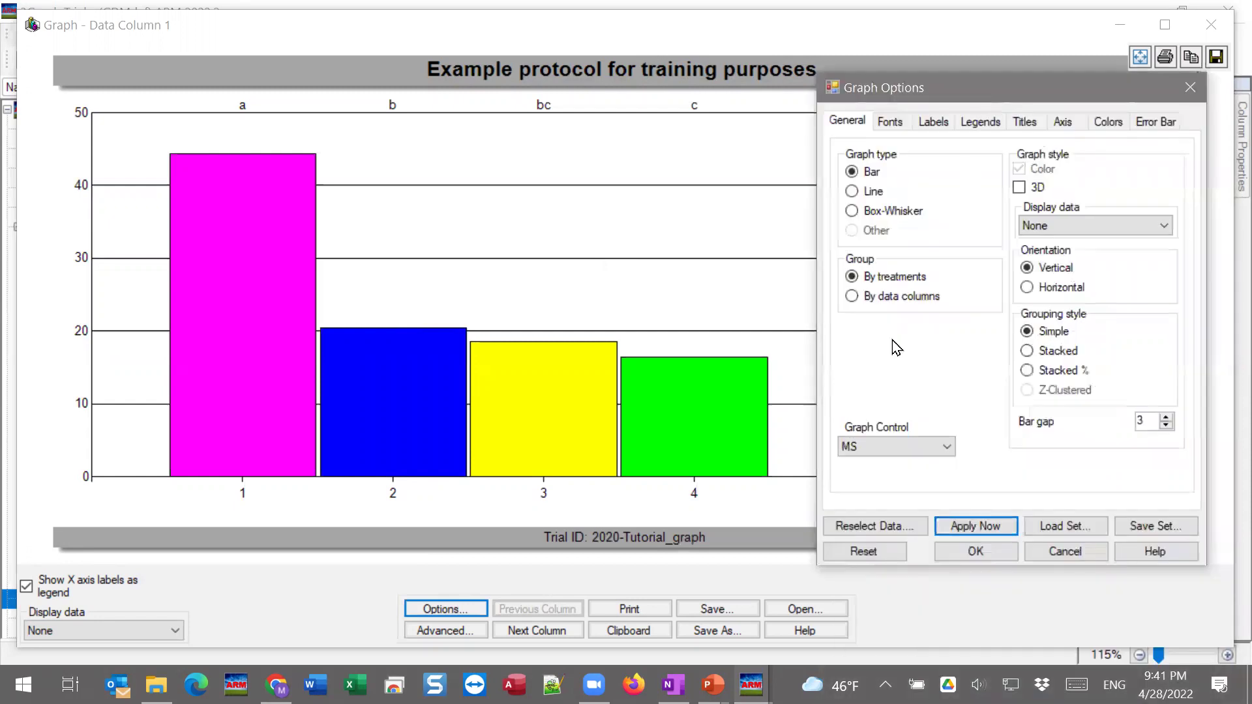
left_click(874, 299)
left_click(972, 526)
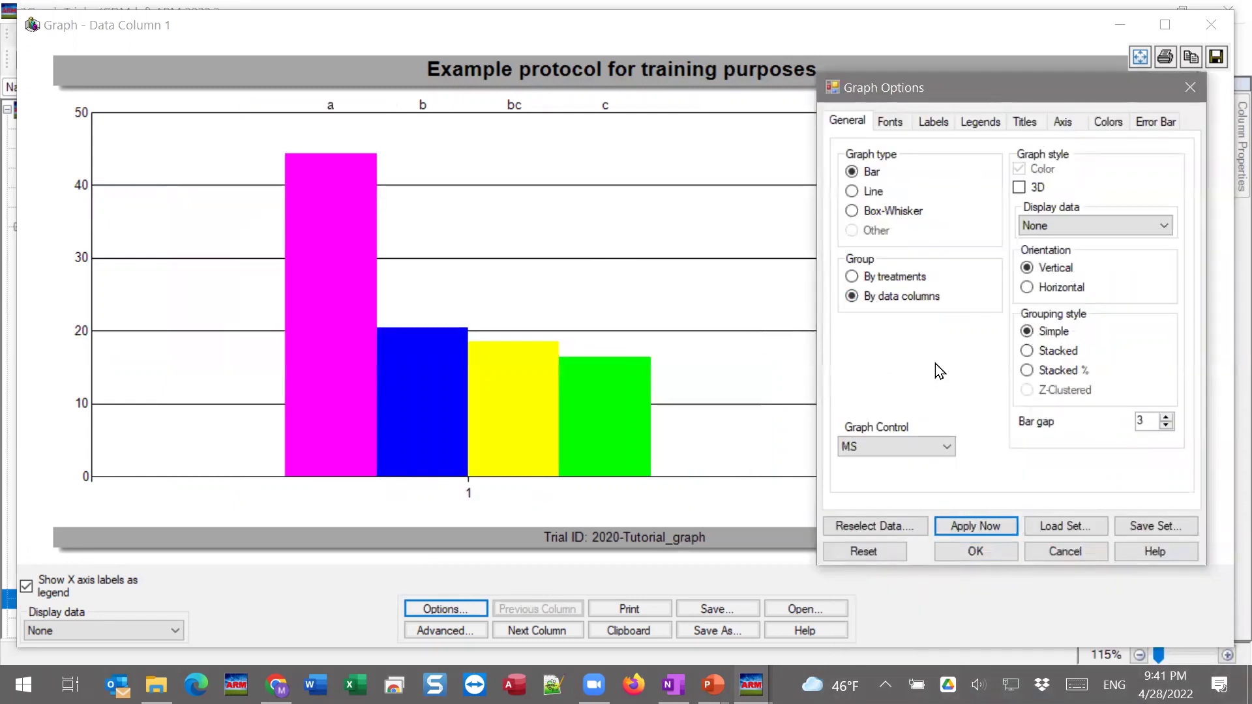
left_click(867, 278)
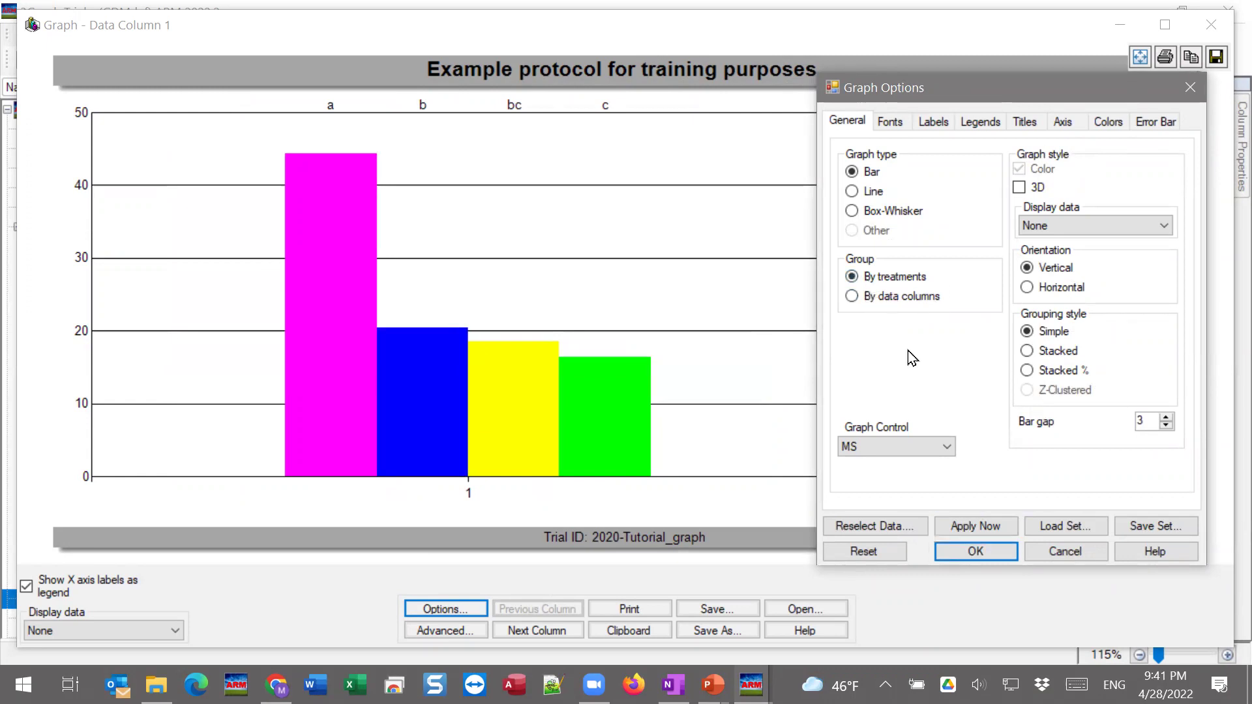
left_click(955, 527)
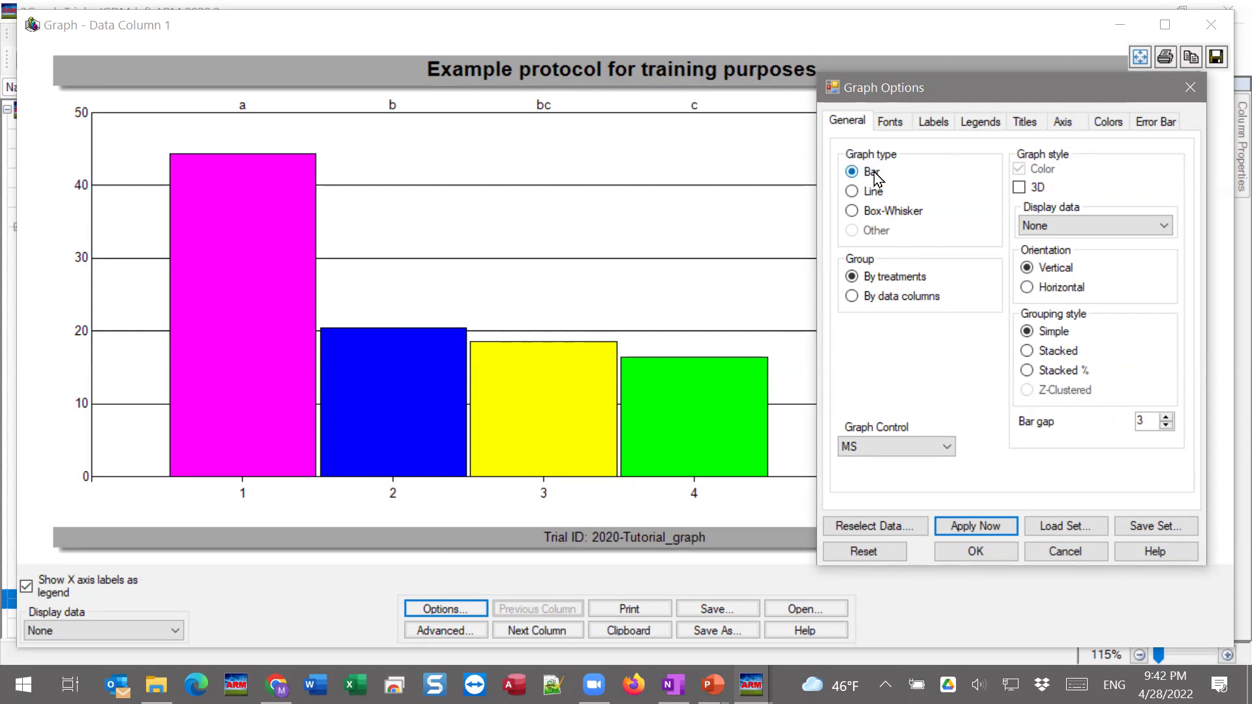
Try the Line graph type on the treatment means, and reapply the Bar type
left_click(869, 193)
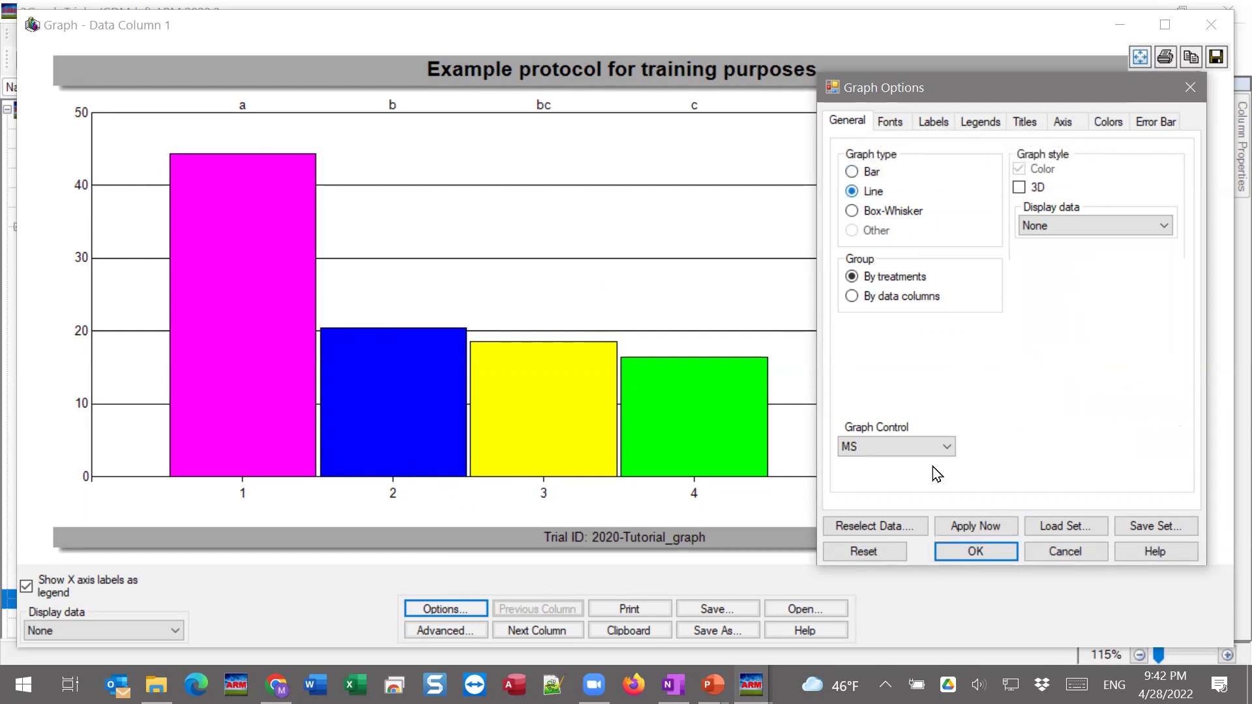
left_click(962, 525)
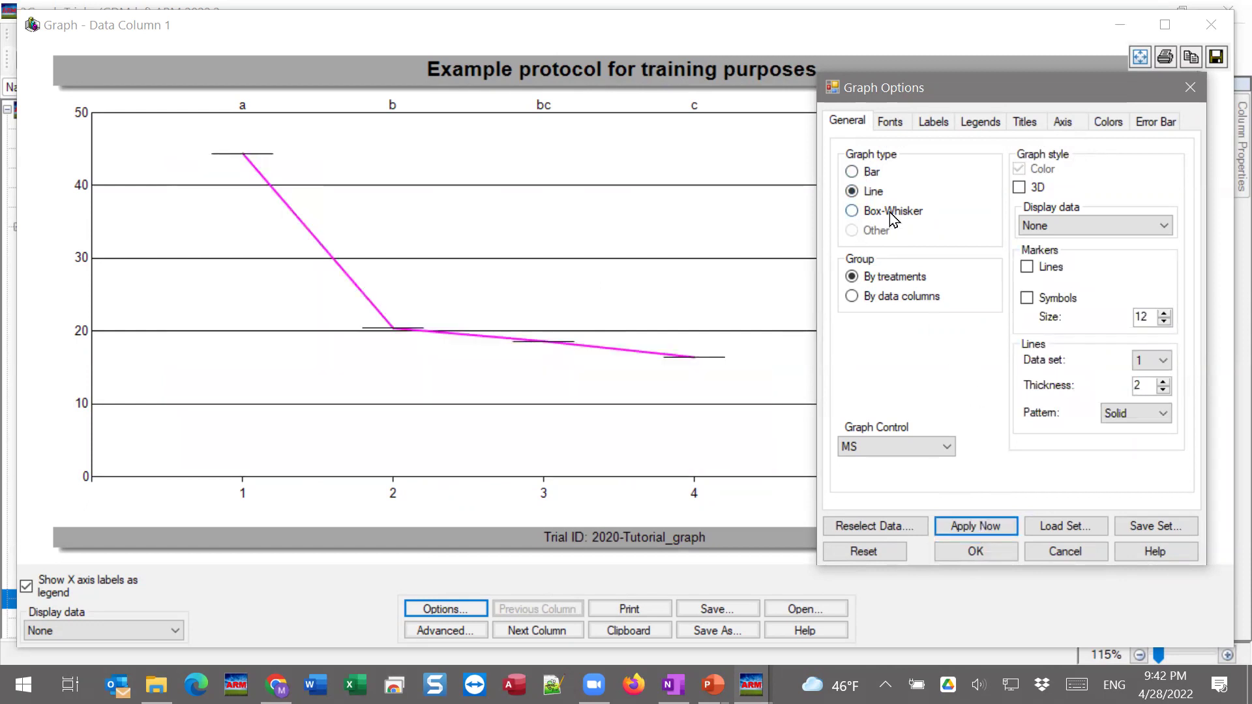
left_click(872, 172)
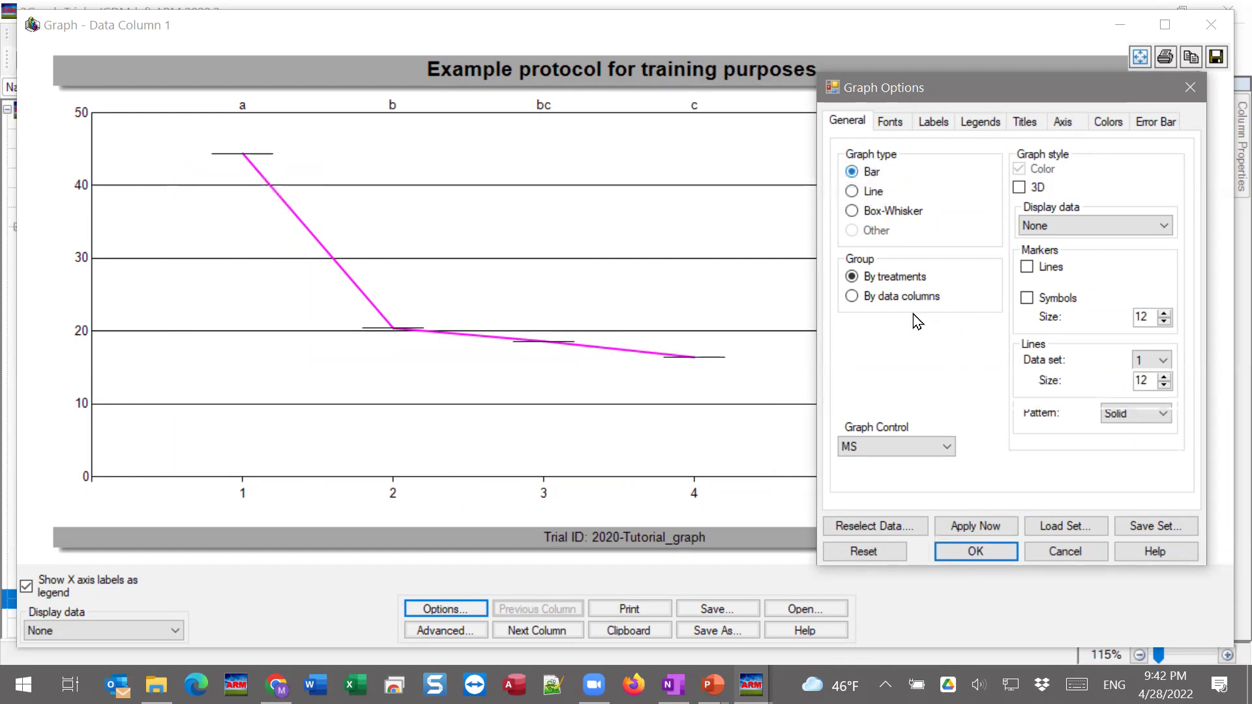
left_click(972, 527)
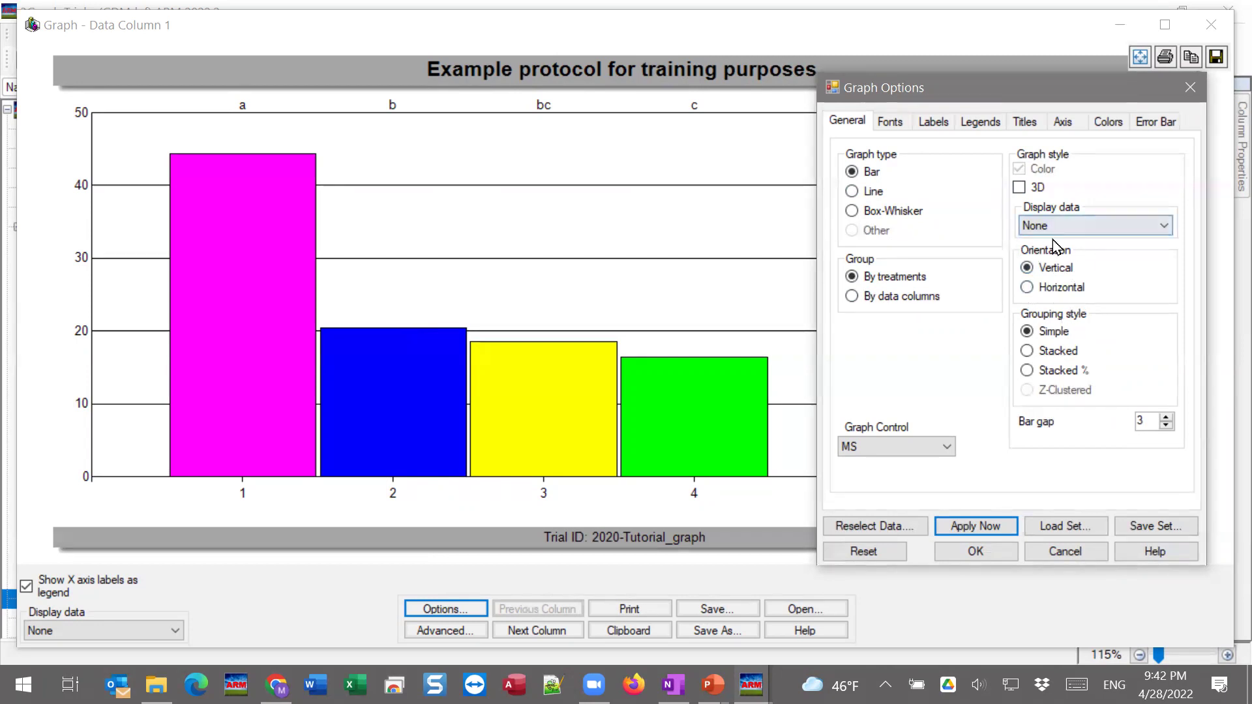
Try the Stacked and Stacked % grouping styles on the bars, and reapply the Simple style
left_click(1070, 355)
left_click(986, 525)
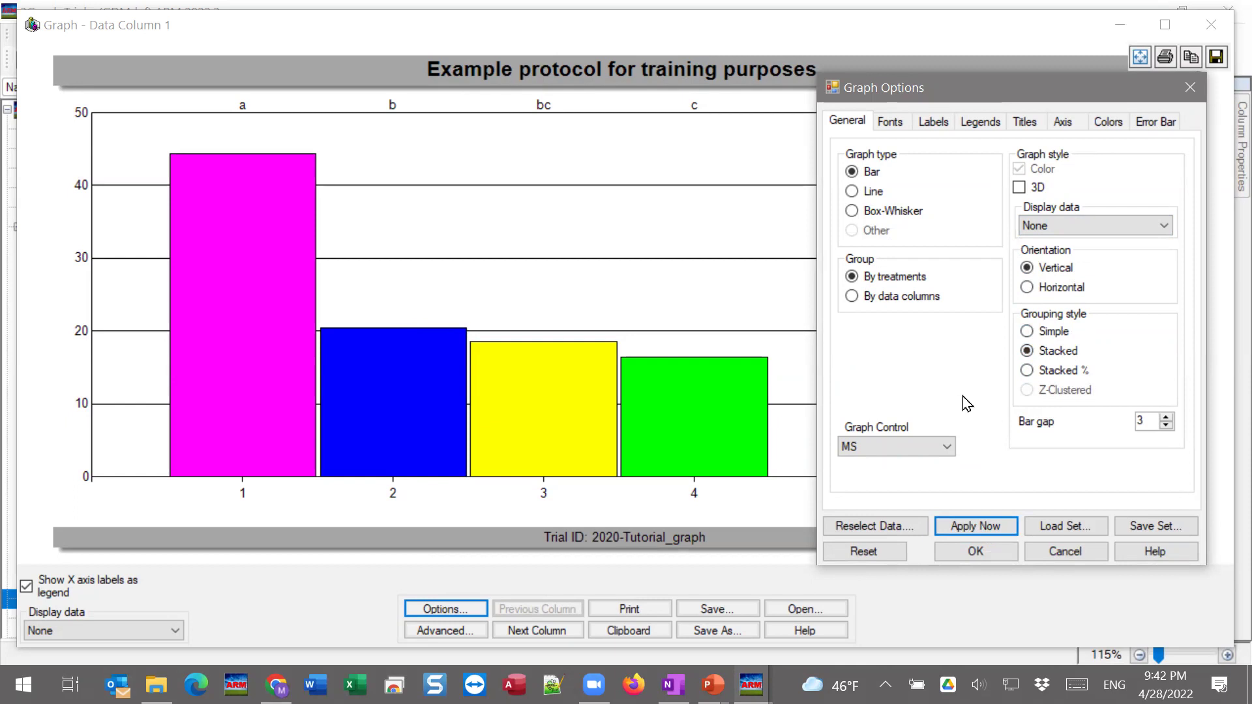
left_click(1045, 371)
left_click(986, 527)
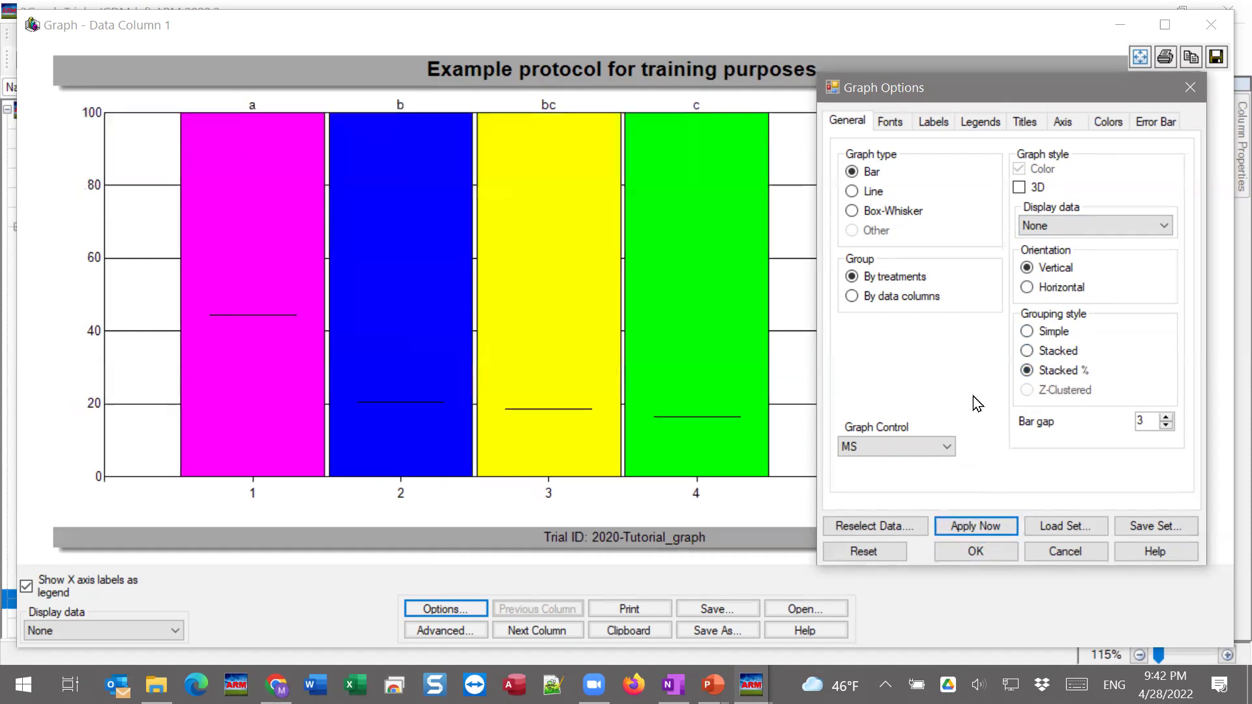
left_click(1025, 332)
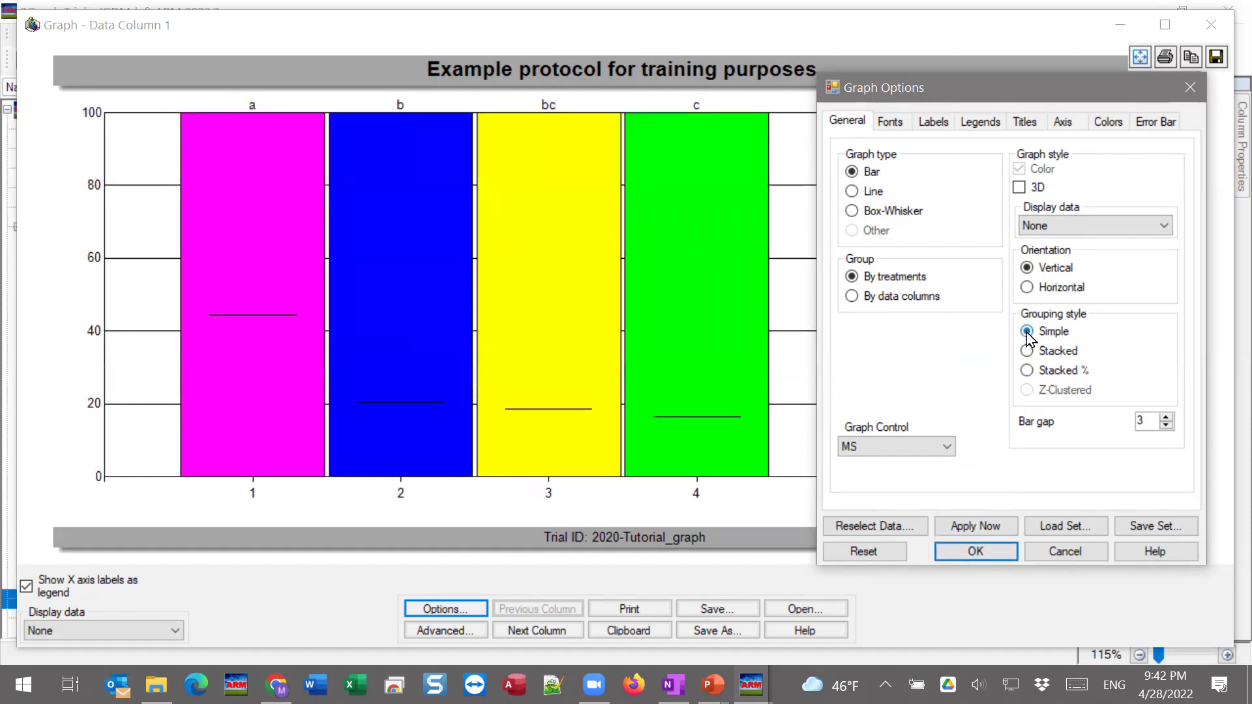
left_click(956, 530)
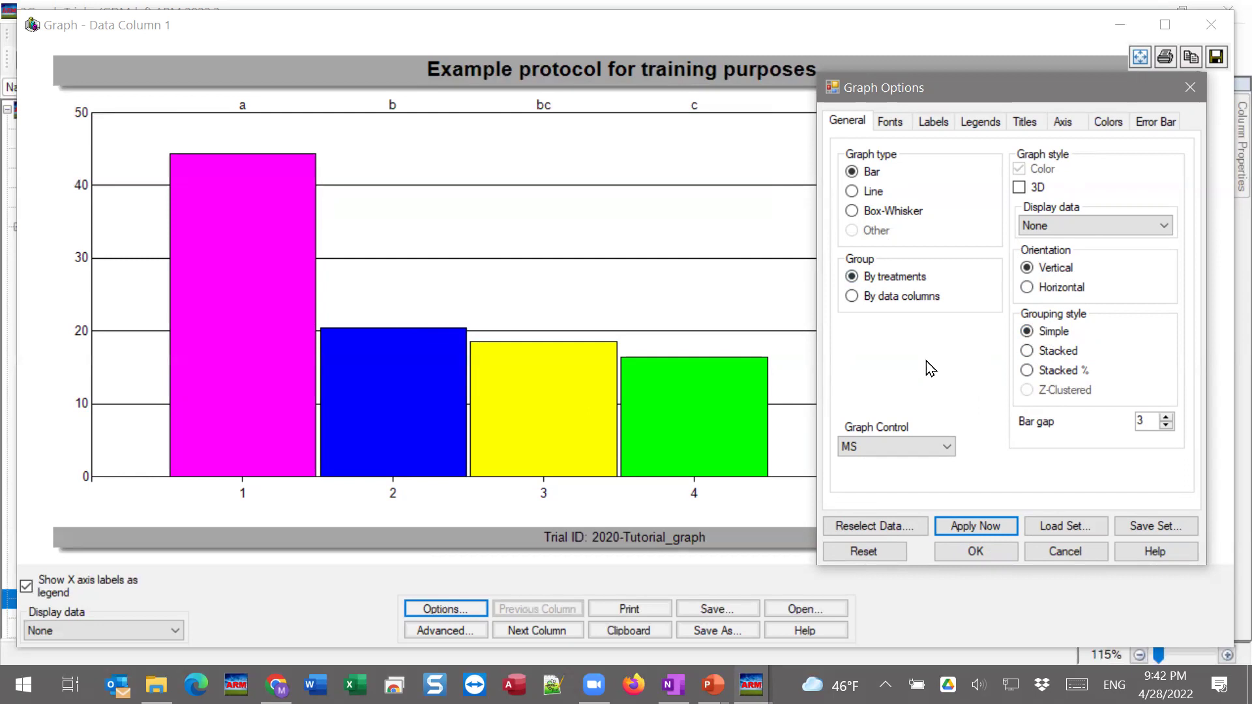
Examine the font settings for the graph title, labels, other titles and legend, including the available typefaces, styles and sizes
left_click(904, 122)
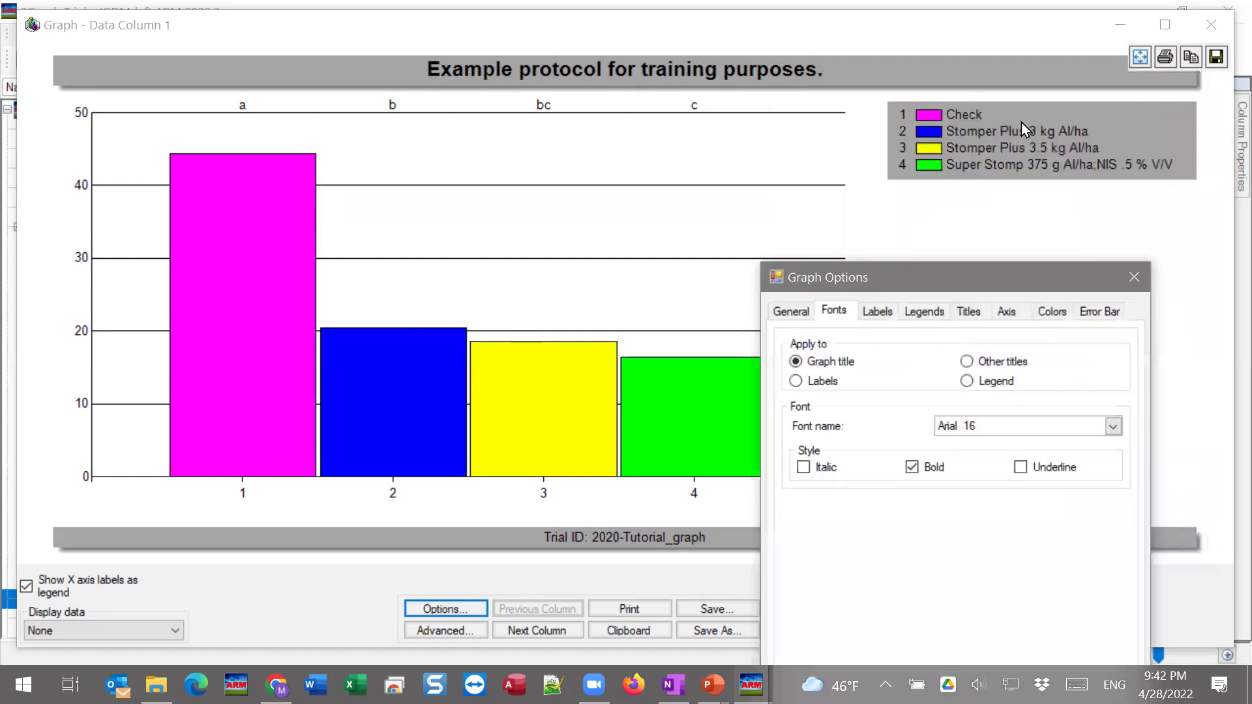
left_click_drag(936, 279, 998, 138)
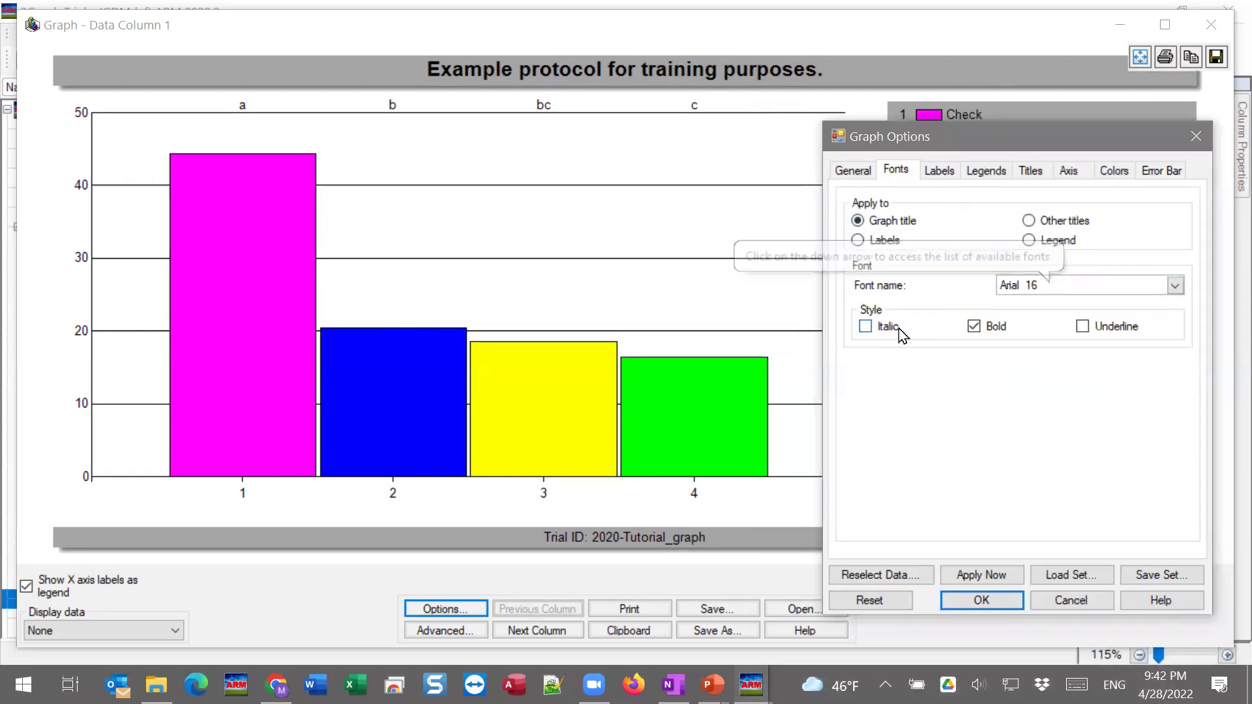
left_click(1174, 287)
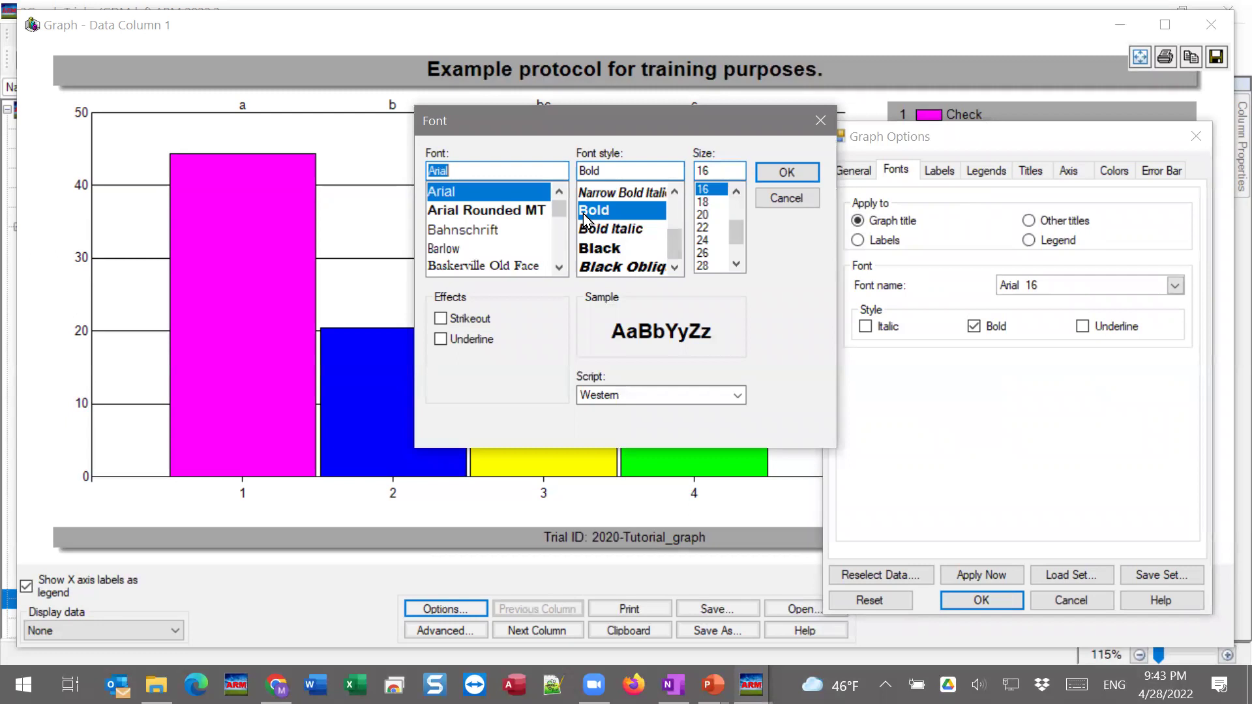
left_click(820, 120)
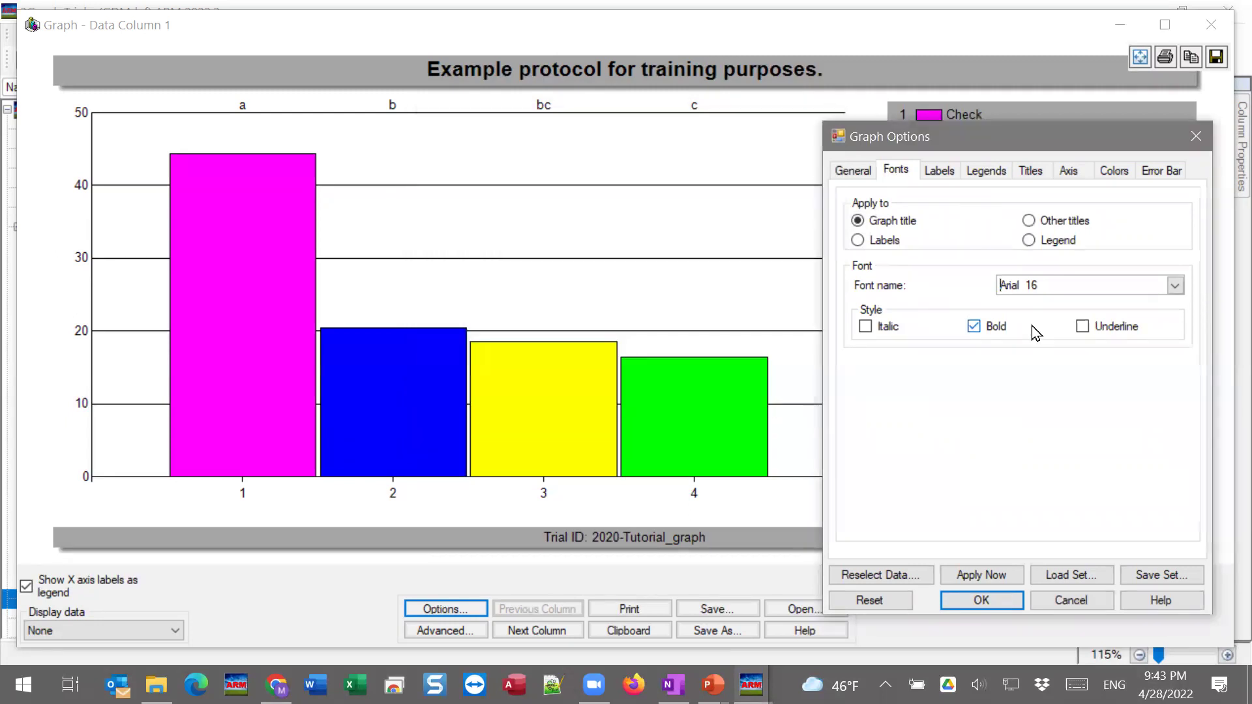
left_click(886, 240)
left_click(1036, 225)
left_click(1024, 240)
Try applying the graph without X axis labels as legend, and reapply it with them shown as legend
left_click(935, 174)
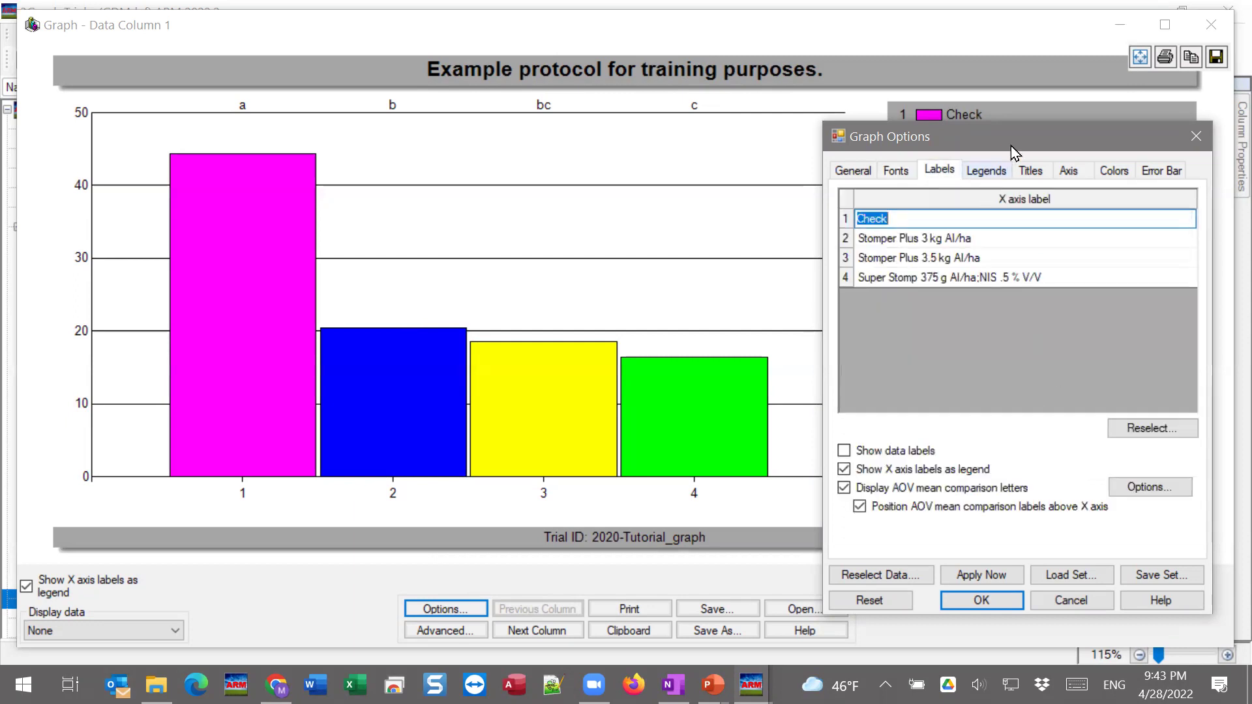
left_click_drag(1012, 146, 1019, 206)
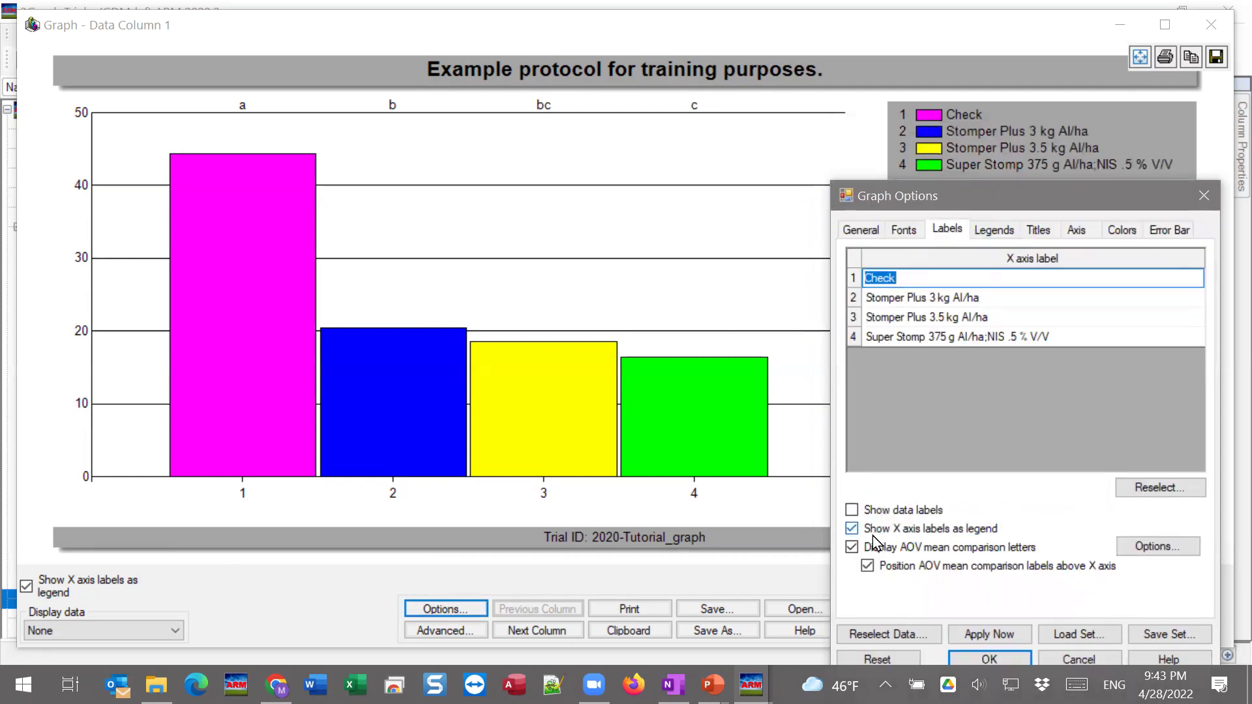
left_click(972, 529)
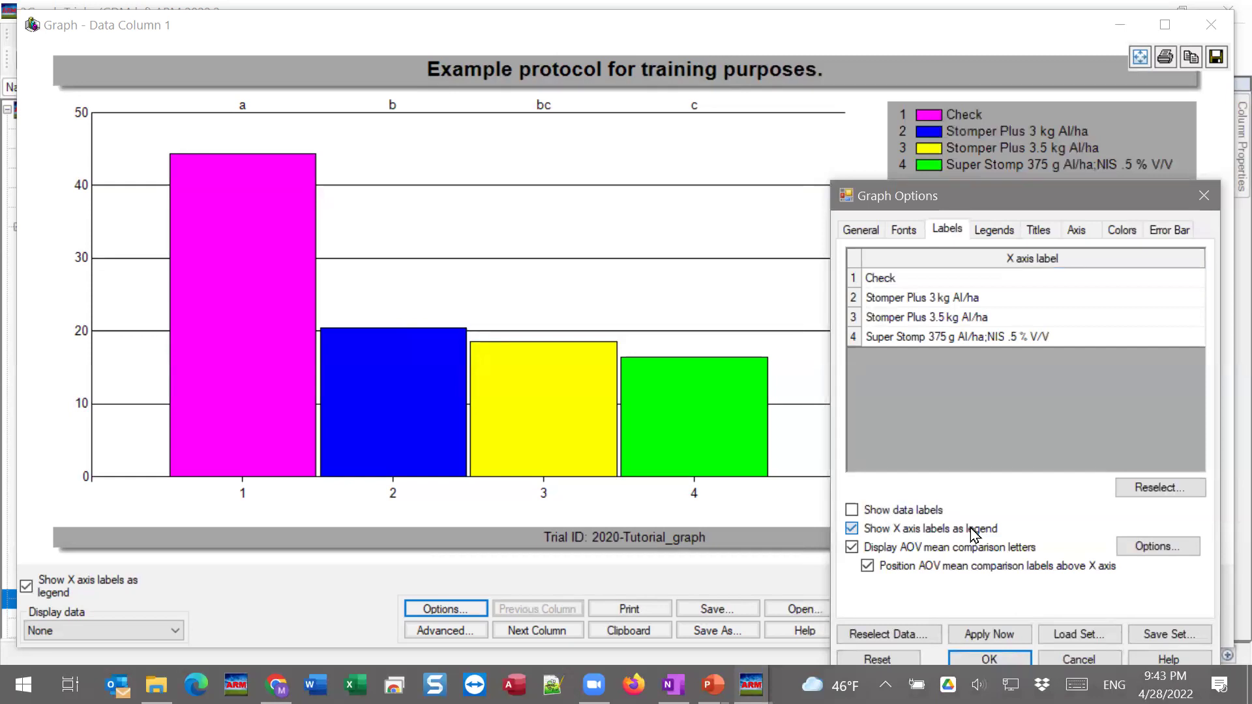
left_click(1011, 640)
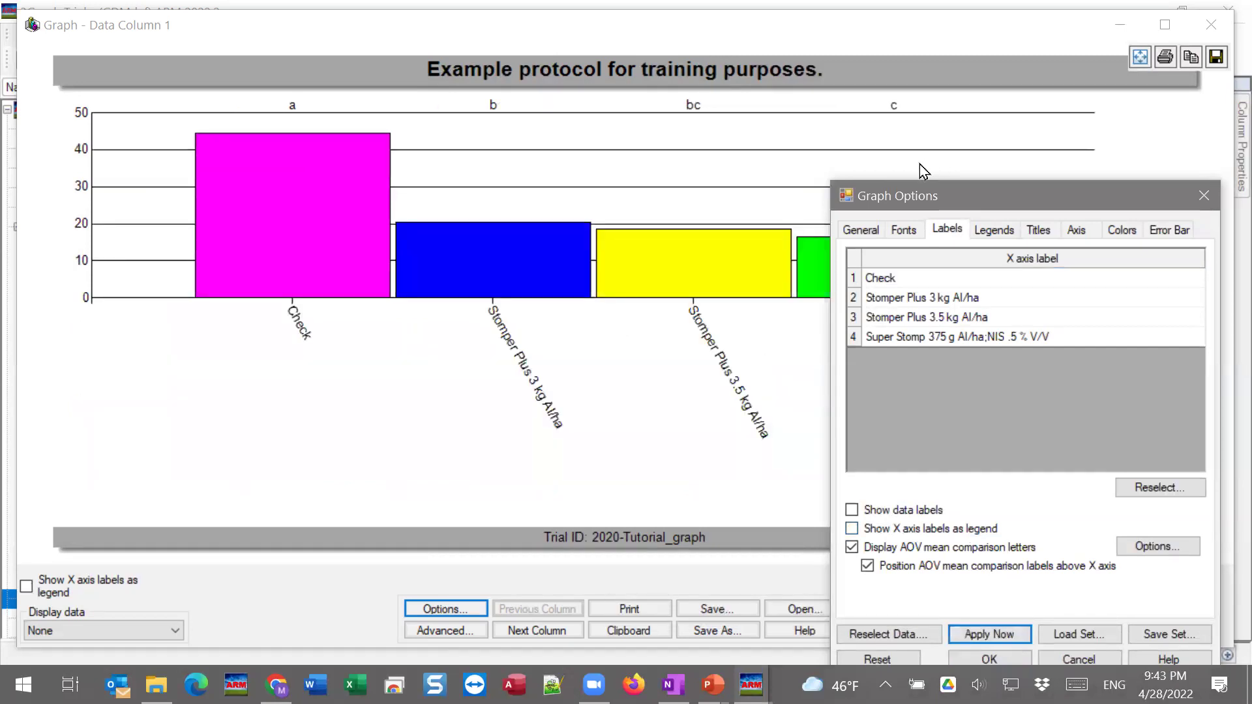
left_click_drag(940, 193, 1018, 106)
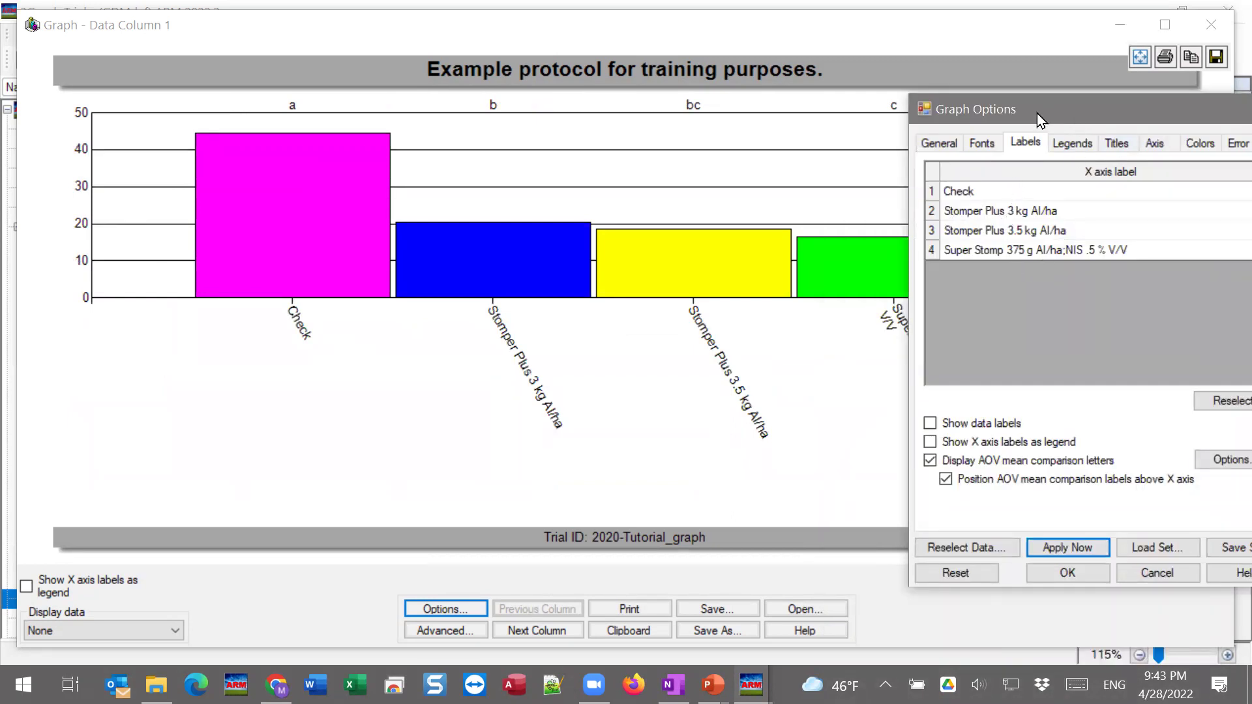
left_click_drag(1037, 113, 1150, 128)
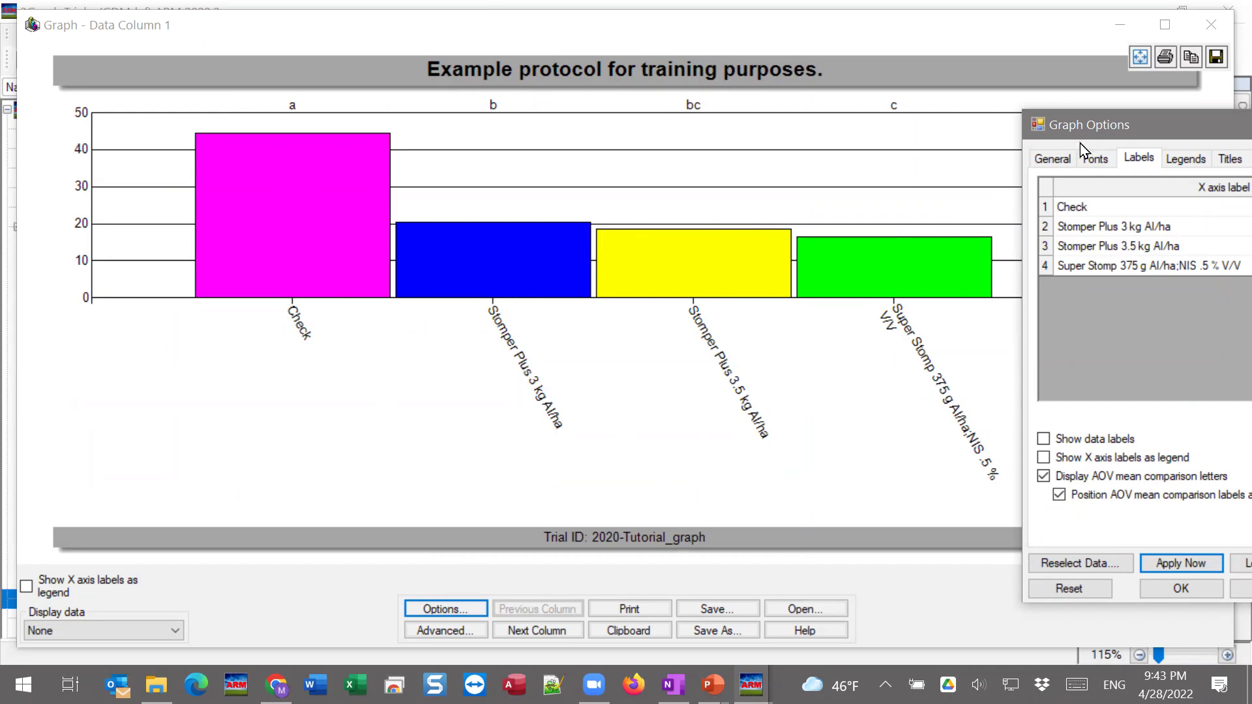
left_click(1136, 462)
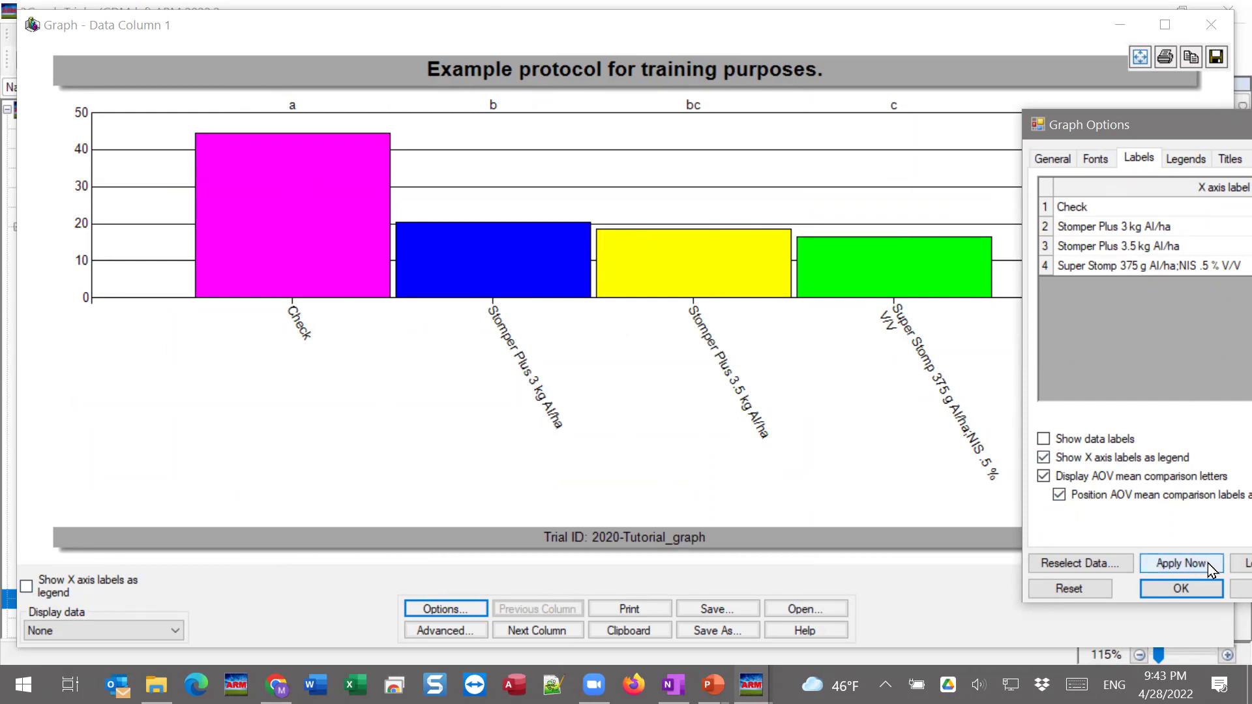
left_click(1181, 562)
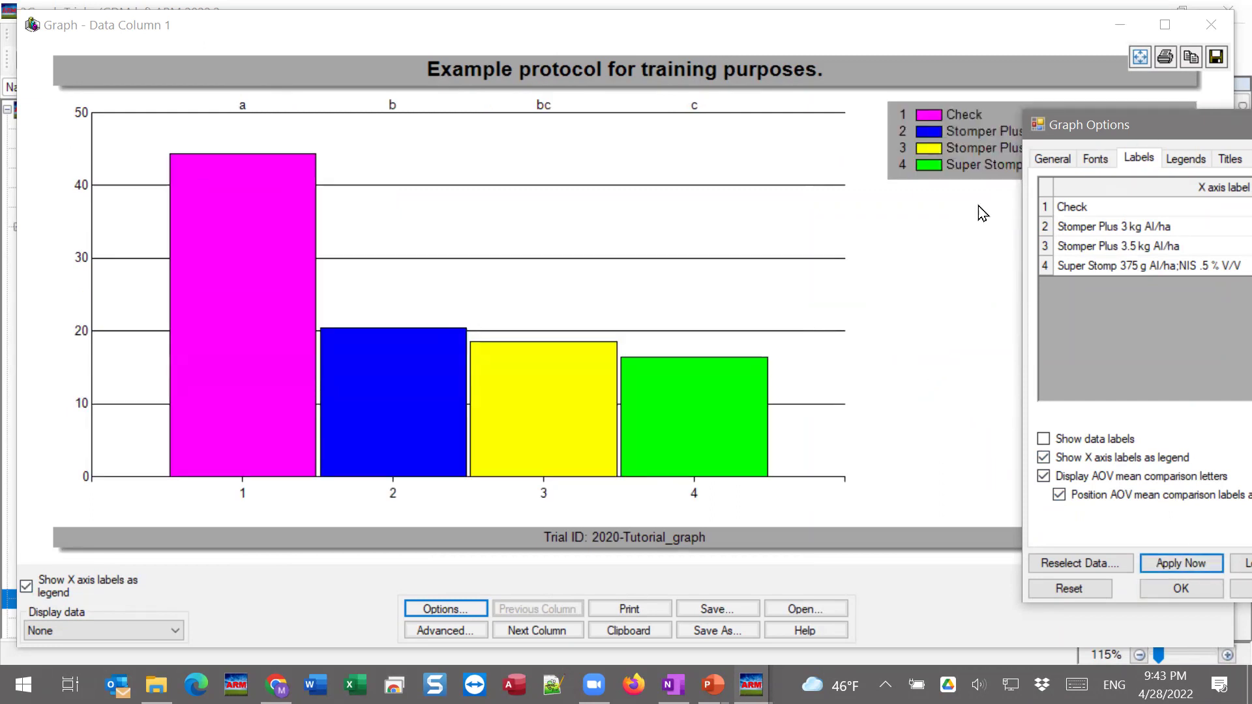
Examine which treatment fields can be selected for the X axis labels, leaving the selection as is
left_click_drag(1145, 127, 978, 205)
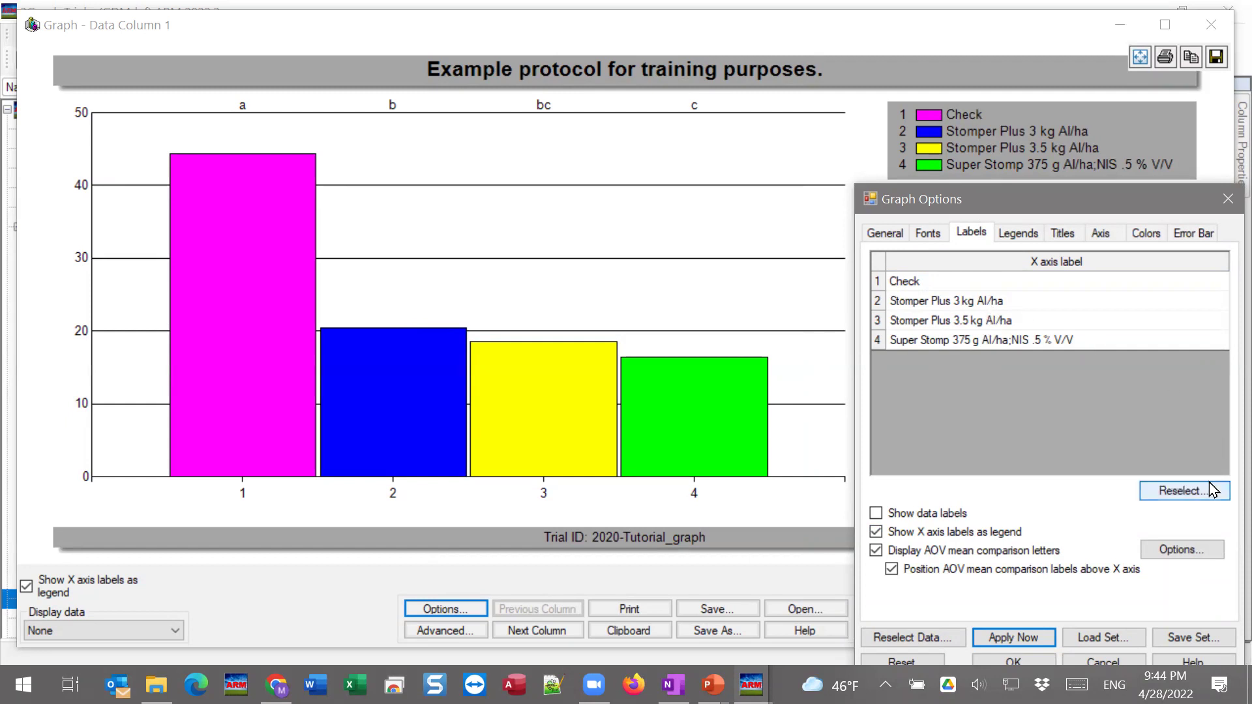
left_click(1176, 498)
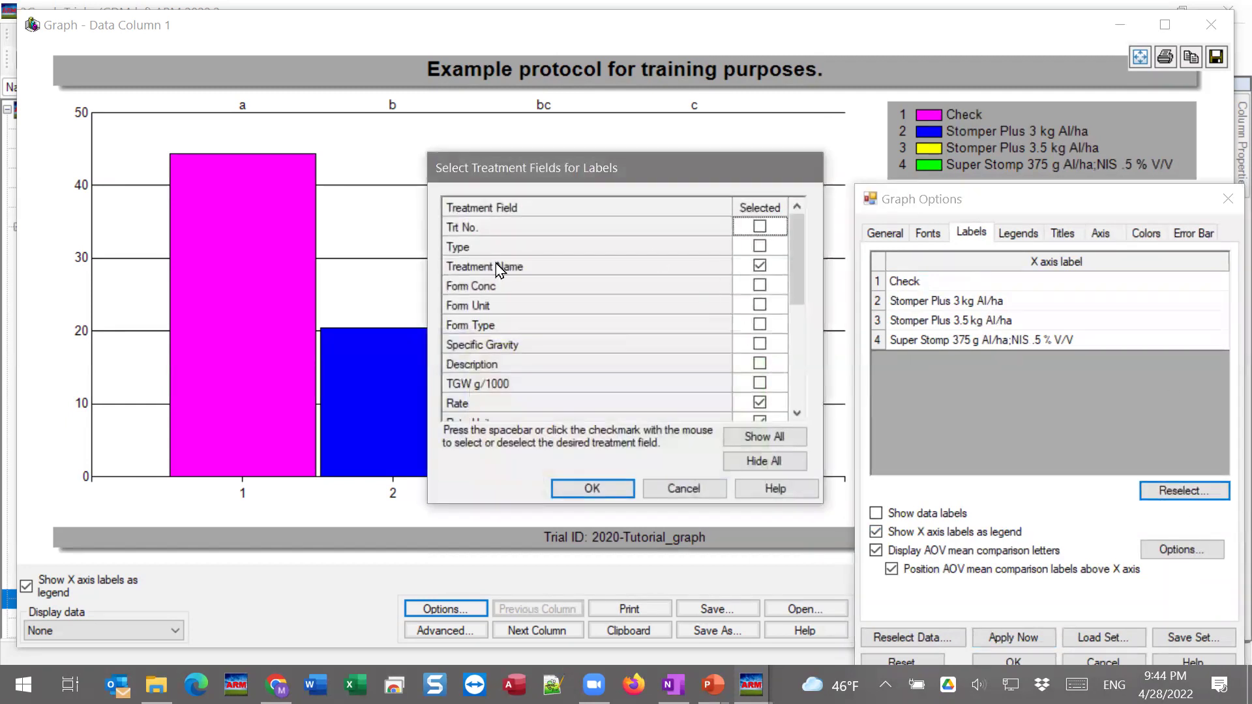
left_click_drag(794, 256, 897, 318)
left_click(674, 494)
Shorten treatment 4's X axis label to "Super Stomp 375 g AI/ha" and save the changed labels as the Treatment Description in the Trial Map
left_click(995, 301)
key("End")
left_click(1006, 339)
left_click(1007, 340)
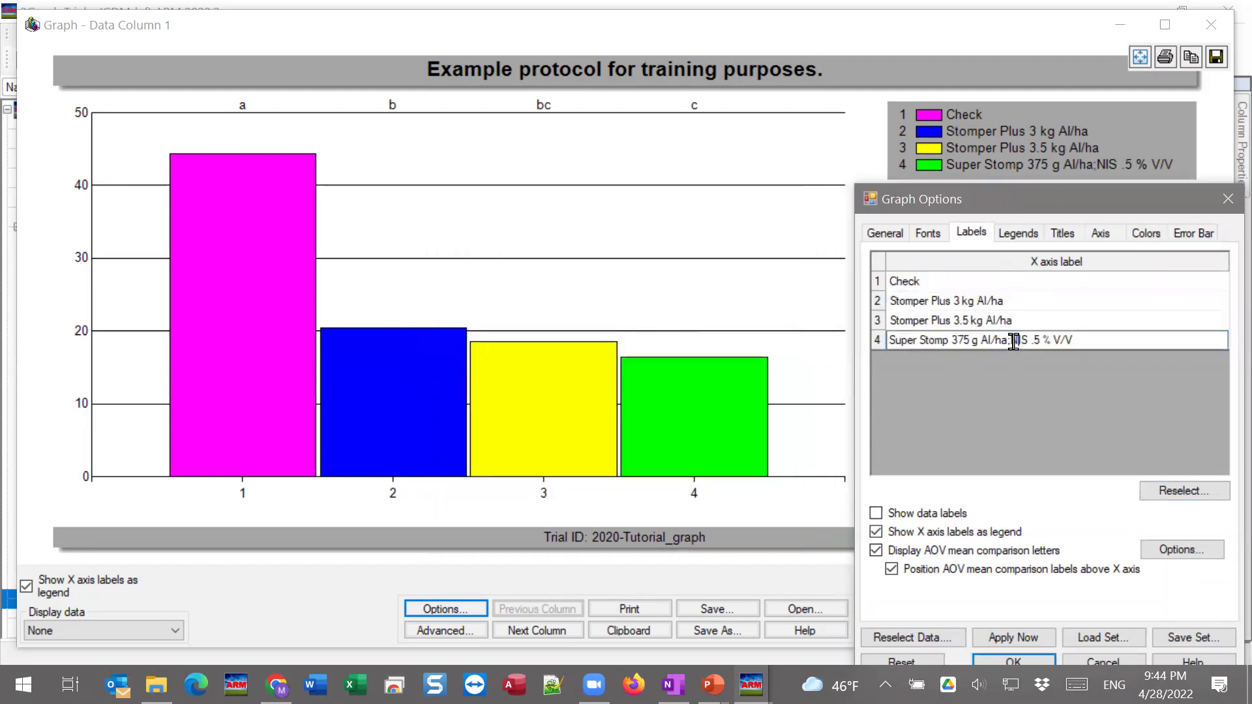
left_click_drag(1007, 340, 1140, 339)
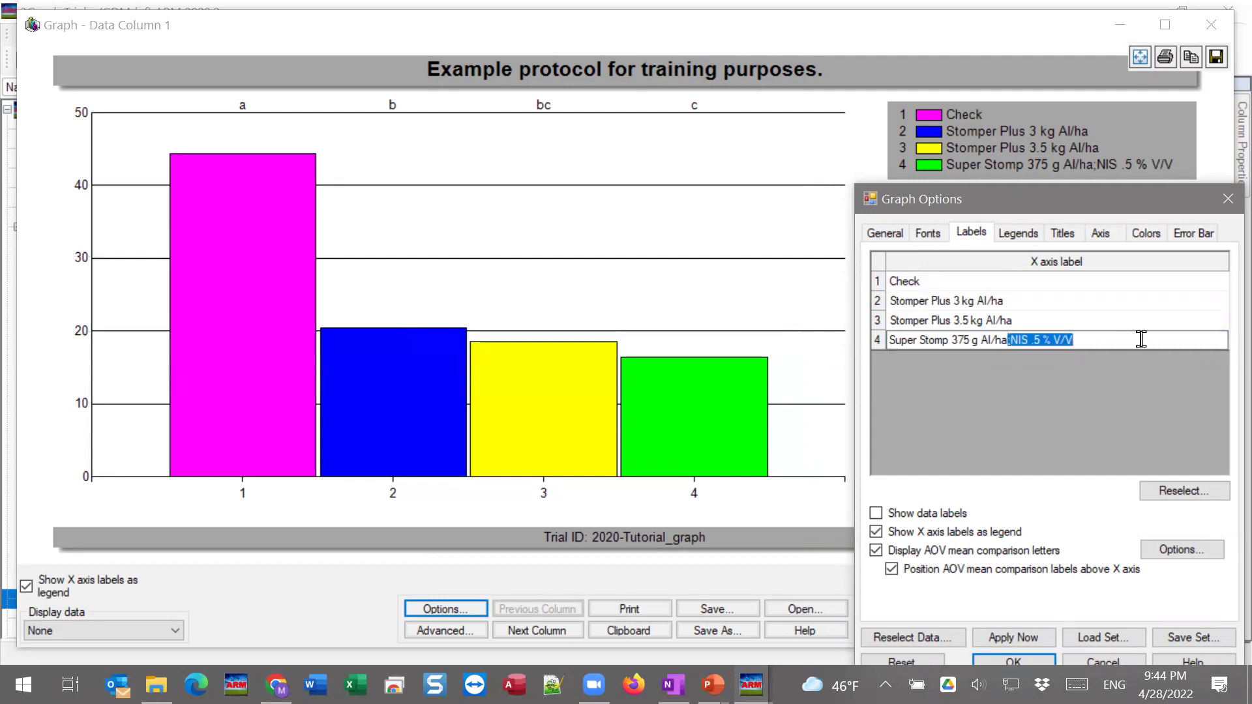
key("Delete")
left_click(1075, 304)
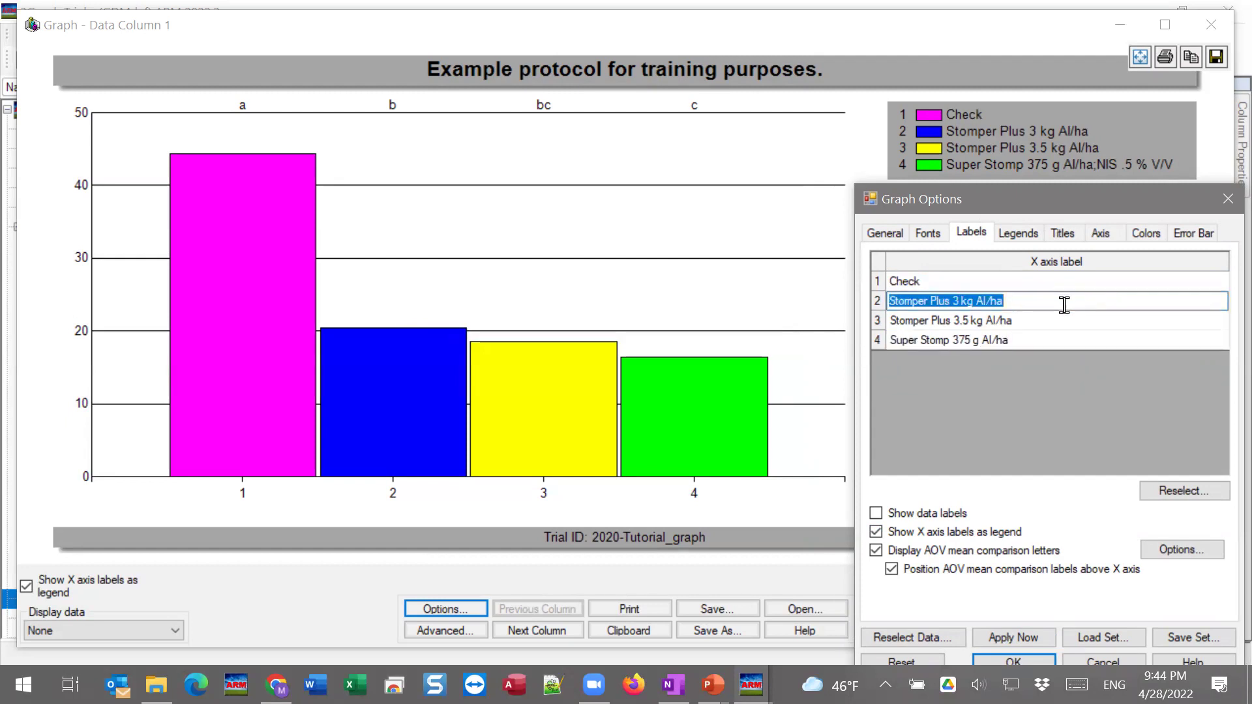
left_click(1010, 637)
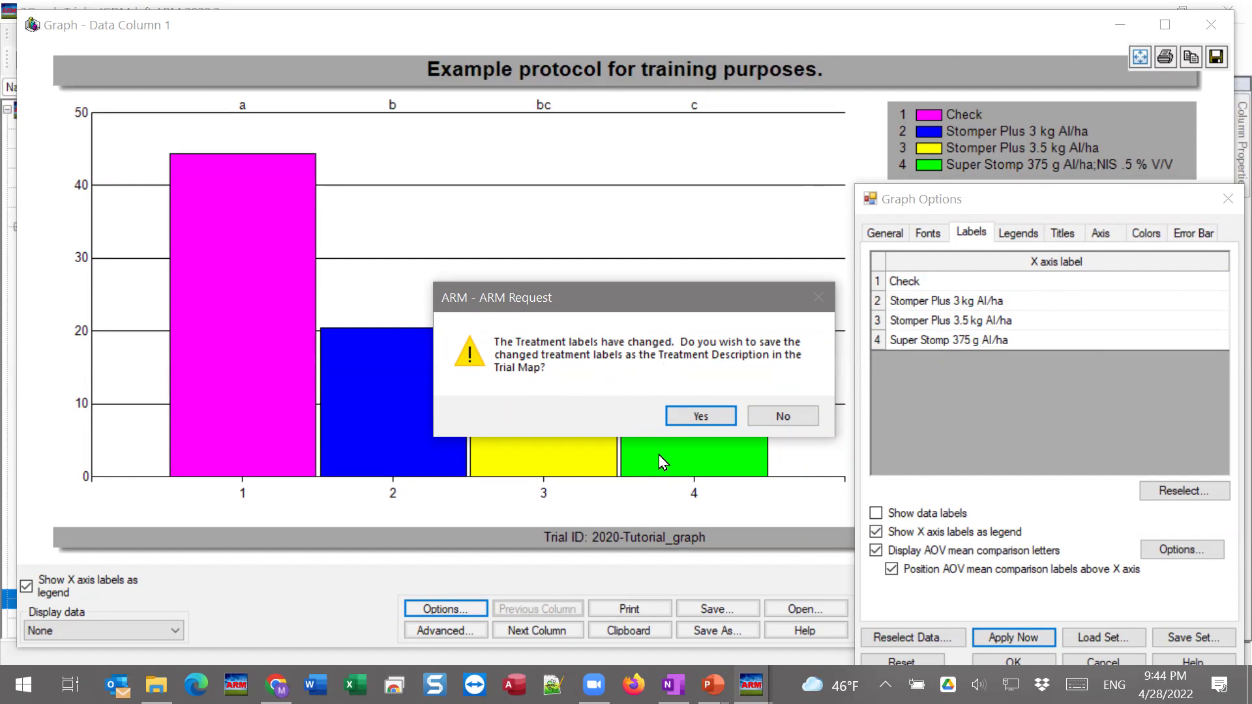
left_click(724, 412)
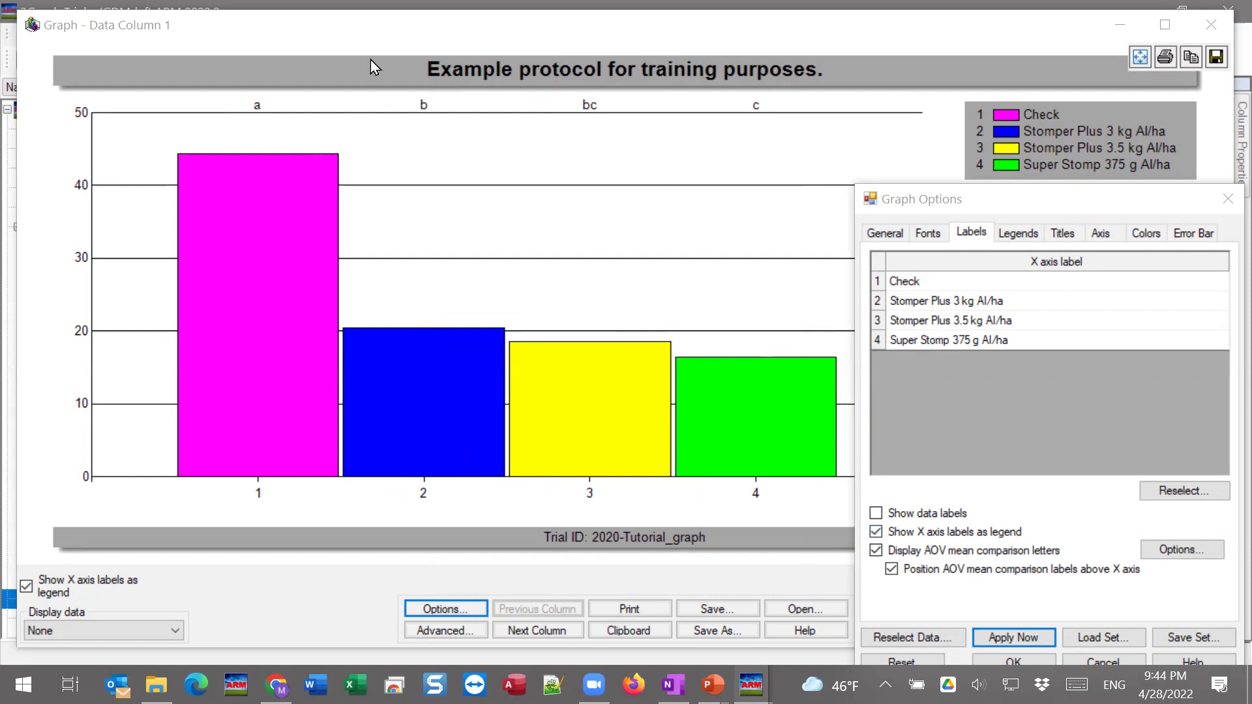
Show data labels above the graph's bars and apply the change
left_click(773, 124)
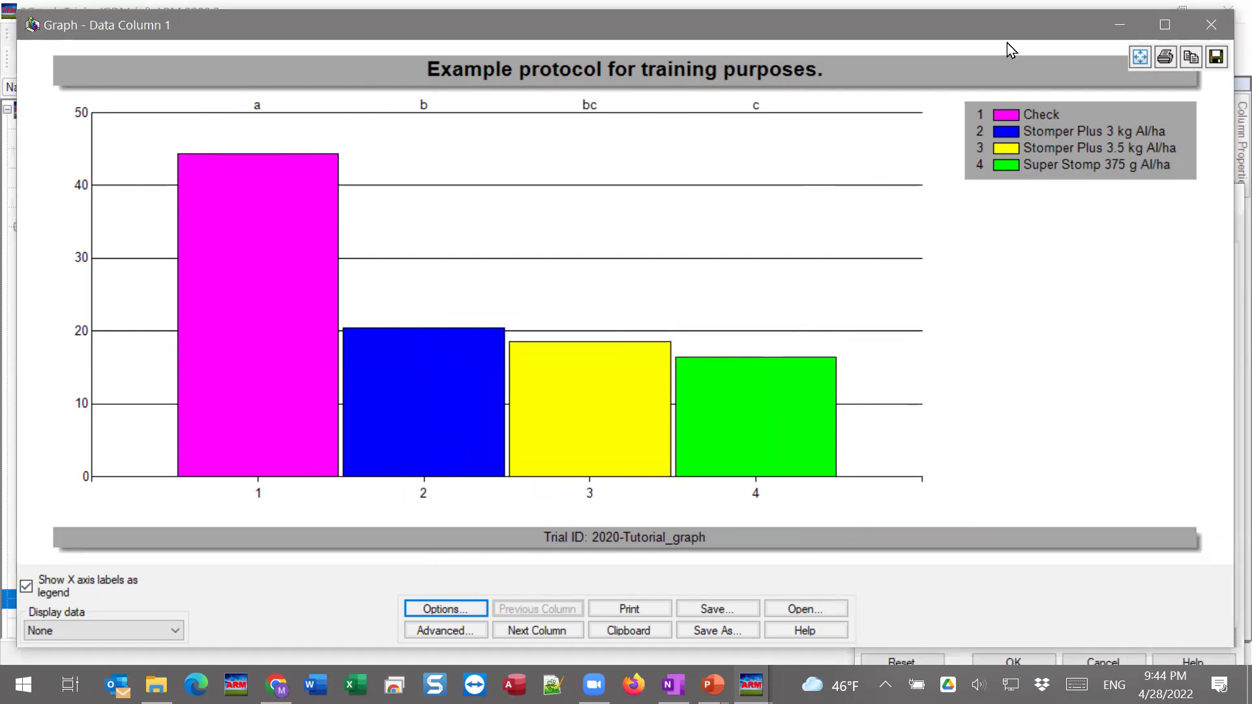
left_click_drag(1029, 30, 840, 37)
left_click_drag(1135, 208, 1138, 176)
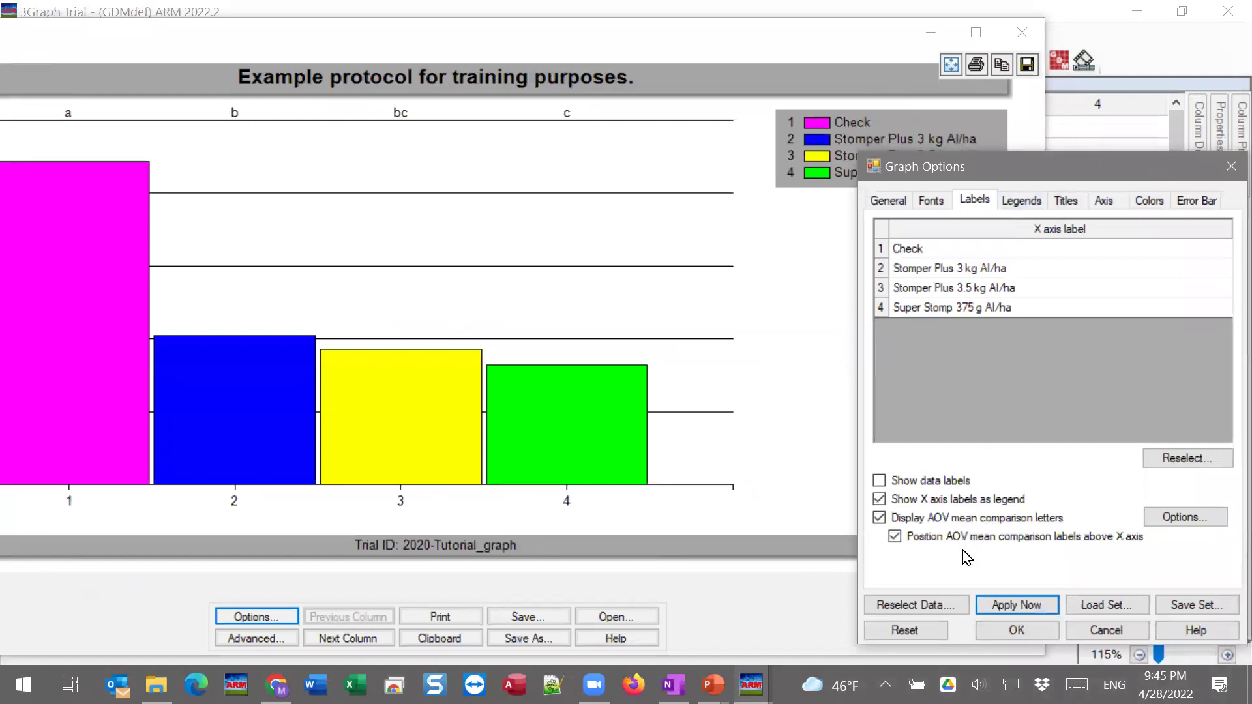
left_click(924, 482)
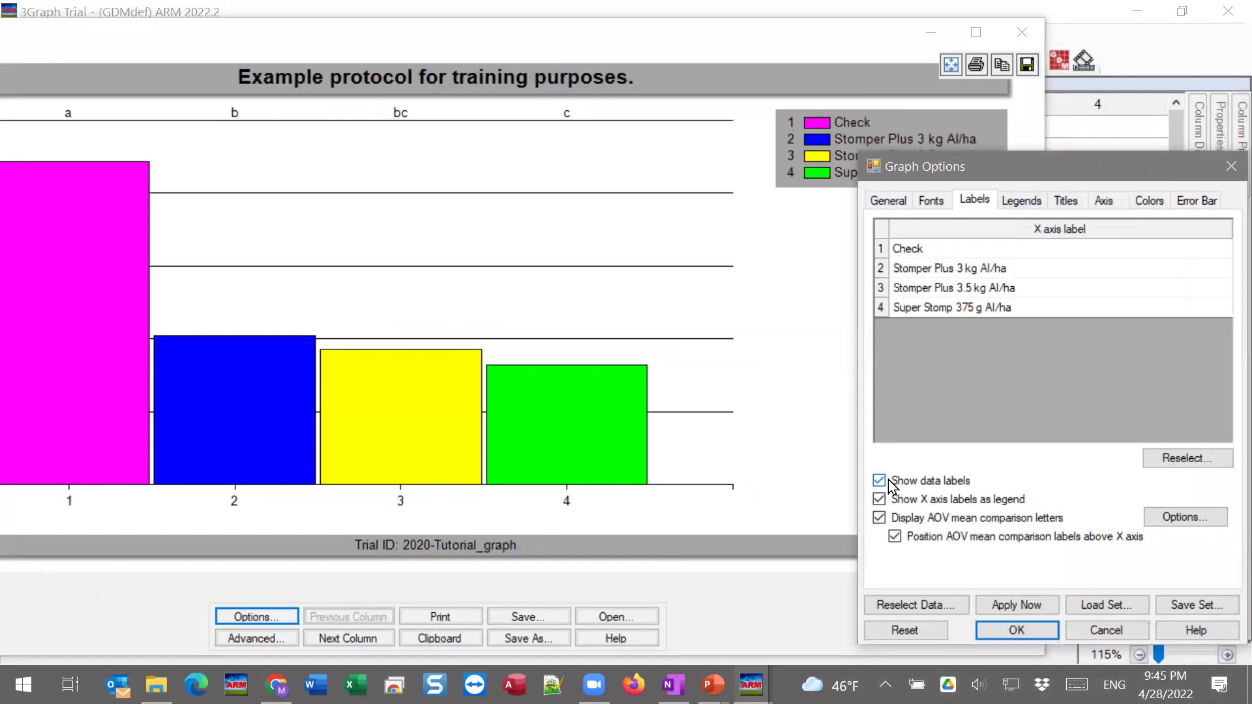
left_click(1017, 605)
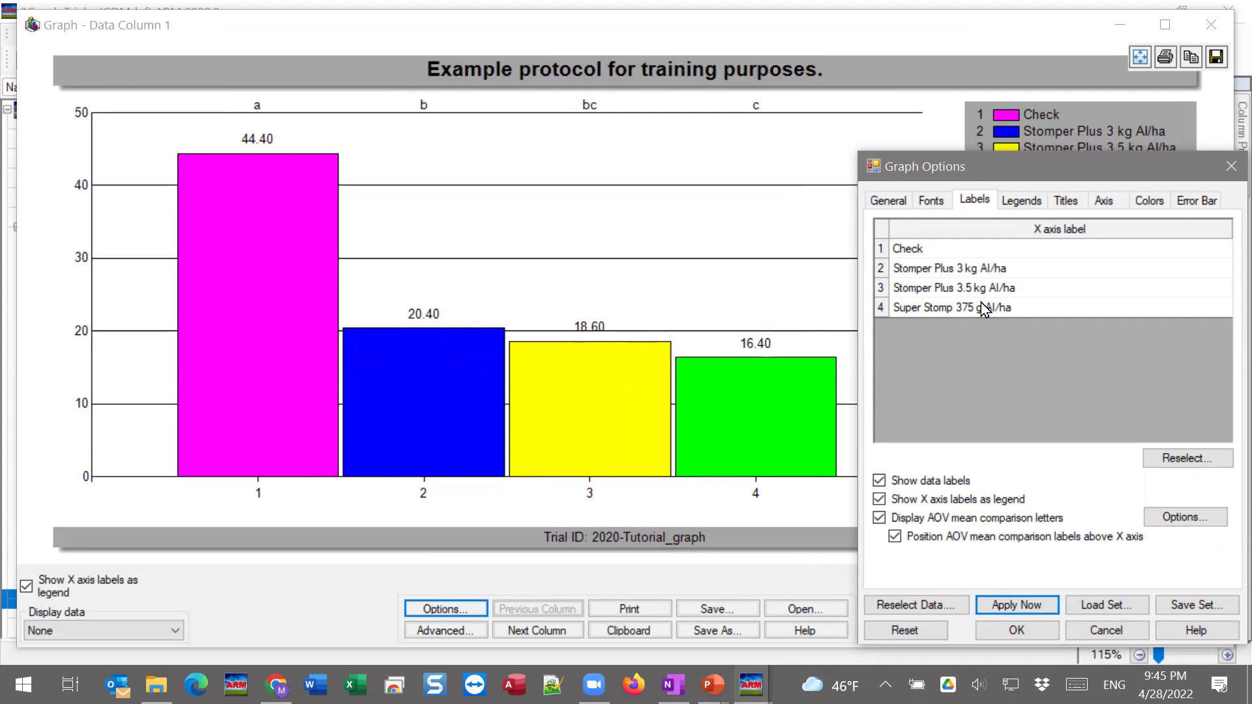
Turn off showing X axis labels as legend so the treatment names go beneath the bars, and apply it
left_click(1021, 201)
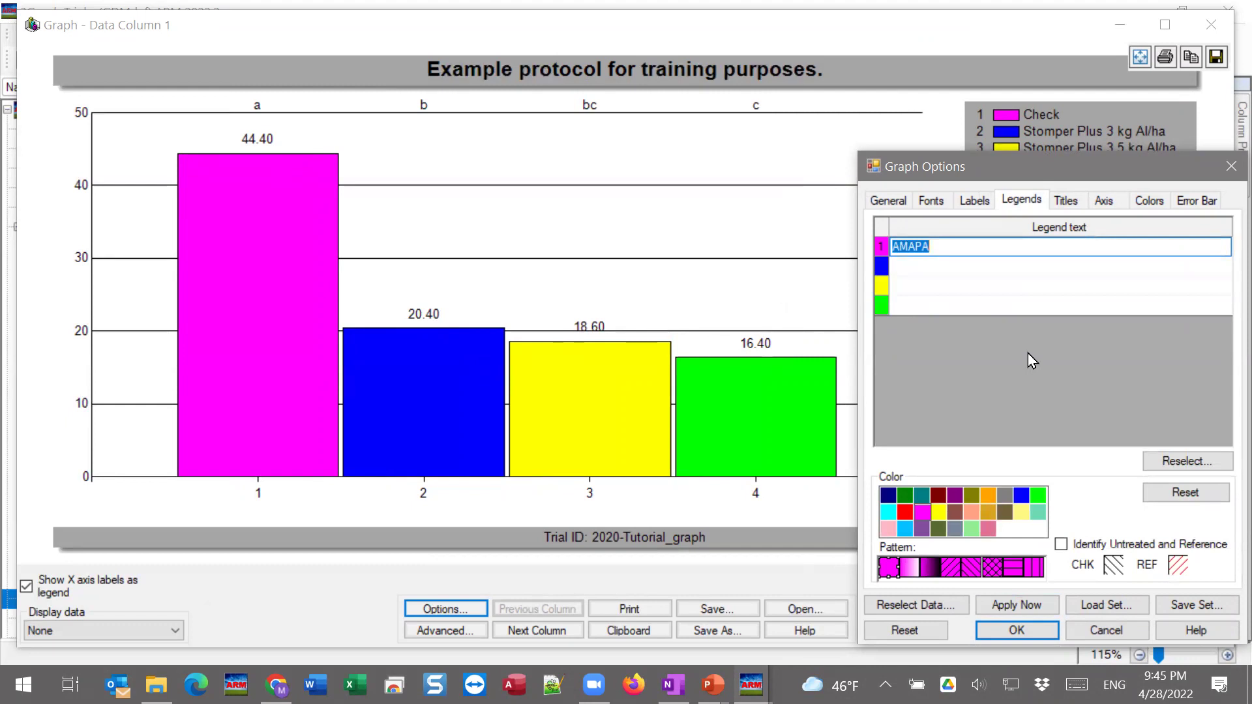
left_click_drag(1108, 170, 1068, 188)
left_click(933, 217)
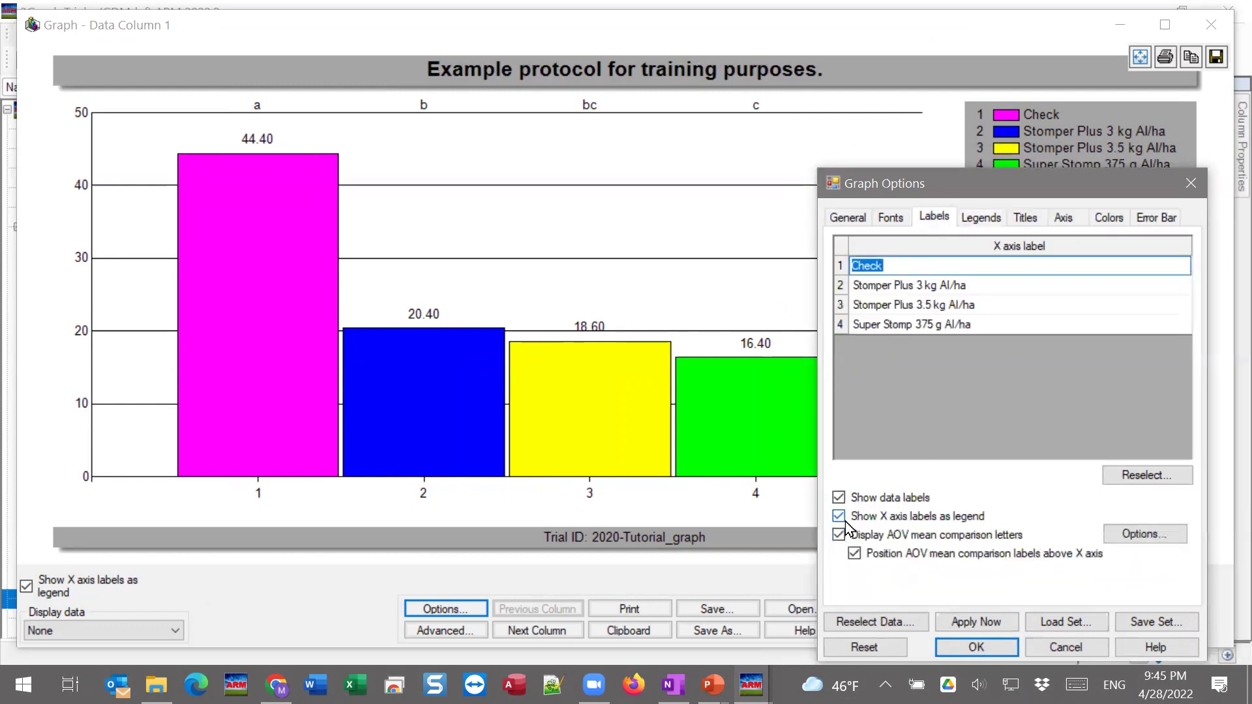
left_click(905, 517)
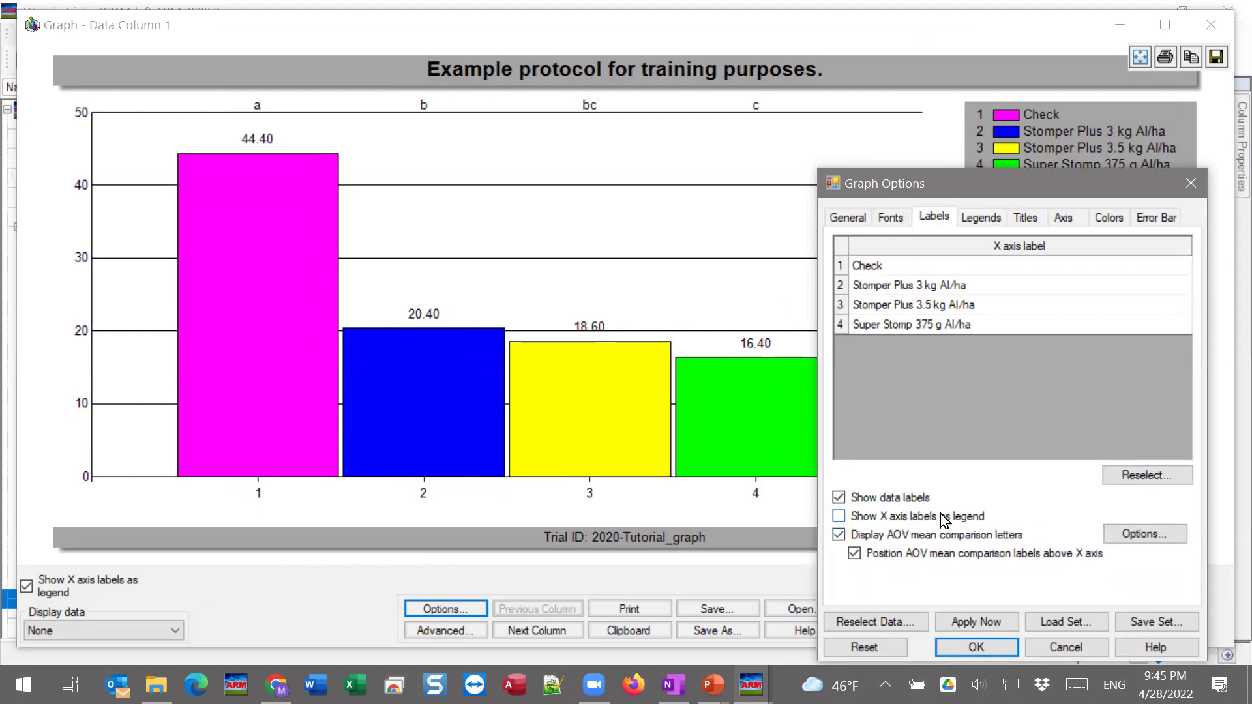
left_click(1002, 616)
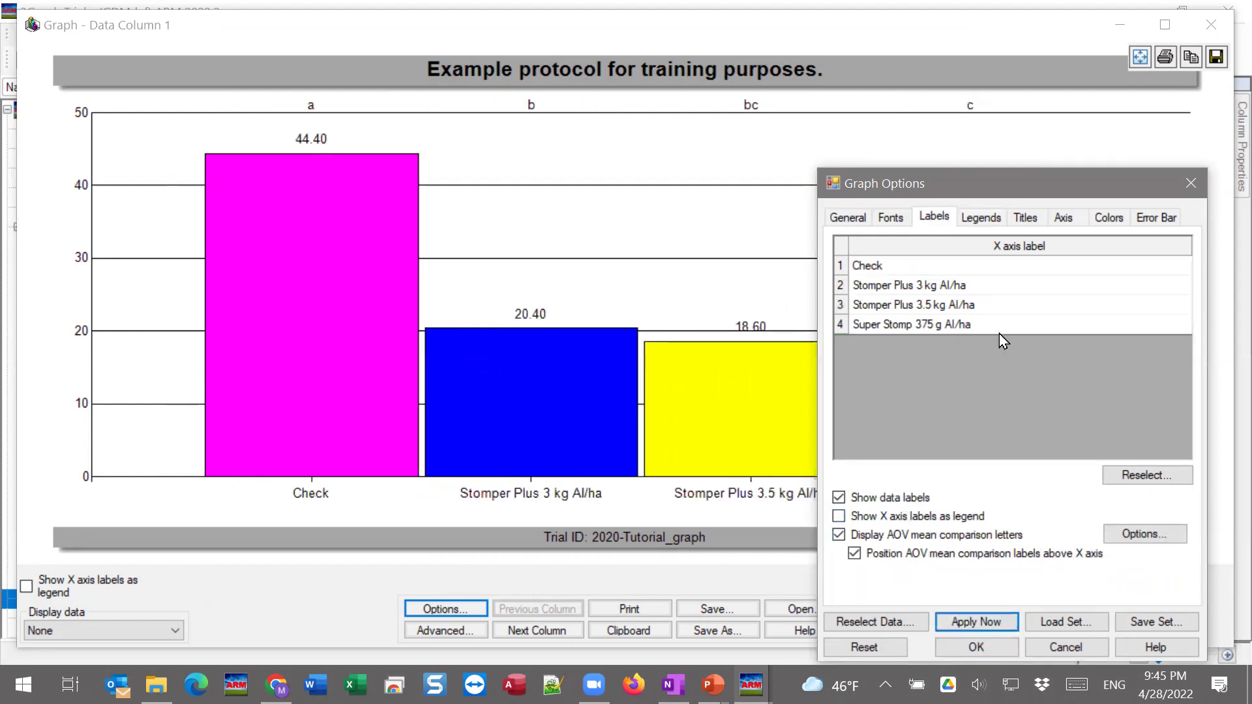
Recolor the four treatment bars teal, dark red, purple and olive, in that order, and apply the new colors
left_click(980, 217)
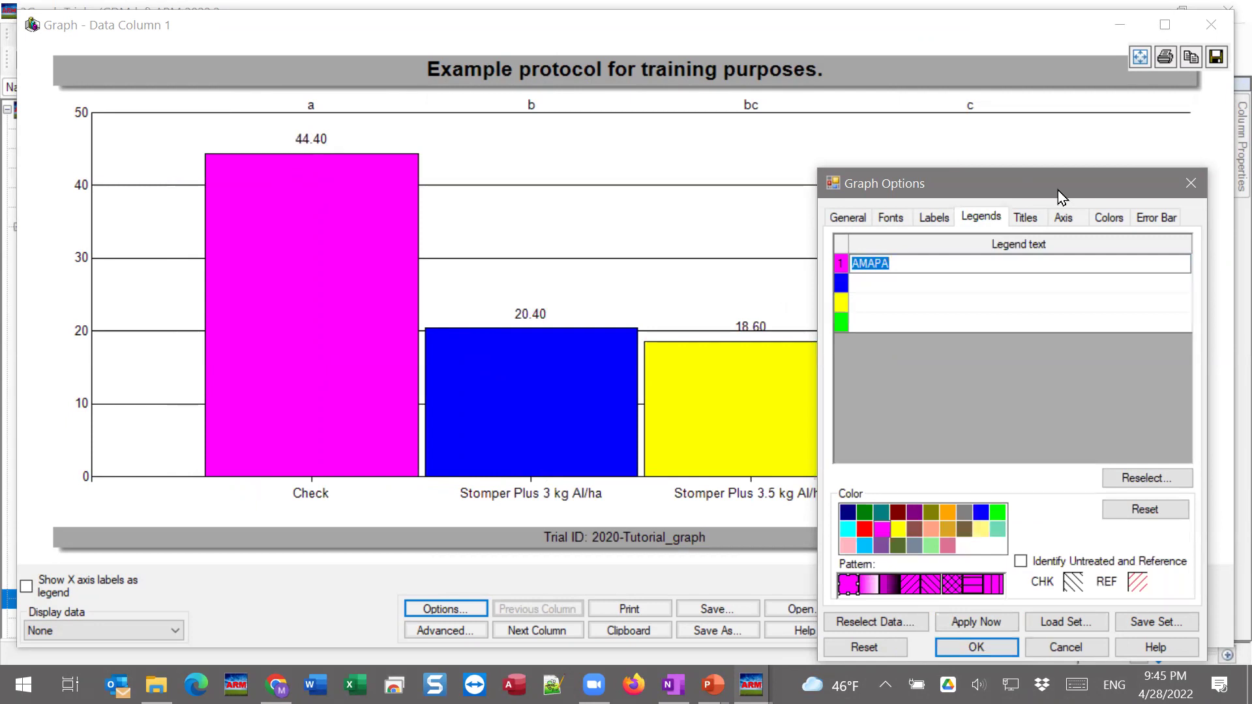
left_click_drag(1057, 190, 1068, 164)
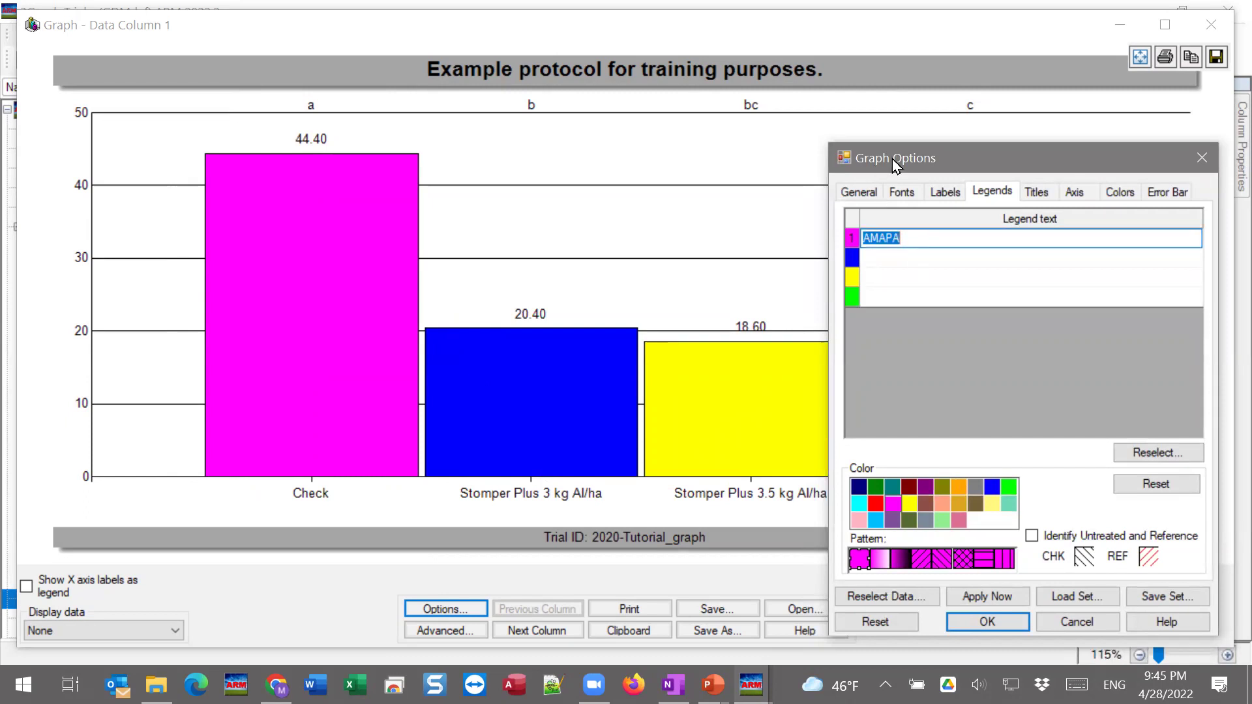
left_click_drag(867, 157, 981, 121)
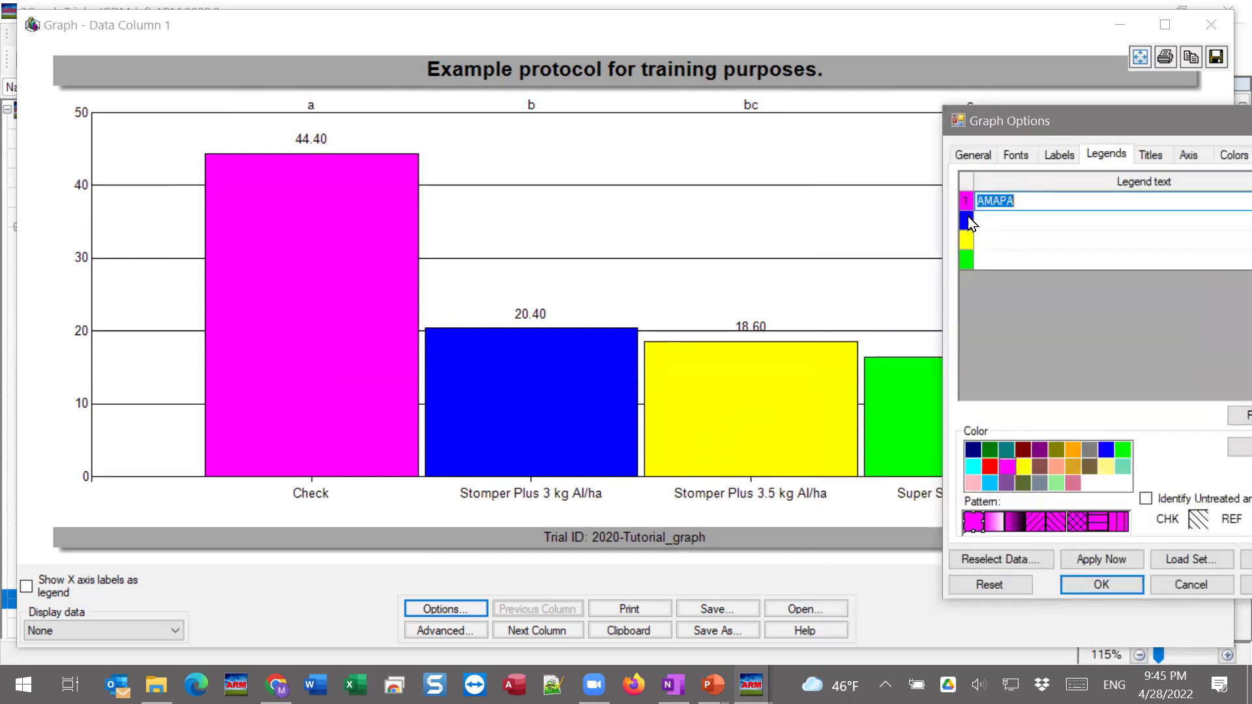
left_click(1006, 454)
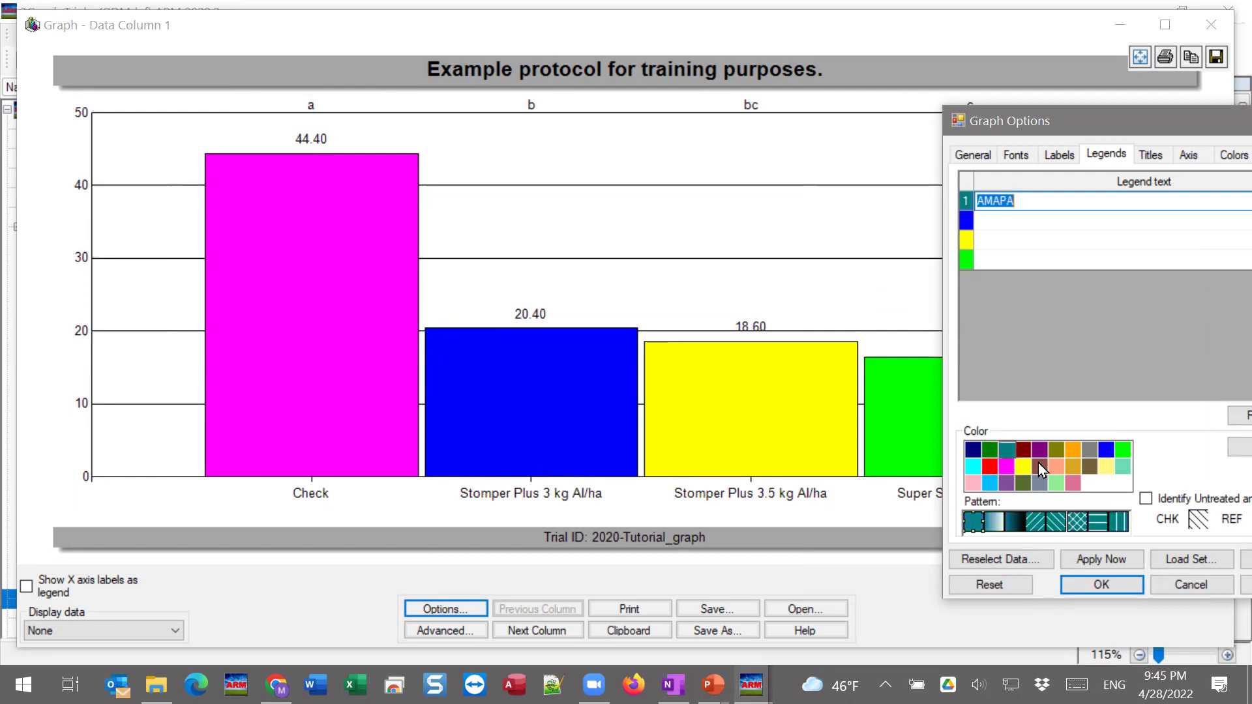
left_click(992, 223)
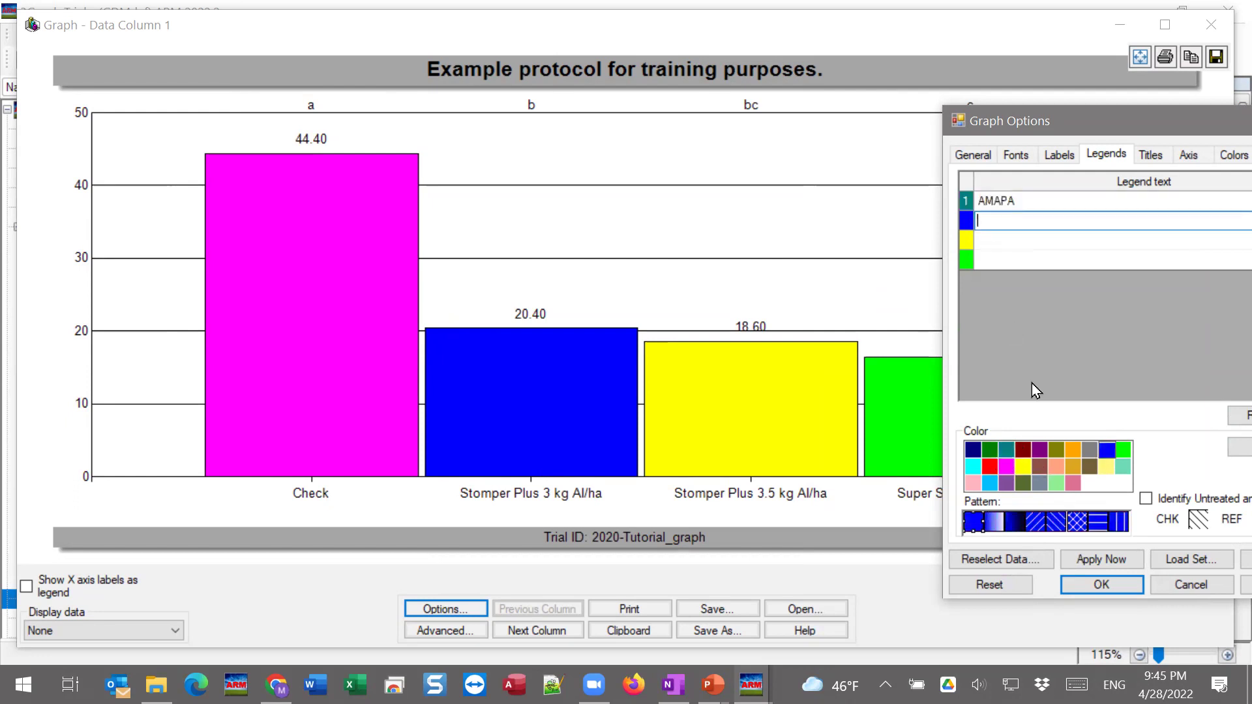
left_click(1022, 452)
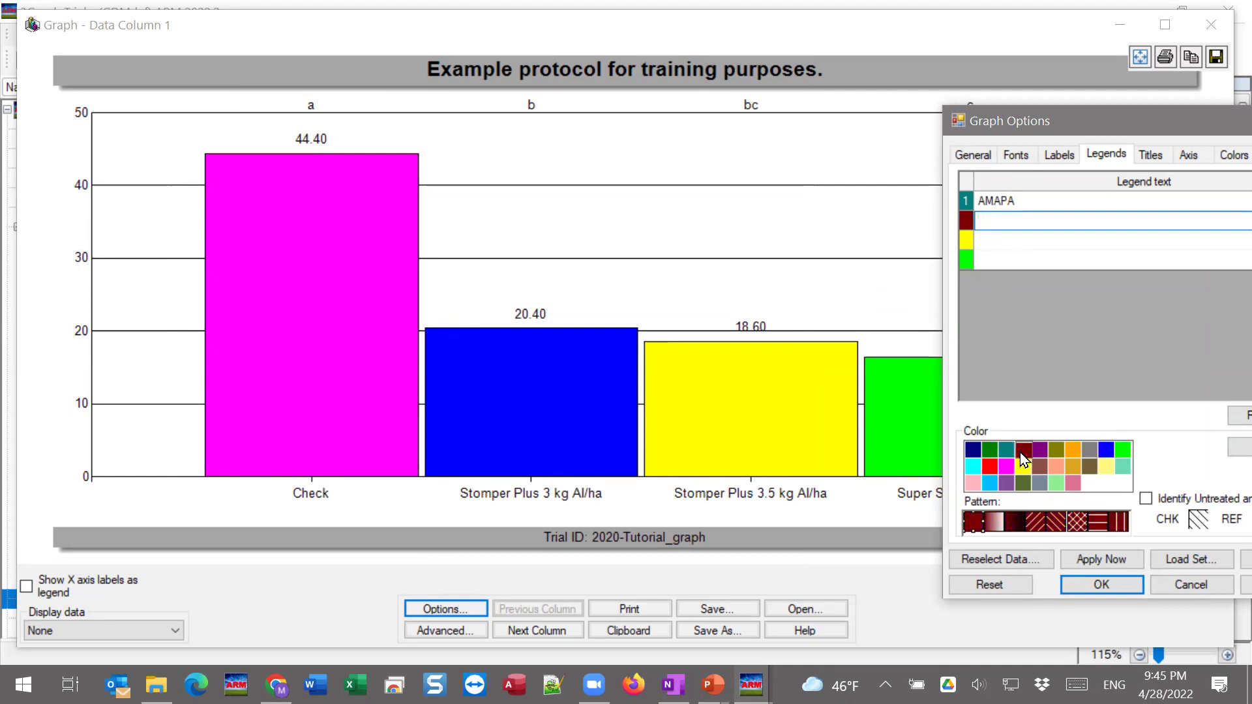
left_click(994, 243)
left_click(1038, 452)
left_click(1034, 260)
left_click(1056, 448)
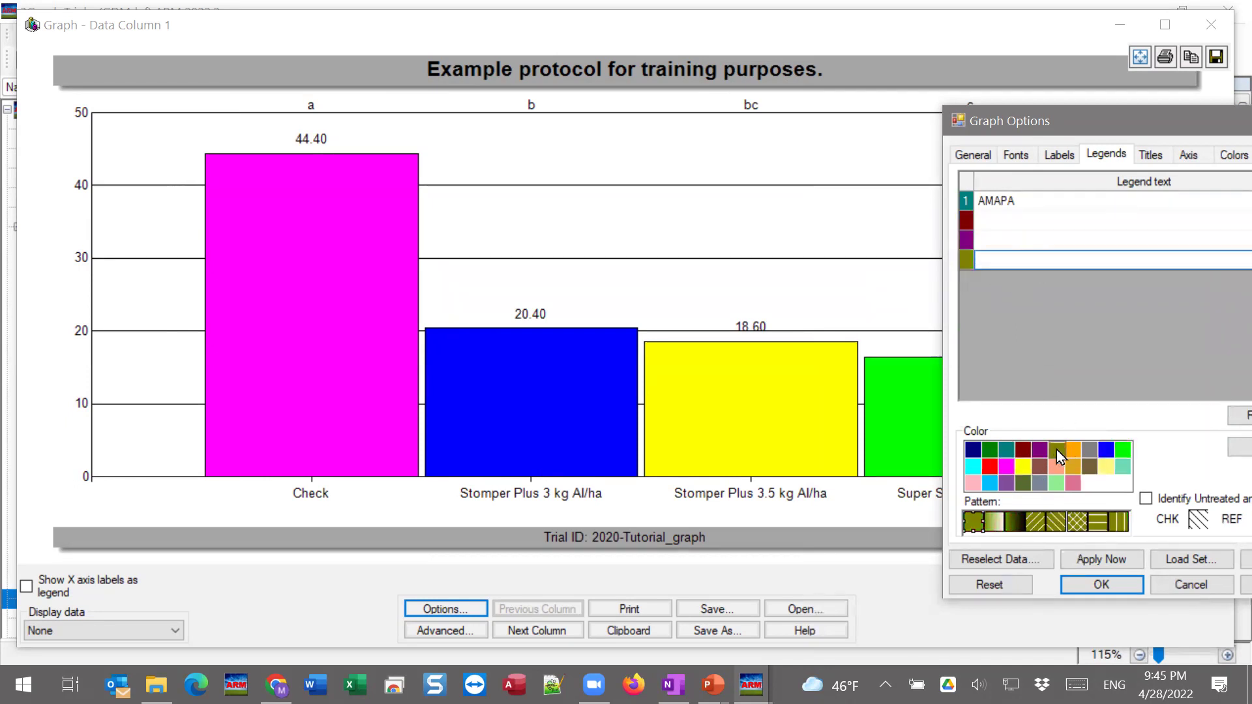
left_click_drag(1070, 127, 923, 128)
left_click(962, 559)
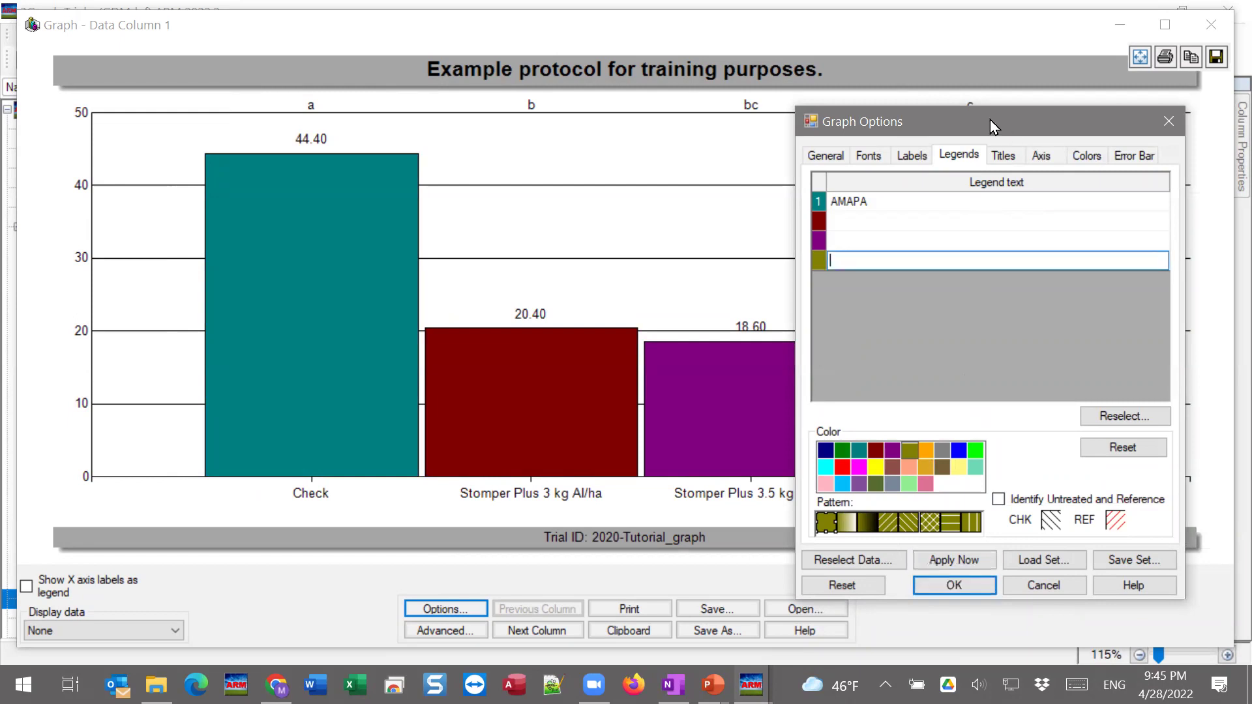
Show the hidden left title beside the graph and apply the change
left_click_drag(965, 123, 908, 122)
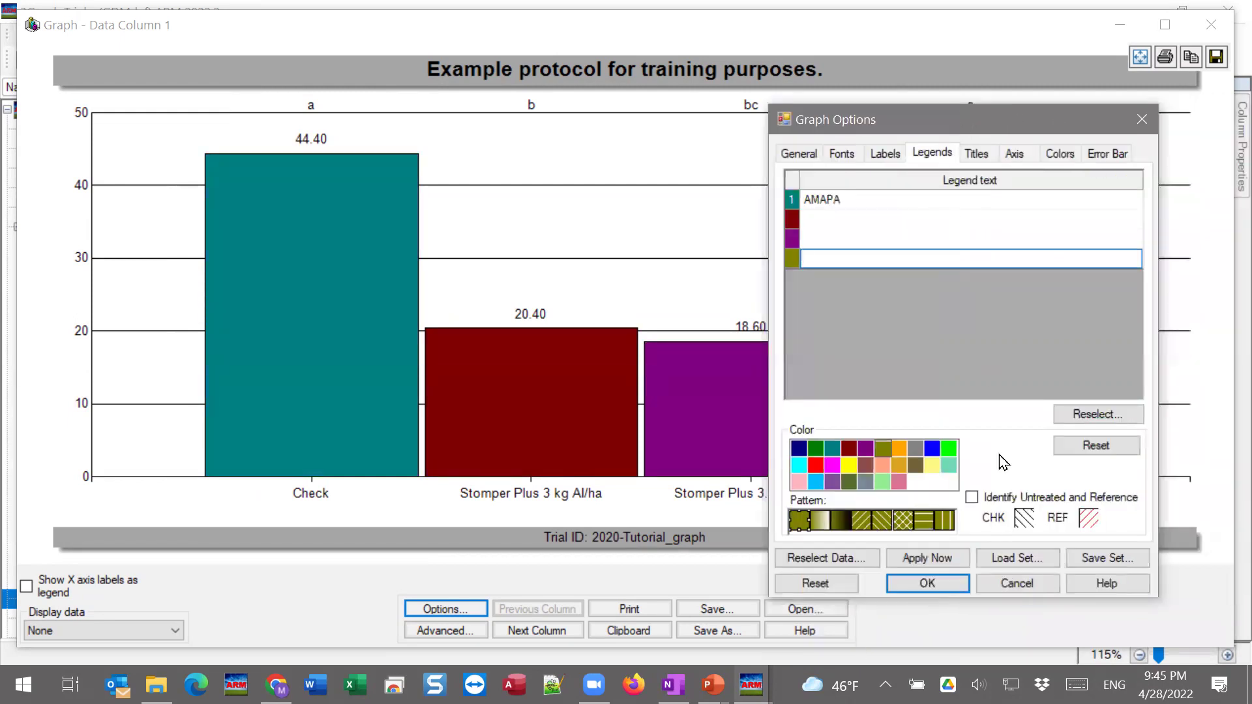
left_click(978, 156)
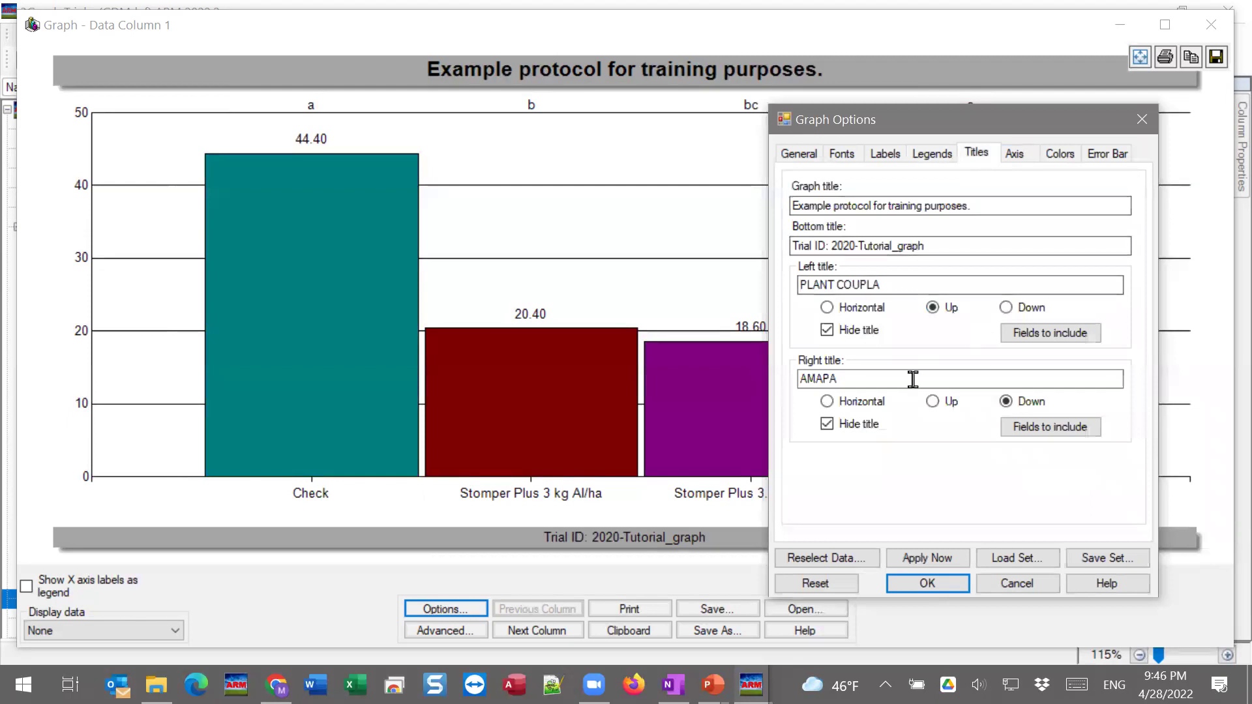
left_click_drag(984, 130, 1039, 146)
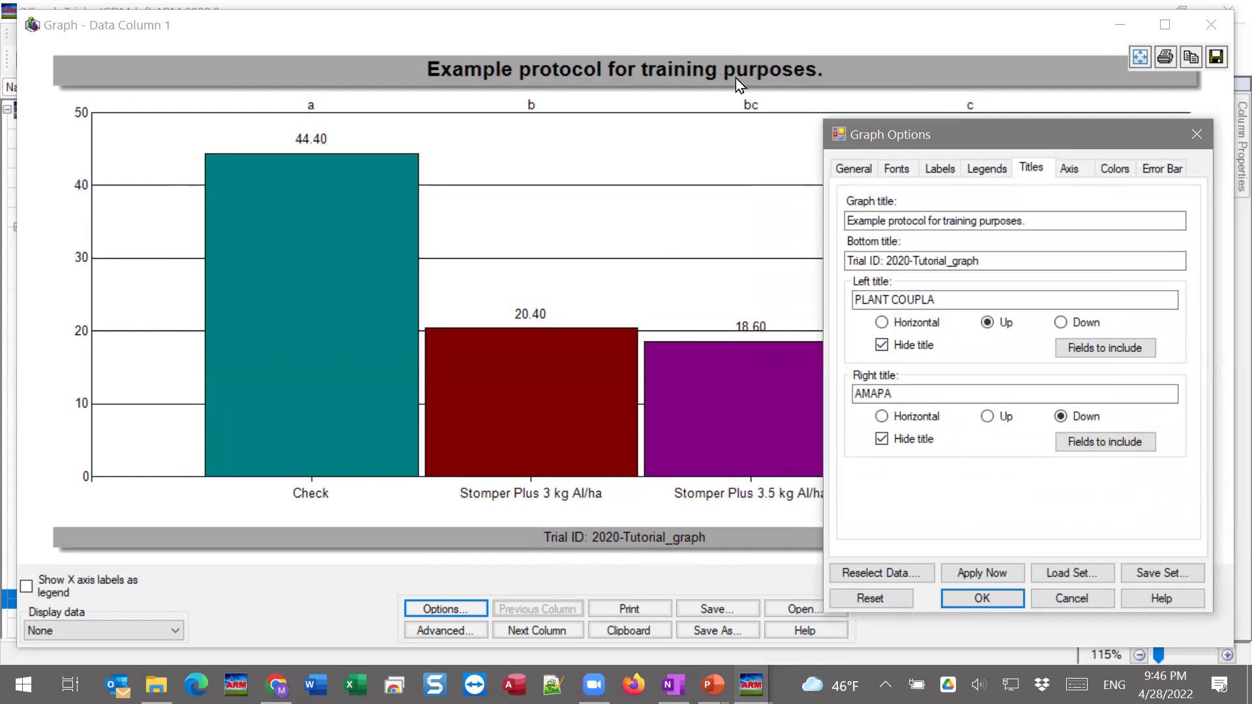
left_click(861, 219)
left_click(1025, 220, "shift")
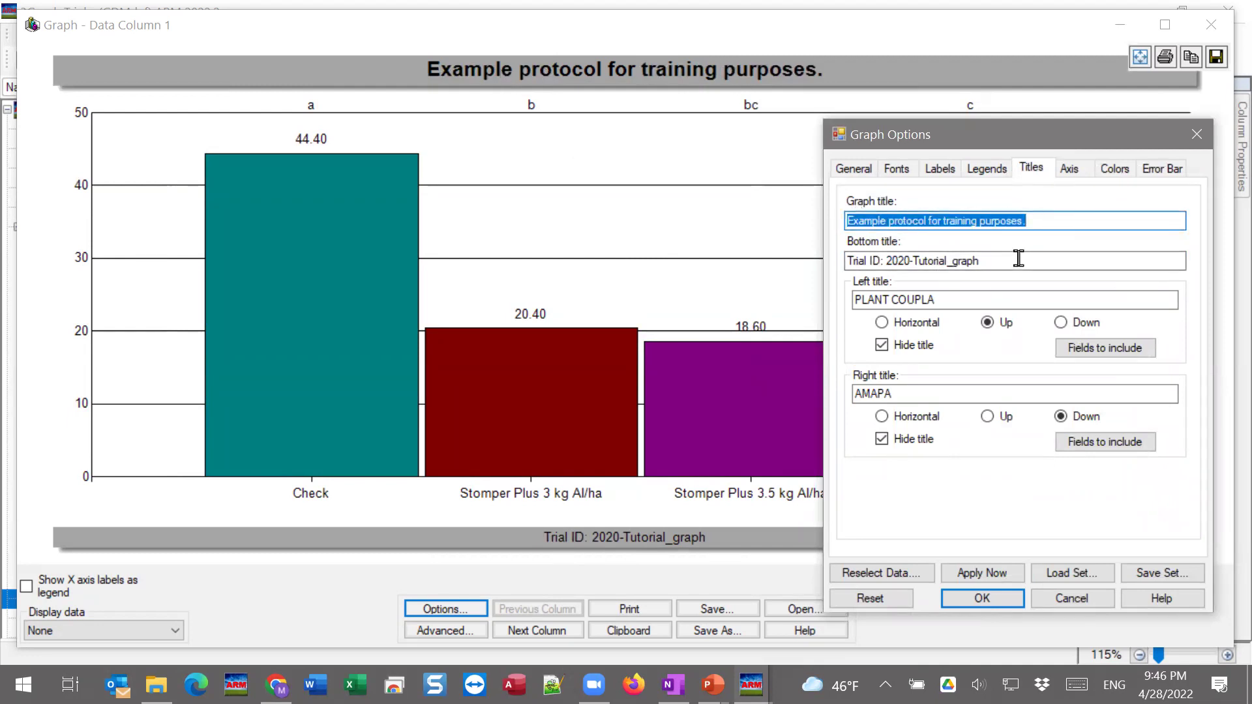
key("Tab")
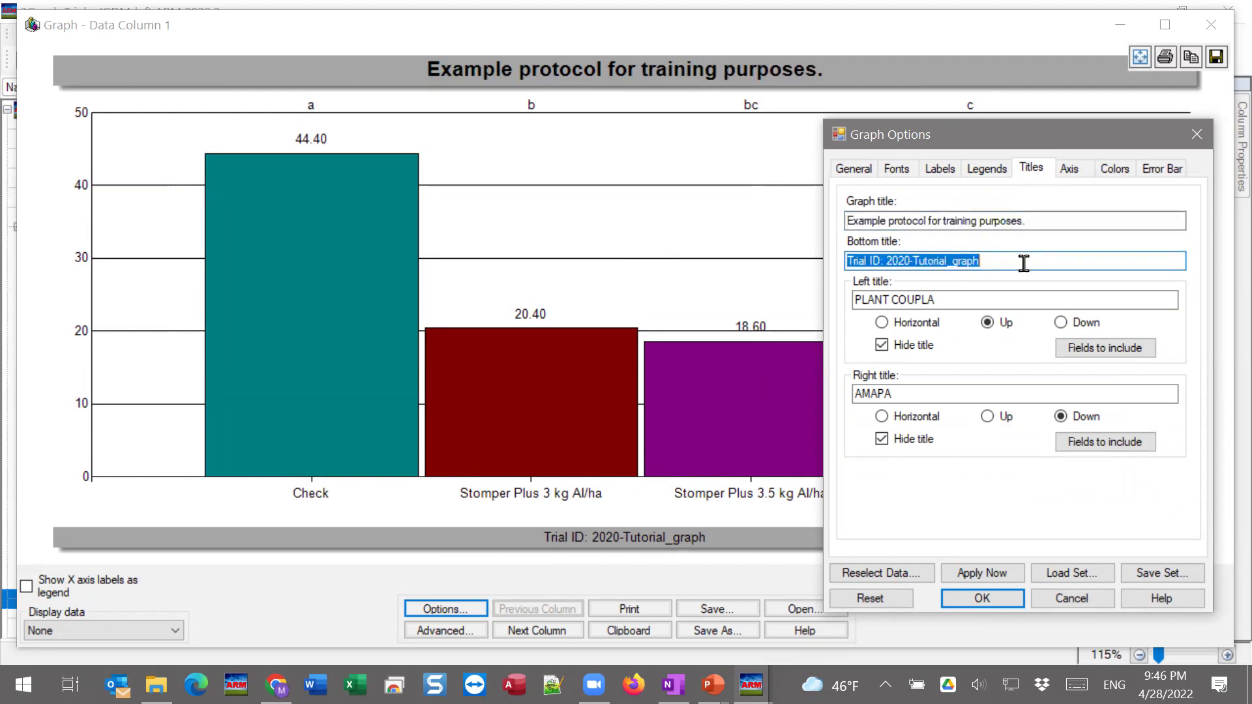
key("Tab")
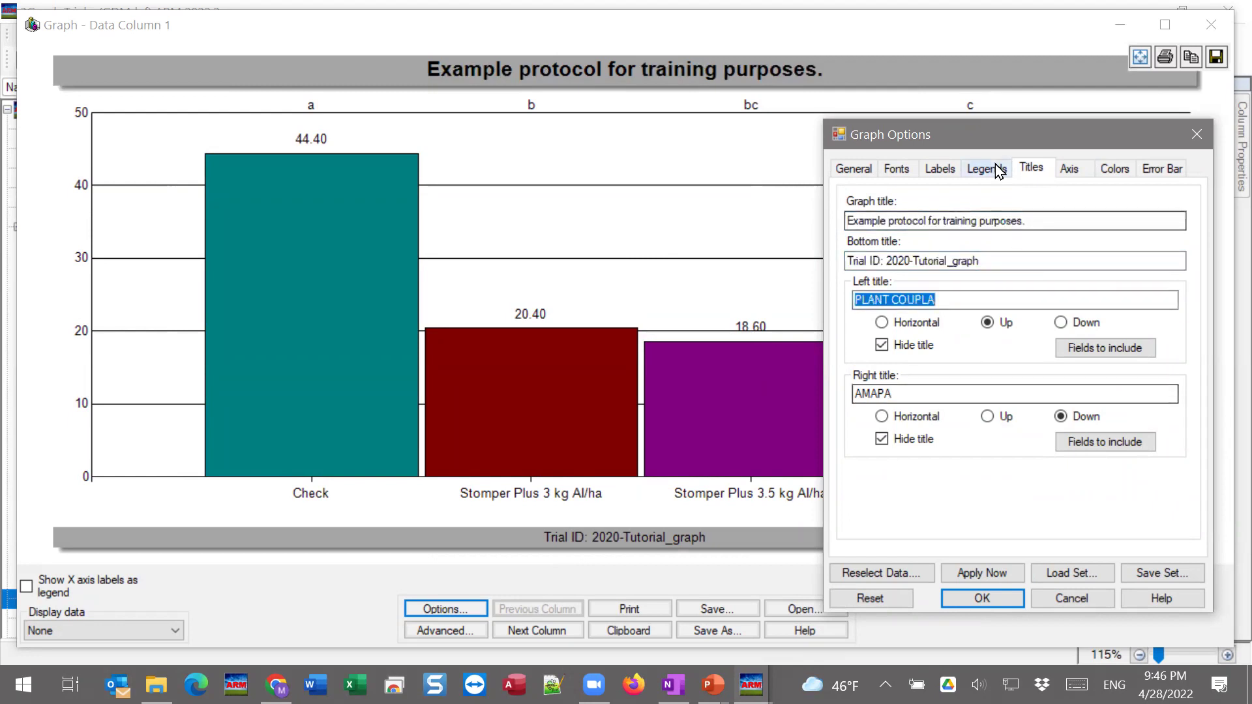
left_click_drag(1005, 139, 759, 101)
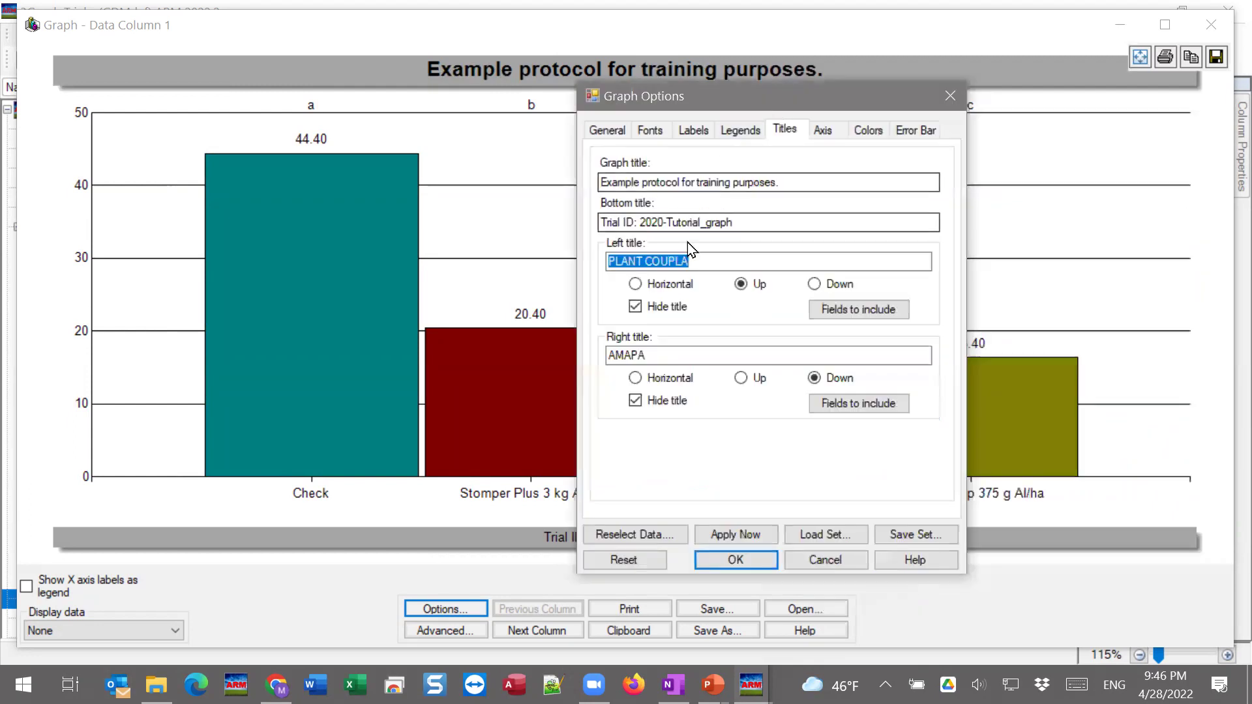
left_click(665, 308)
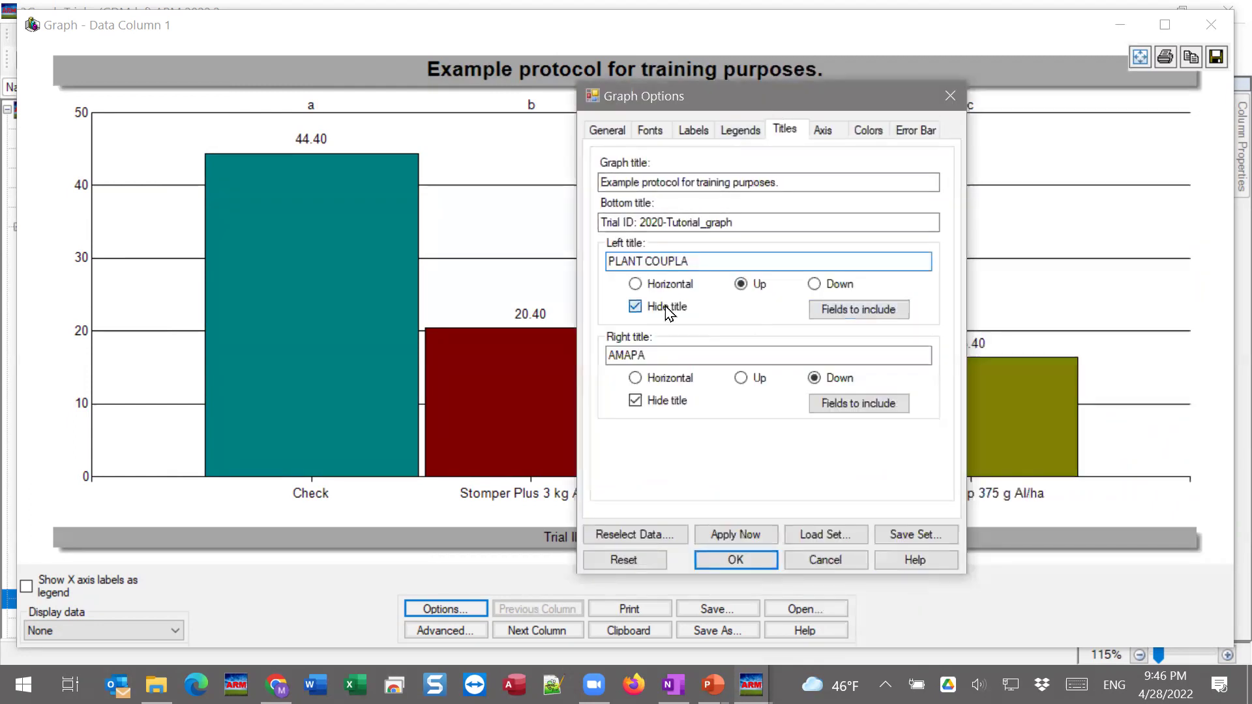
left_click(720, 534)
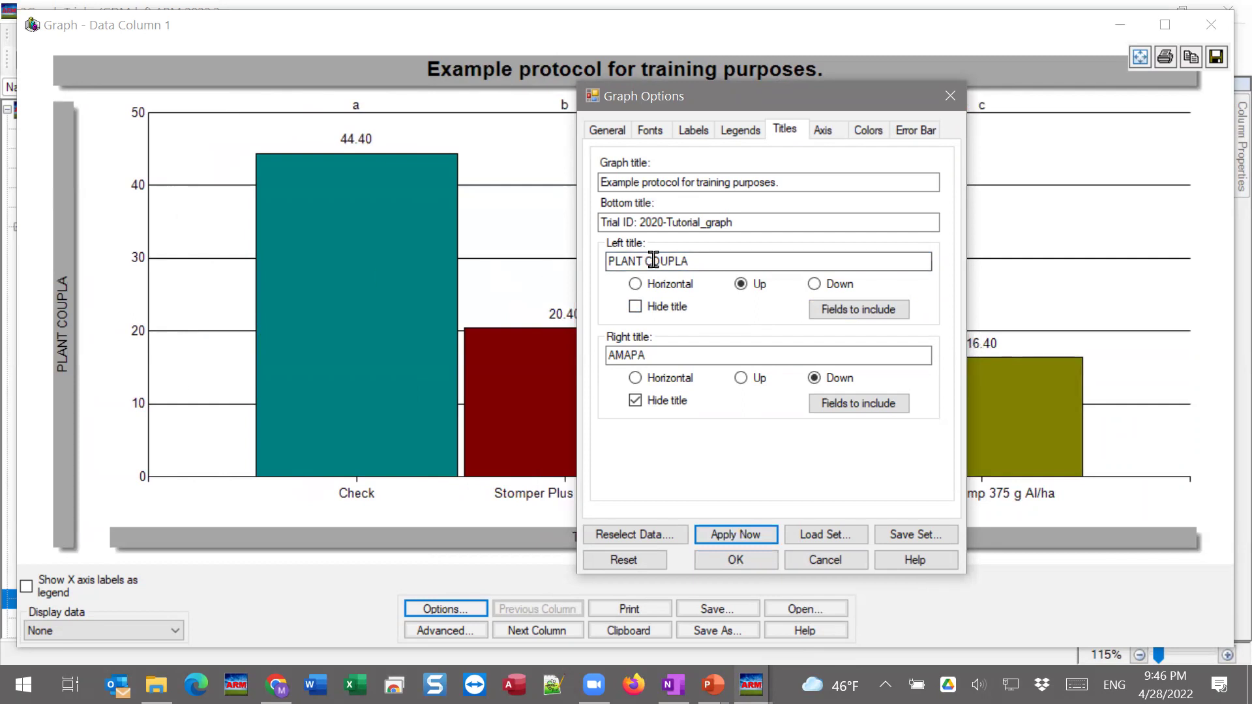
Rebuild the left title from the Rating Type and Rating Unit/Min/Max assessment header fields and apply it
left_click(867, 310)
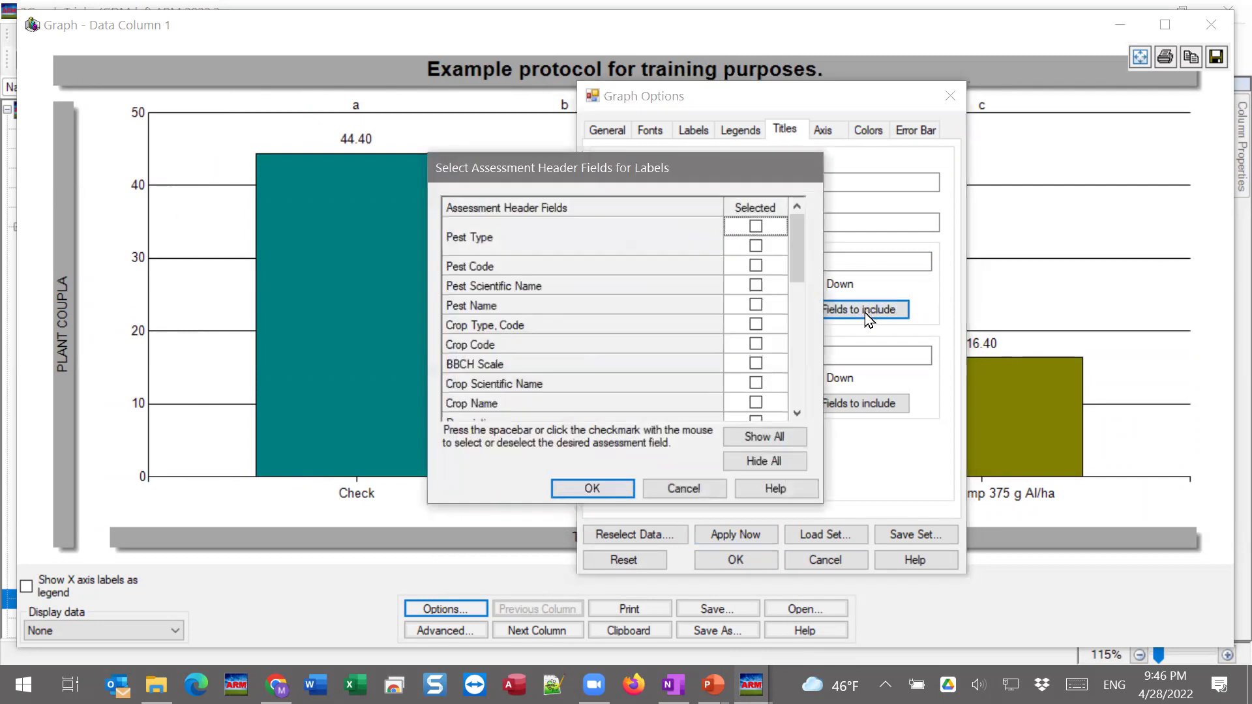
left_click_drag(559, 177, 586, 177)
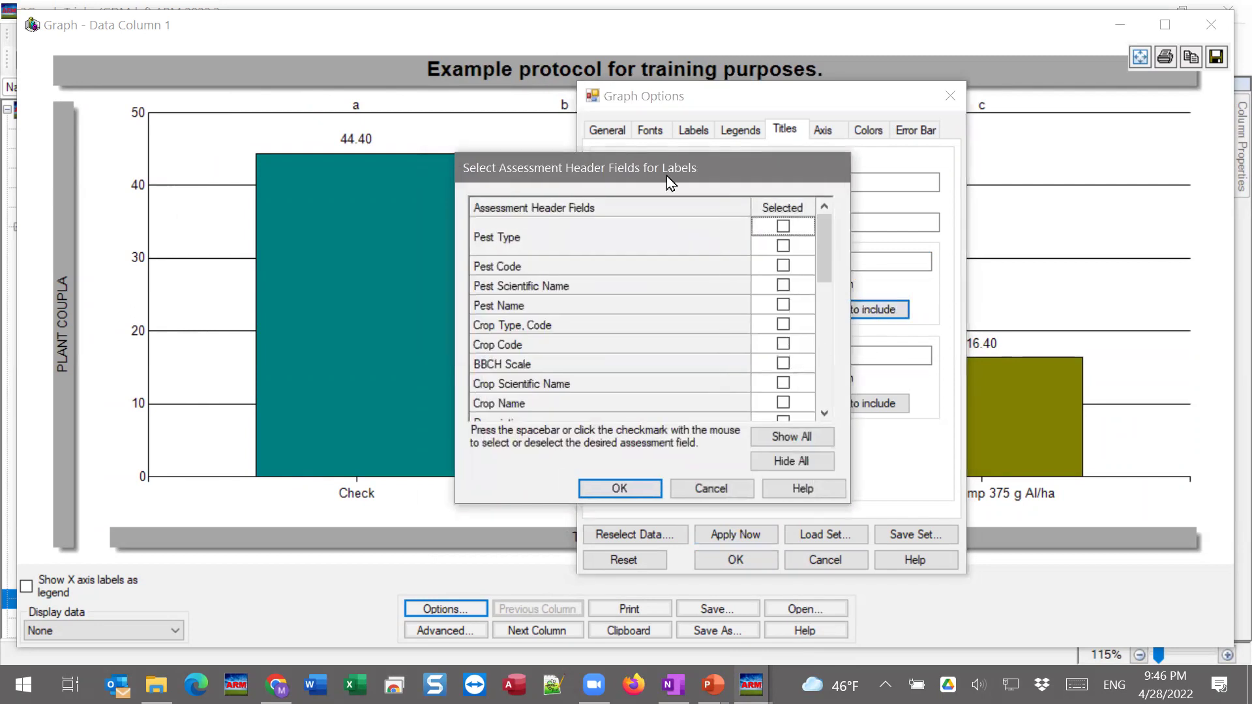
left_click_drag(825, 245, 502, 358)
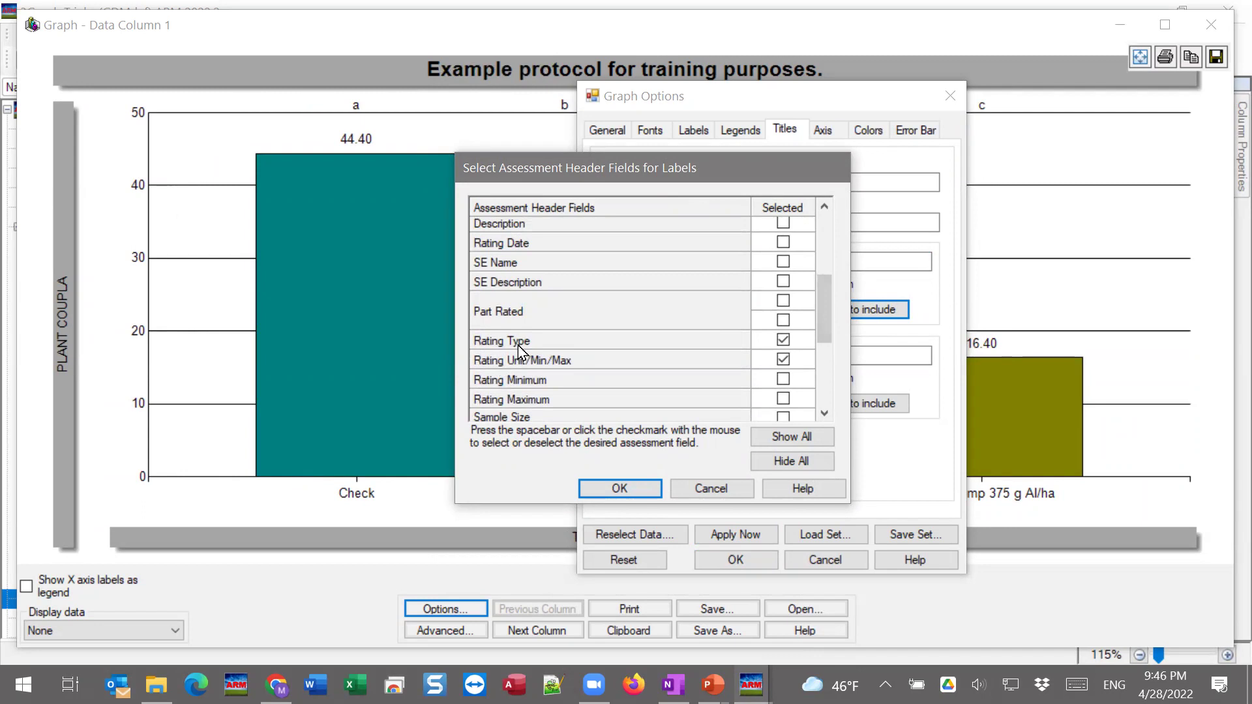
left_click(616, 490)
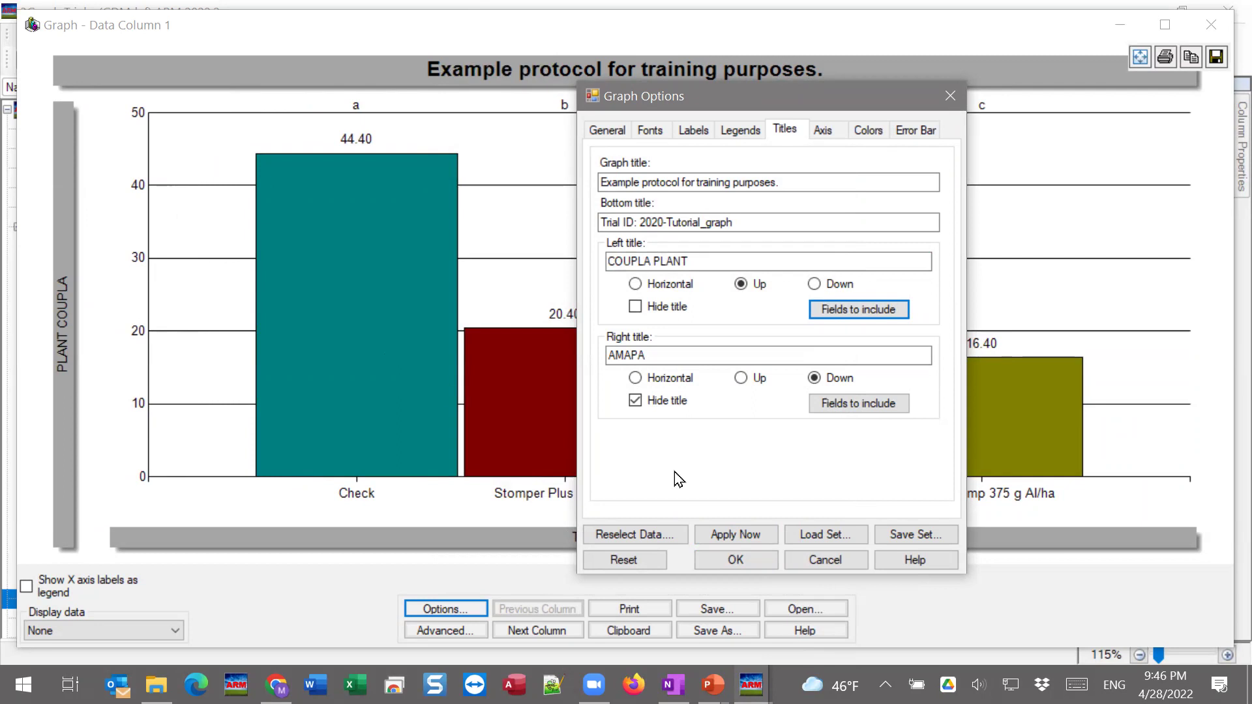
left_click(725, 533)
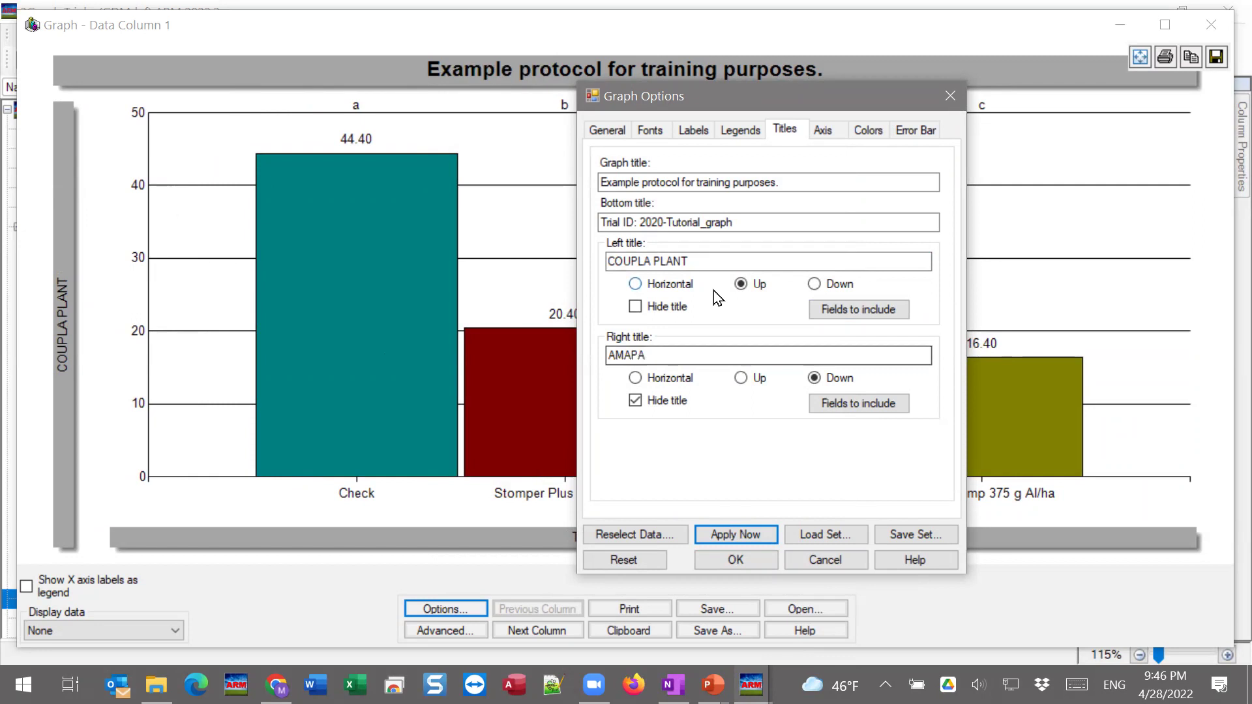
Hide the horizontal Y grid lines and apply, and show them again with another apply
left_click(831, 135)
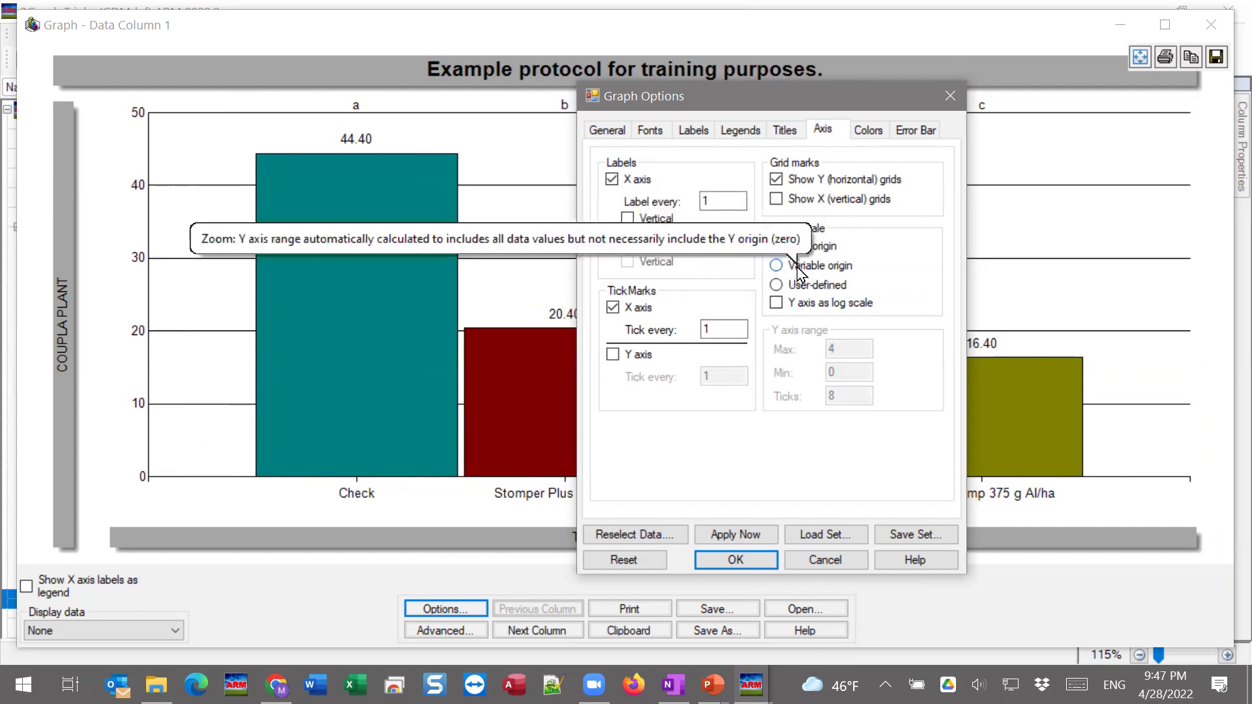
left_click(851, 180)
left_click(766, 532)
left_click(856, 188)
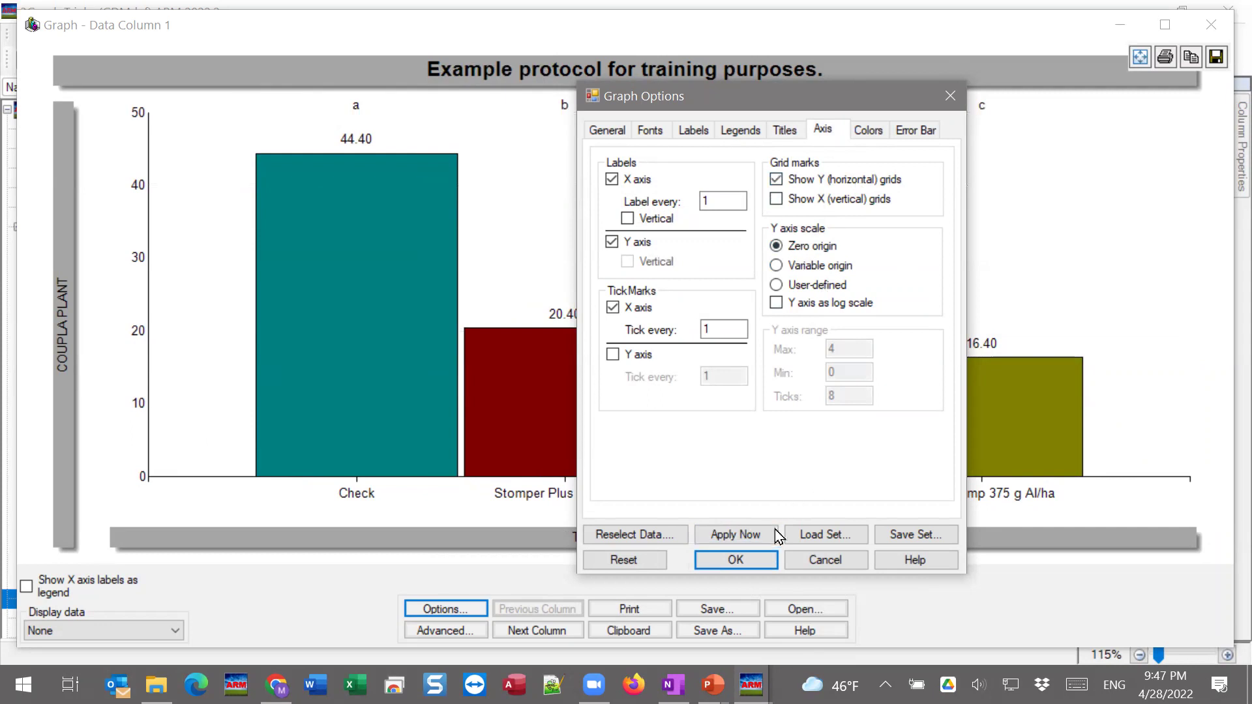
left_click(735, 533)
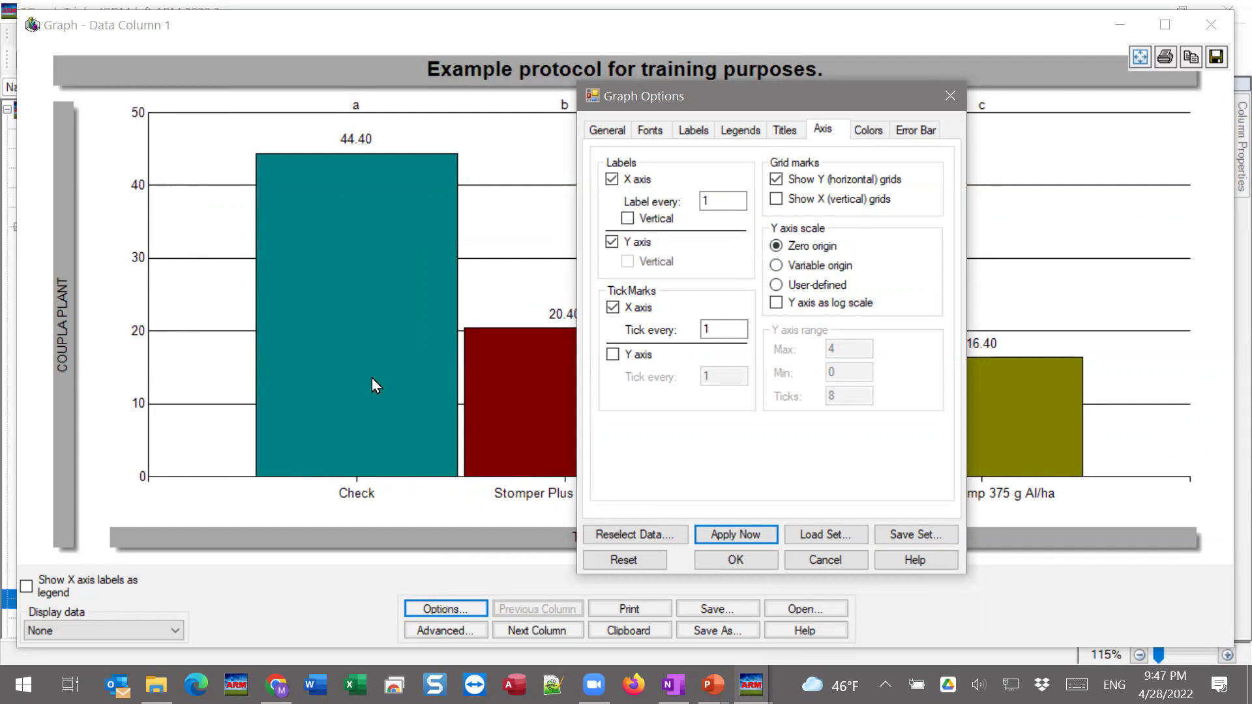
Switch the Y axis to a user-defined scale with minimum 10 and maximum 100, and apply it
left_click(797, 285)
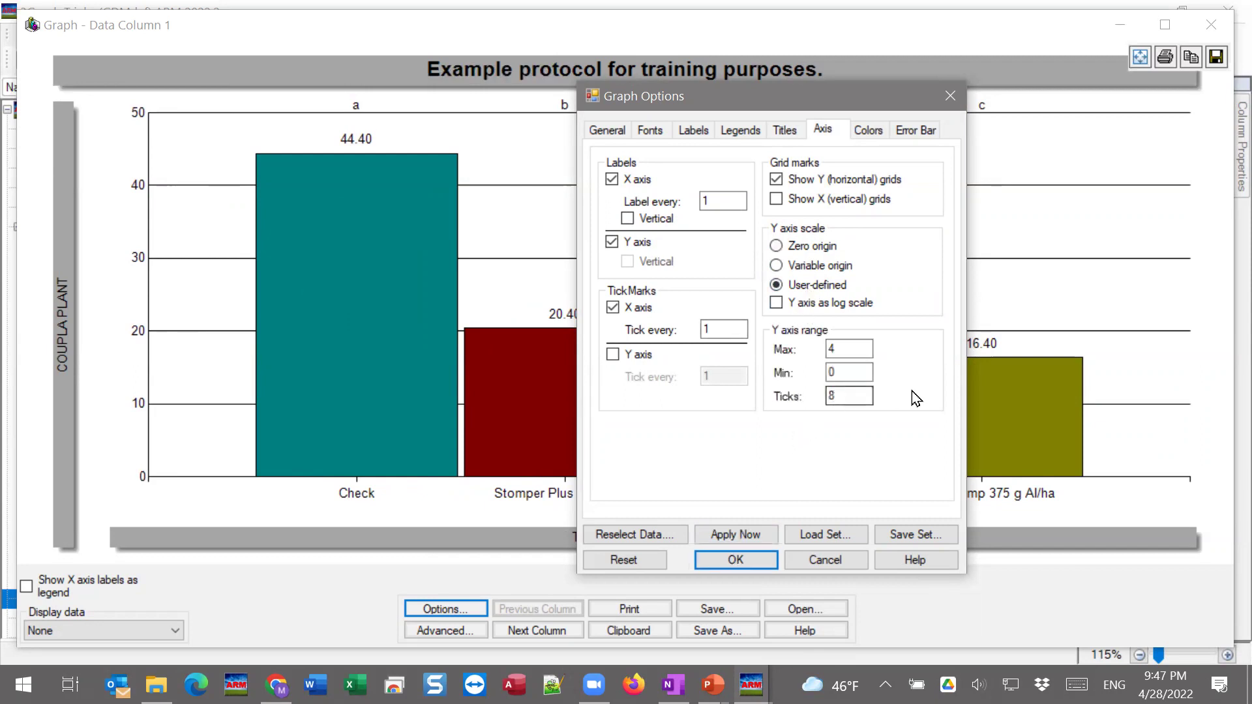
double_click(843, 350)
double_click(850, 371)
type("10")
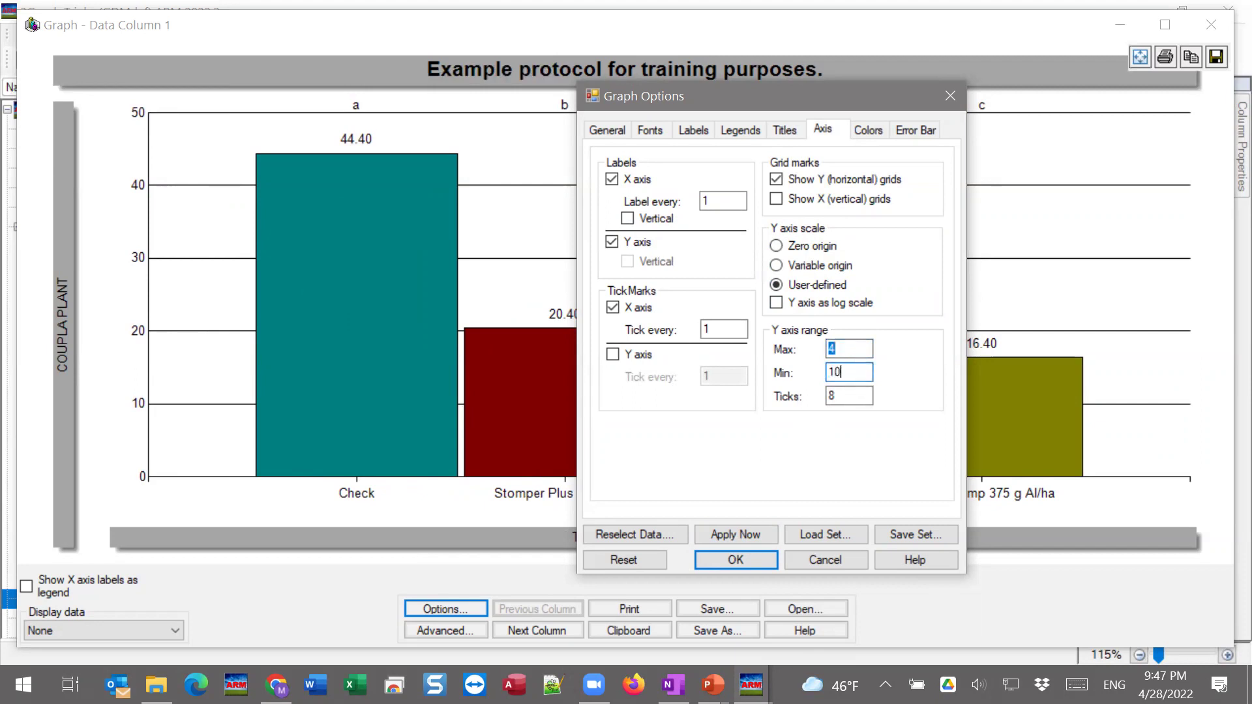
double_click(843, 350)
type("100")
left_click(745, 534)
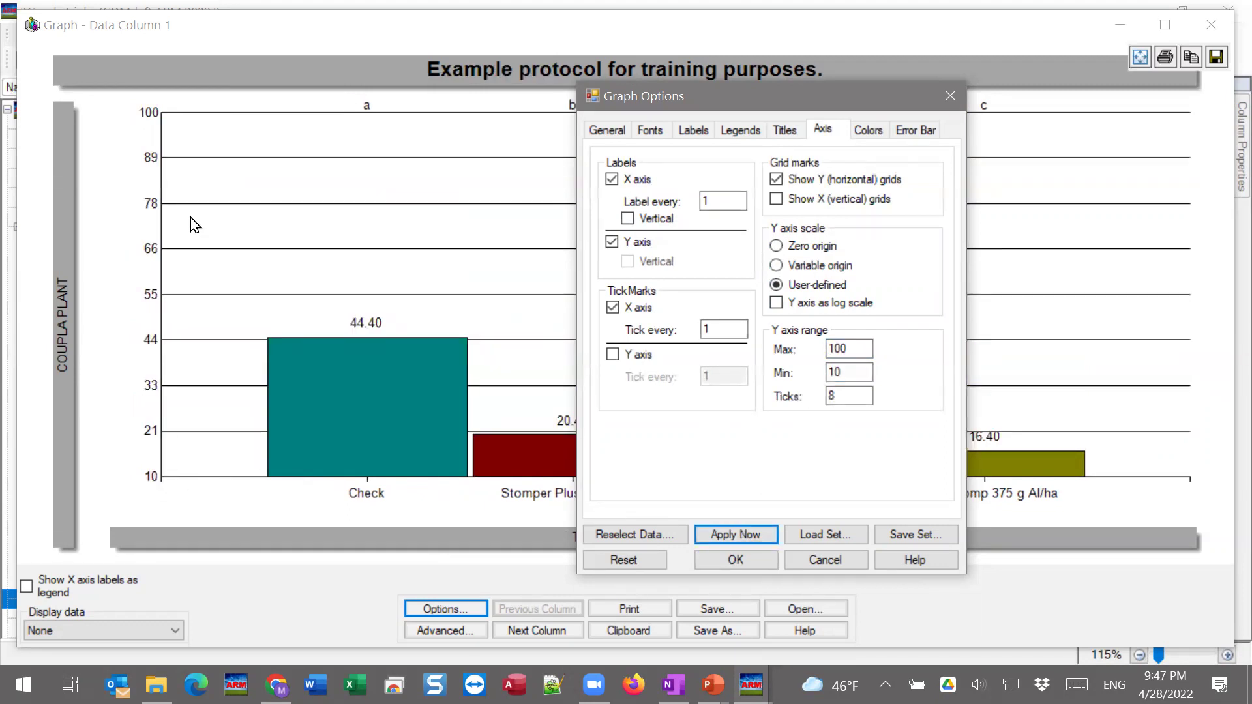
Set the number of Y axis ticks to 9 and apply it
double_click(863, 395)
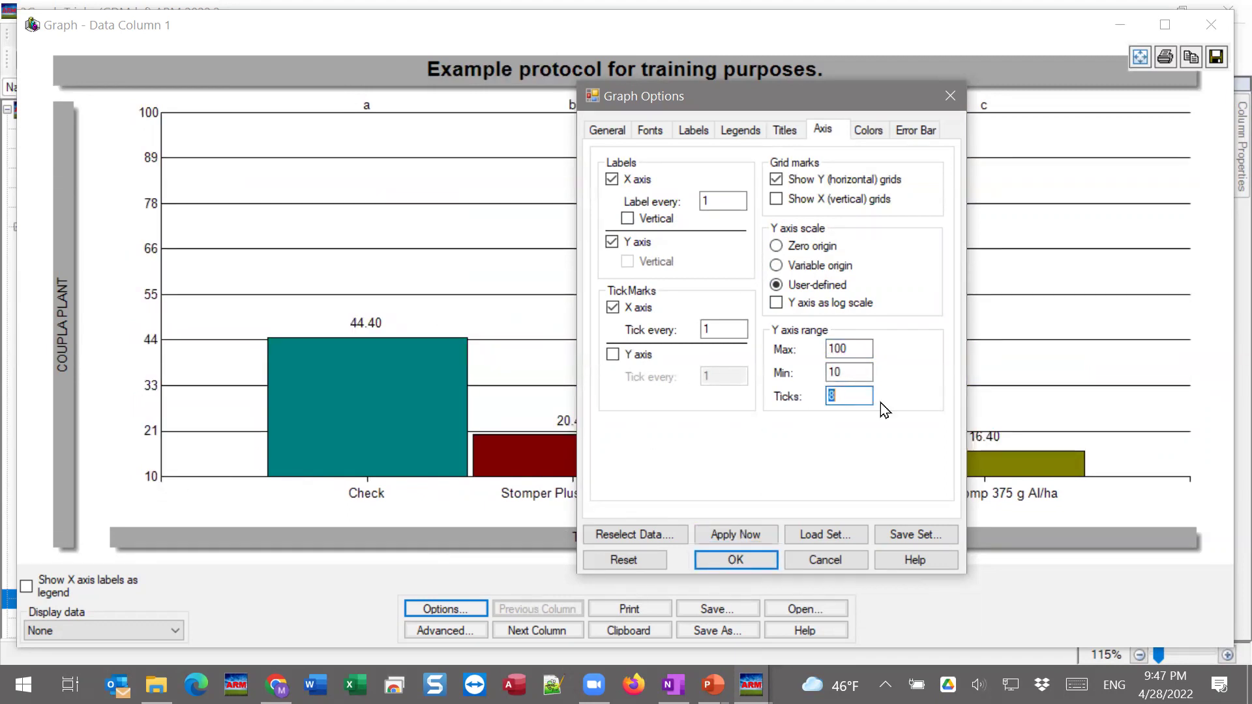
type("9")
left_click(745, 536)
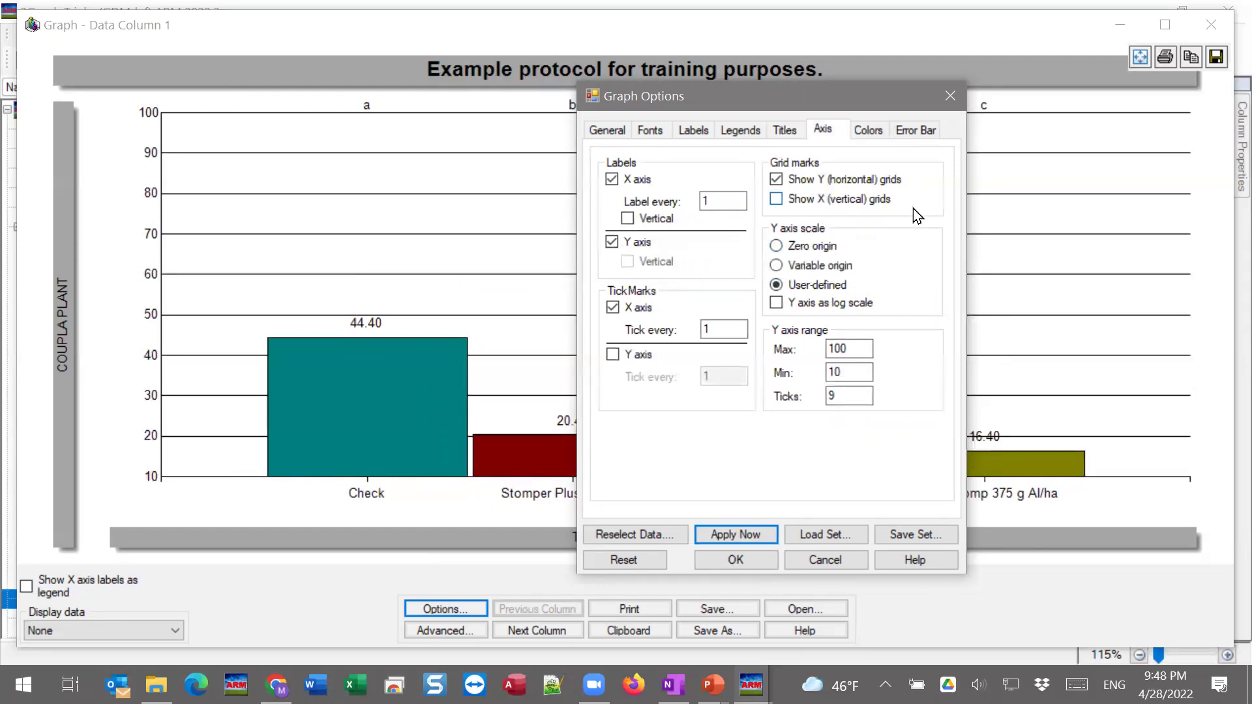
Return the Y axis scale to Zero origin and apply it
left_click(819, 250)
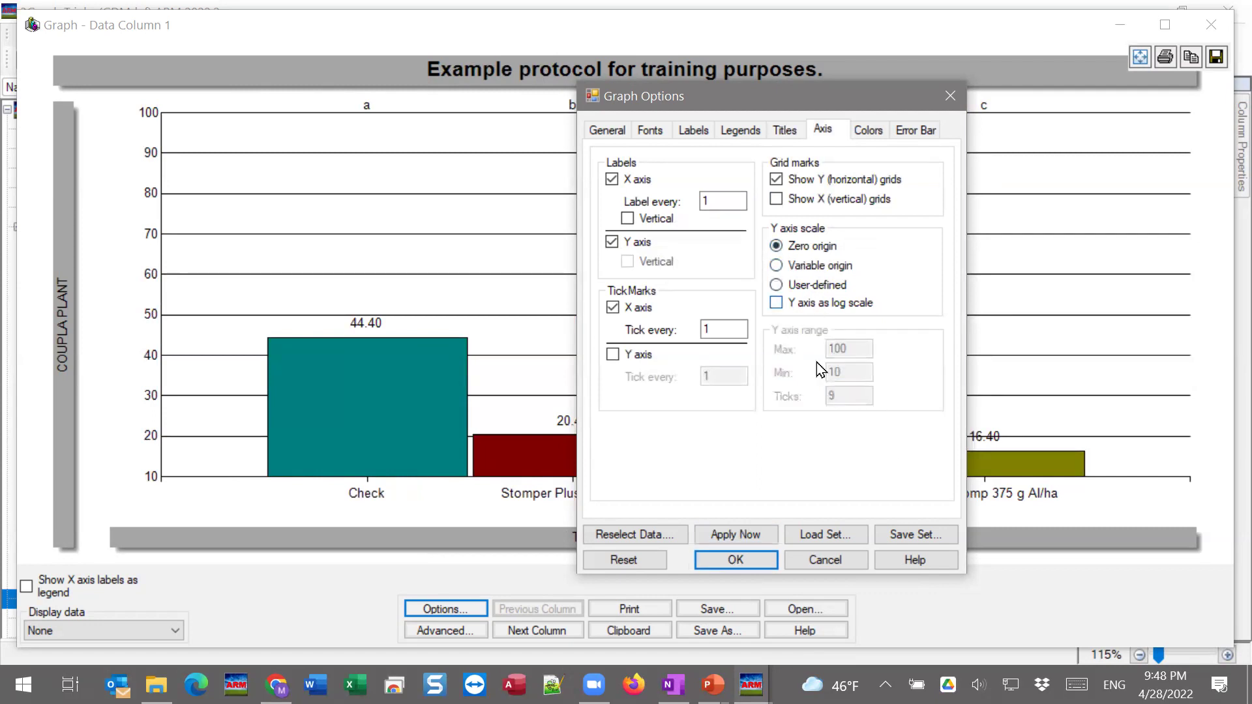
left_click(755, 537)
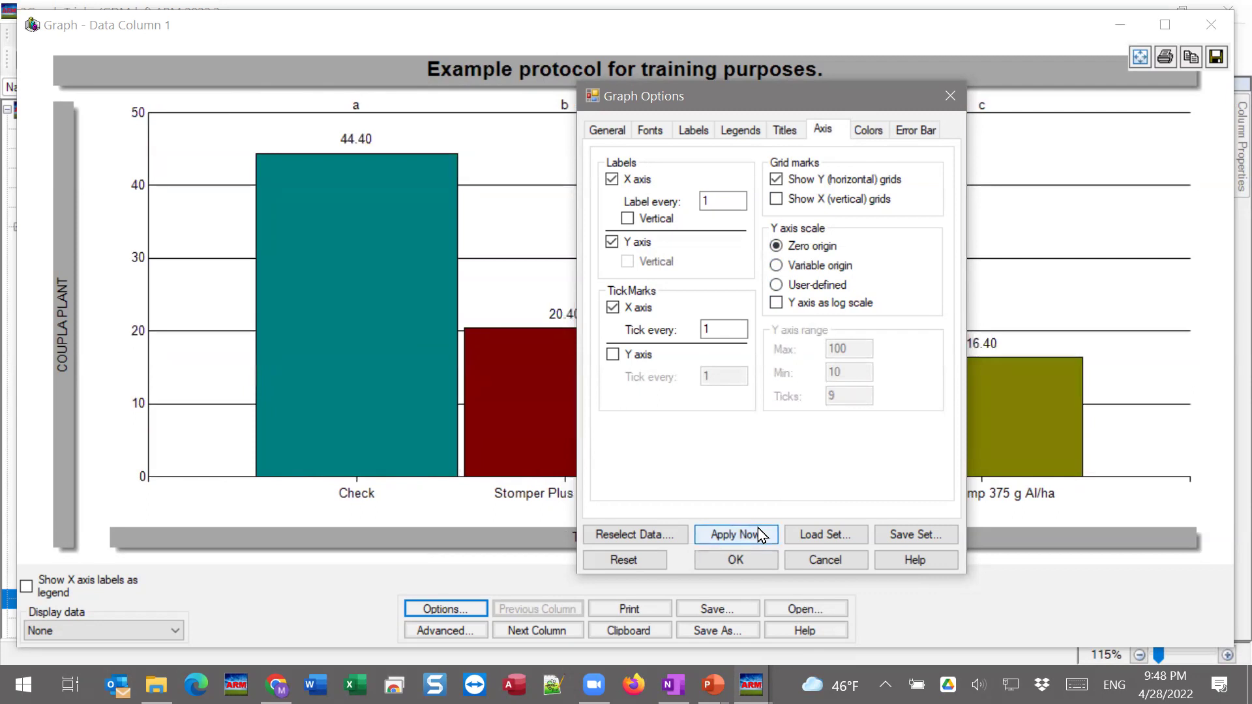
left_click(760, 534)
Change the graph title's foreground color to red and apply it
left_click(865, 133)
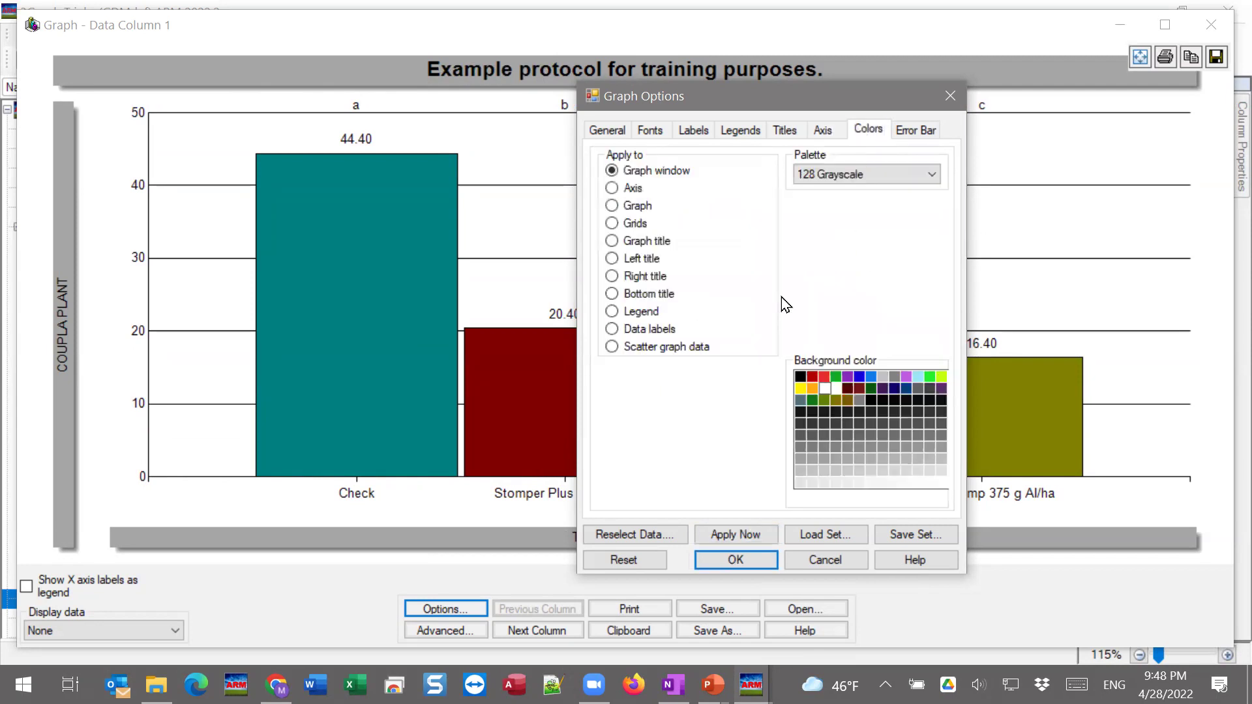
left_click(618, 191)
left_click(612, 206)
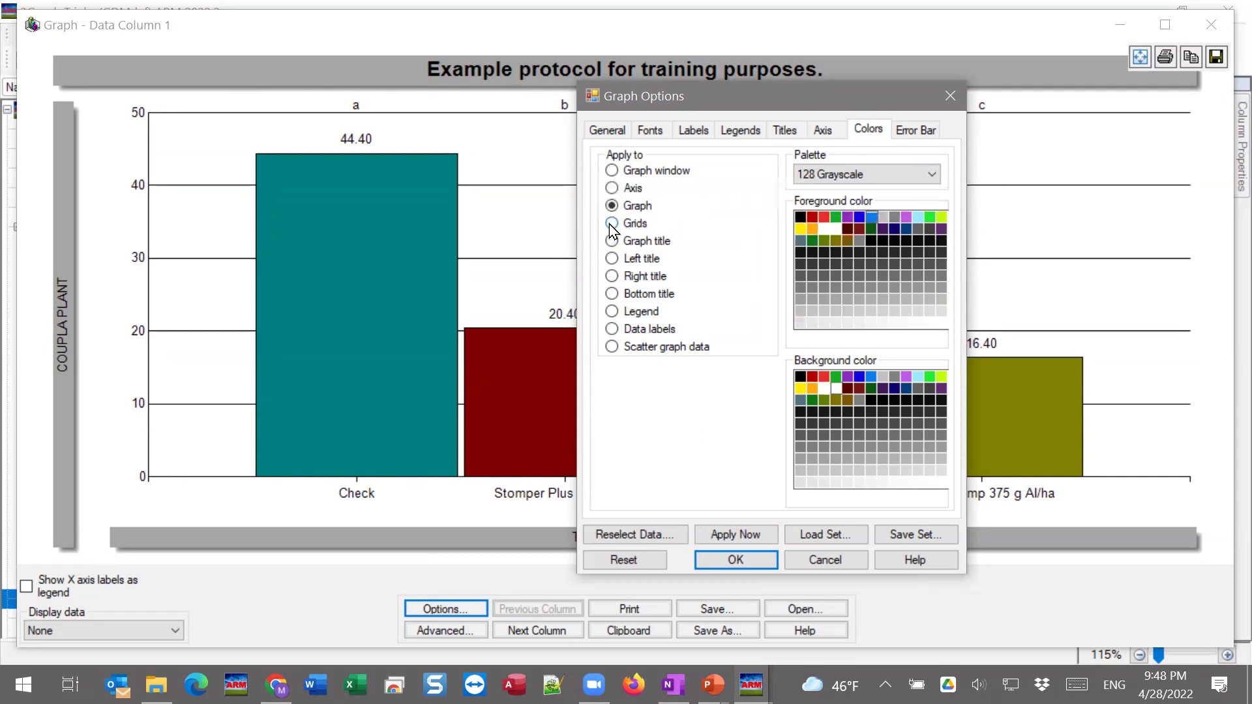
left_click(613, 226)
left_click(614, 242)
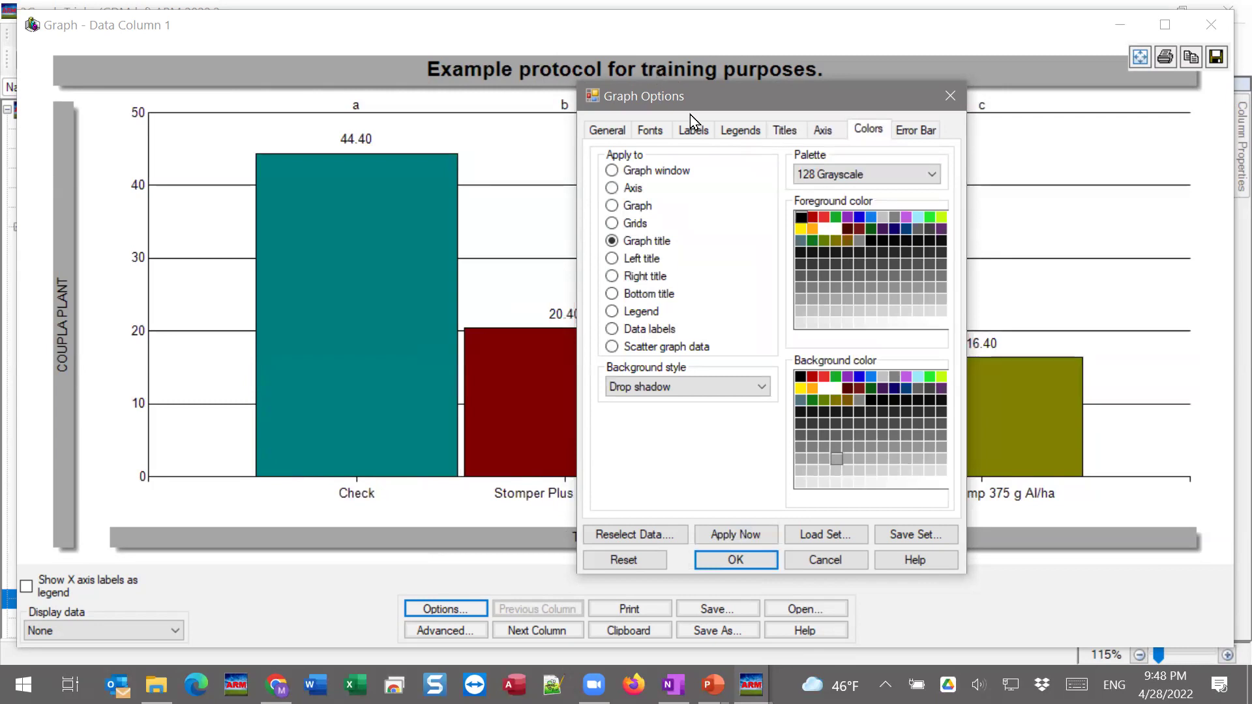
left_click(826, 219)
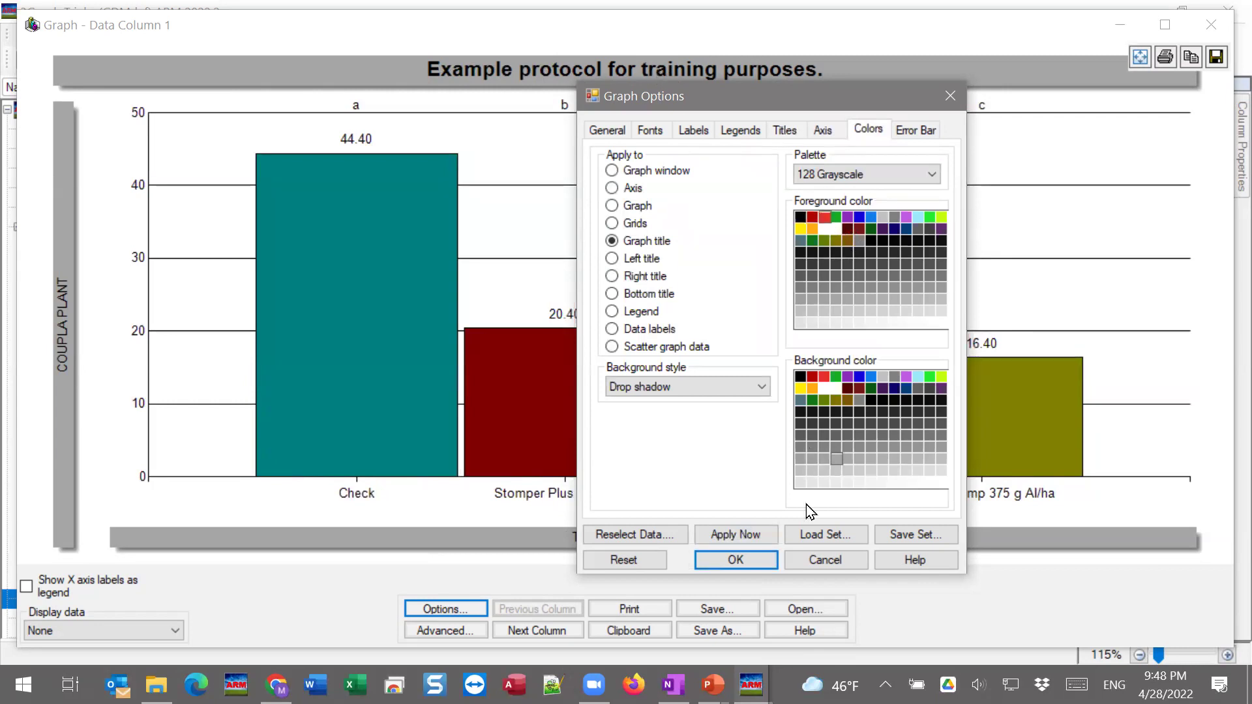
left_click(757, 532)
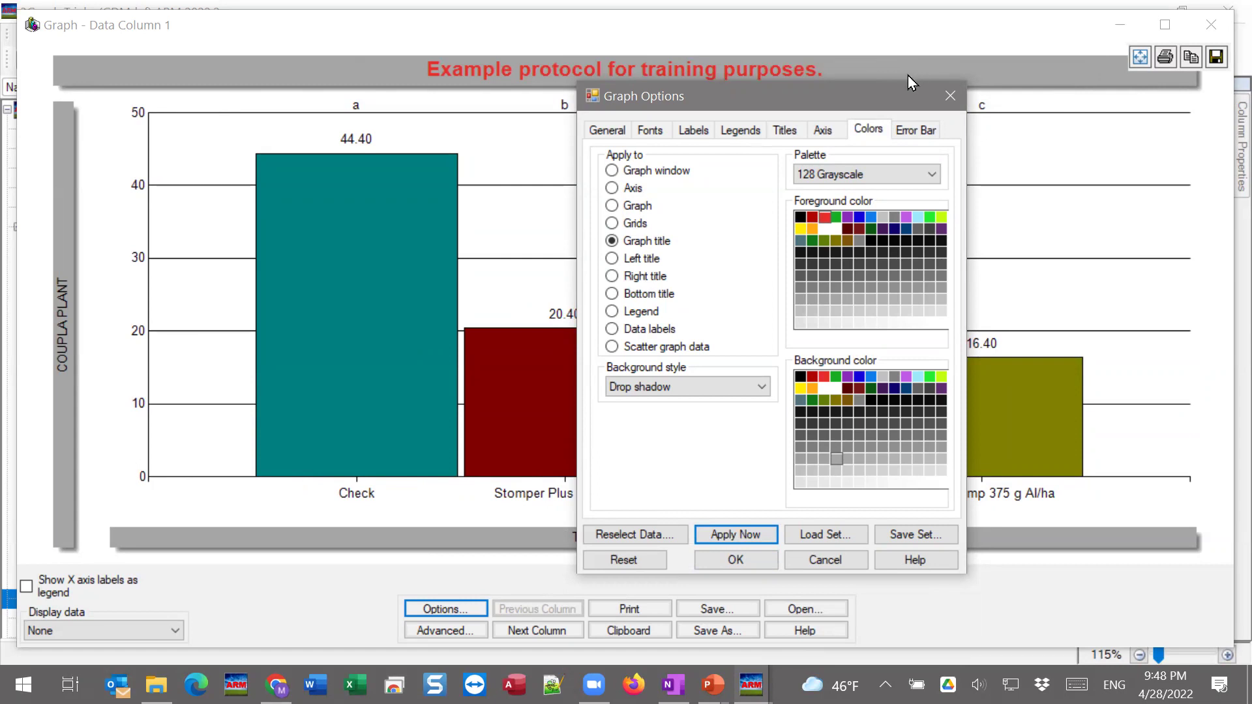
Give the graph title a white background and set its background style to None, applying both changes
left_click(831, 386)
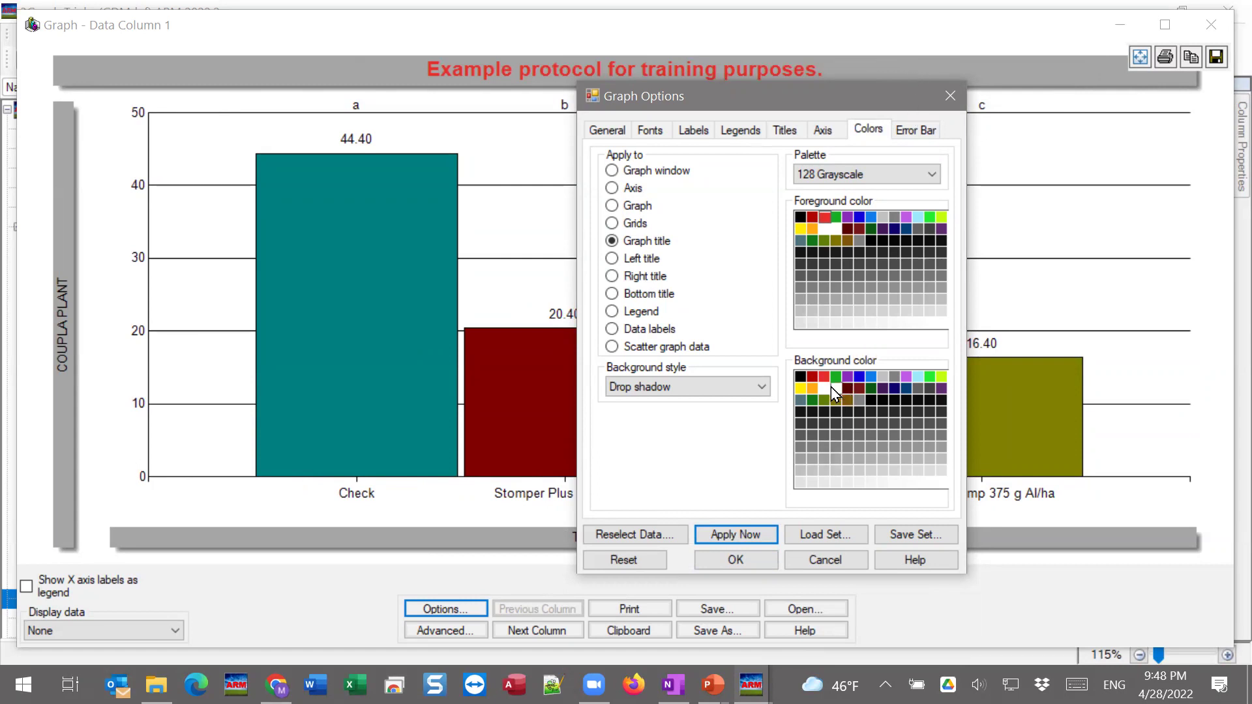
left_click(735, 529)
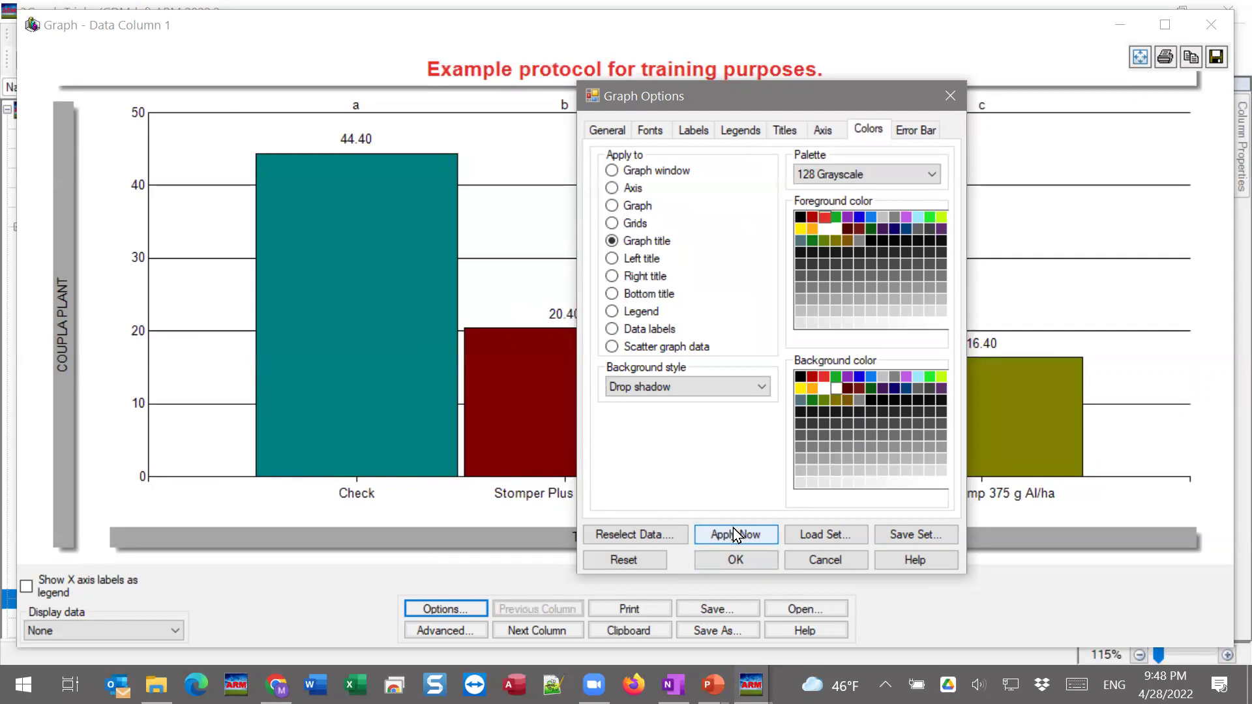
left_click(636, 389)
left_click(645, 406)
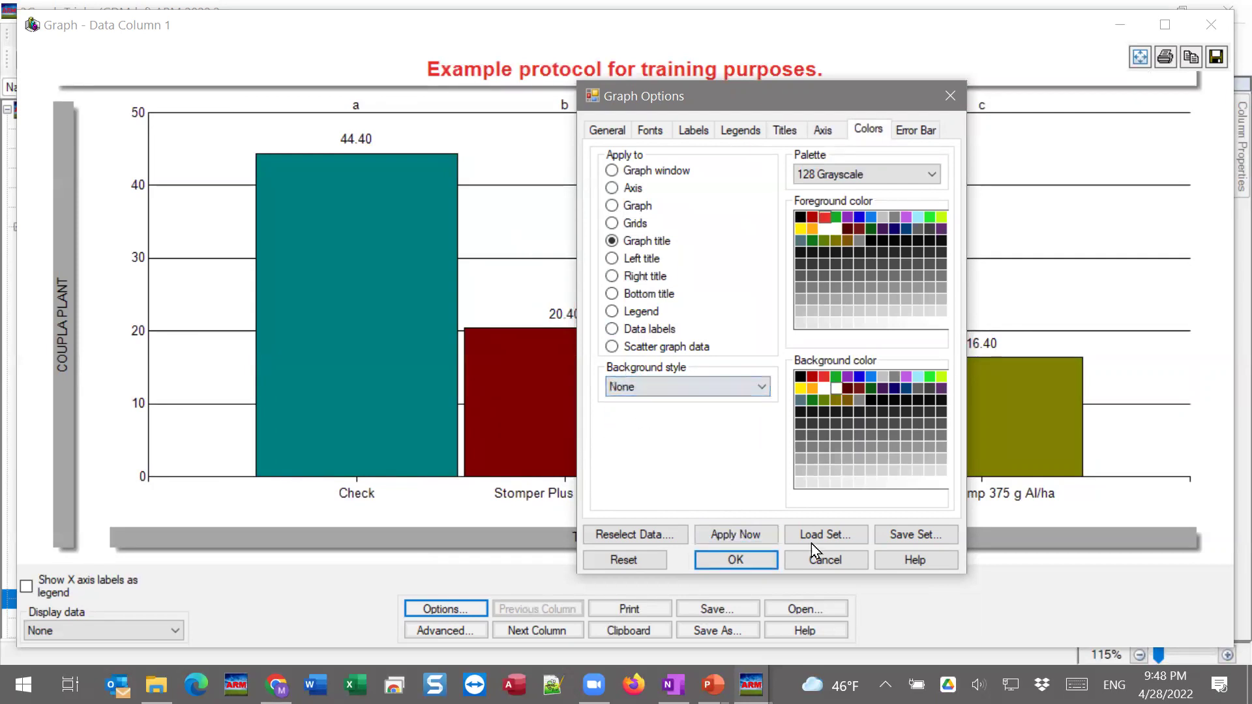
left_click(760, 539)
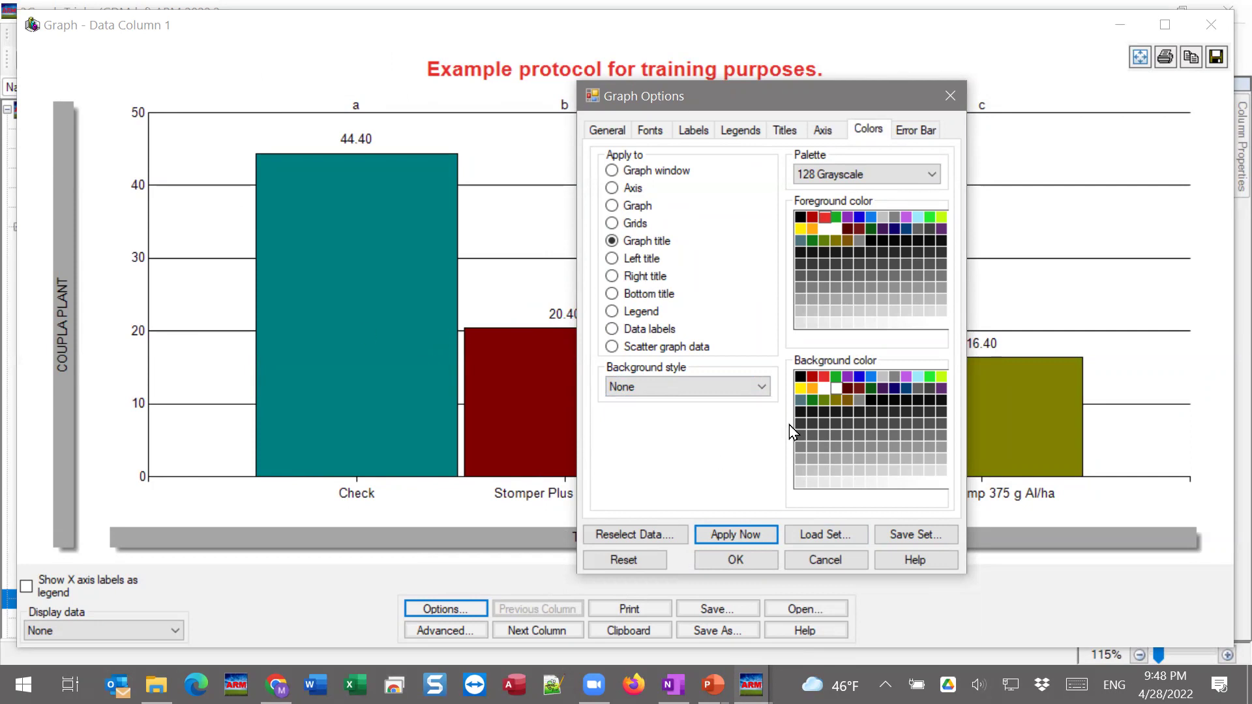
Add error bars to the graph using Standard error as the error source, and apply them
left_click(929, 133)
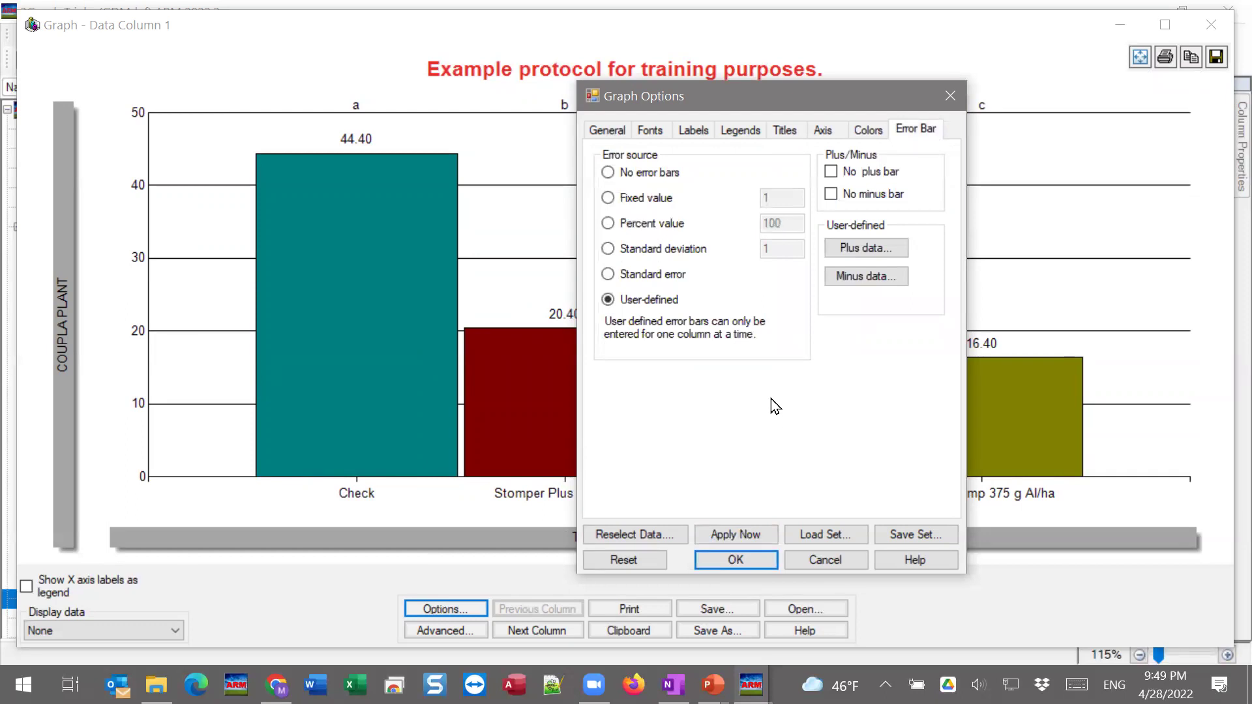
left_click(649, 274)
left_click(758, 534)
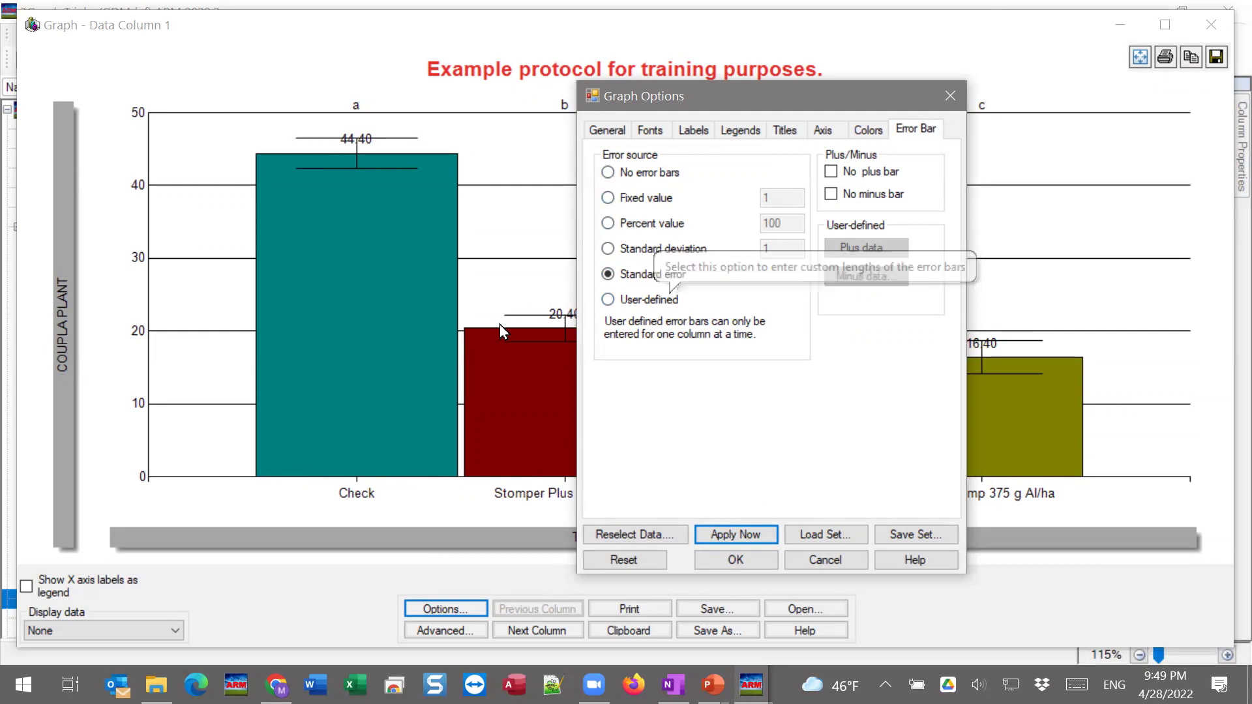
Accept the graph options and advance to the graph for data column 3
left_click_drag(751, 91, 994, 81)
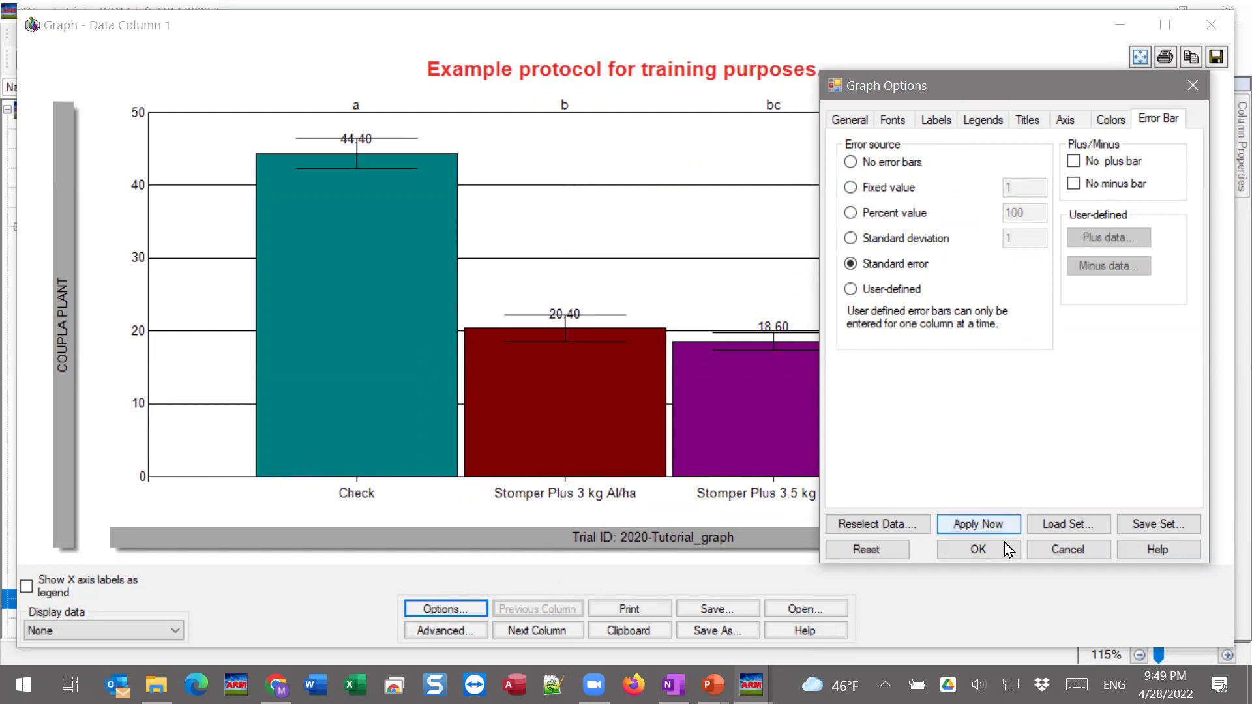
left_click(977, 549)
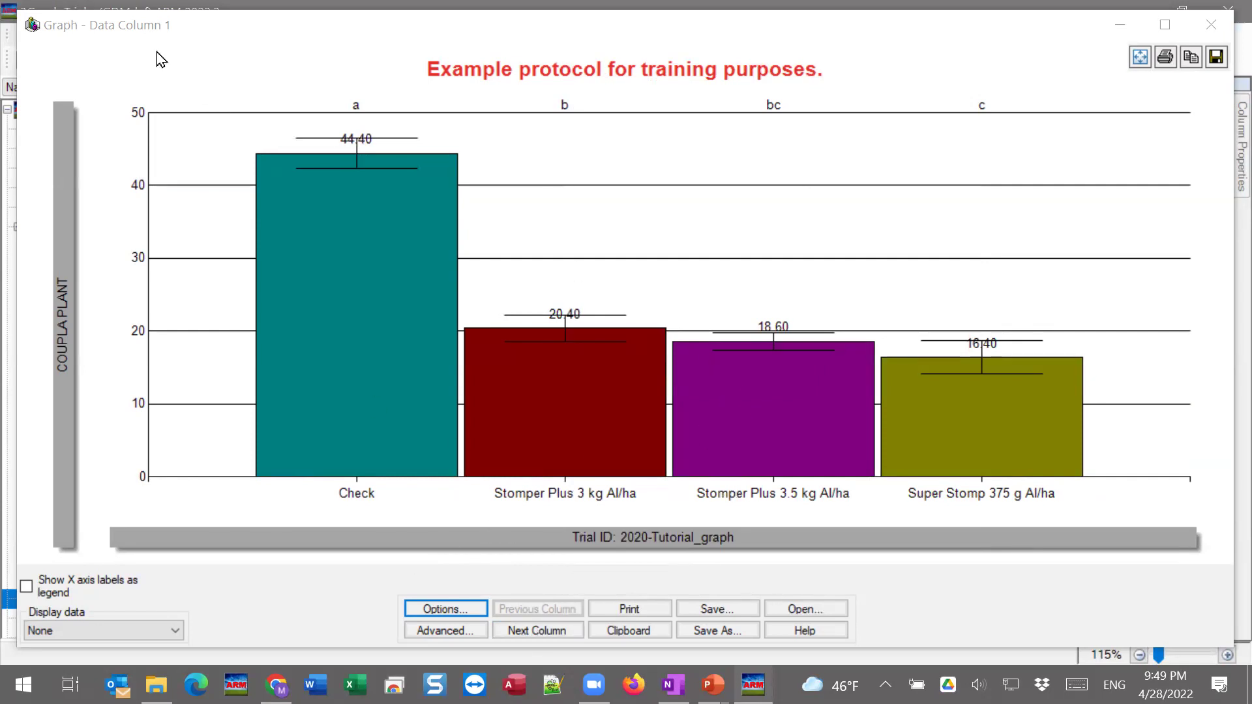
left_click(121, 29)
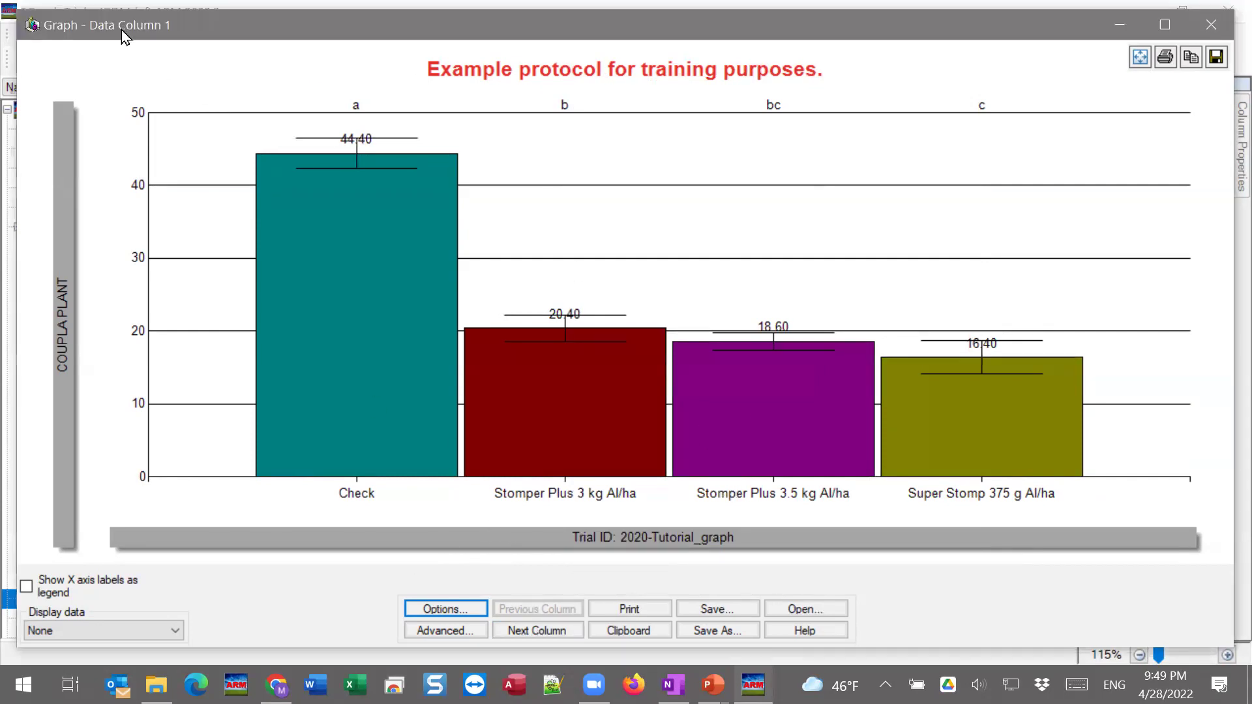
left_click(551, 631)
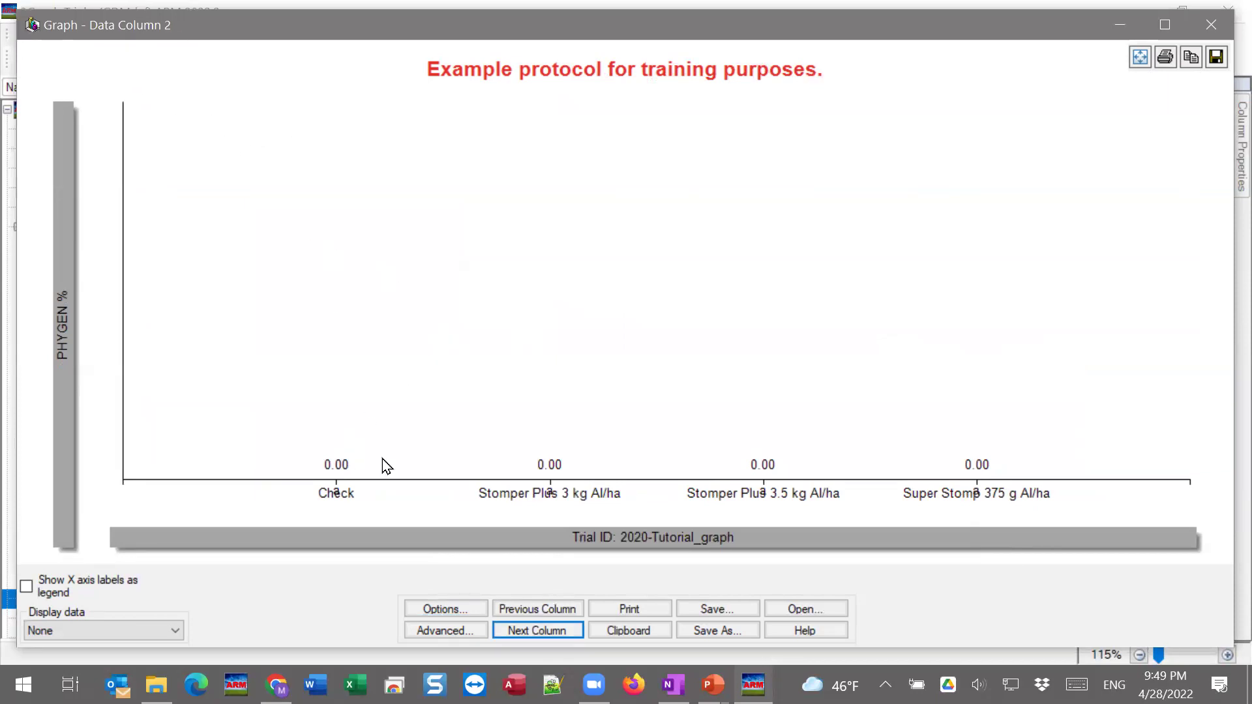
left_click(574, 637)
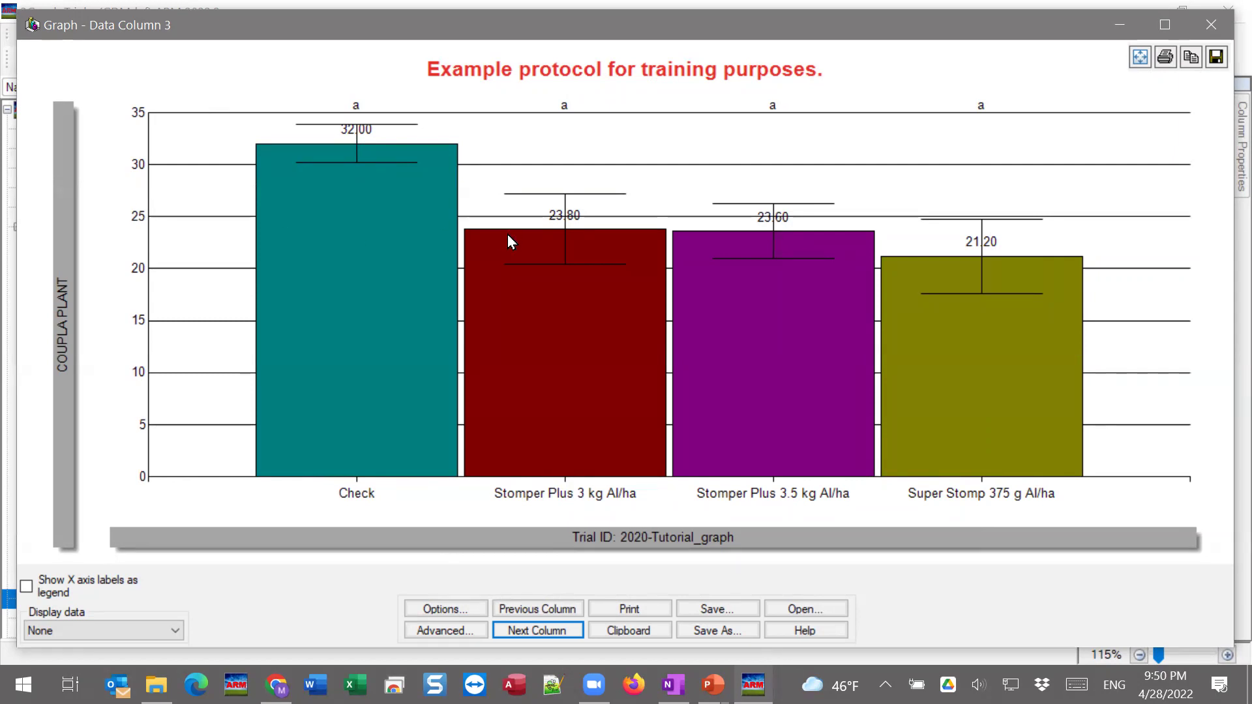
Copy the data column 3 graph to the clipboard and open a new blank document in a maximized Word window
left_click(645, 631)
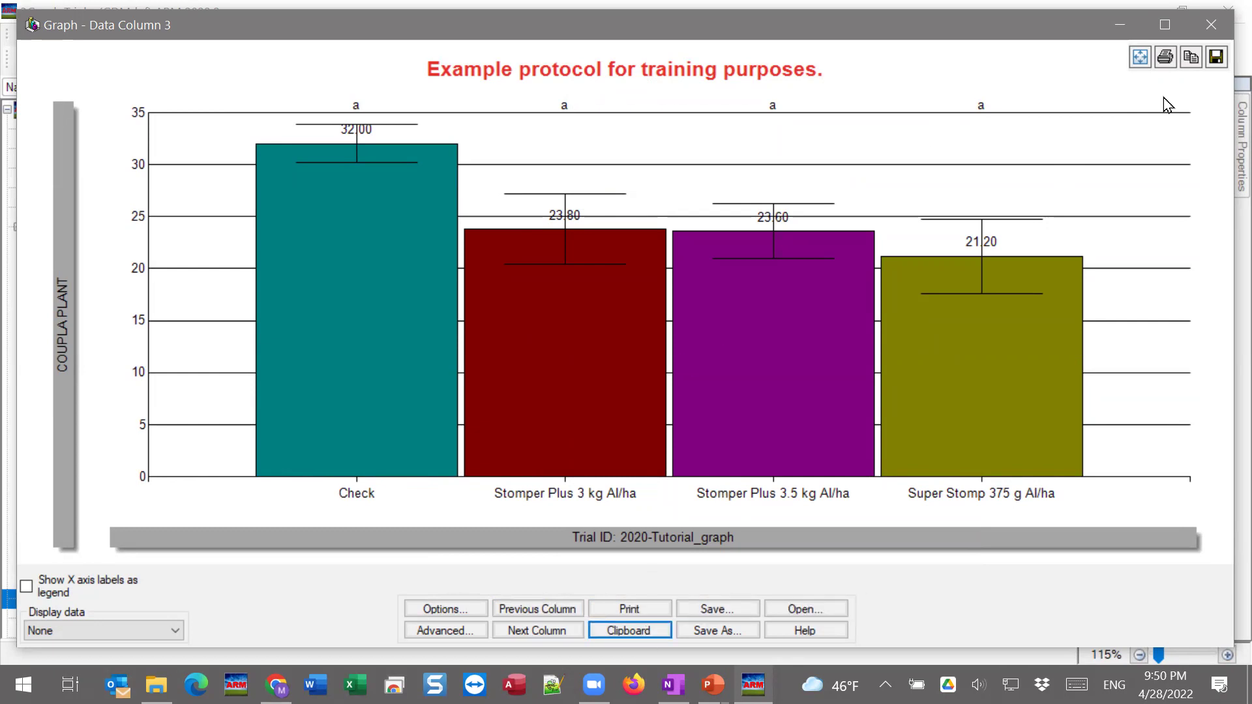
left_click(1190, 60)
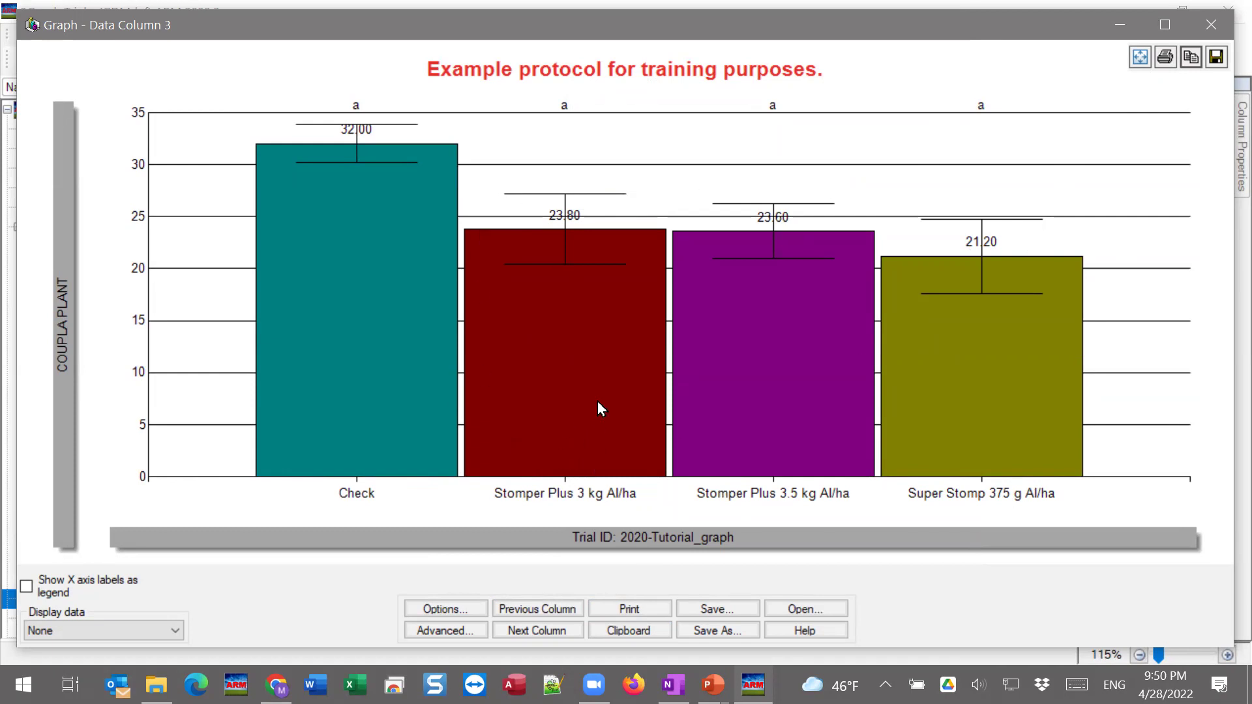
left_click(310, 684)
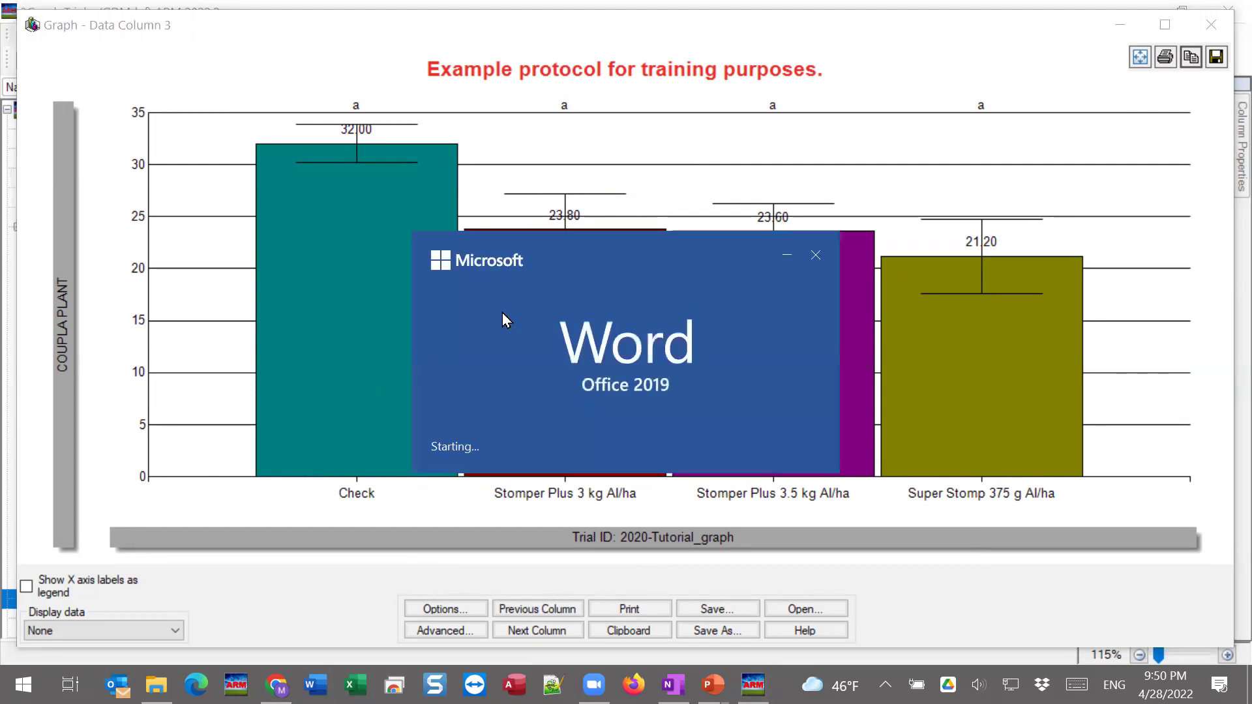
key("Return")
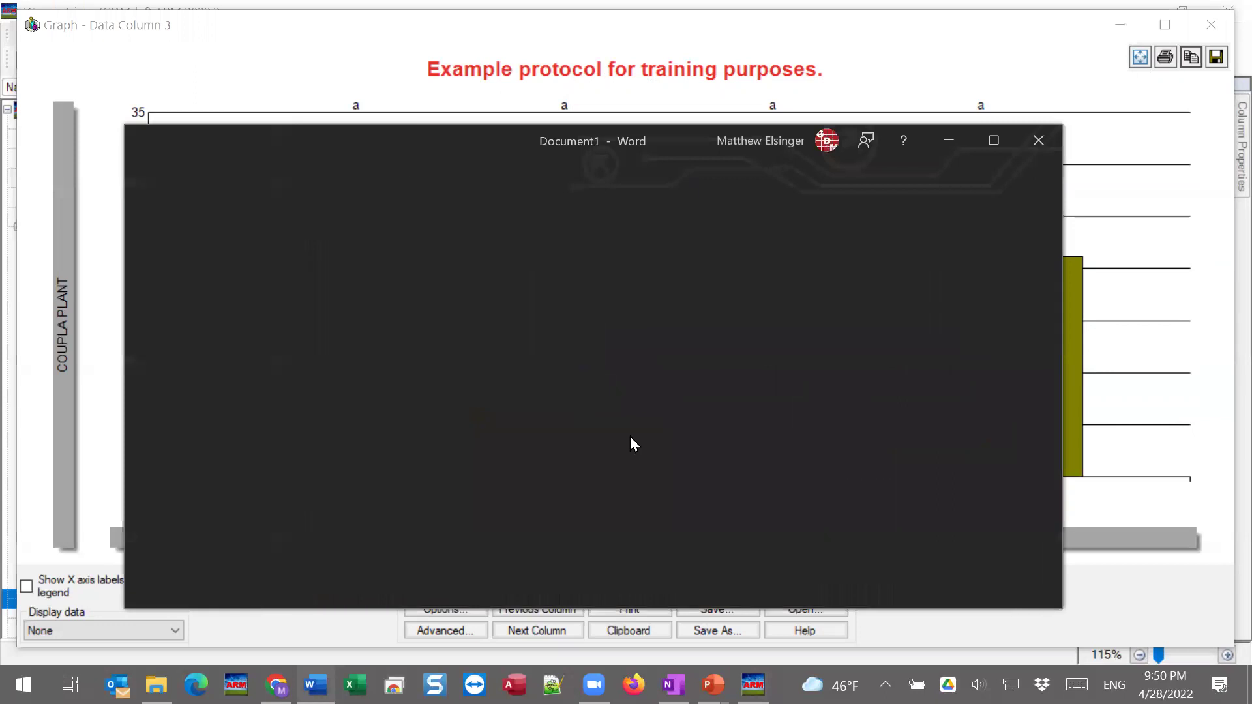
left_click(981, 149)
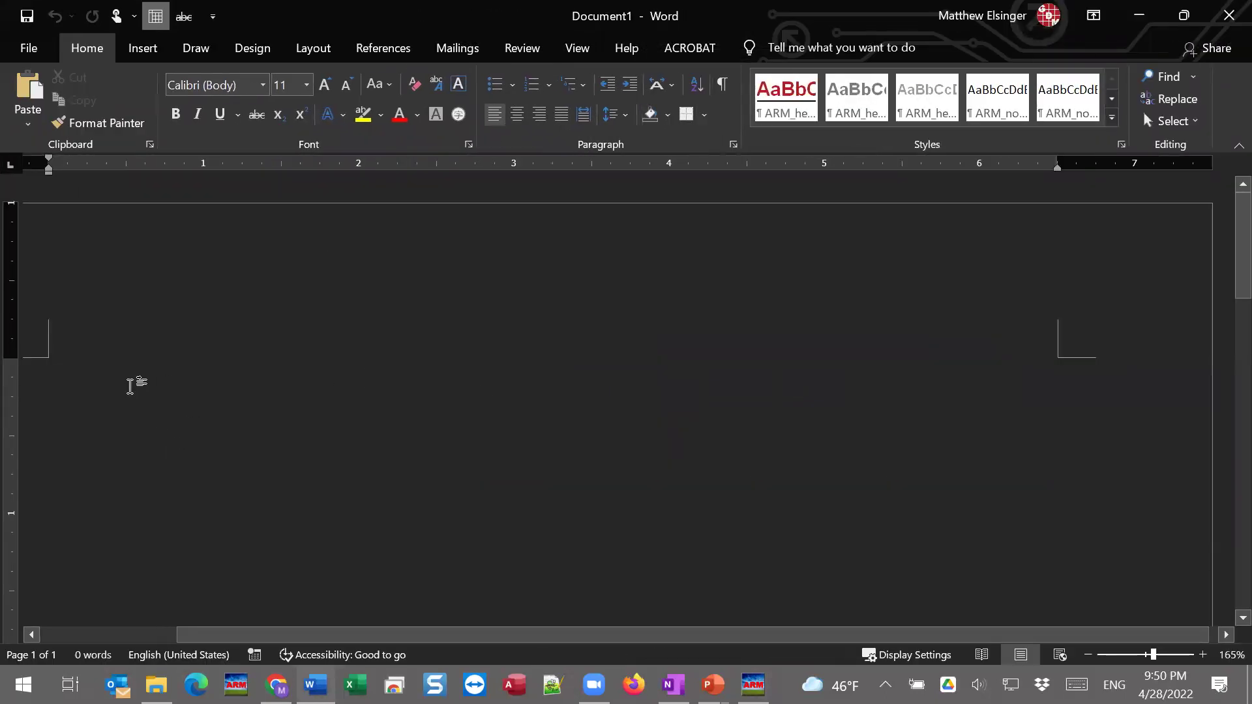
Paste the copied graph into the blank document and collapse the ribbon to make room for it
right_click(129, 387)
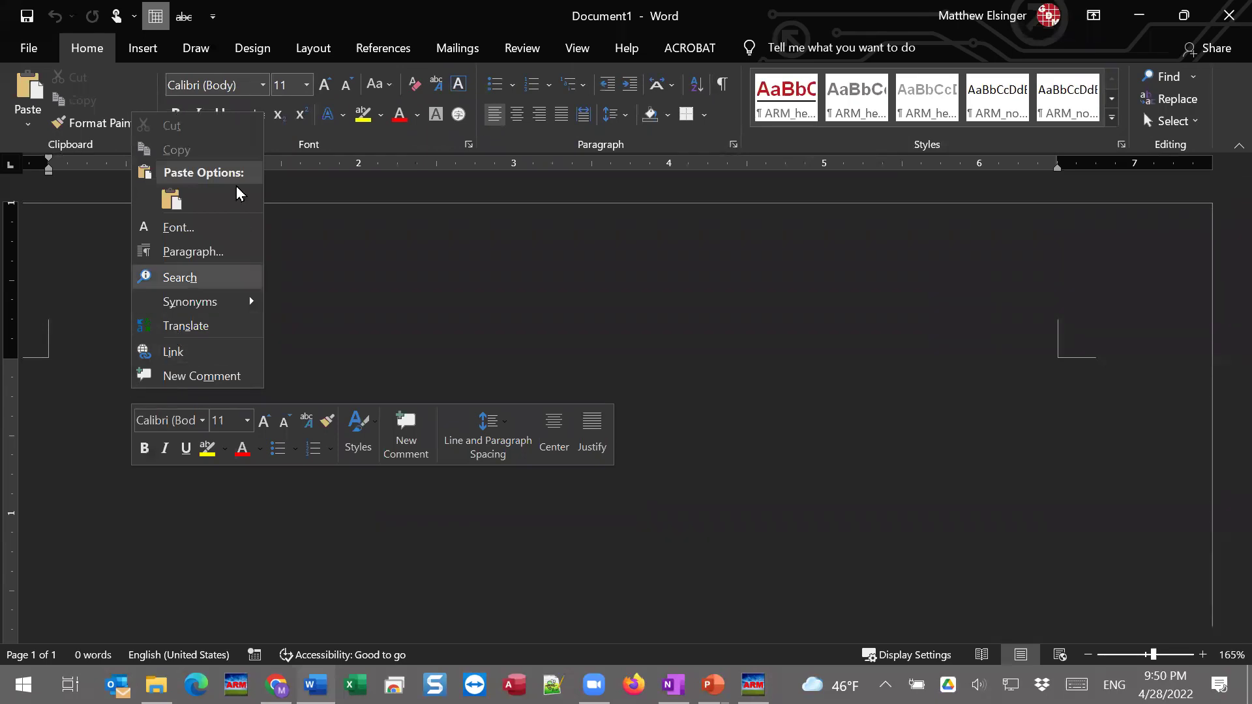
left_click(171, 200)
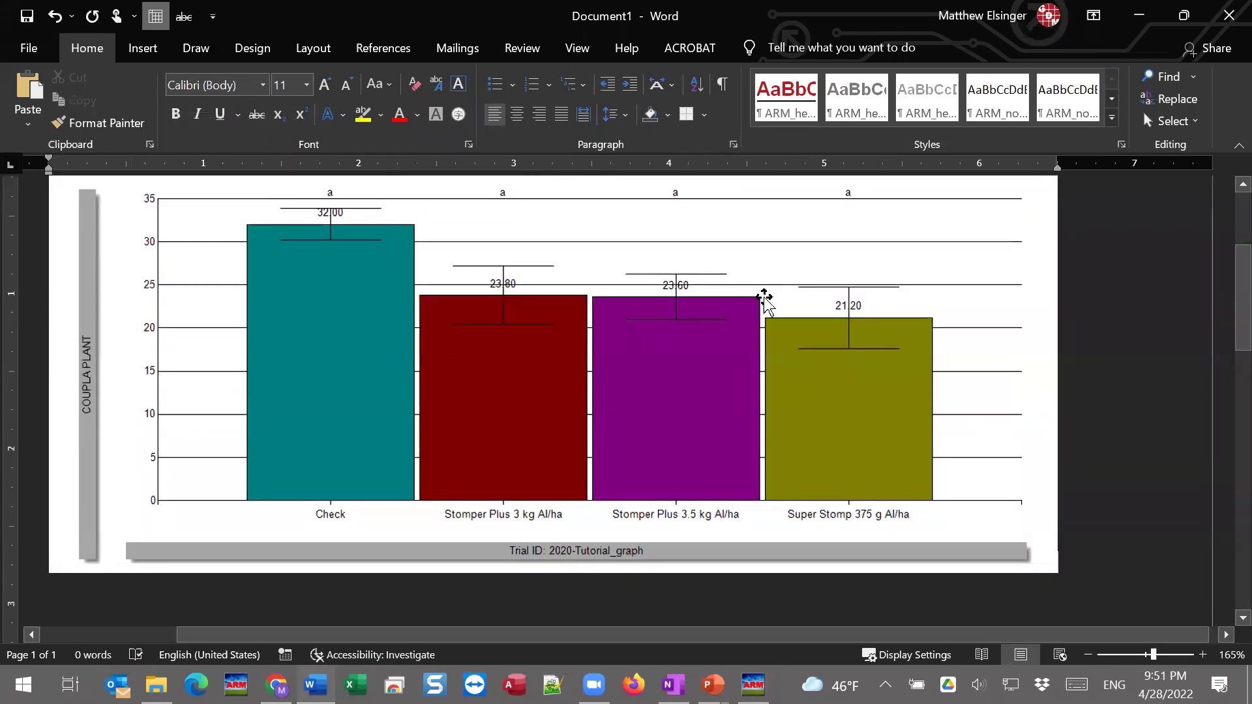
scroll(699, 396, "down", 2, "ctrl")
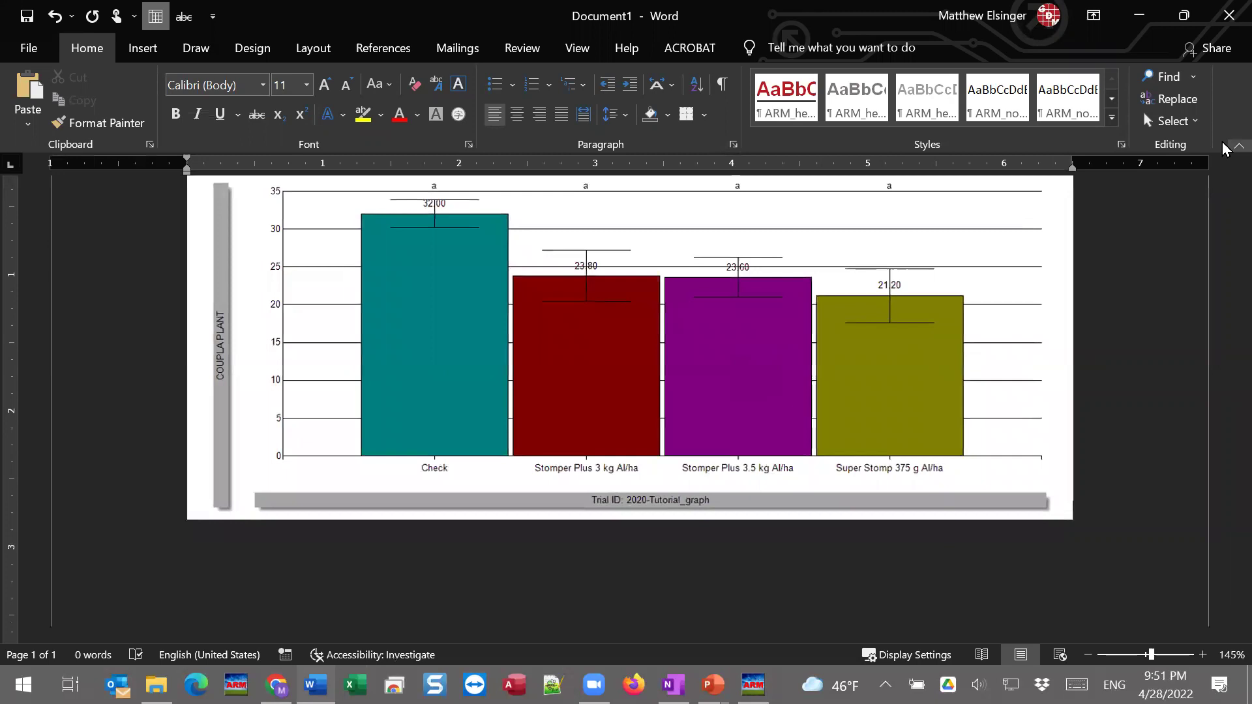
left_click(1238, 145)
scroll(939, 330, "up", 3)
scroll(936, 324, "down", 1)
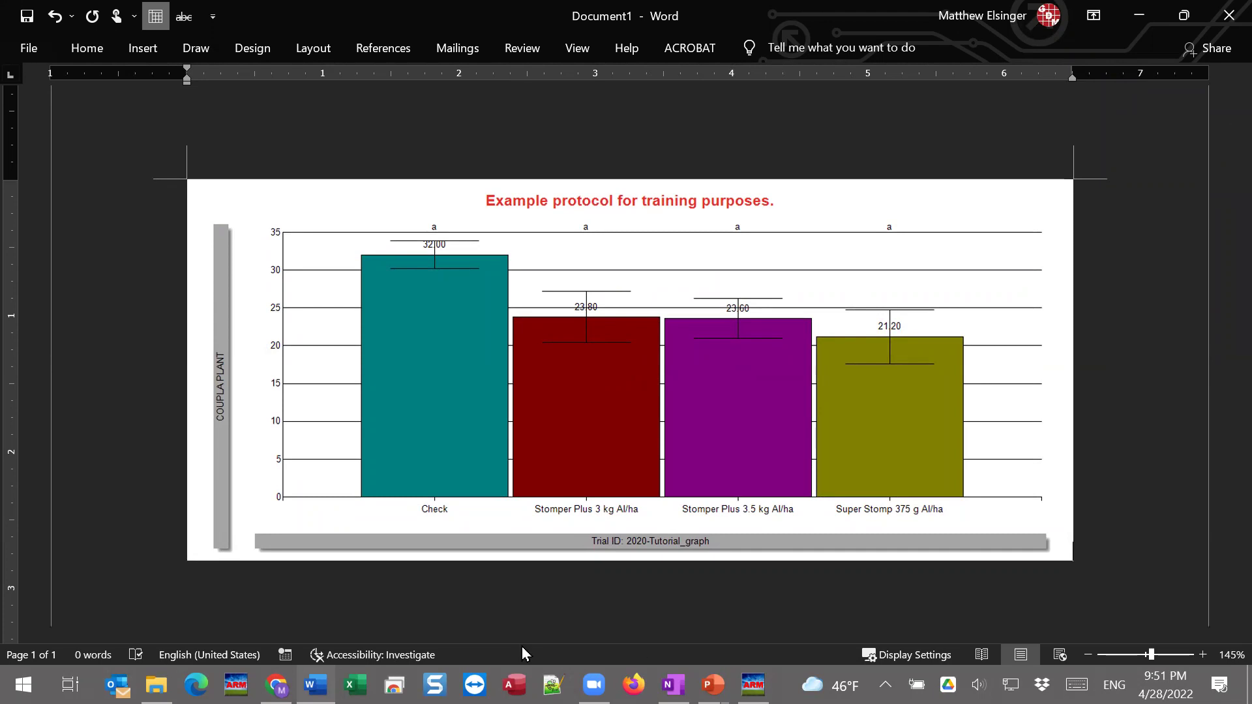
Switch back to the ARM graph window, shrink its height considerably, and copy the flattened graph to the clipboard
left_click(753, 684)
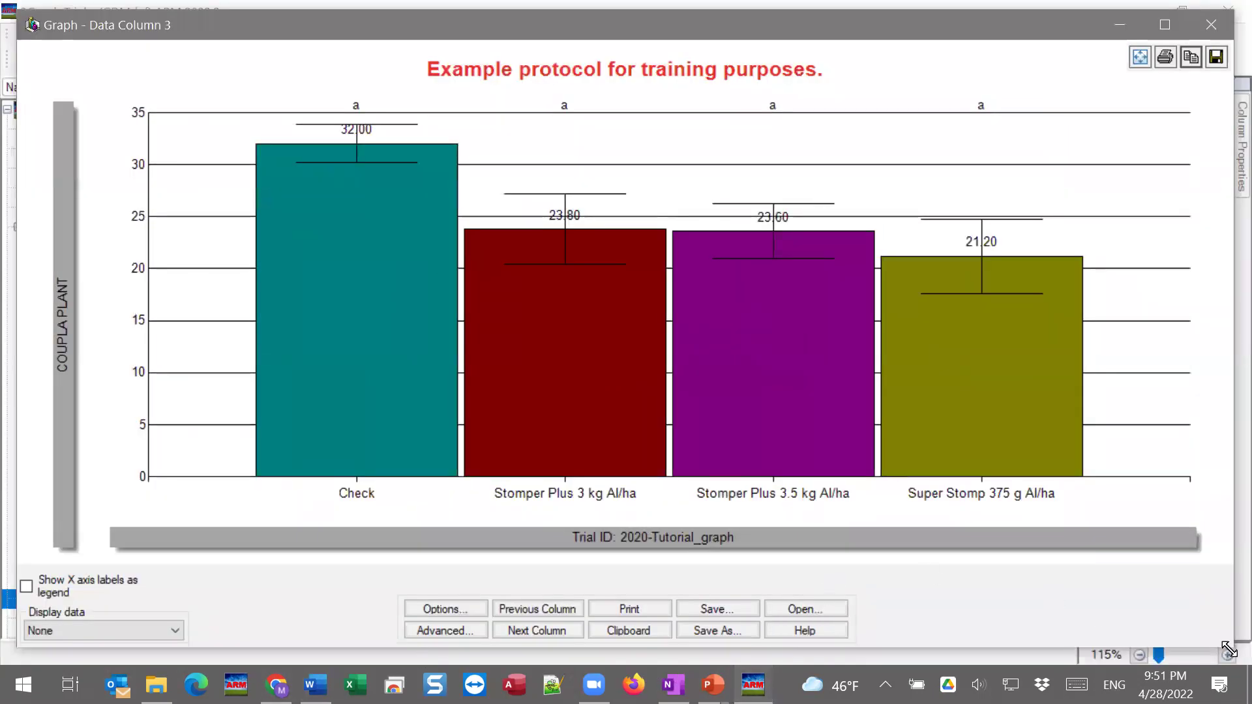
left_click_drag(1229, 649, 1233, 421)
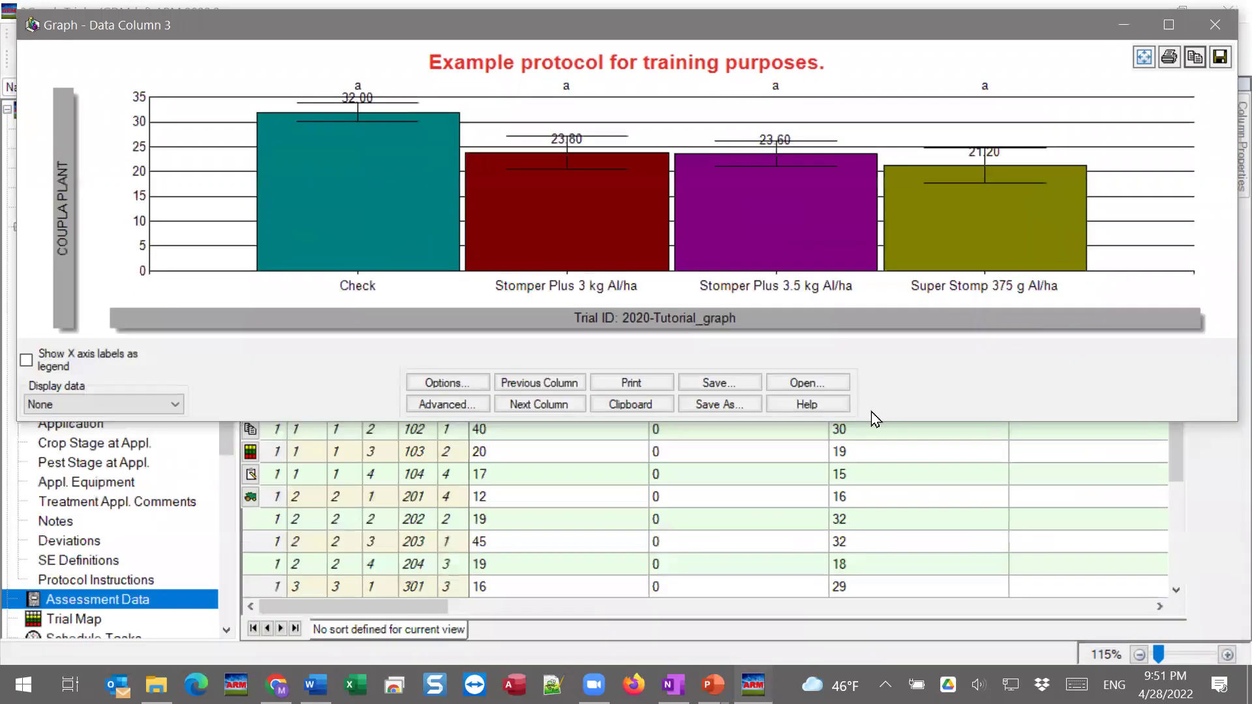
left_click(1195, 62)
Switch to Word and paste the flattened graph on a new line below the first graph
left_click(316, 685)
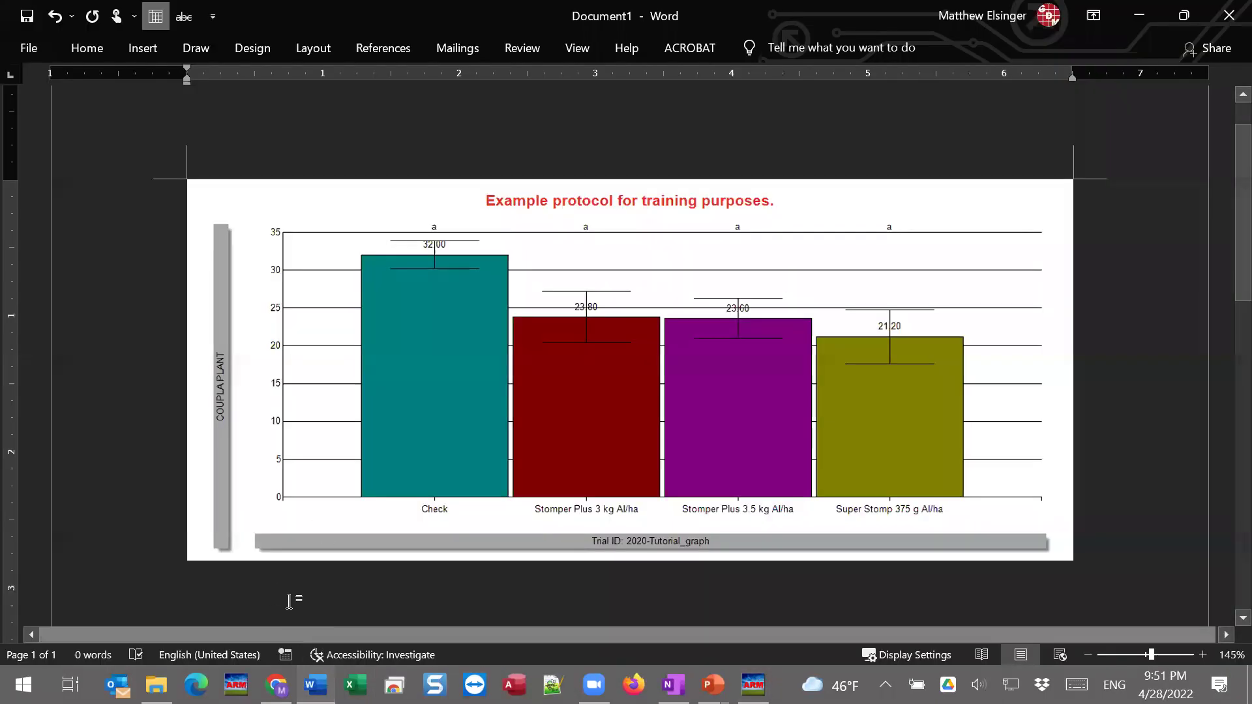
left_click(287, 551)
left_click(1129, 497)
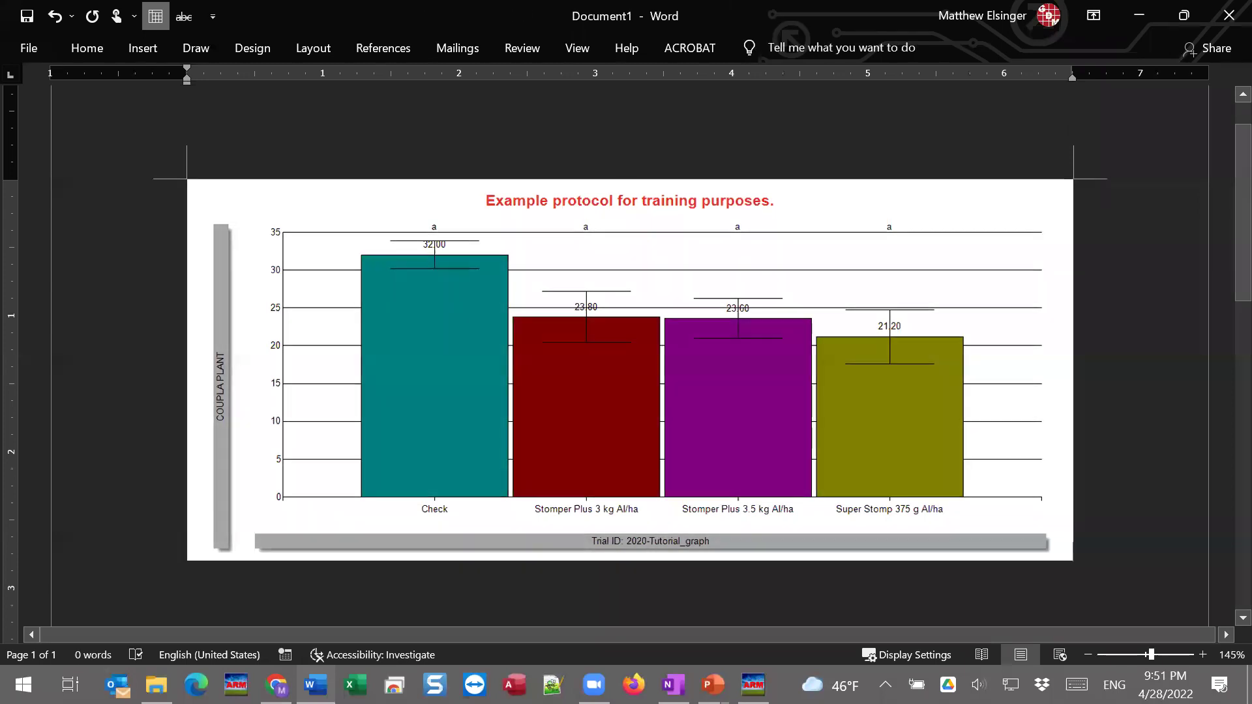
key("Return")
key("ctrl+v")
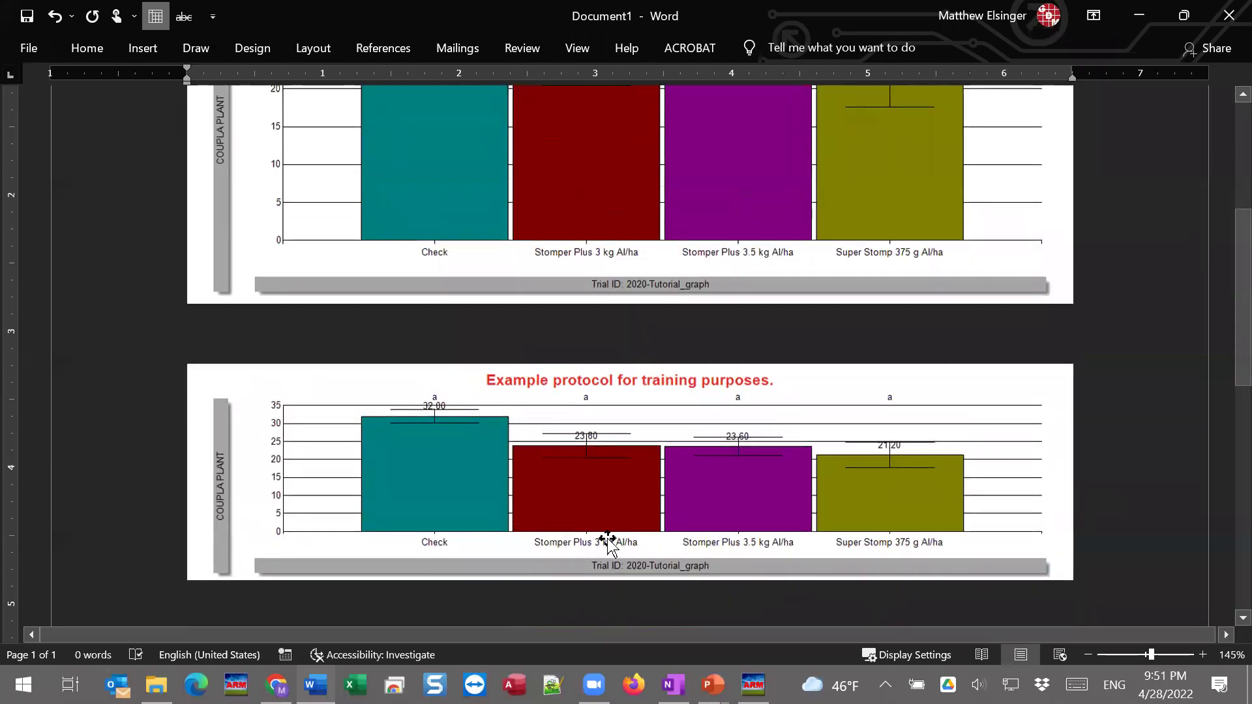
scroll(623, 482, "down", 3)
scroll(623, 482, "up", 3)
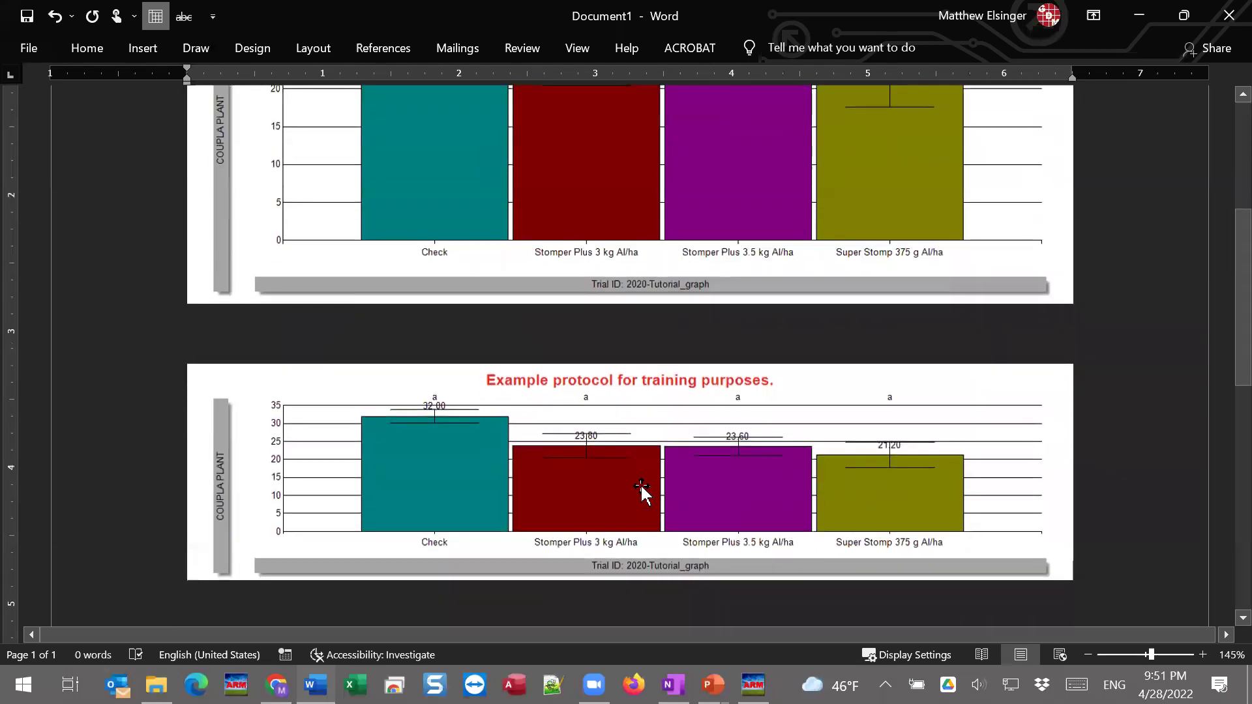
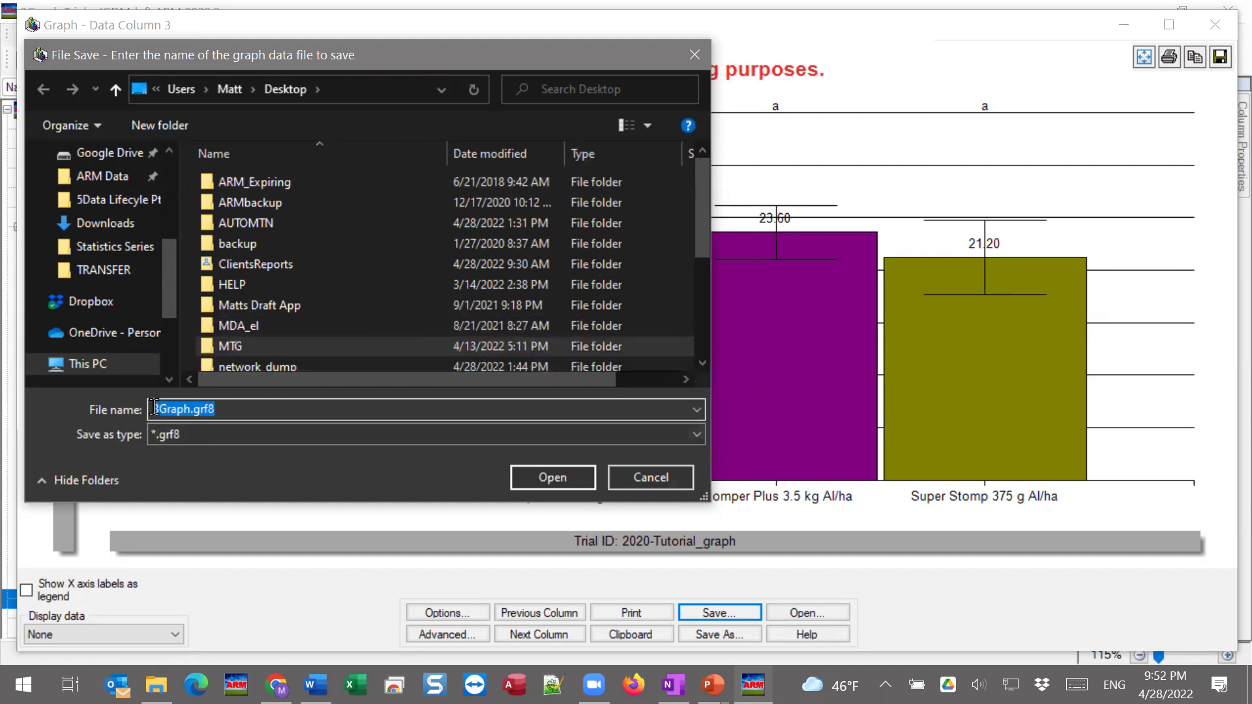
Inspect the proposed .grf8 file name for saving the graph data, and leave without saving
left_click(194, 409)
left_click(267, 408, "shift")
left_click(660, 478)
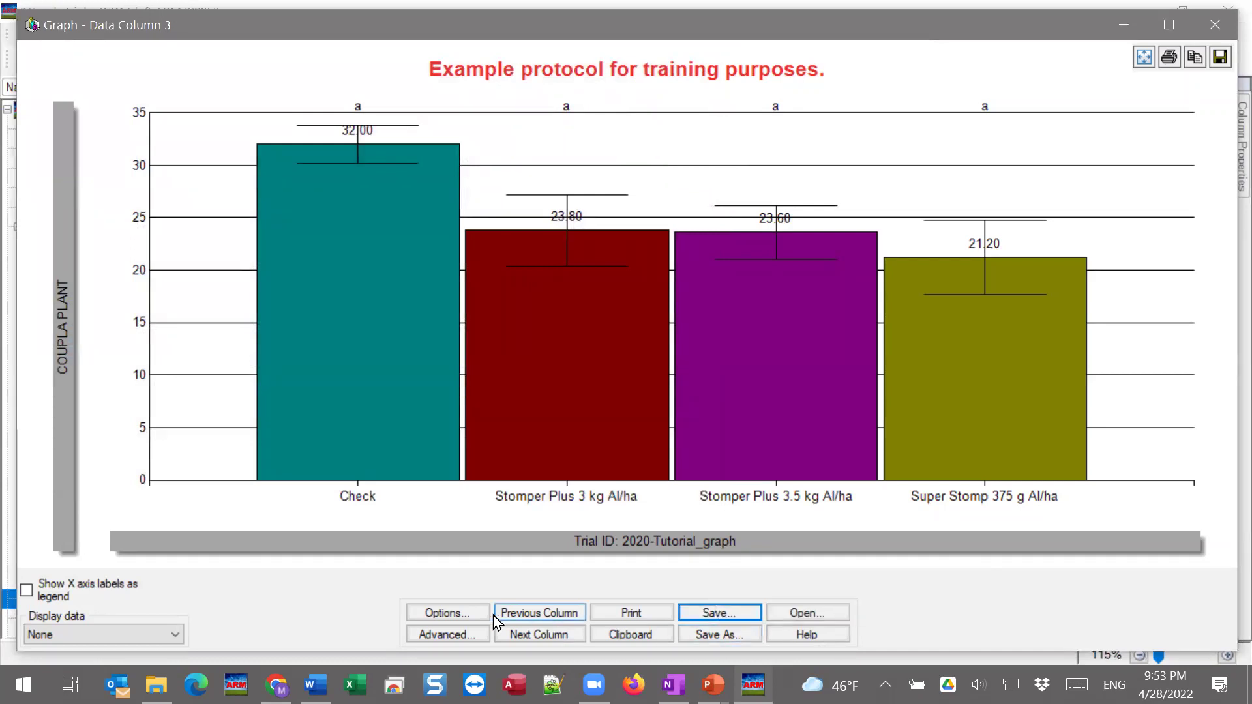
Examine where a graph options set is saved as a .gdf8 file in the GDMdef folder, cancelling the save and the graph options
left_click(447, 616)
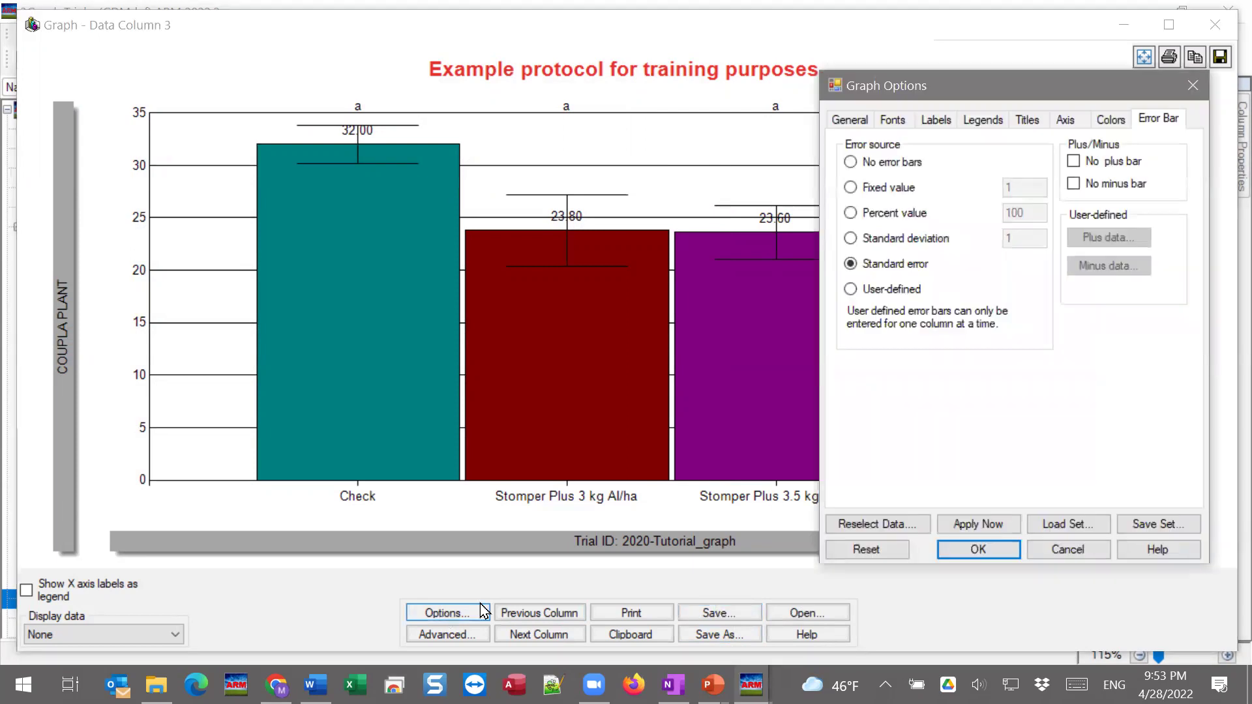
left_click_drag(1017, 84, 981, 79)
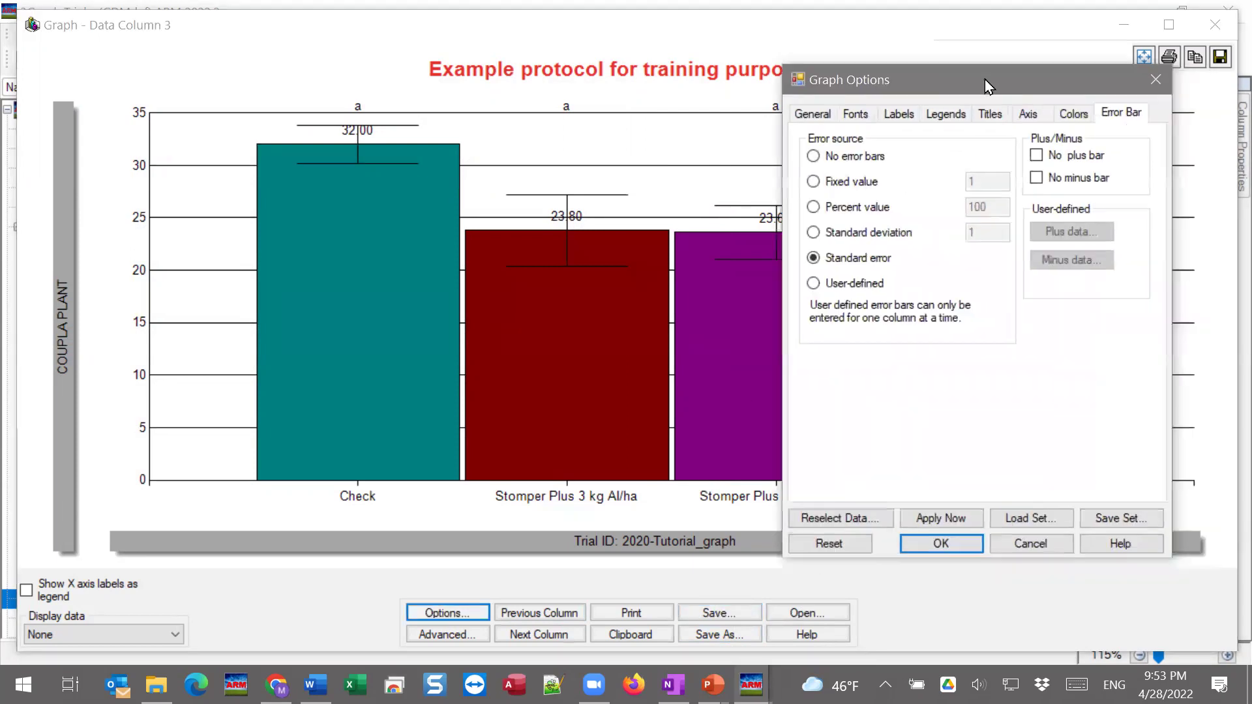
left_click(1104, 519)
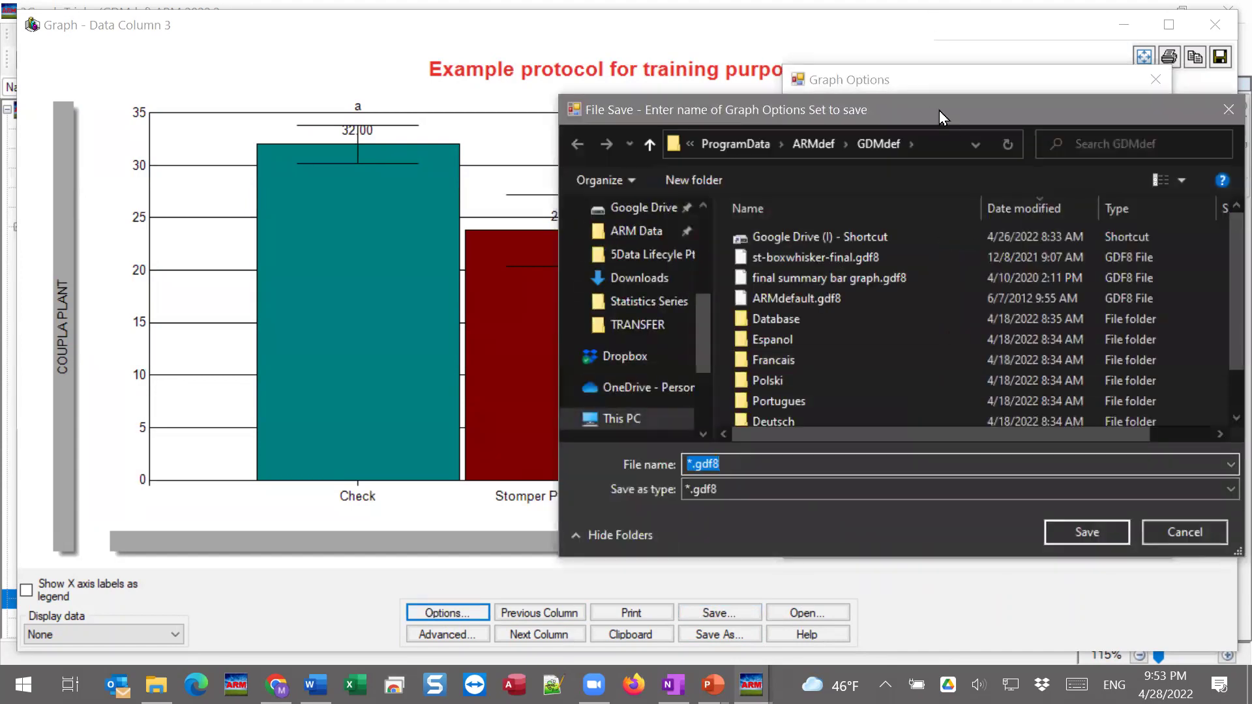
left_click_drag(939, 111, 734, 65)
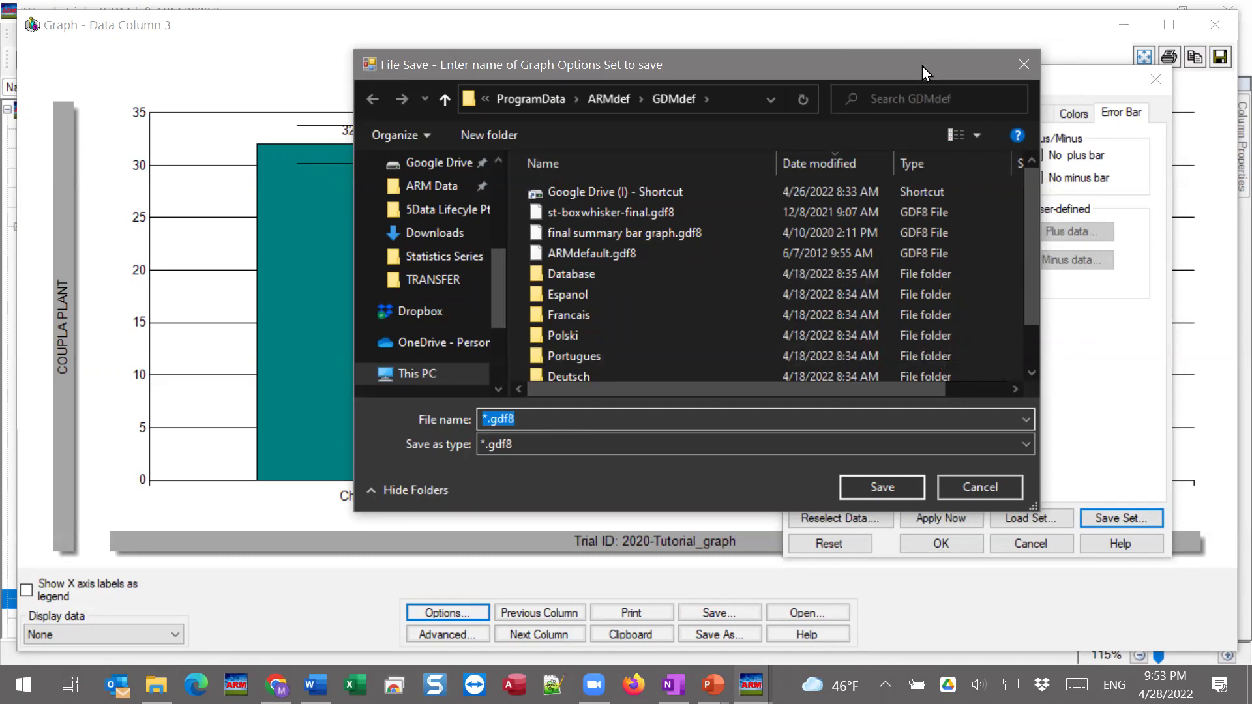
left_click_drag(922, 66, 576, 70)
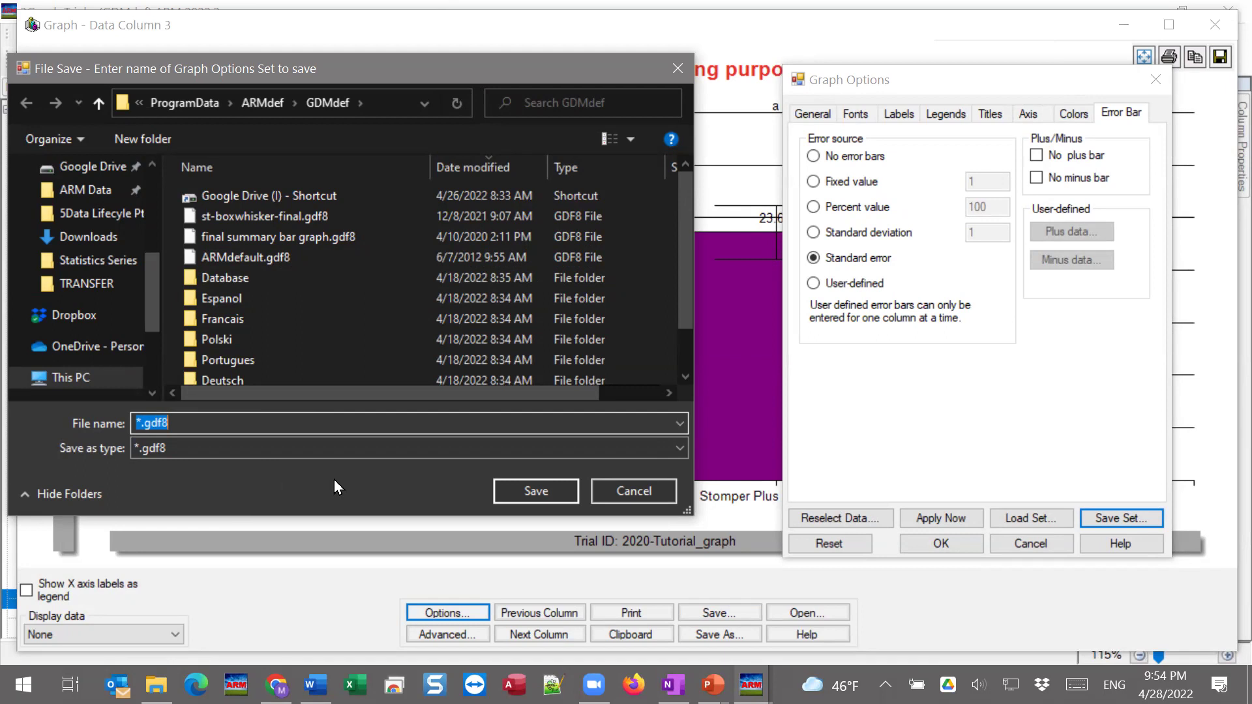
left_click(635, 491)
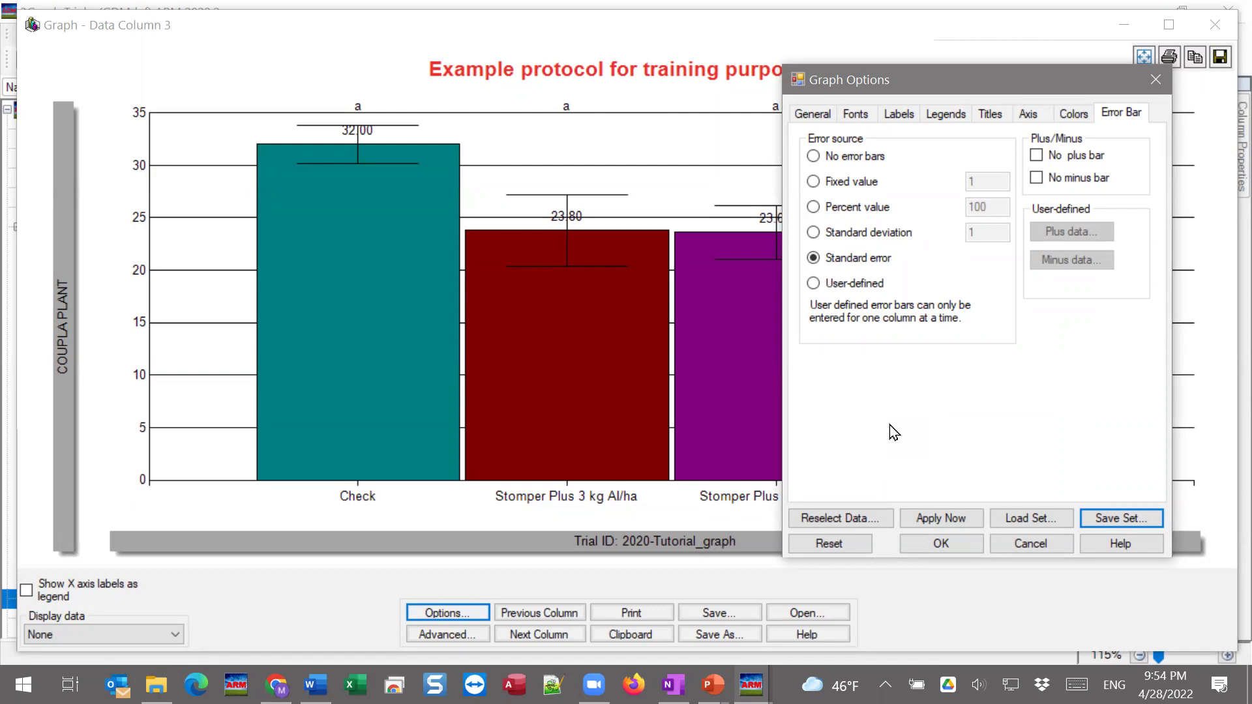
left_click(1030, 545)
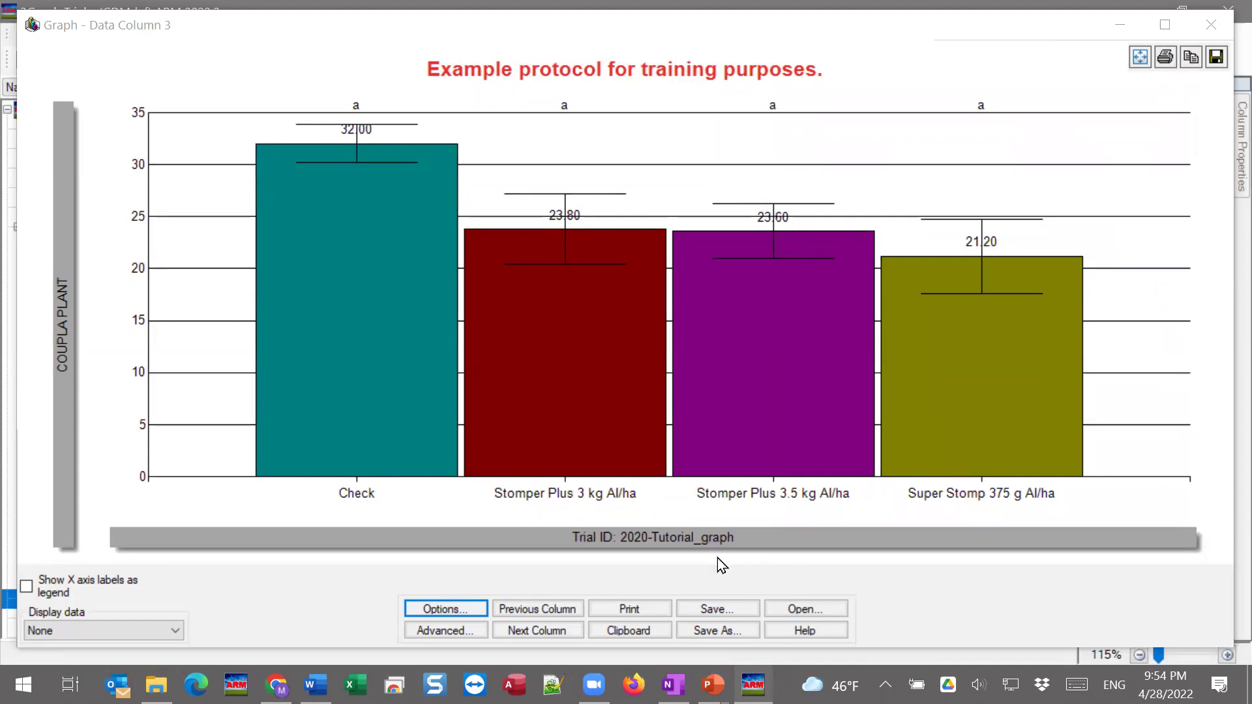
Export the graph as a JPEG file named 3Graph on the desktop, and view the desktop folder in File Explorer
left_click(726, 631)
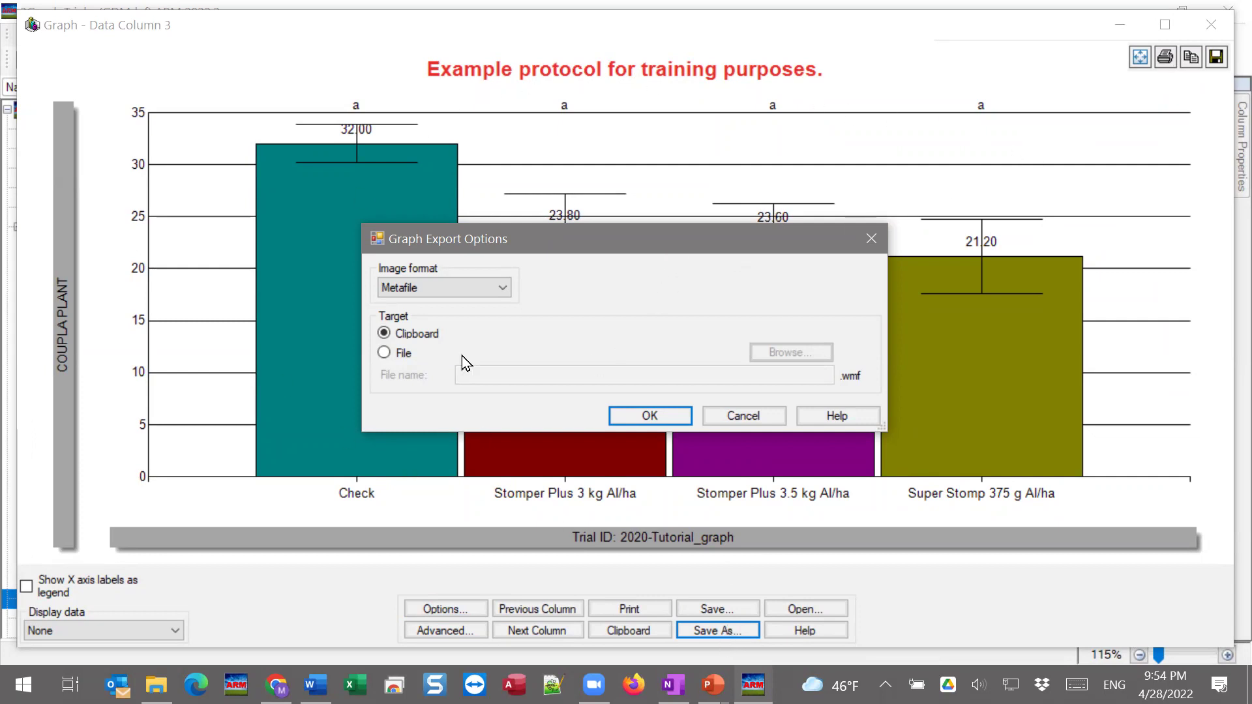
left_click(454, 290)
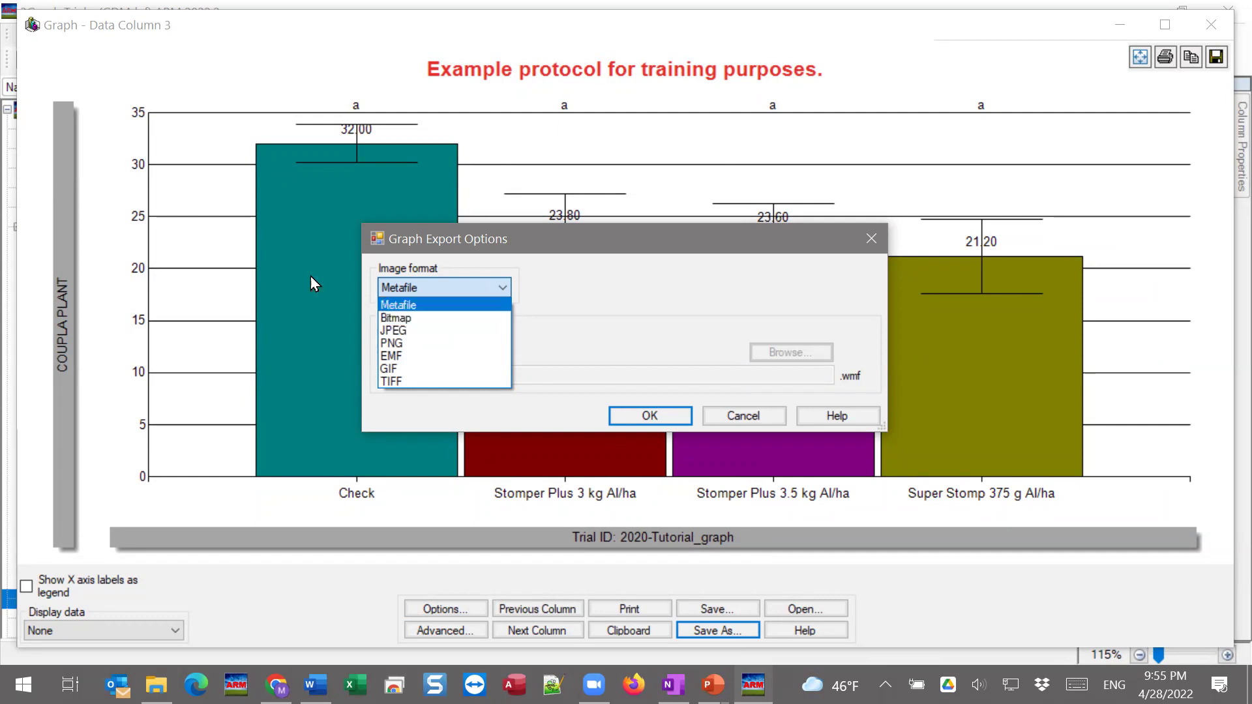
left_click(421, 332)
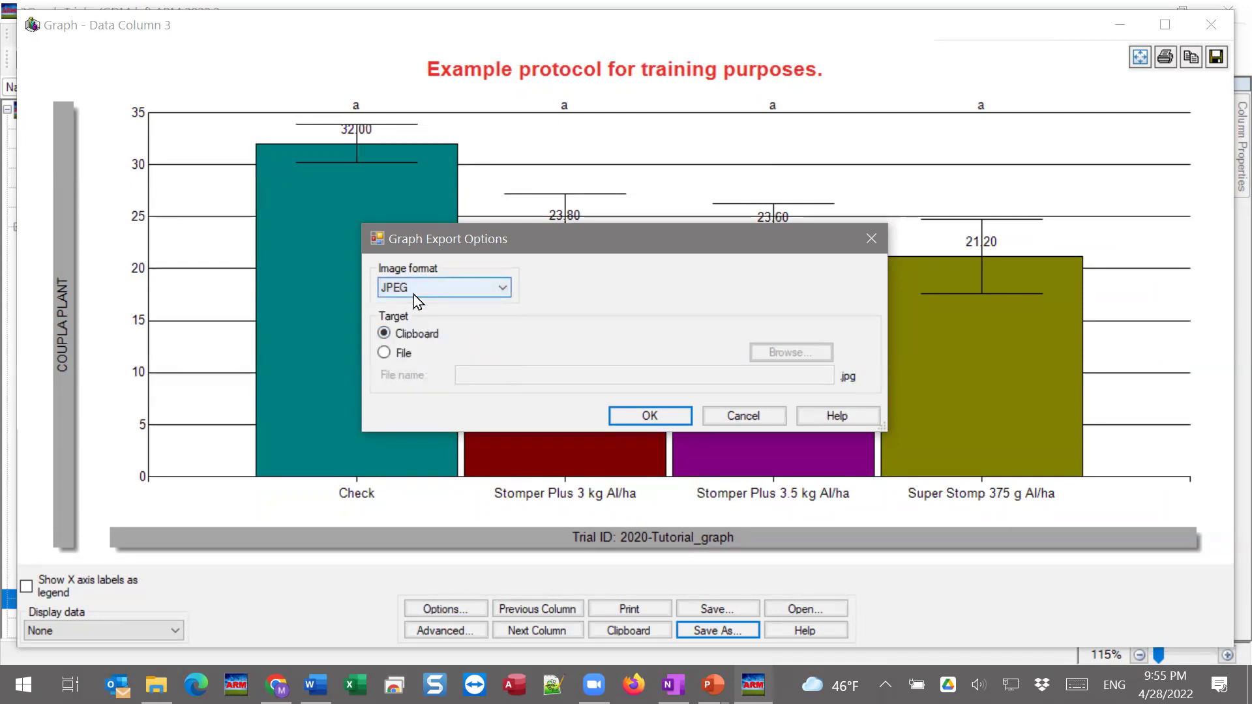
left_click(399, 354)
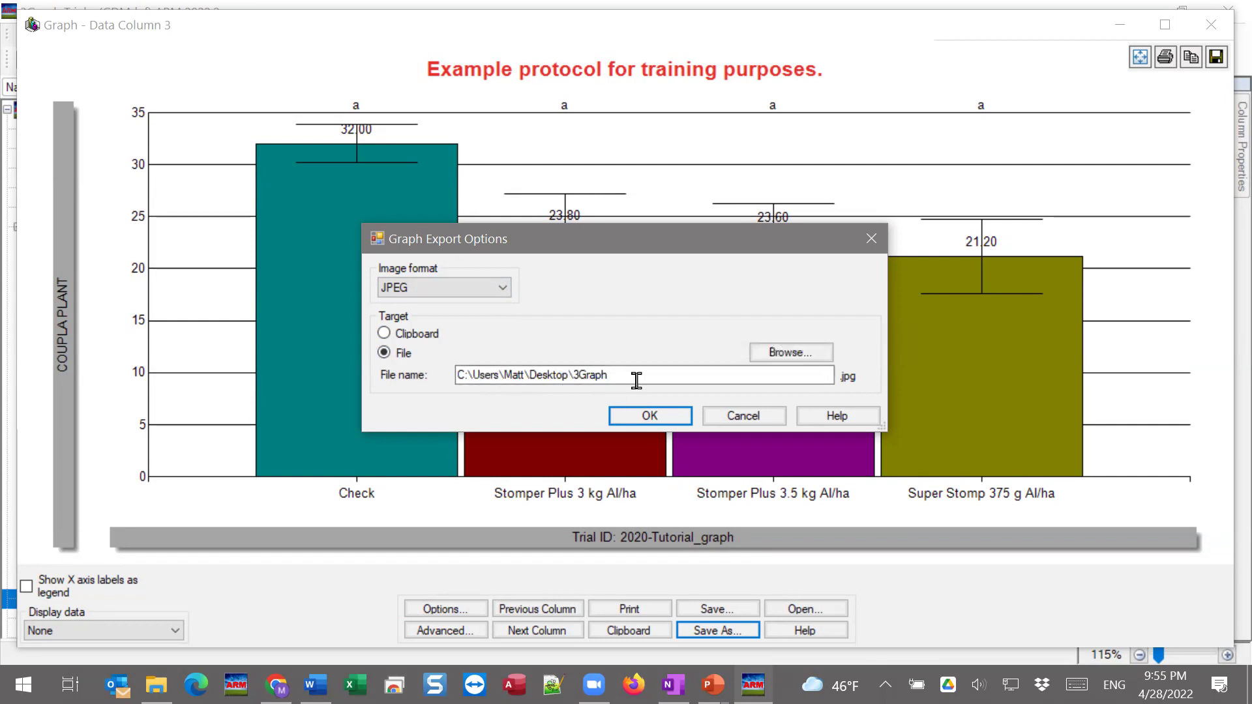
left_click(634, 416)
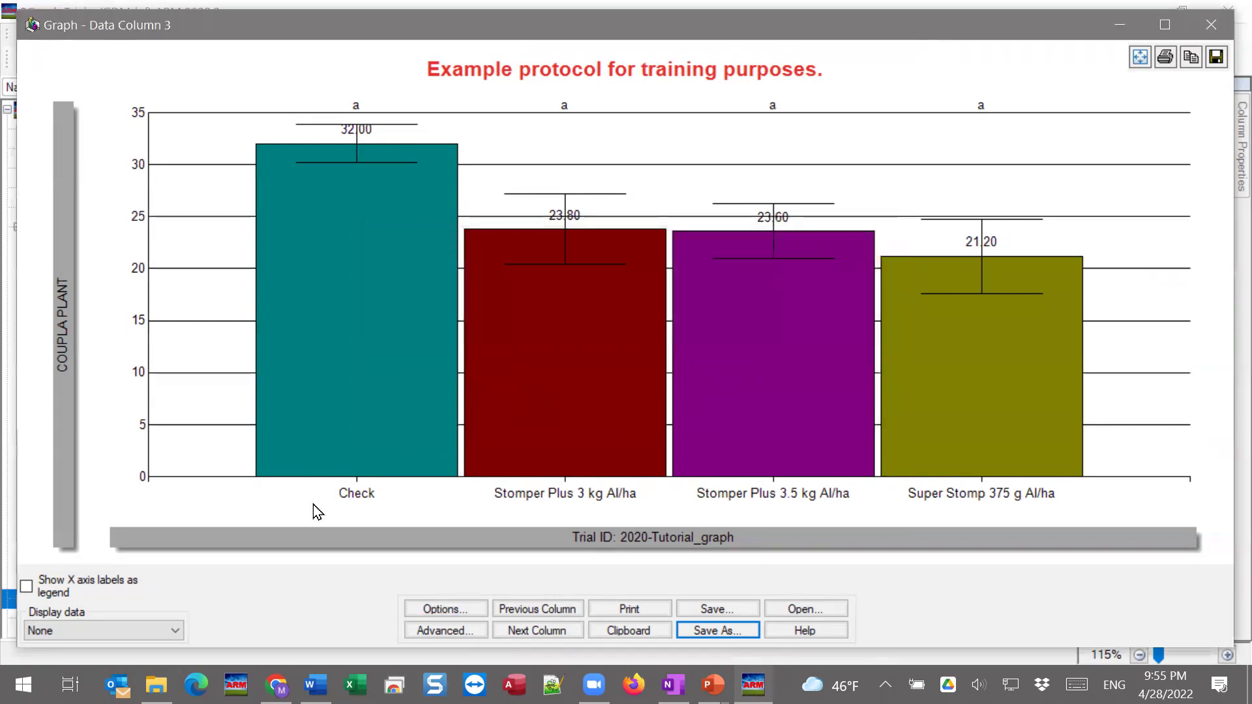
left_click(156, 684)
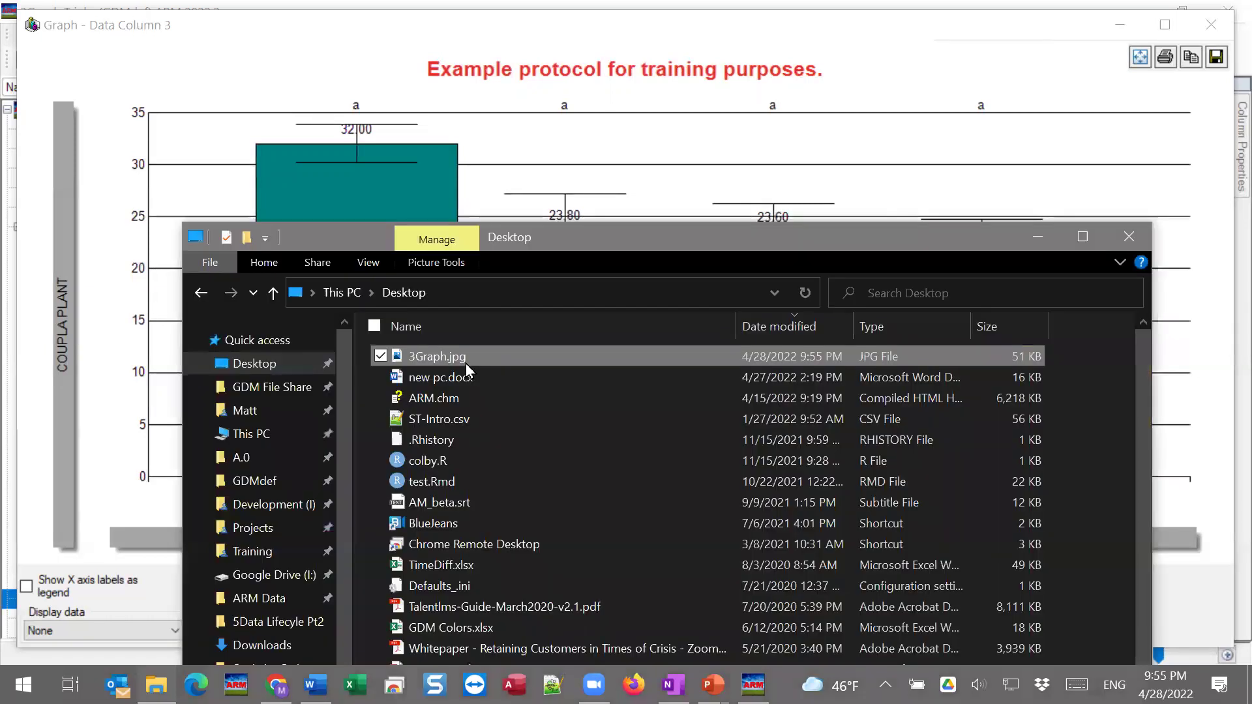
Open the exported 3Graph.jpg from the desktop folder, inspect the image, and close the photo viewer
left_click(448, 357)
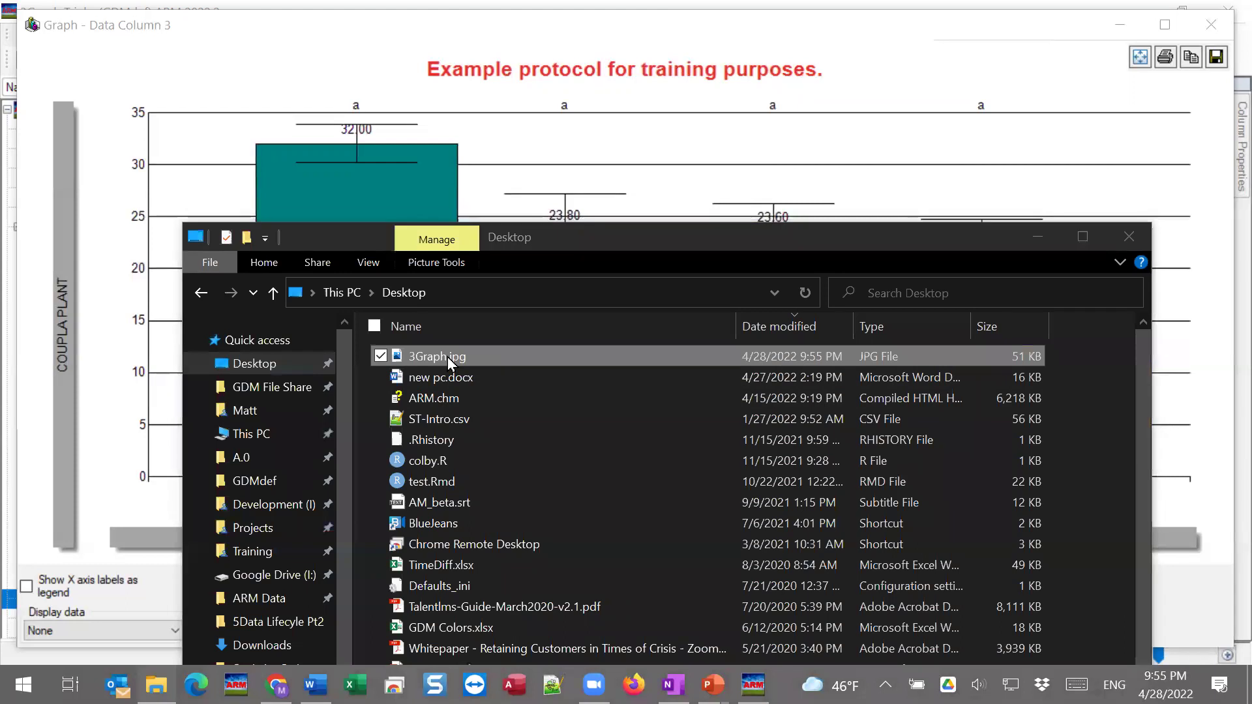
double_click(448, 357)
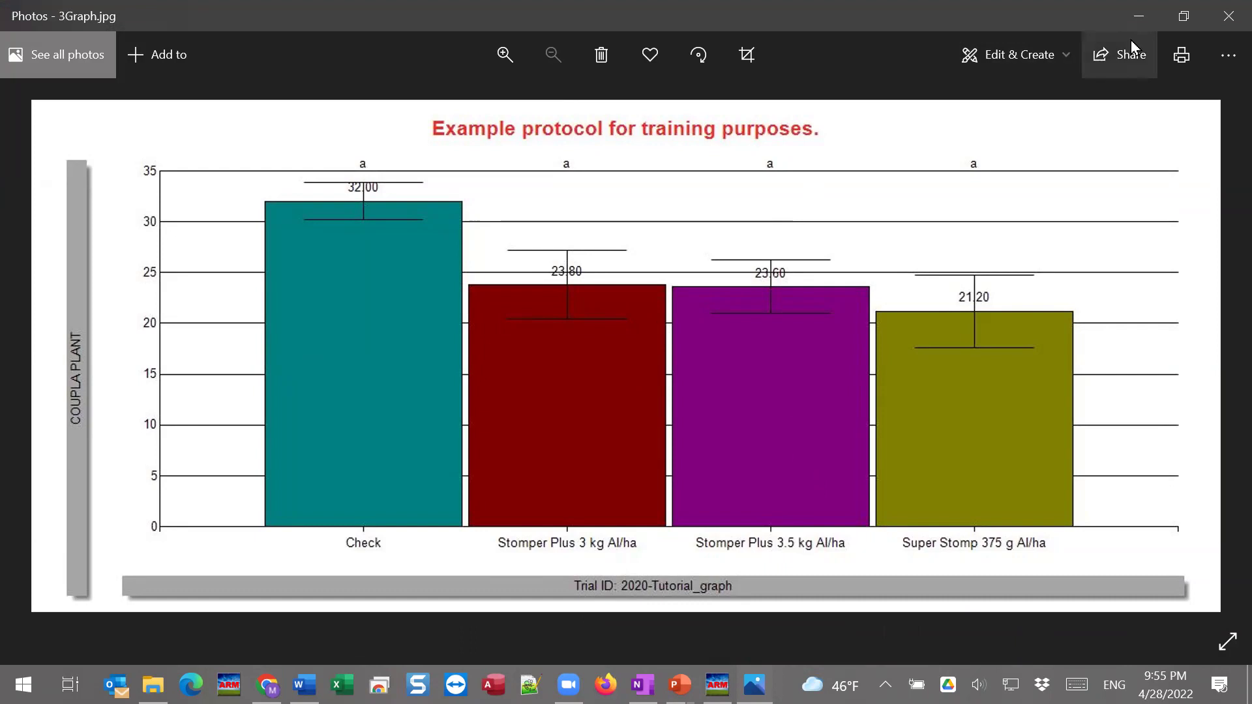
left_click(1227, 17)
left_click_drag(891, 229, 892, 224)
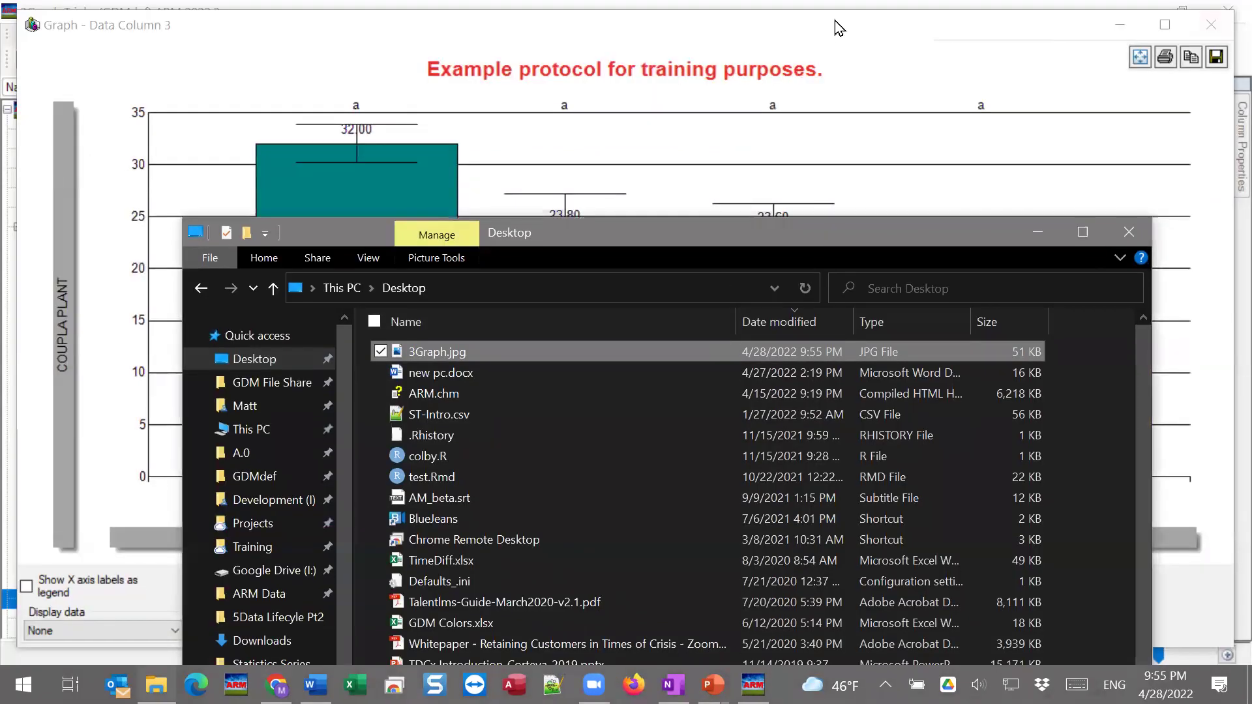
Close the data column 3 graph and create a box-whisker graph of assessment column 1
left_click(839, 28)
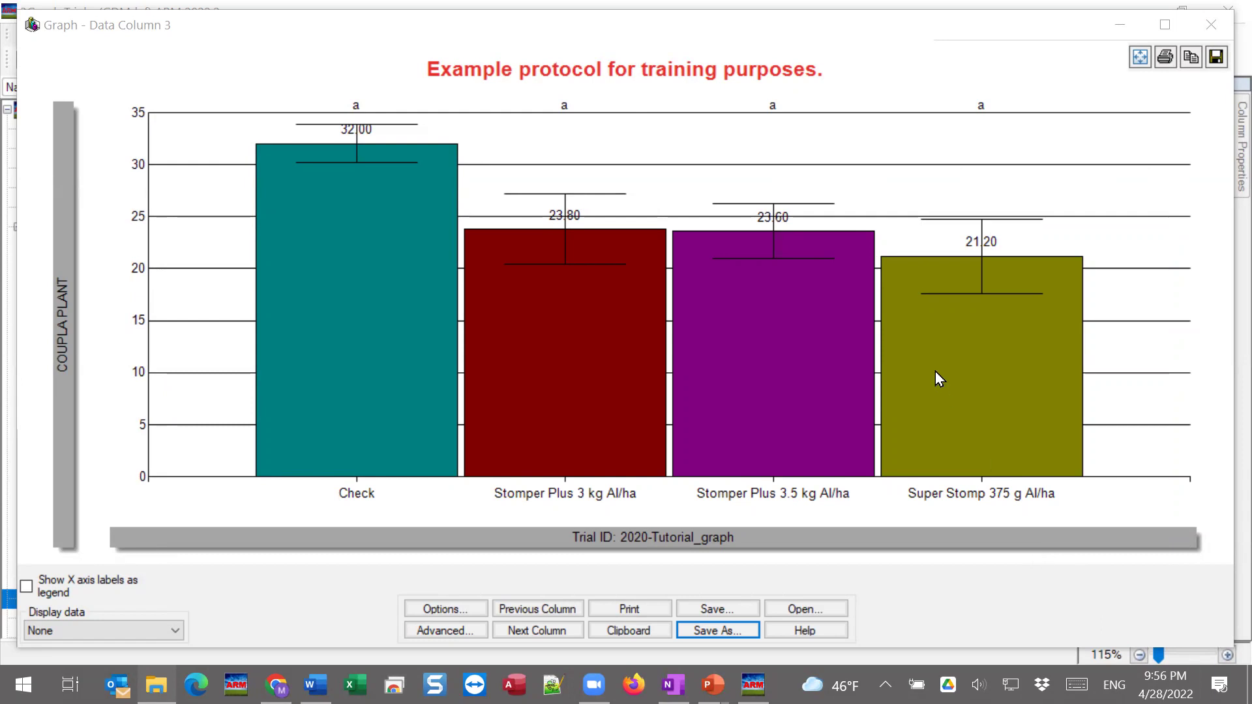
left_click(1077, 41)
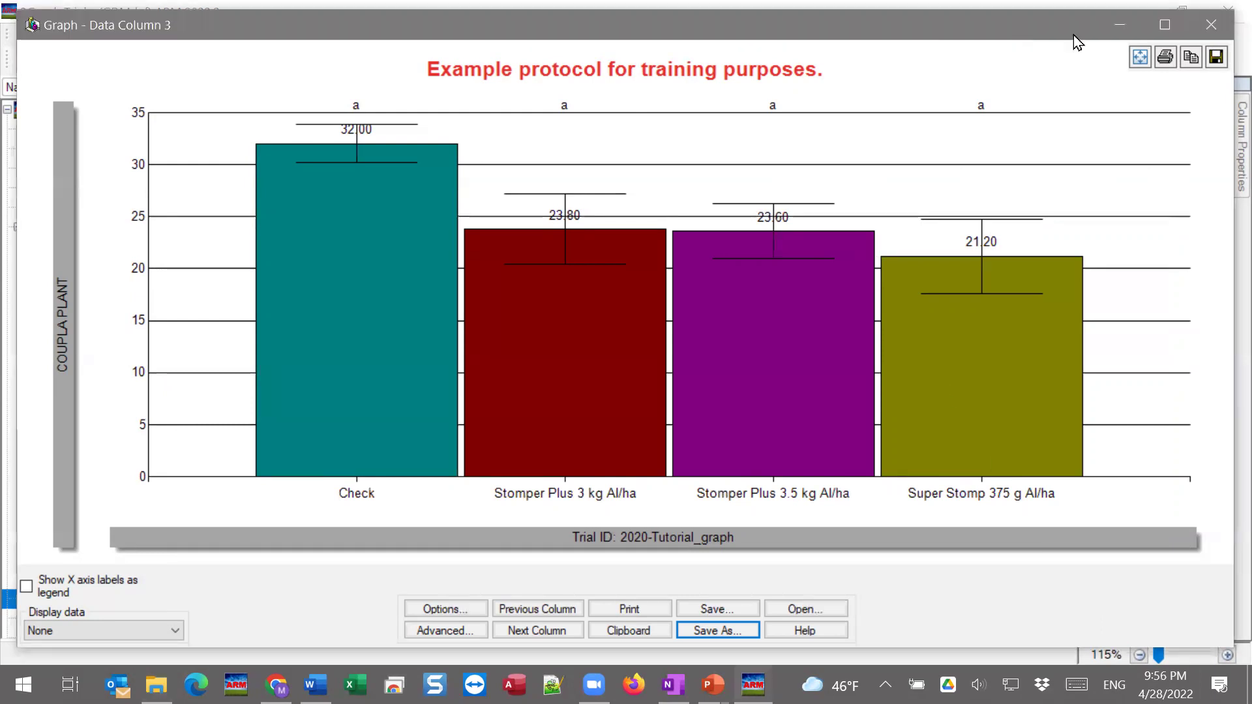
left_click(1216, 30)
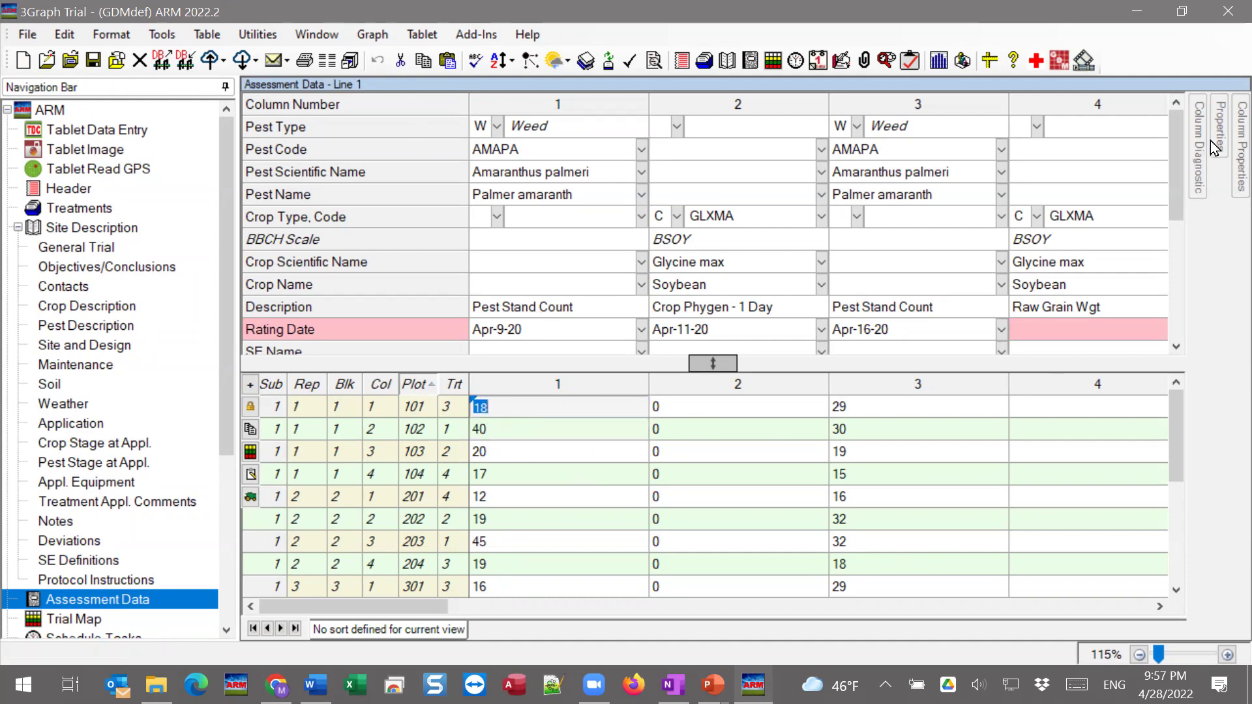
mouse_move(1216, 143)
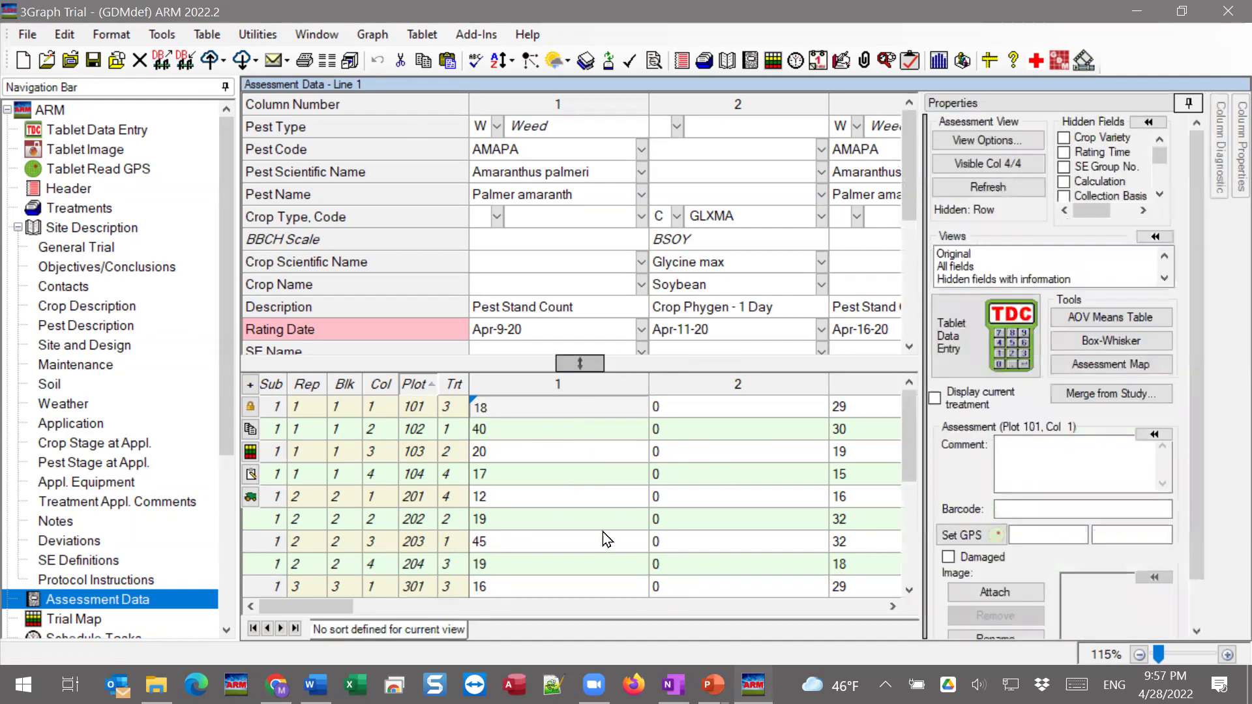
left_click(1122, 345)
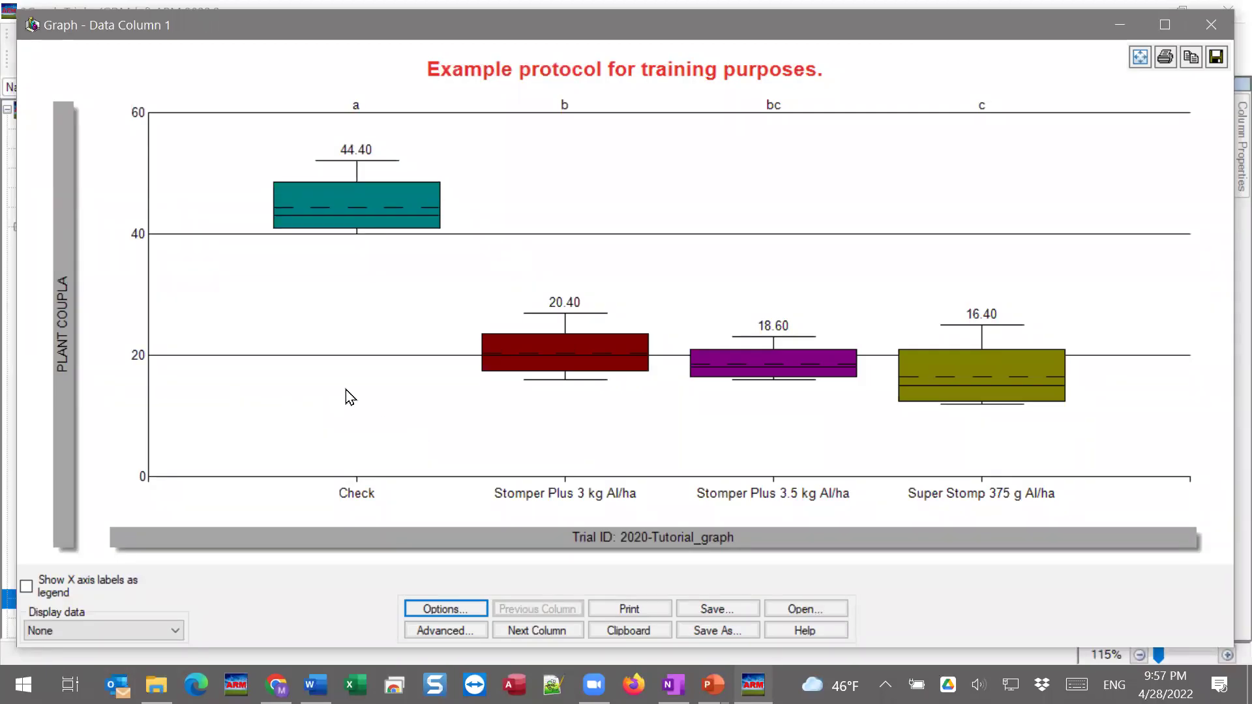
Start reselecting the box-whisker graph's data and accept treatments 1-4
left_click(435, 610)
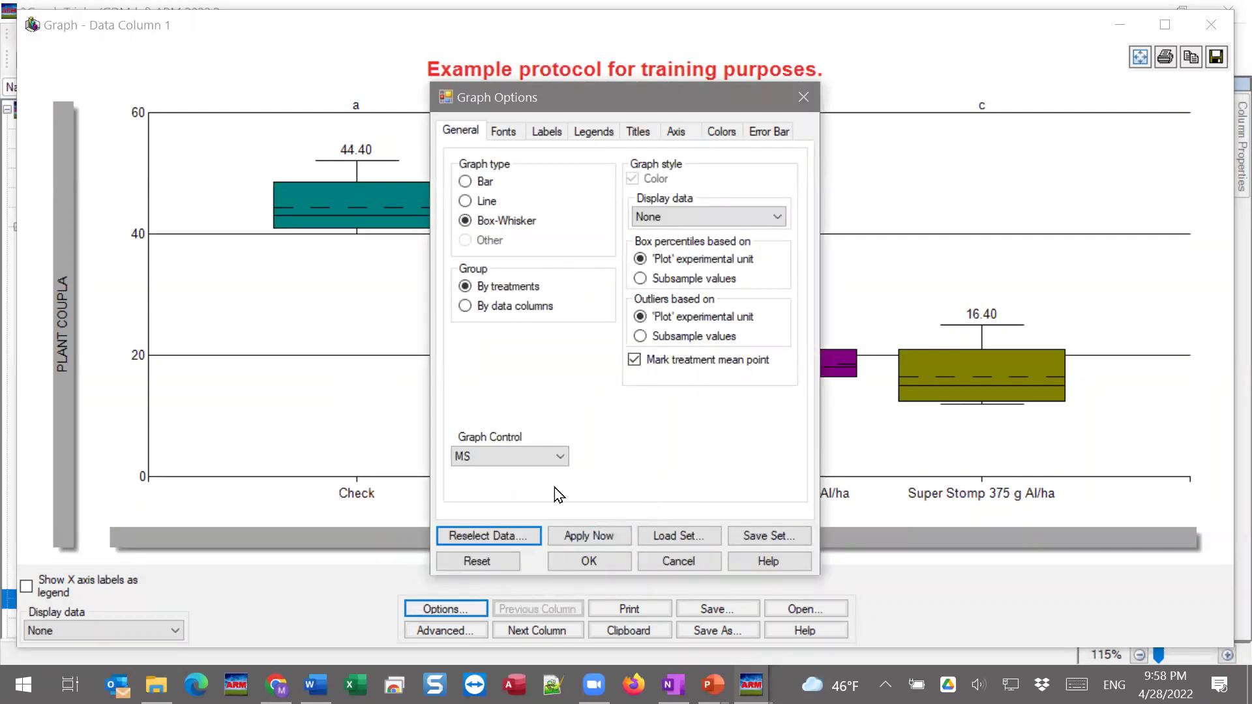
left_click(486, 536)
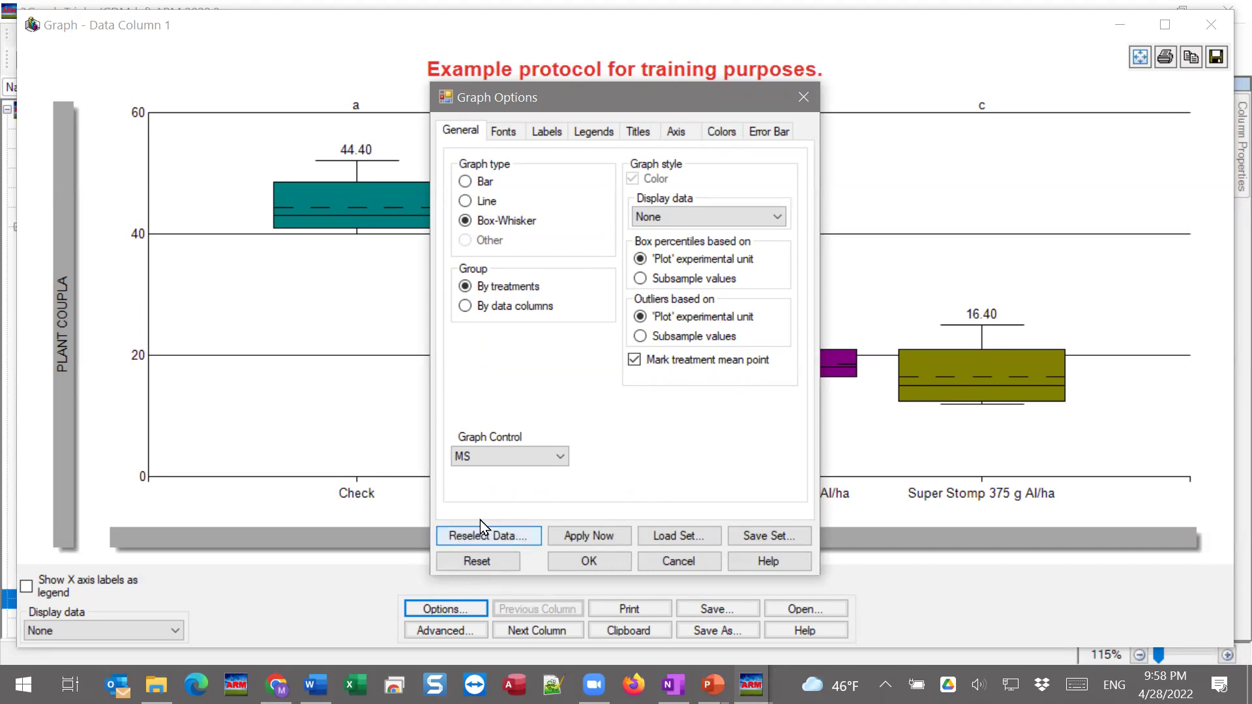
left_click(514, 537)
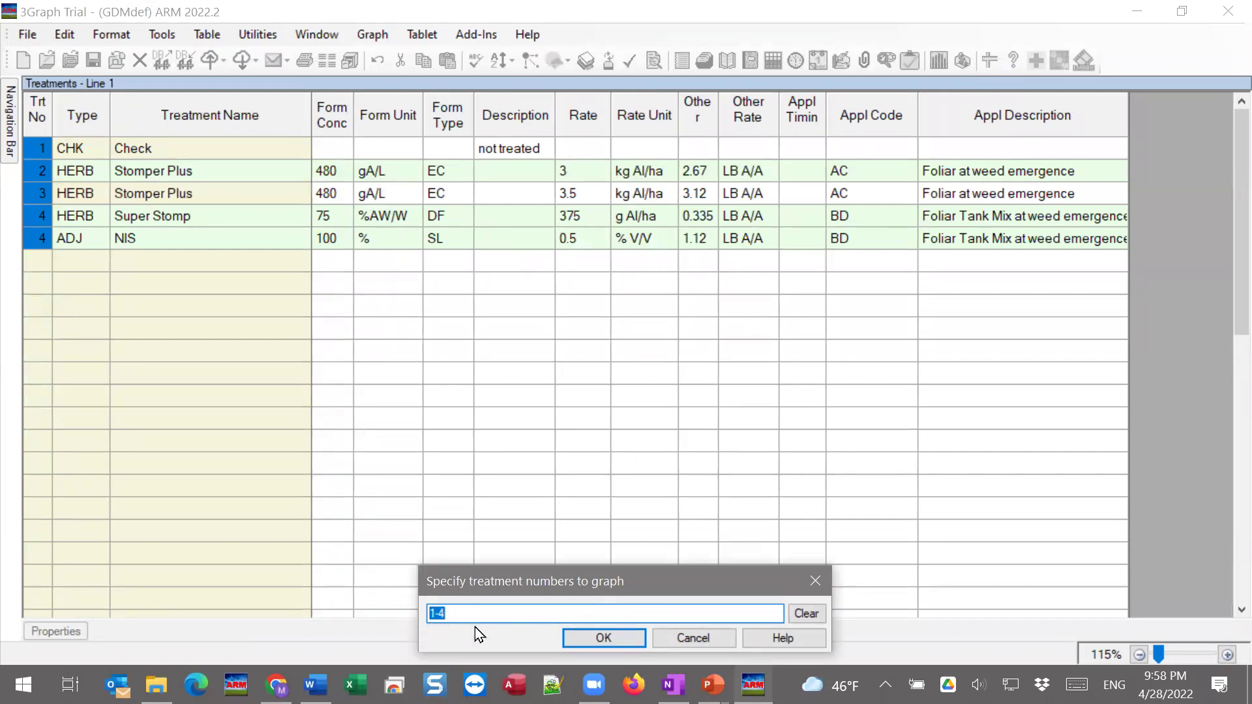
left_click(609, 639)
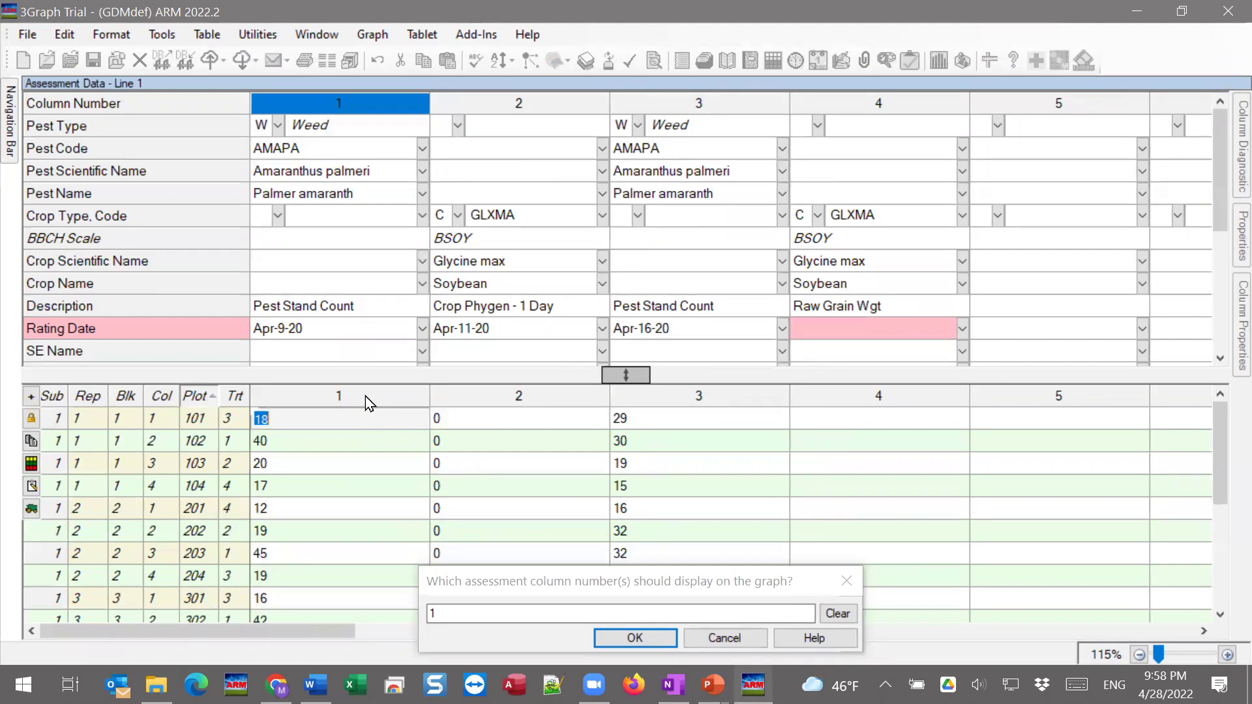
Choose assessment columns 1 and 3, the two Pest Stand Count columns, for the graph
left_click(668, 394)
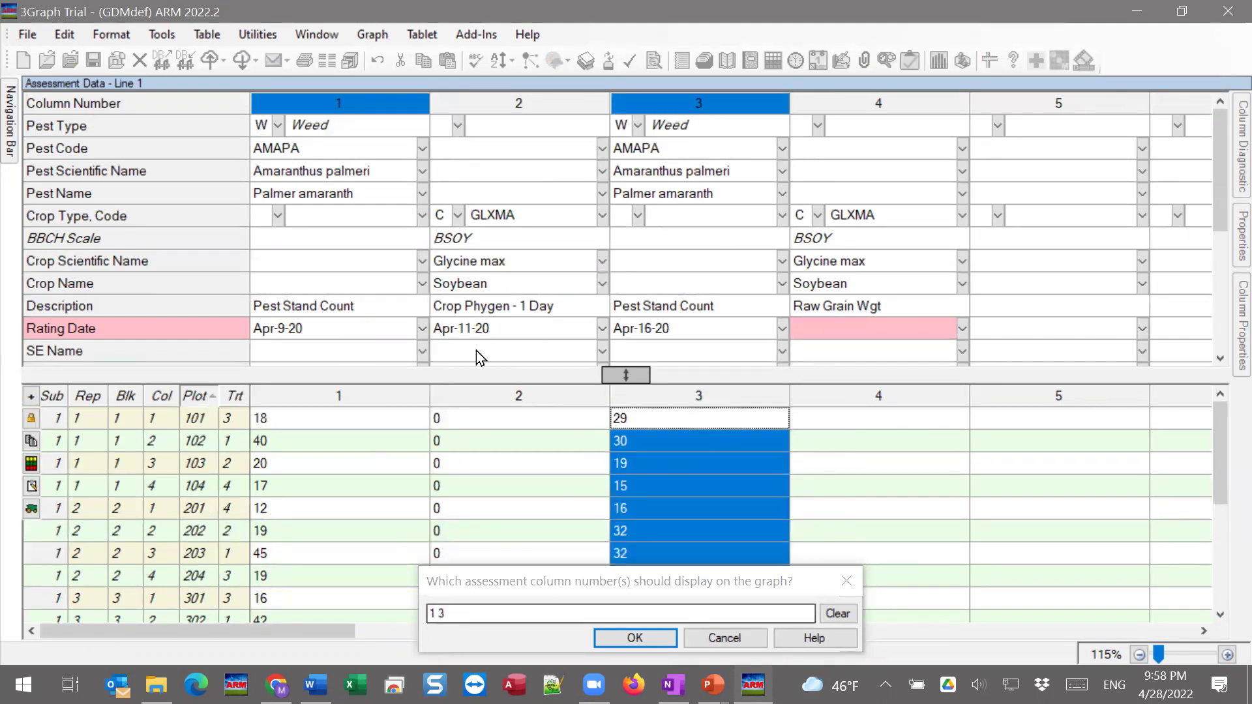
scroll(479, 277, "down", 2)
scroll(475, 332, "down", 1)
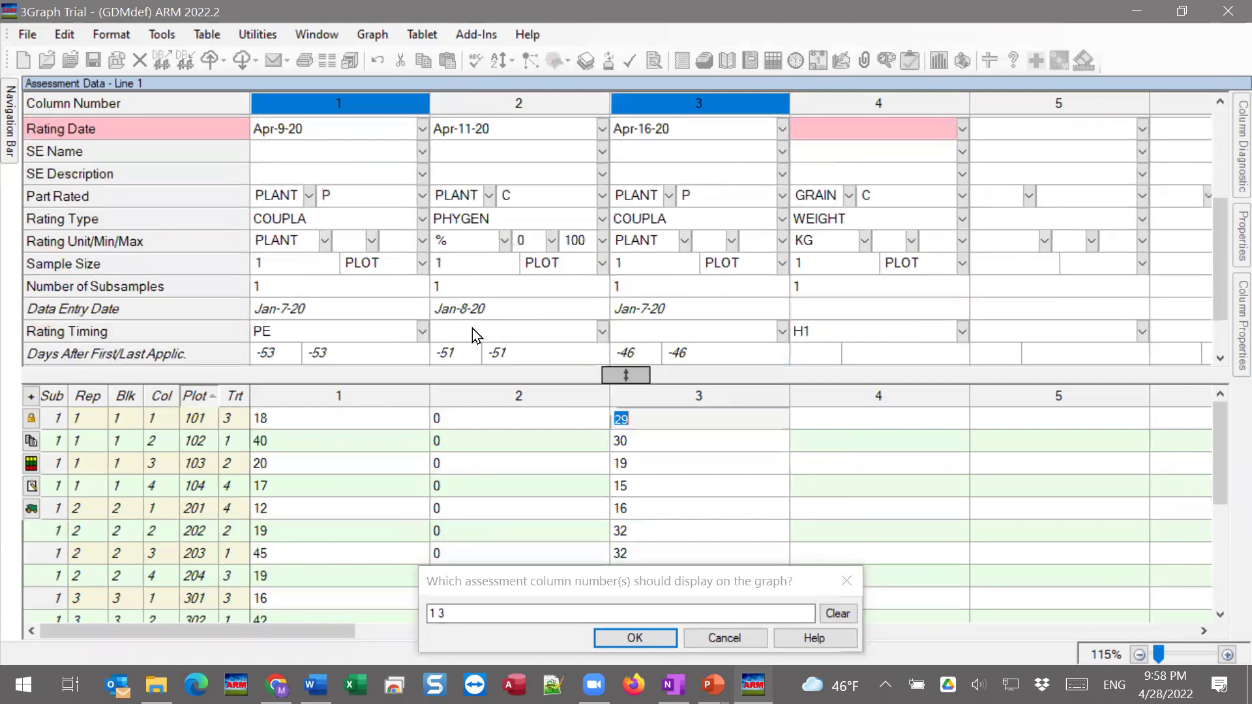
scroll(475, 330, "up", 2)
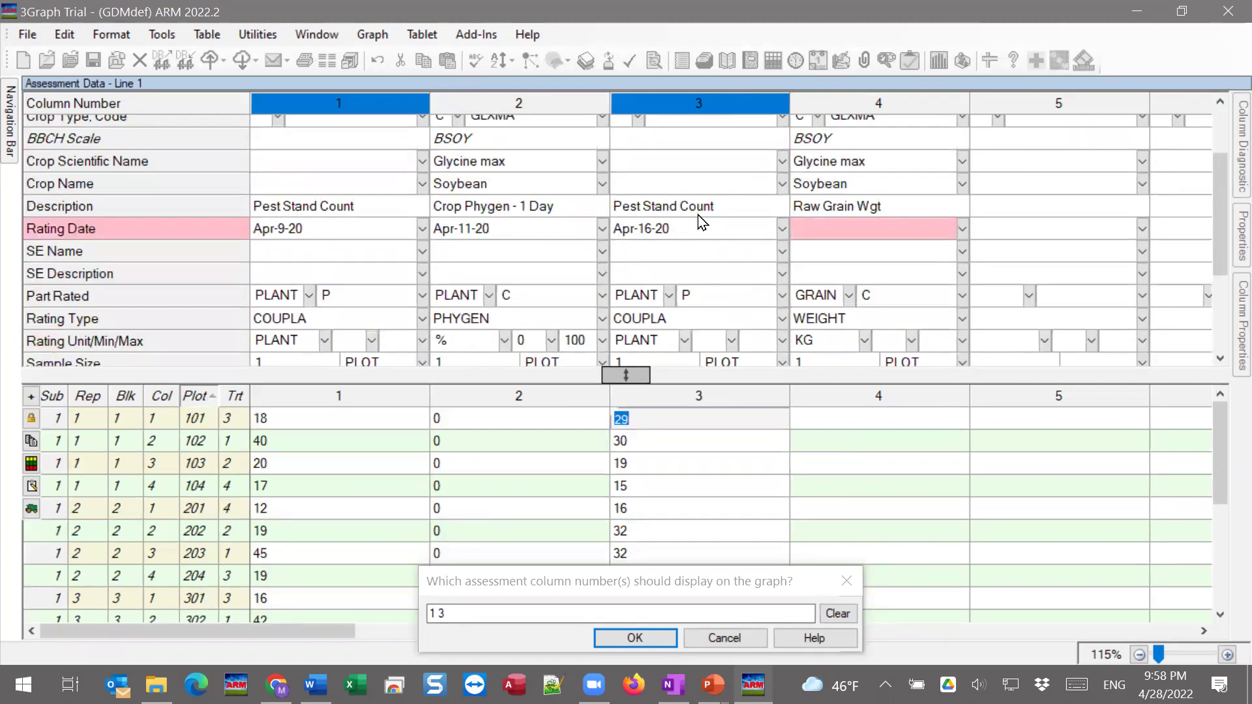
left_click(639, 637)
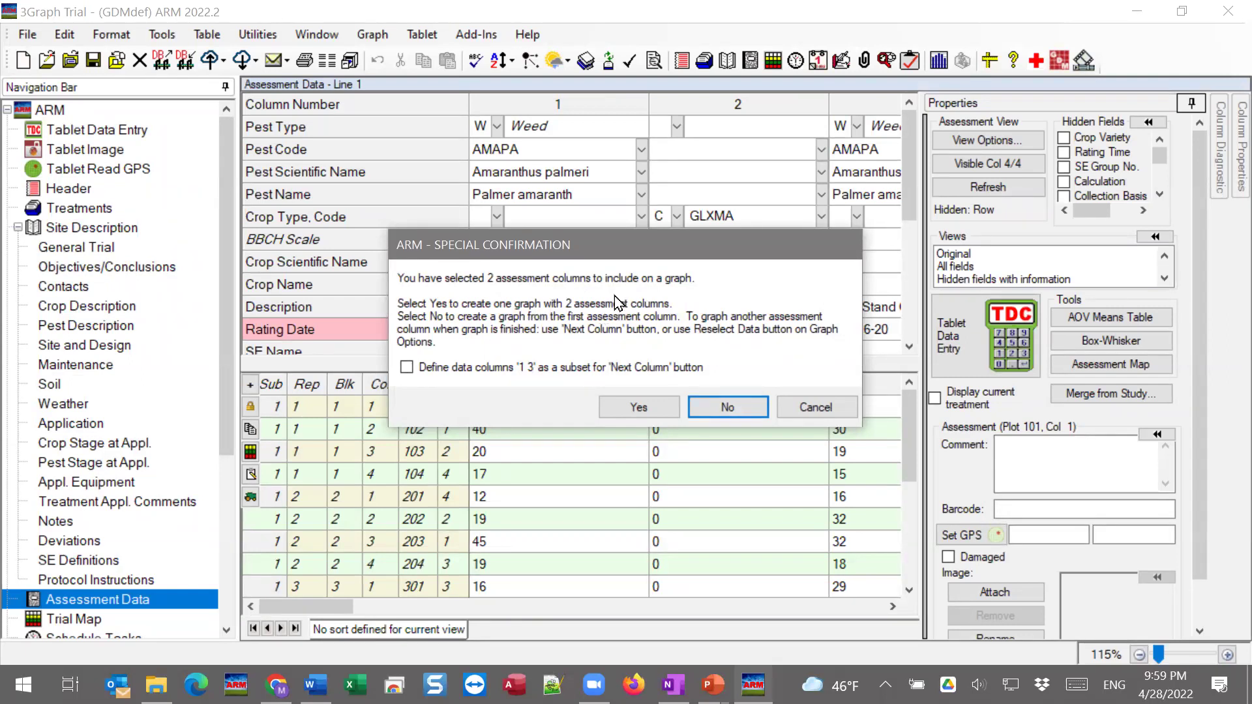
Combine both assessment columns in one graph and add Rating Date to the header fields used for labels
left_click(652, 405)
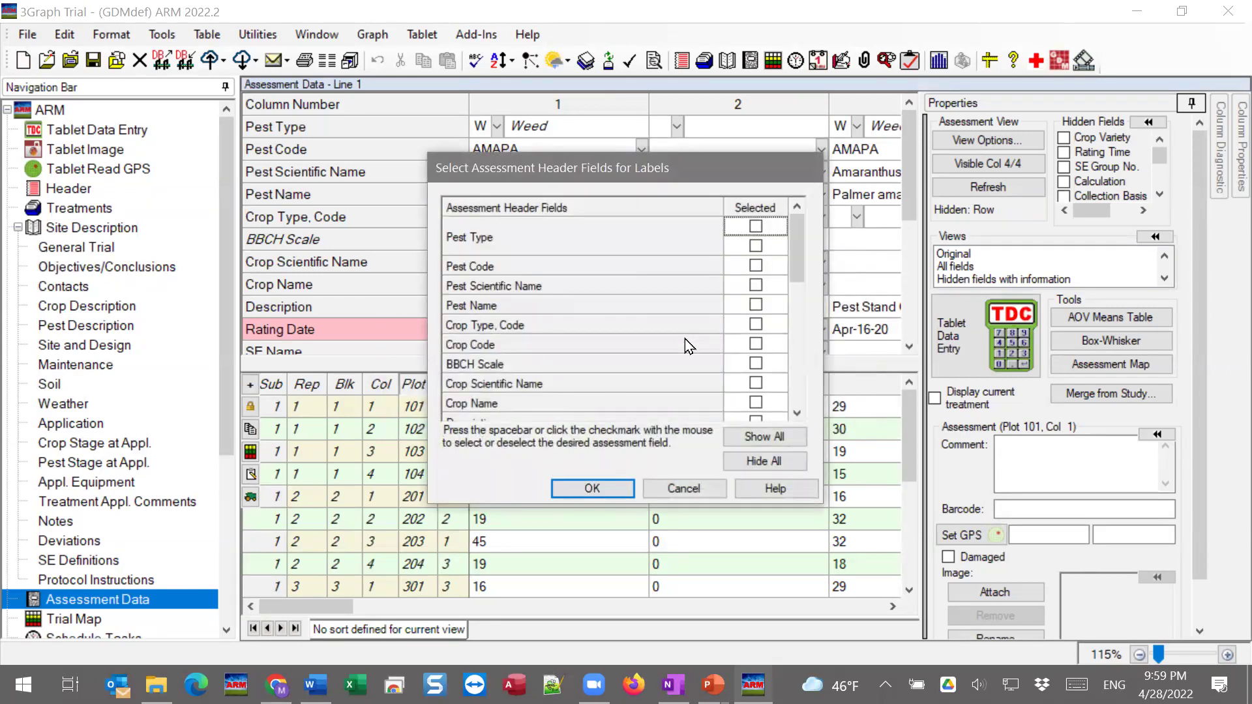
scroll(684, 338, "down", 5)
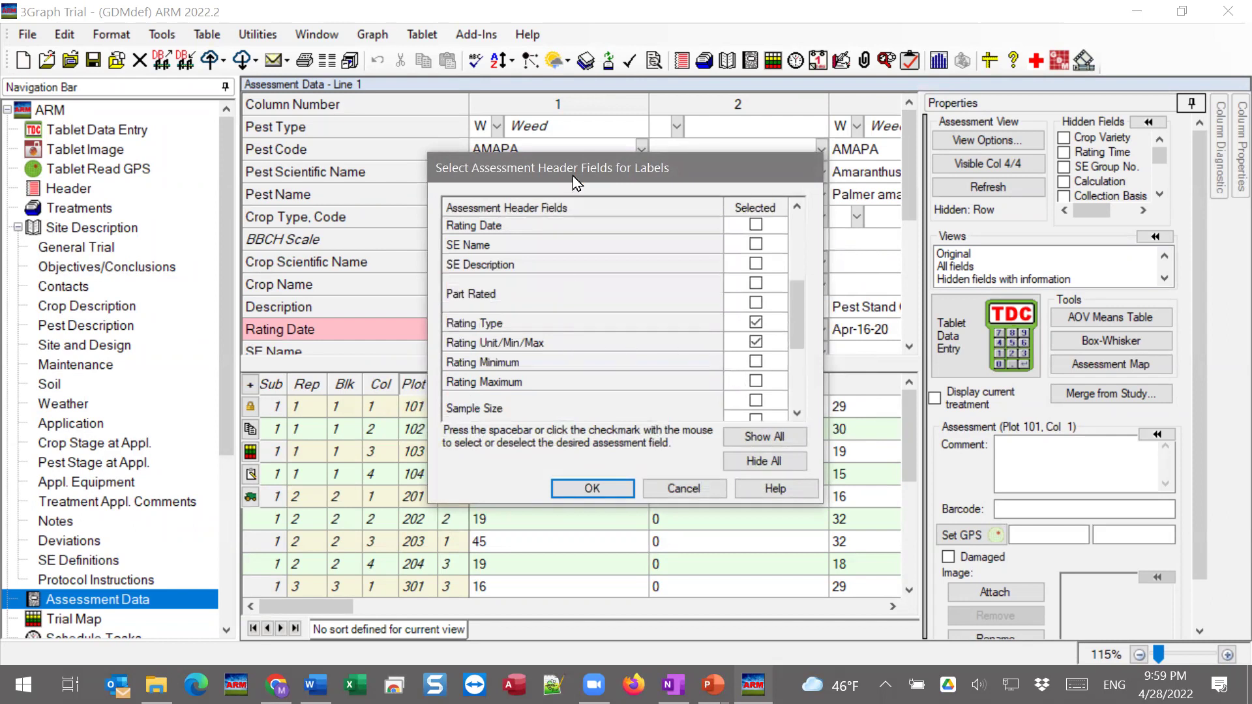
left_click_drag(573, 174, 962, 165)
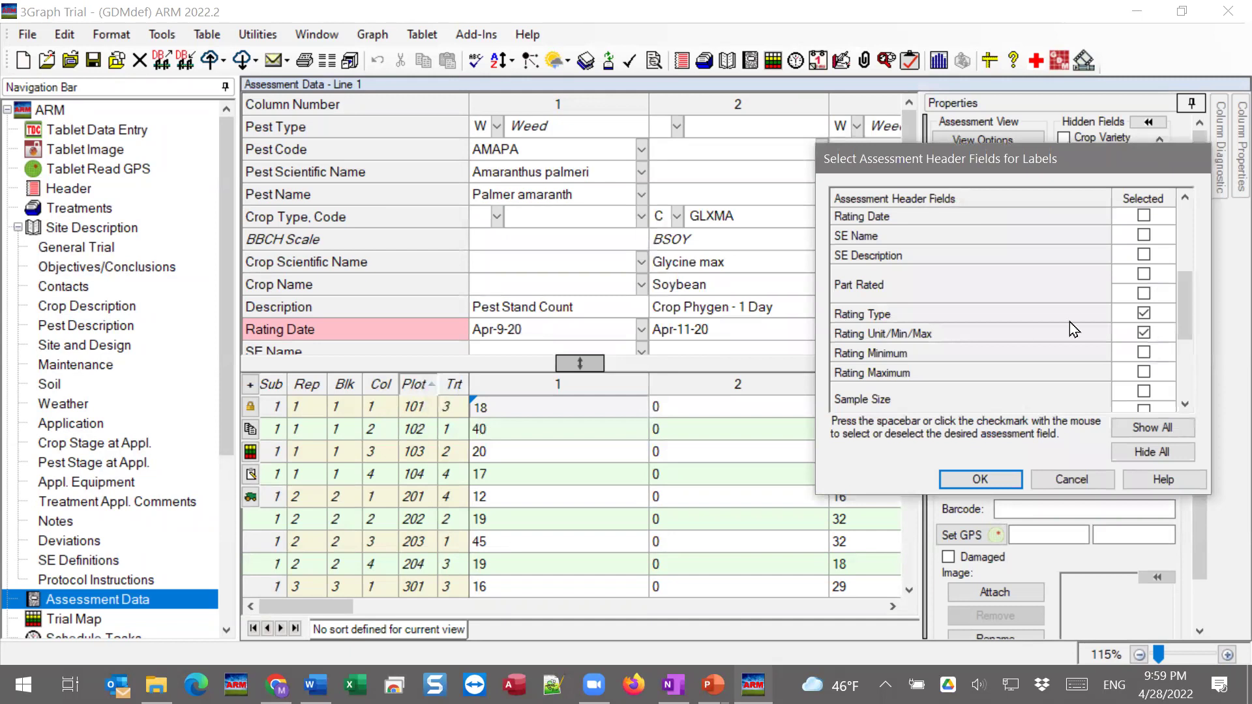
left_click(1142, 216)
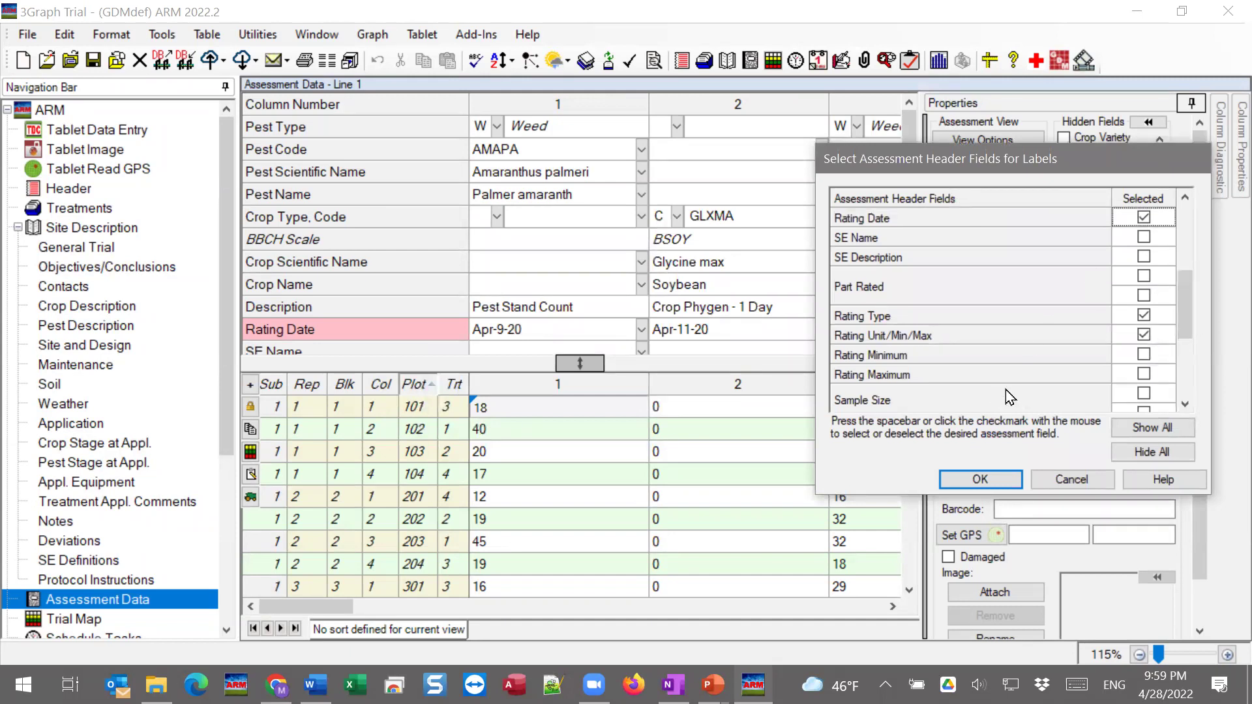
left_click(996, 475)
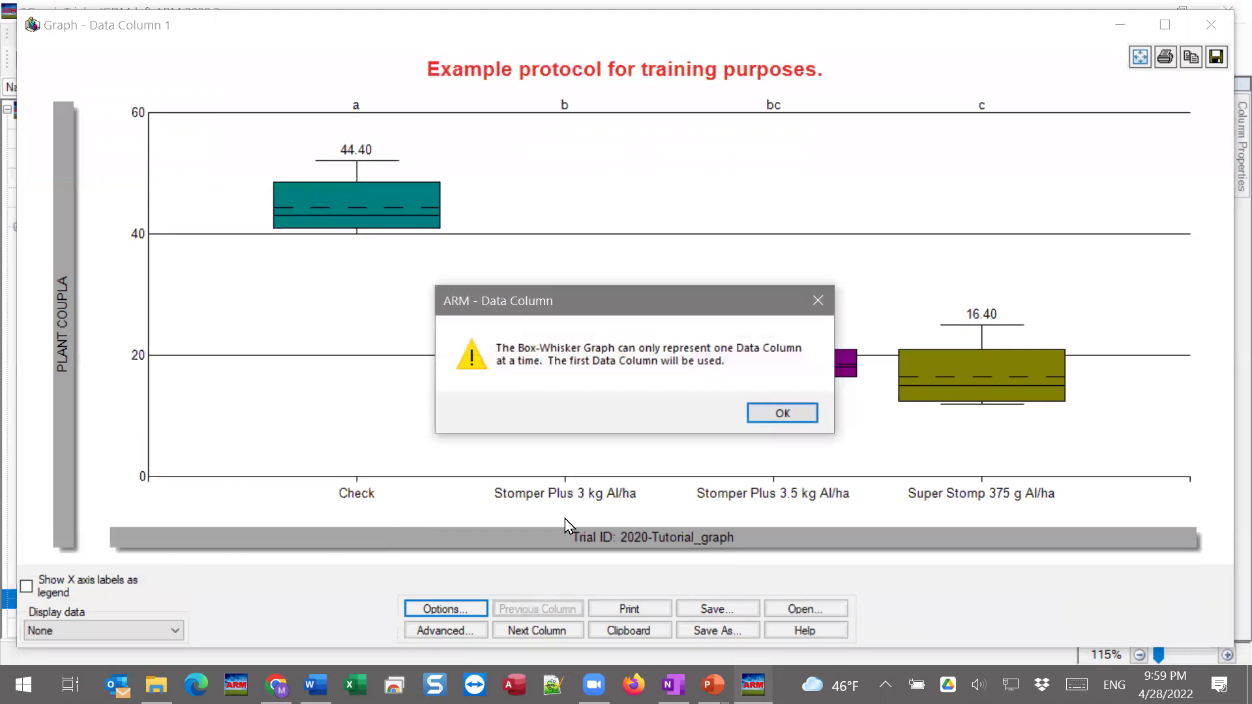
left_click(807, 413)
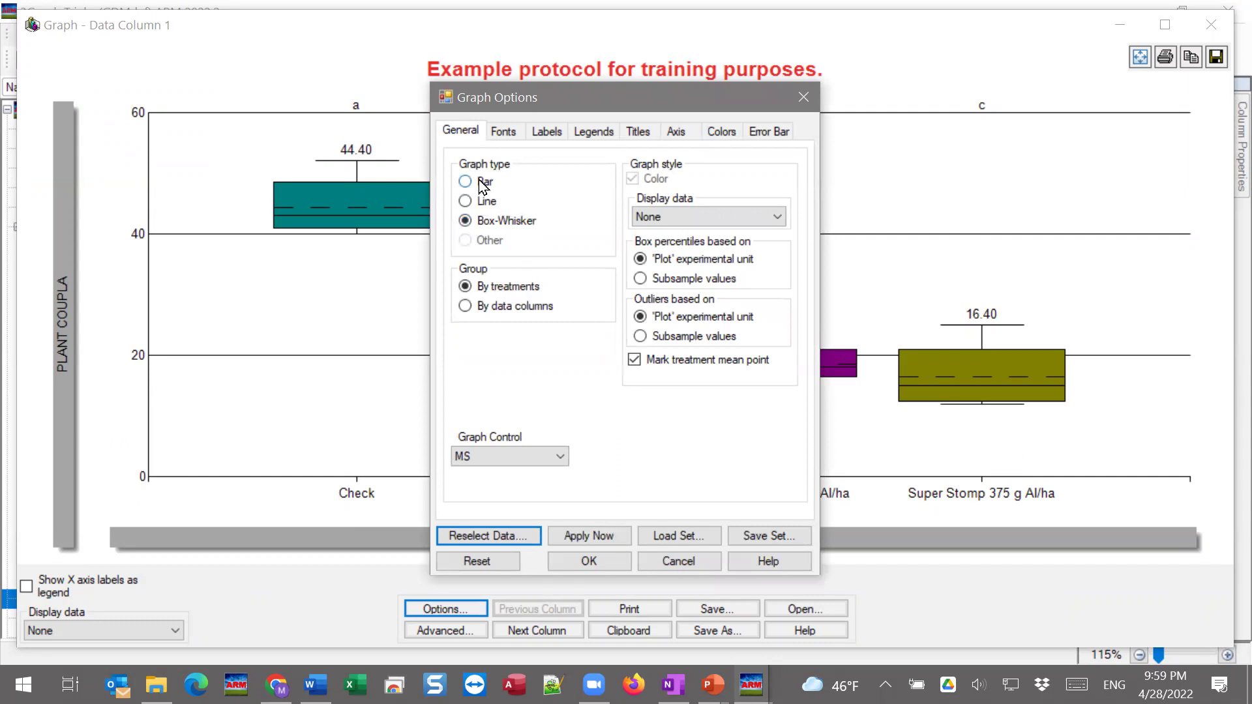
Change the graph type to Bar, apply it, and move the graph options clear of the bars
left_click(485, 184)
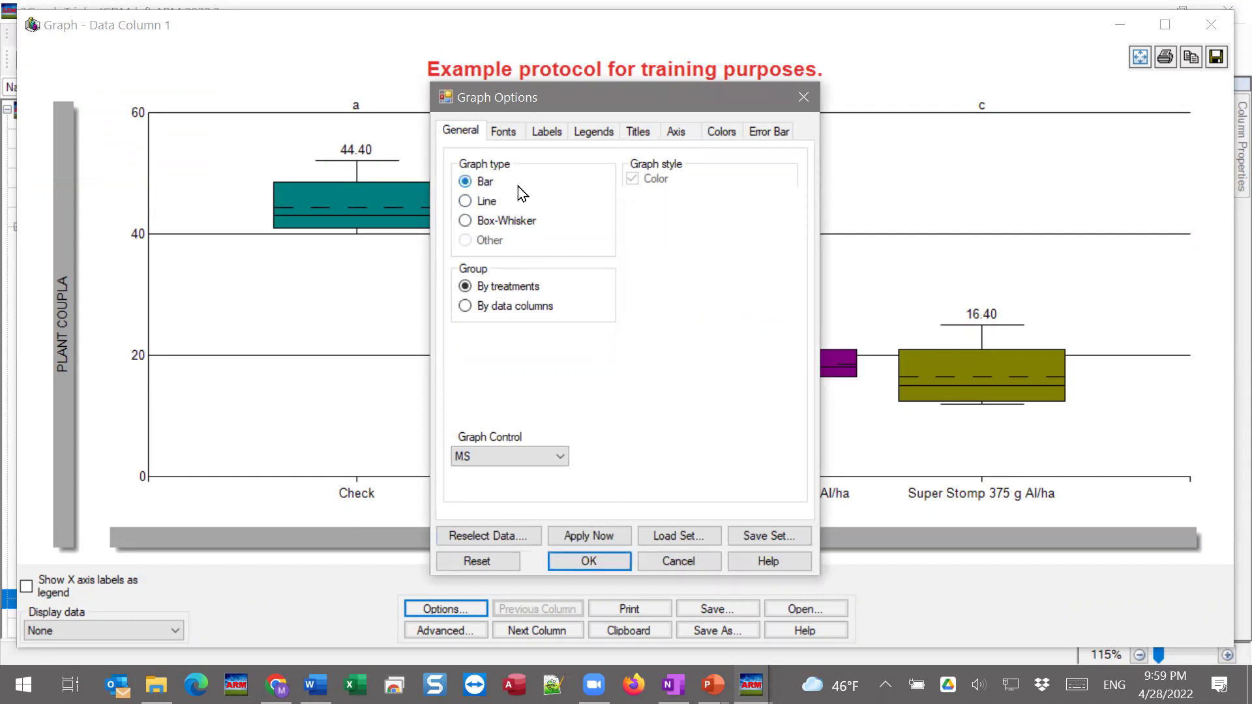
left_click(616, 537)
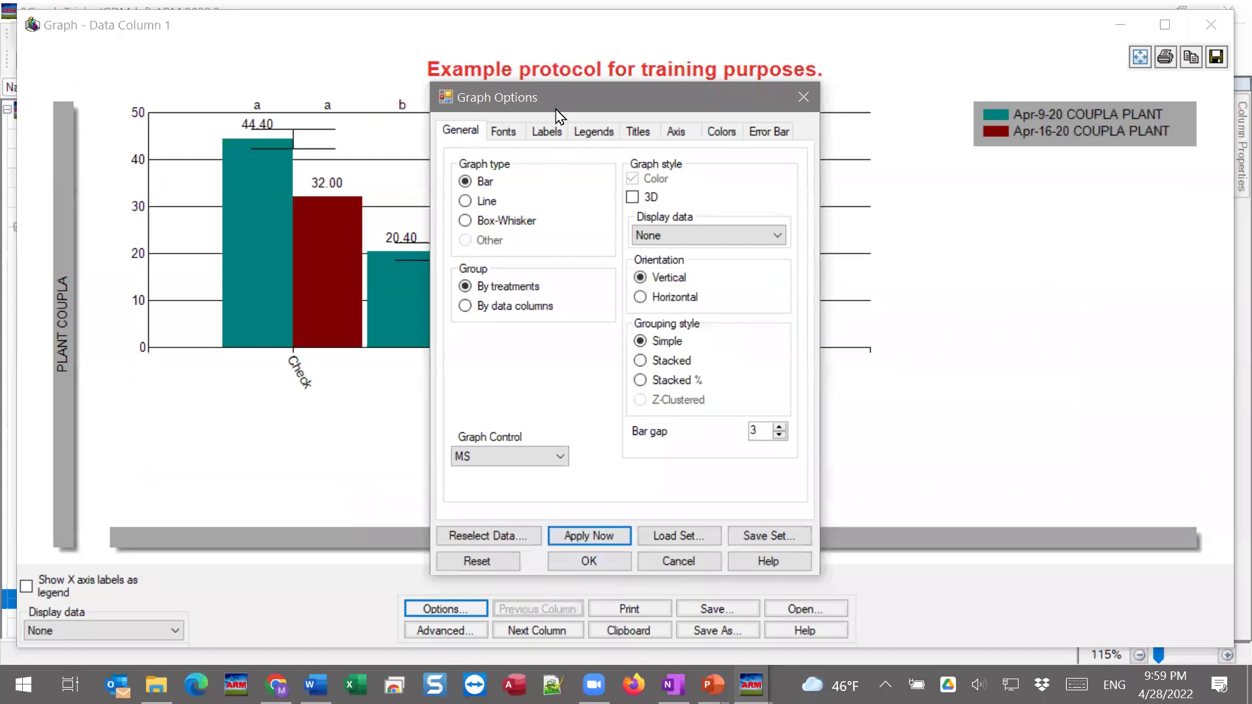
left_click_drag(555, 108, 884, 89)
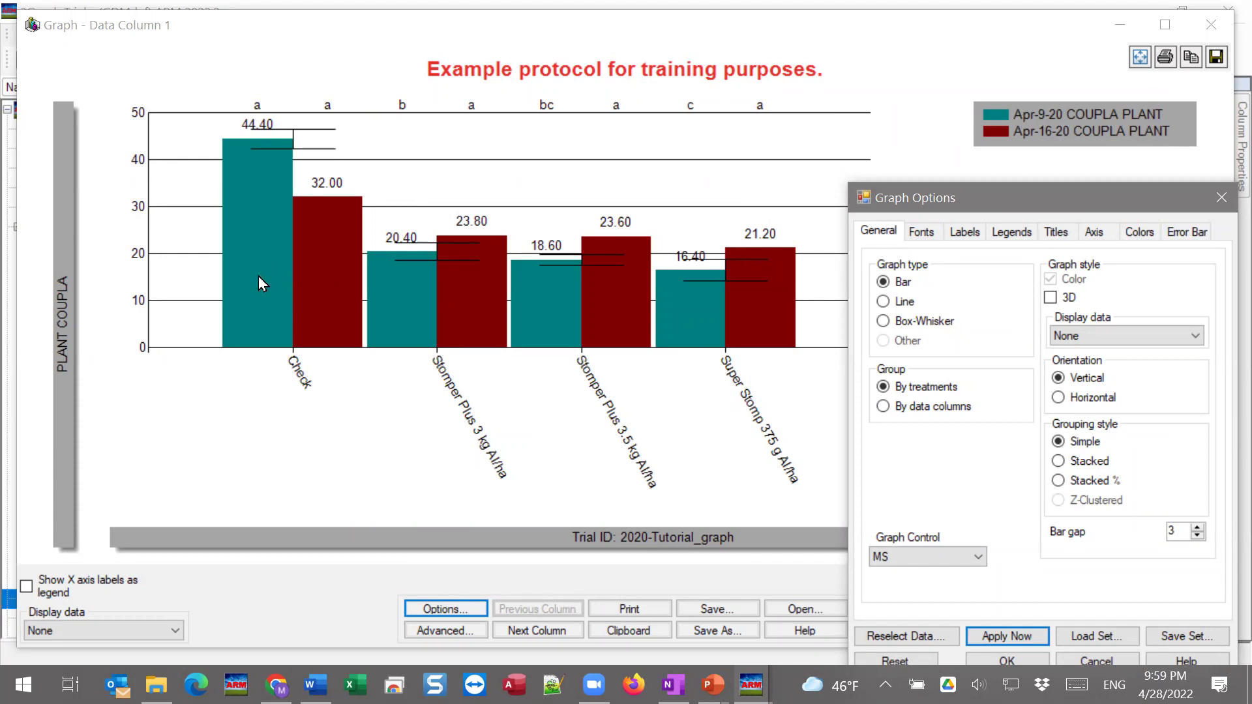
Set the error source to No error bars and apply the change to the bar graph
left_click(1181, 231)
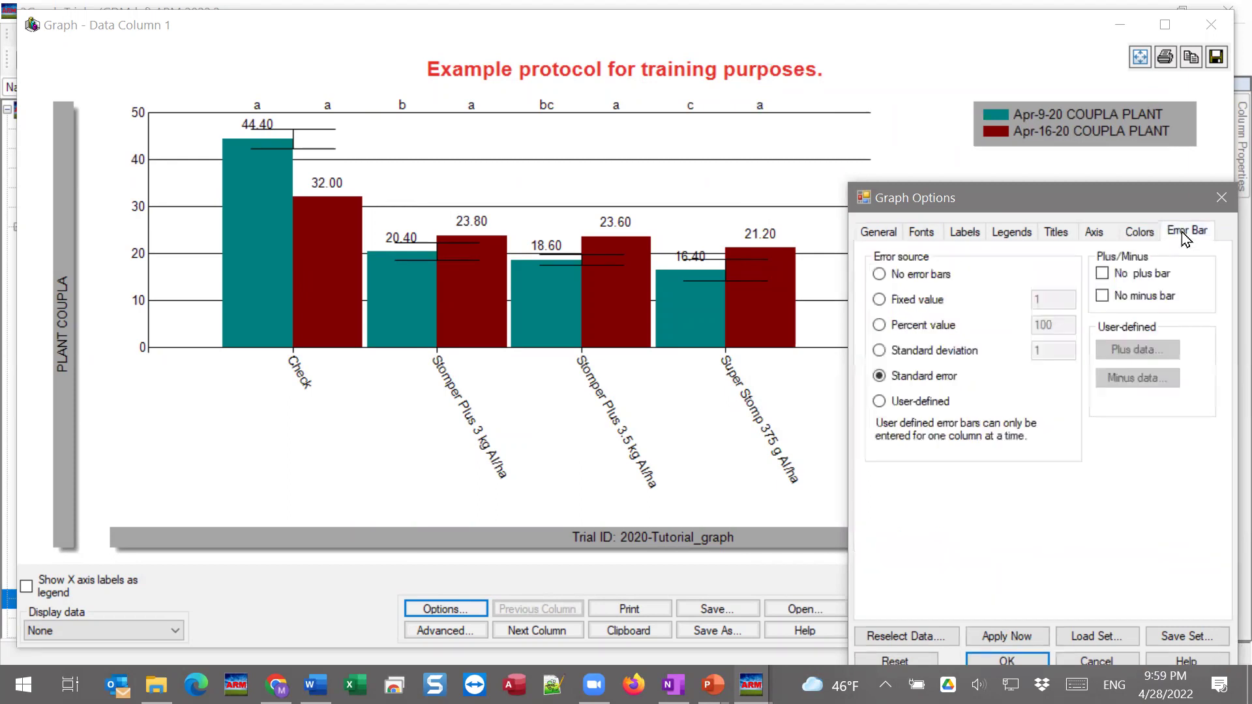
left_click(964, 232)
left_click(930, 233)
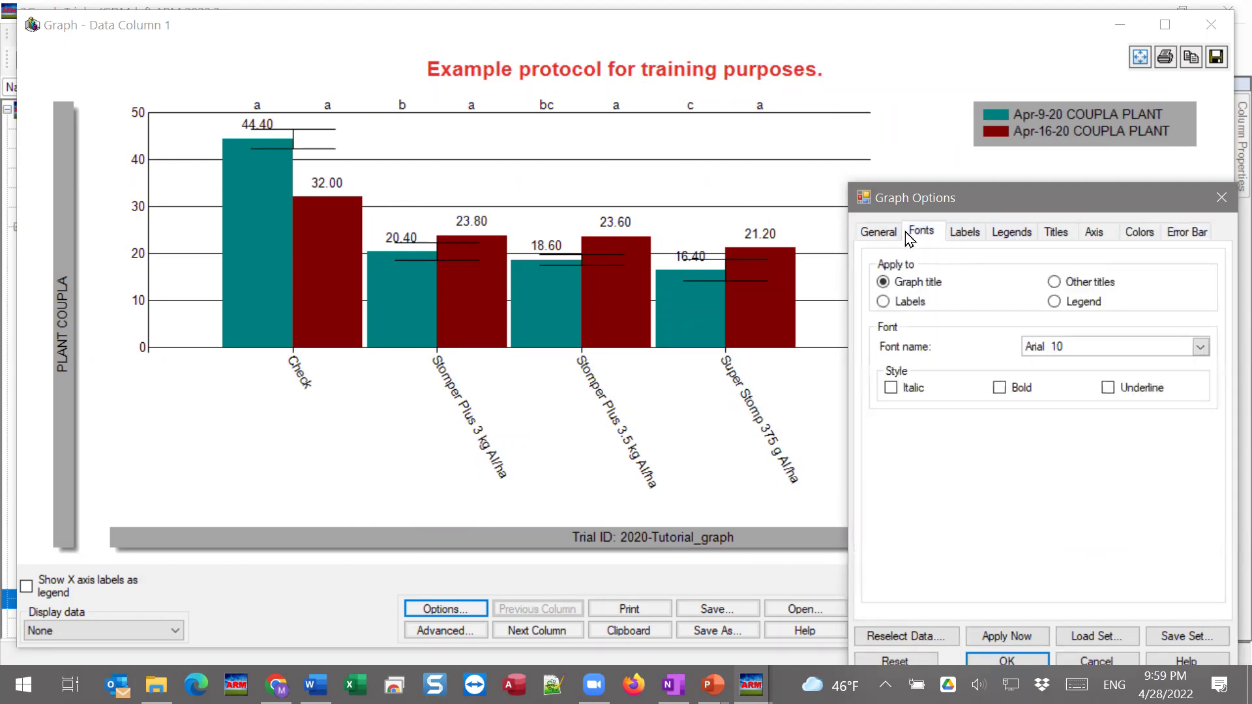
left_click(878, 232)
left_click(1015, 633)
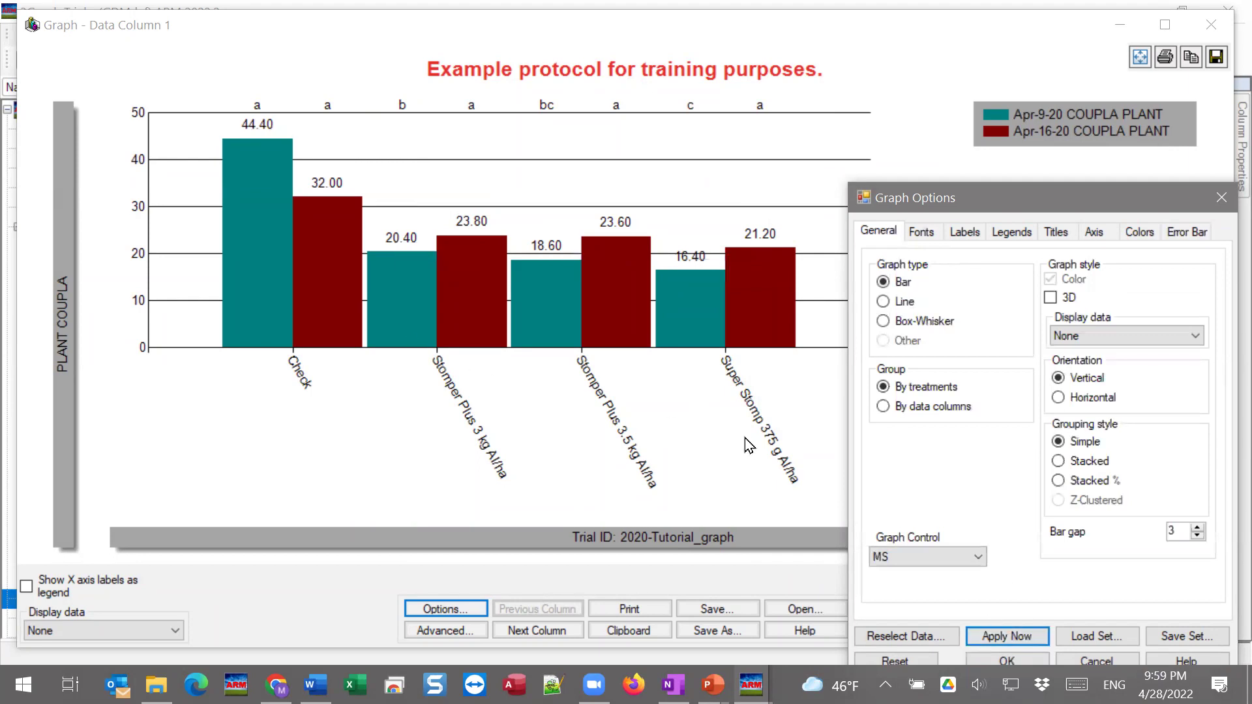
Show the X axis labels as a legend and apply the change to the bar graph
left_click(964, 233)
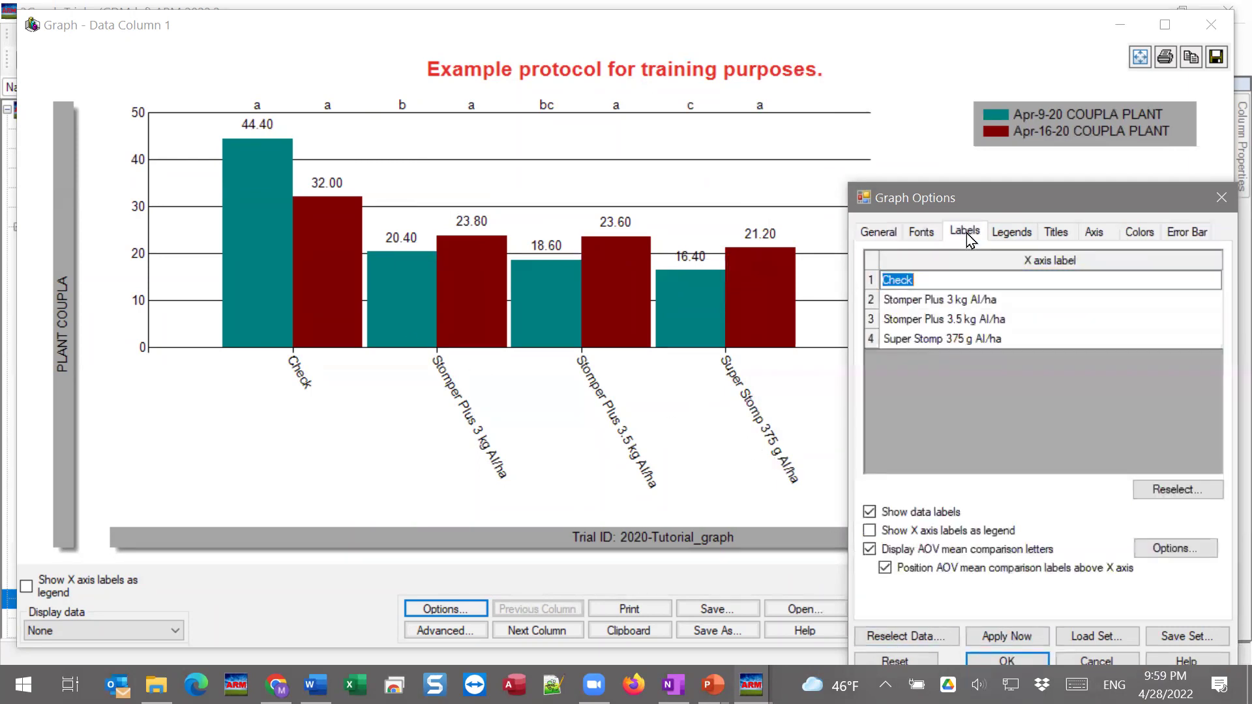
left_click(941, 532)
left_click(1016, 639)
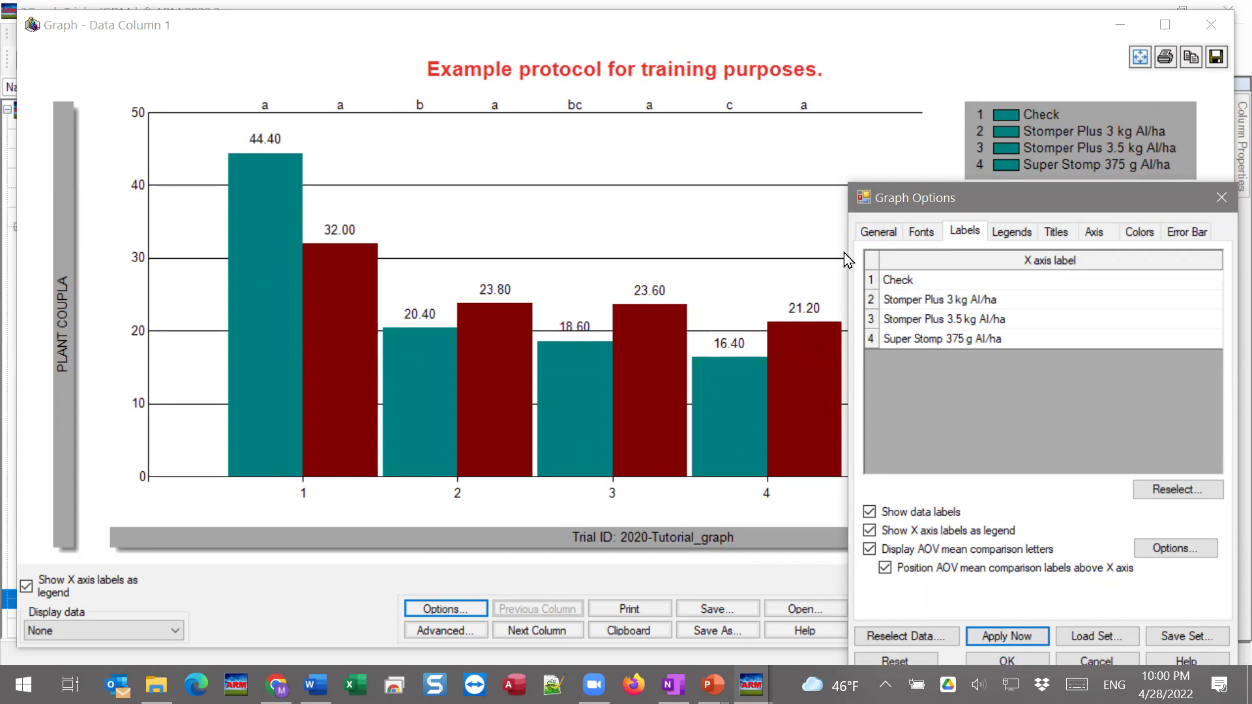
Change the graph type to Line and group it by data columns, applying each change to the graph
left_click(877, 232)
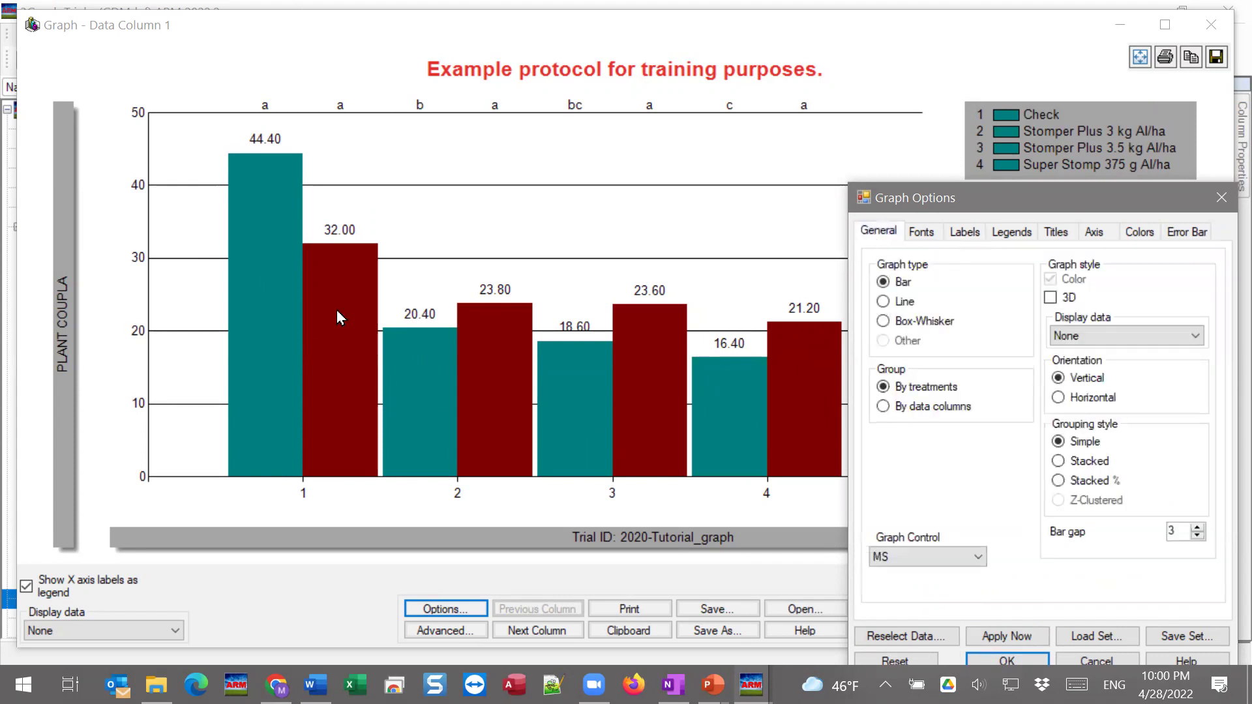
left_click(903, 305)
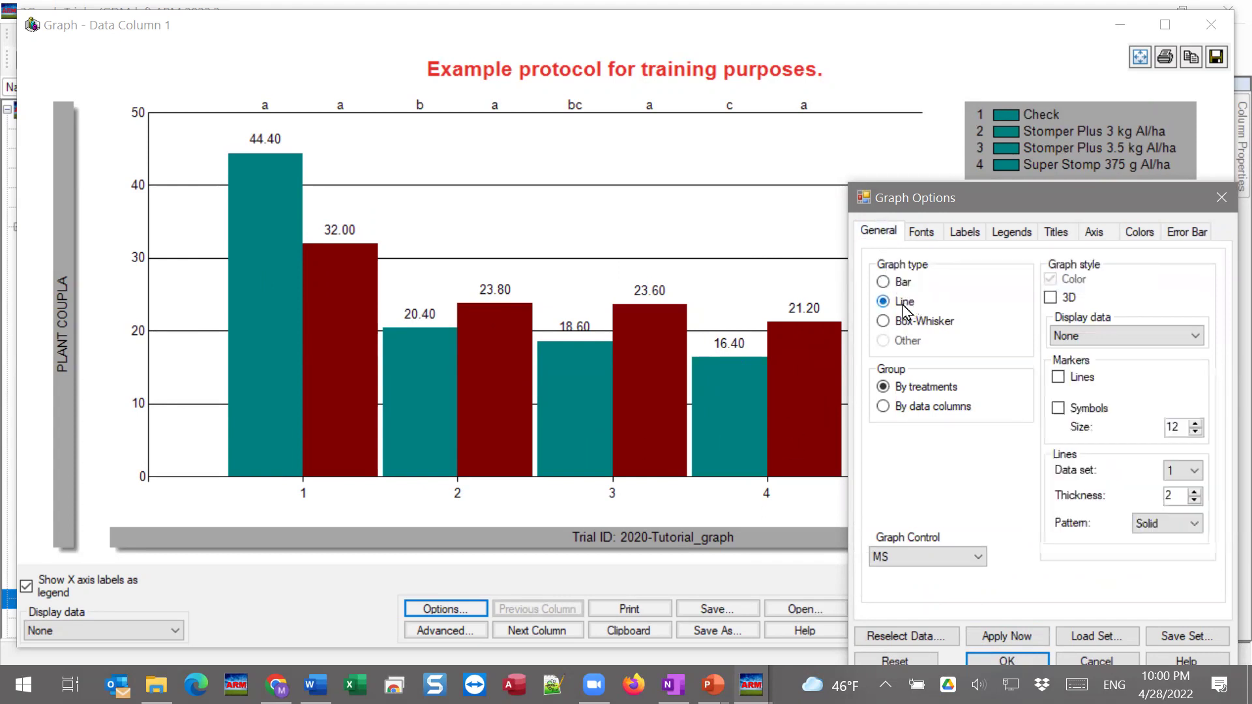
left_click(1030, 638)
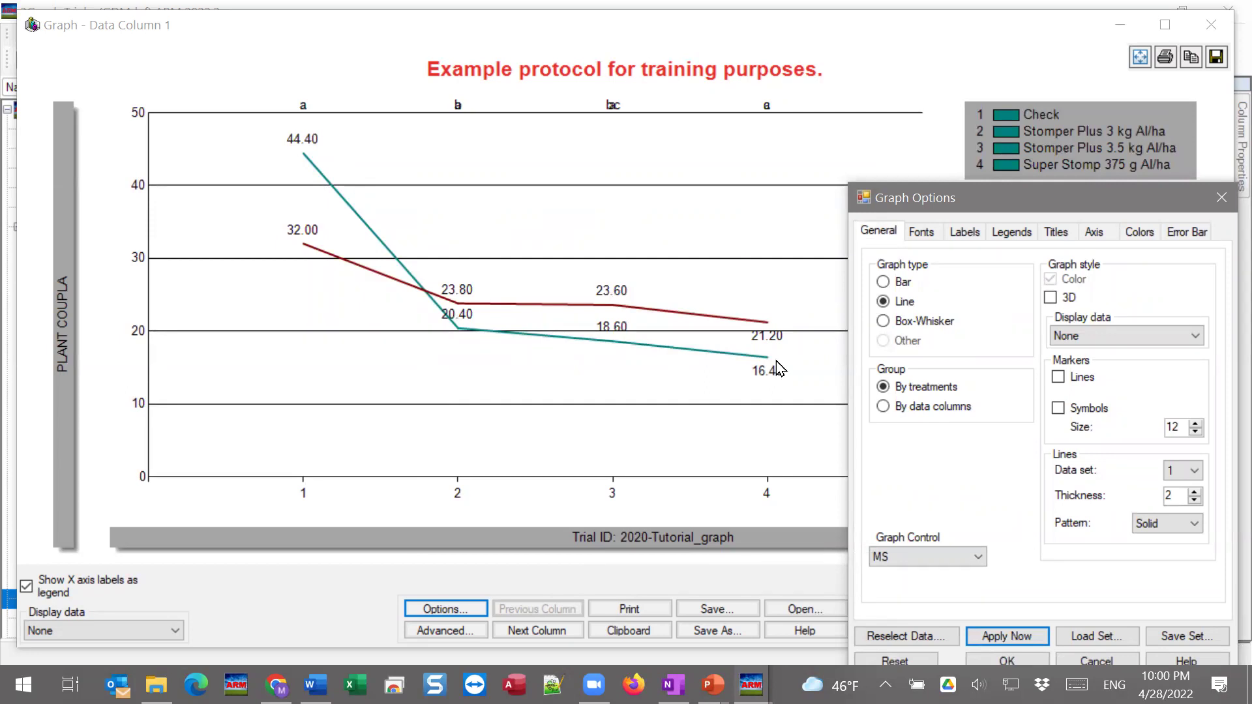
left_click(931, 411)
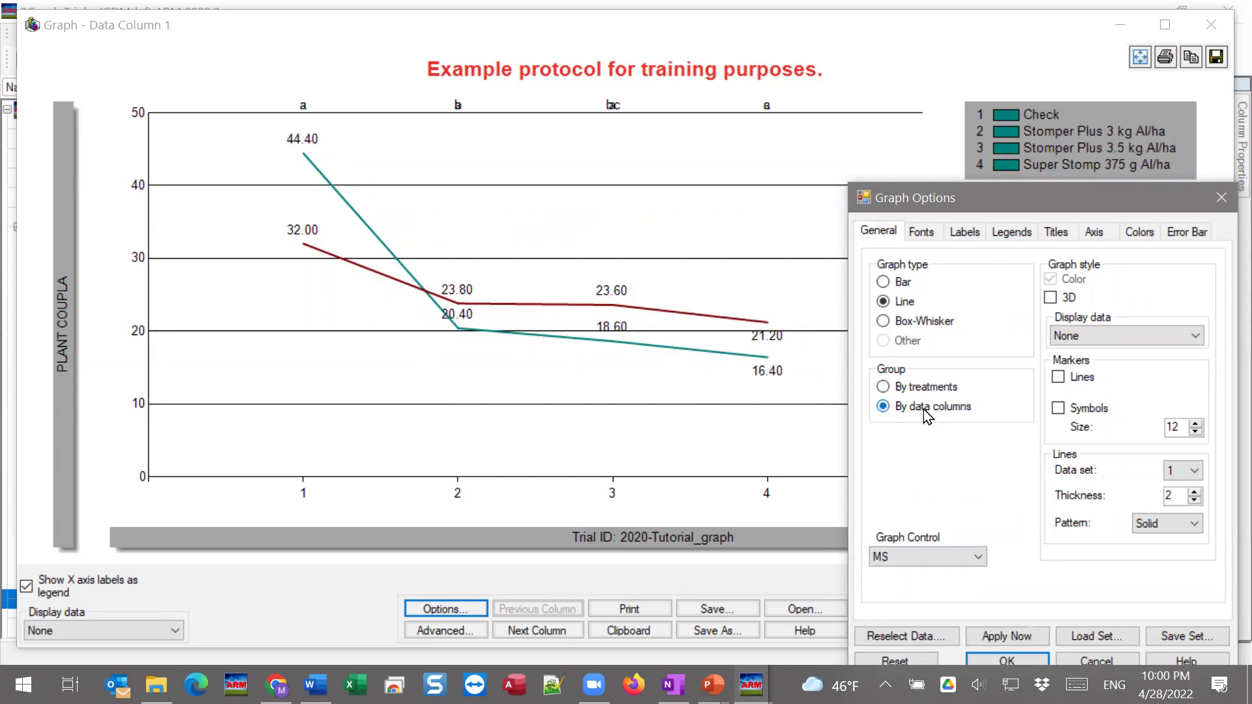
left_click(1017, 637)
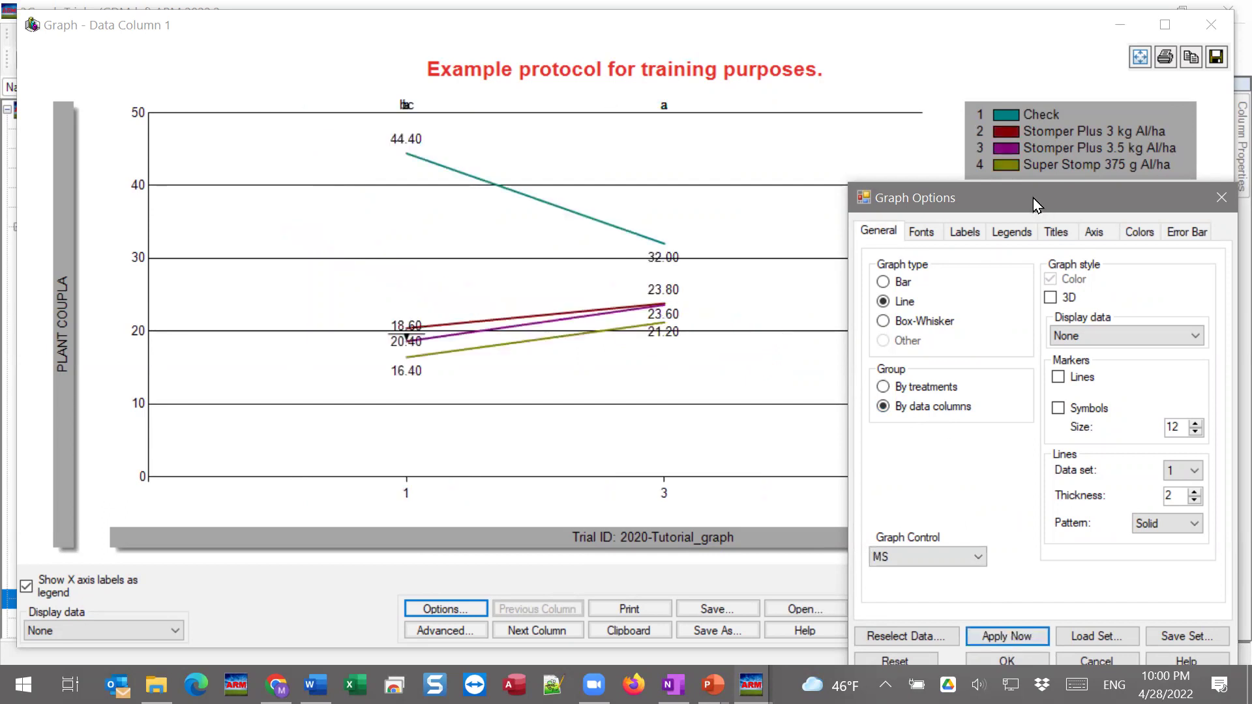
Turn off showing the X axis labels as a legend and apply the change to the line graph
left_click_drag(1032, 198, 1004, 158)
left_click(936, 191)
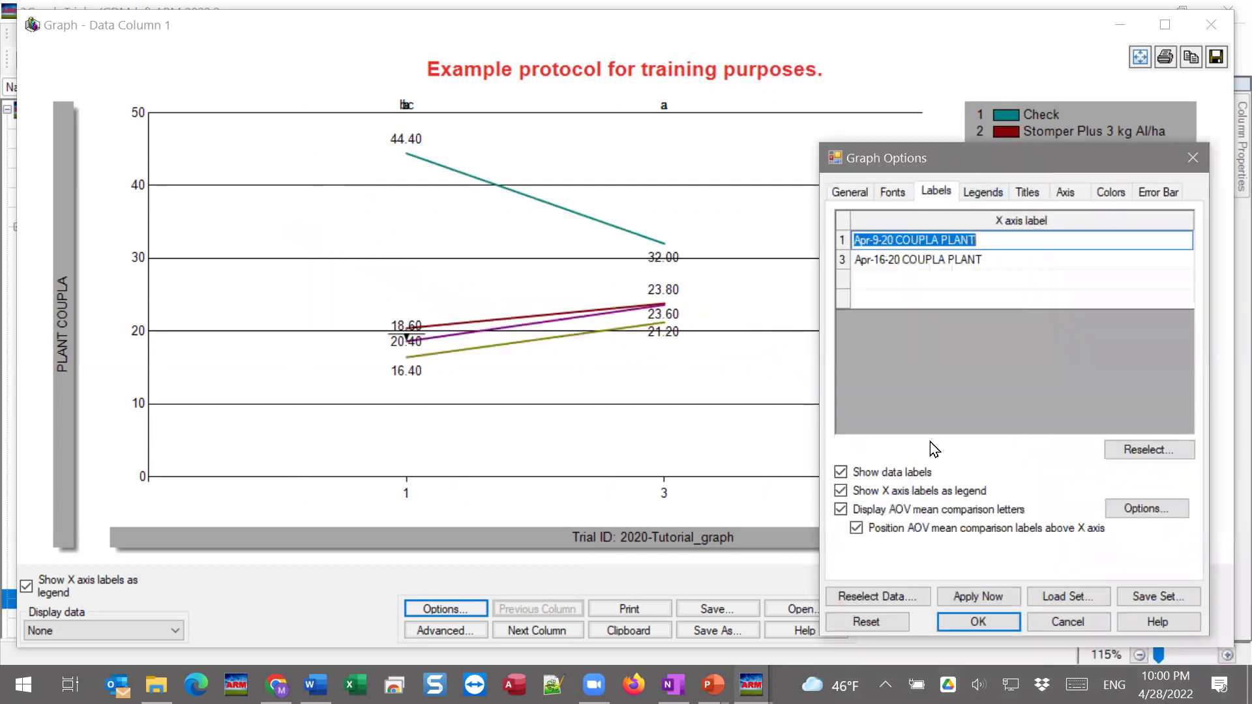
left_click(931, 496)
left_click(988, 596)
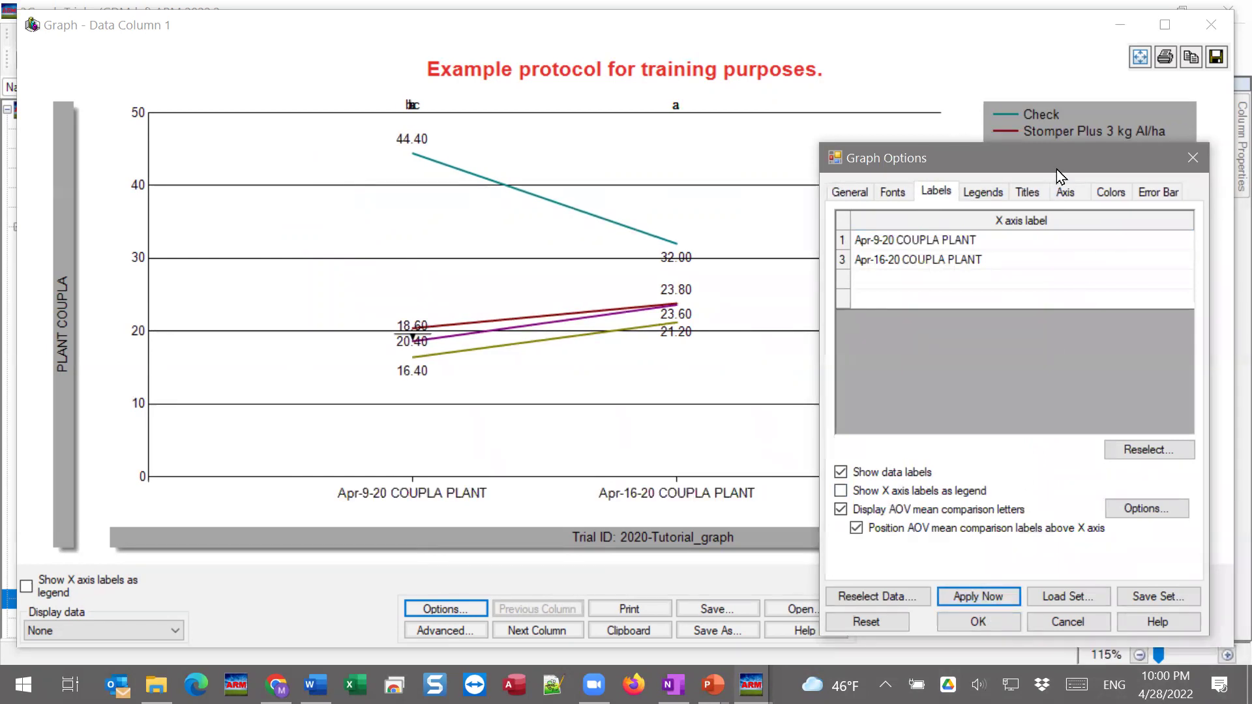
left_click_drag(1056, 170, 1047, 138)
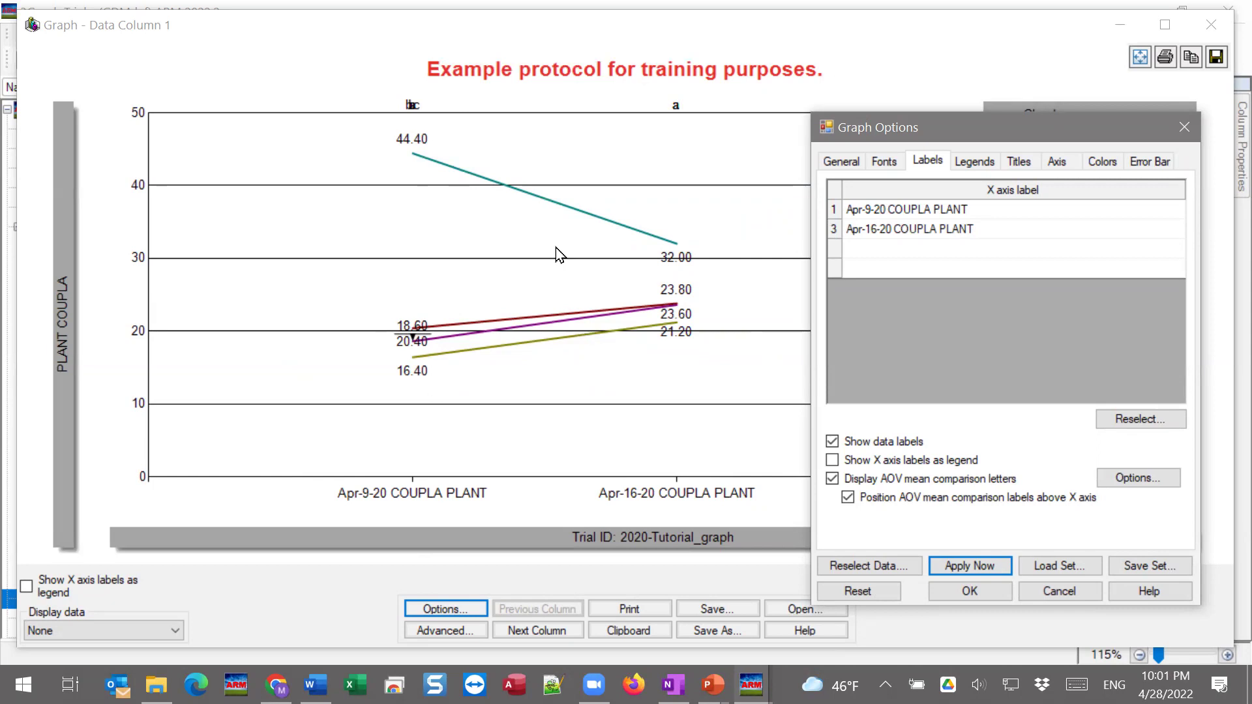
Return to the general graph options for the line graph
left_click(842, 161)
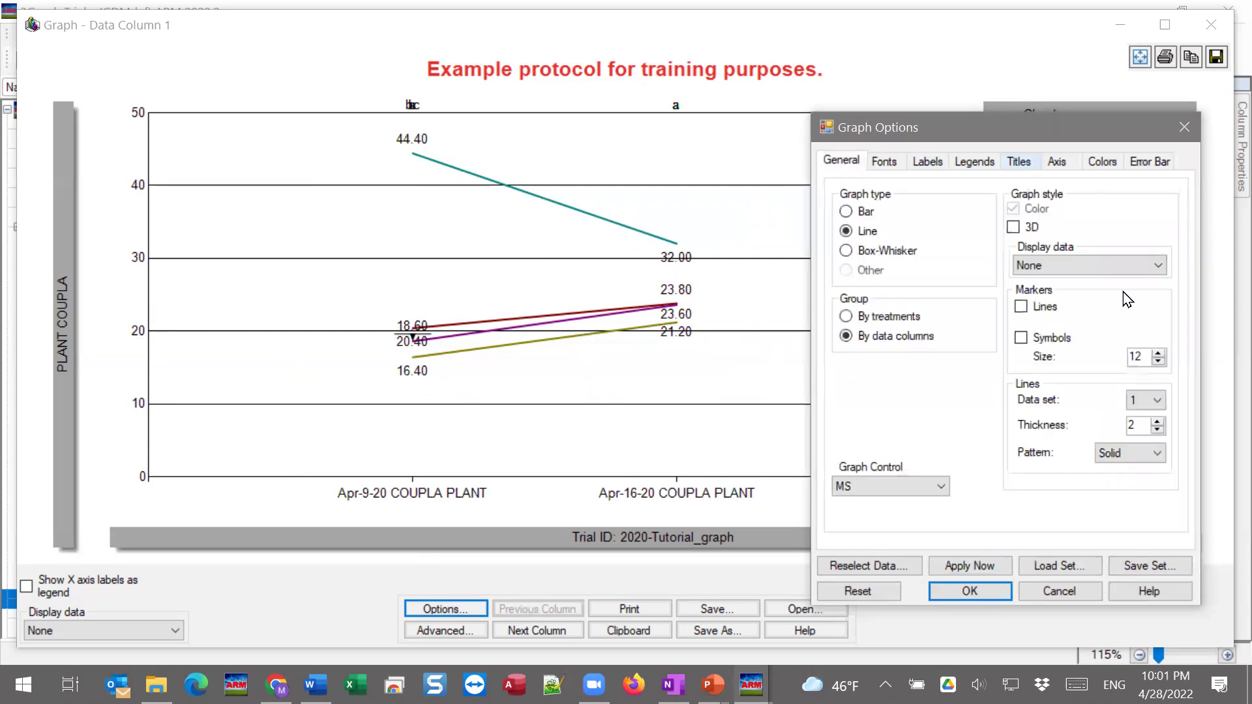